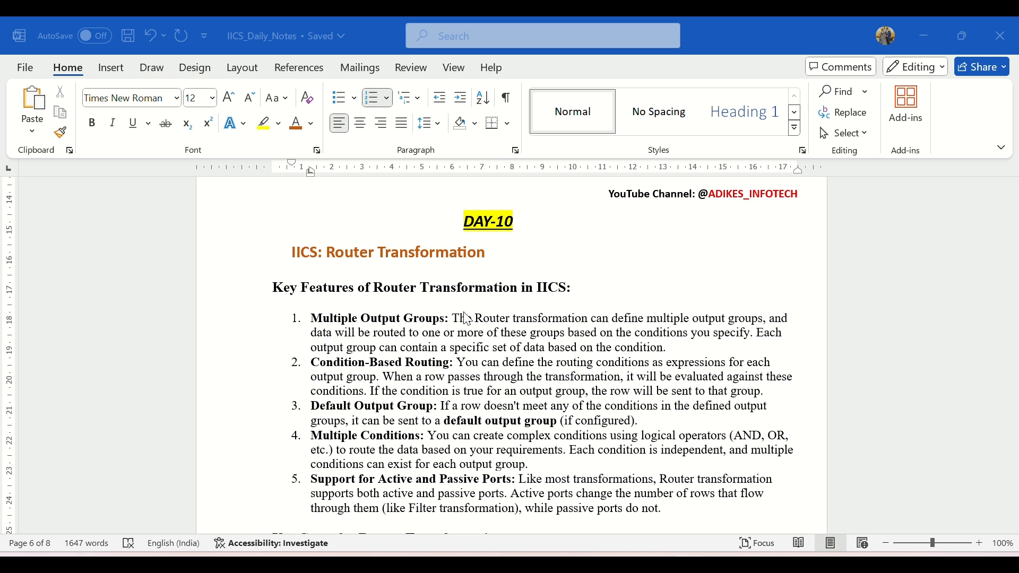
Step: Read the "Support for Active and Passive Ports" feature in the Router Transformation notes, marking the phrases on active and passive ports
{"action": "left_click", "coordinate": [378, 291]}
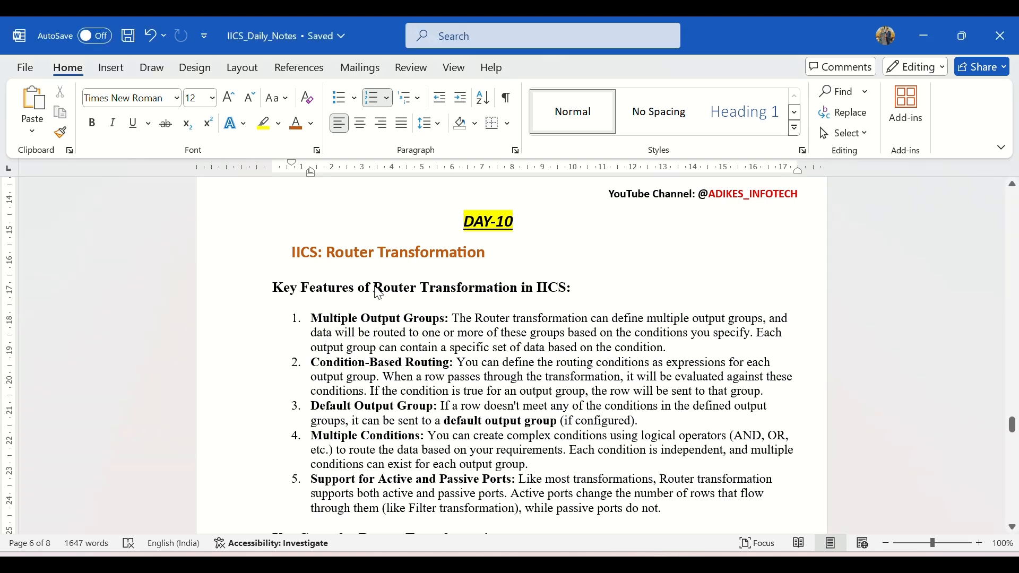
{"action": "left_click", "coordinate": [451, 316]}
{"action": "left_click_drag", "start_coordinate": [402, 508], "coordinate": [501, 520]}
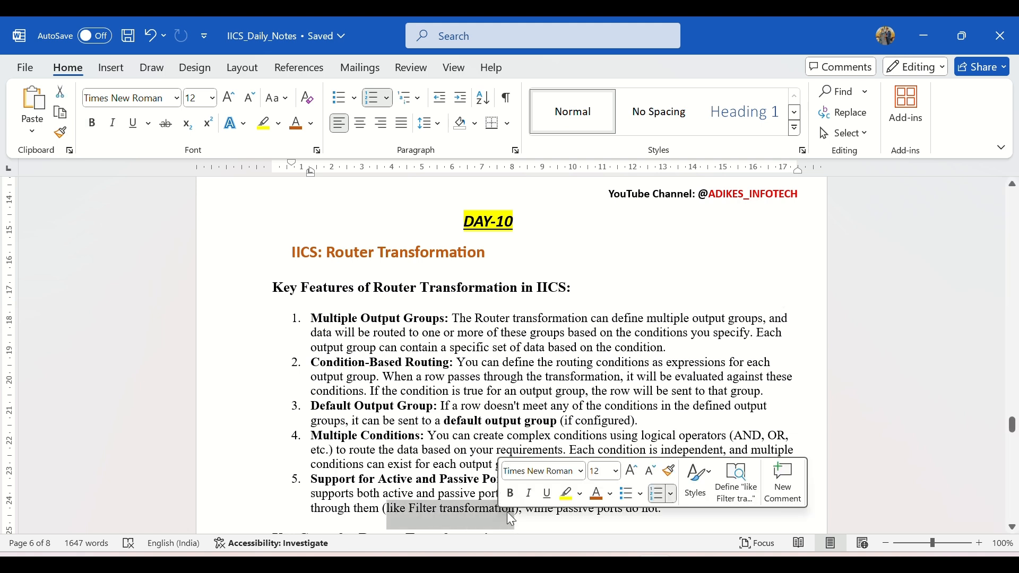
{"action": "left_click", "coordinate": [538, 505]}
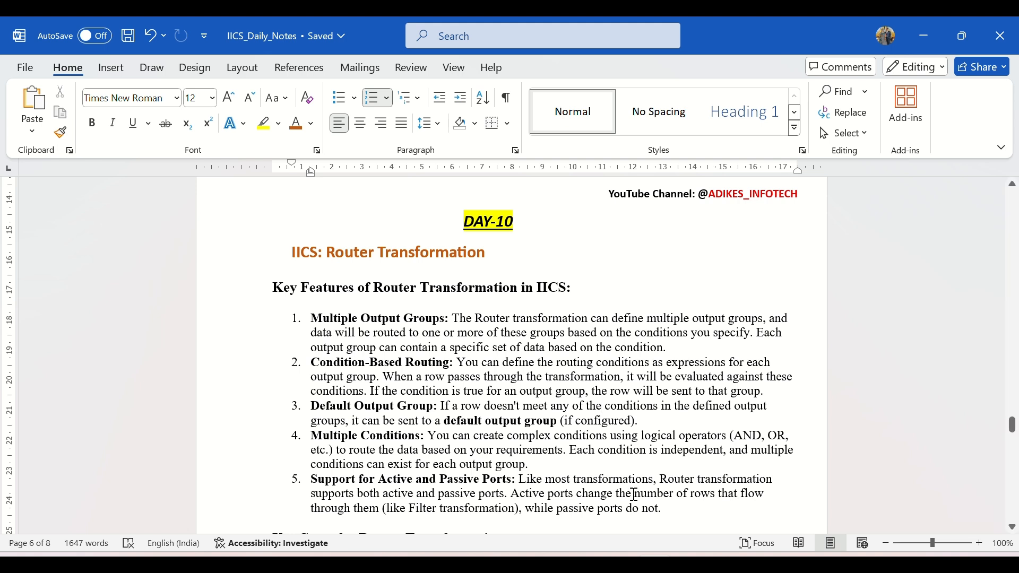
{"action": "left_click_drag", "start_coordinate": [549, 494], "coordinate": [717, 498]}
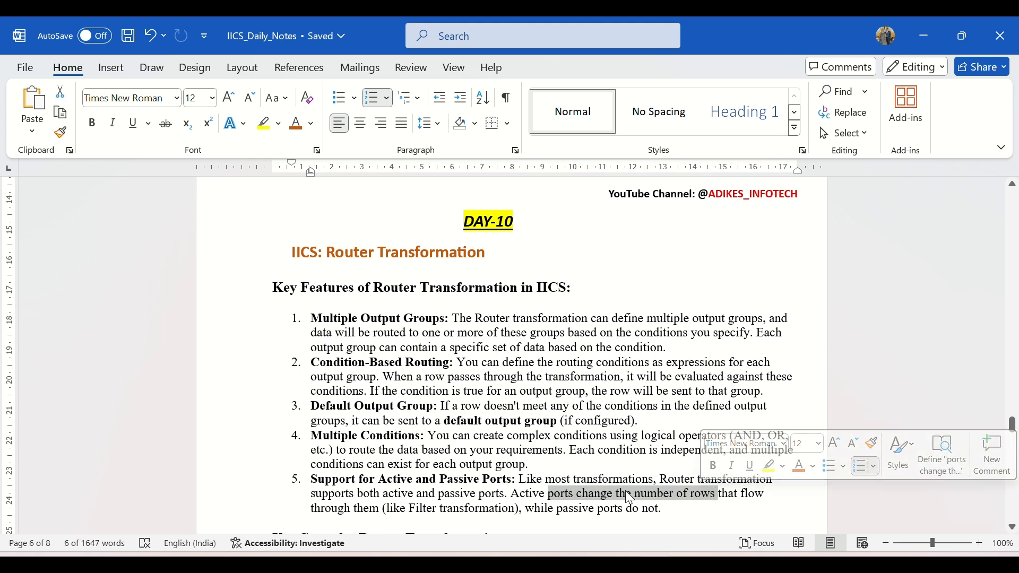
{"action": "double_click", "coordinate": [529, 494]}
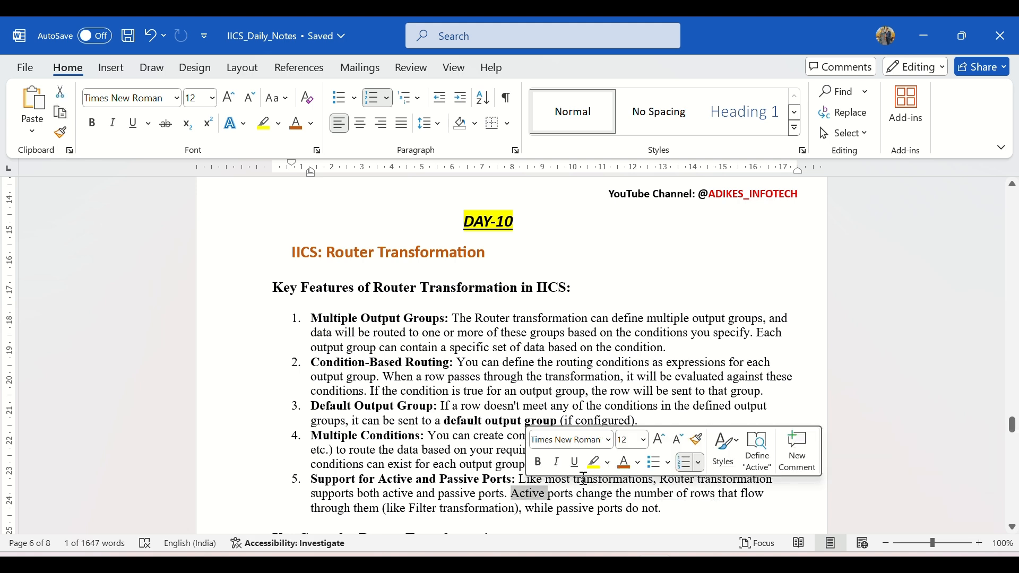
{"action": "left_click", "coordinate": [543, 508]}
{"action": "left_click_drag", "start_coordinate": [557, 511], "coordinate": [669, 510]}
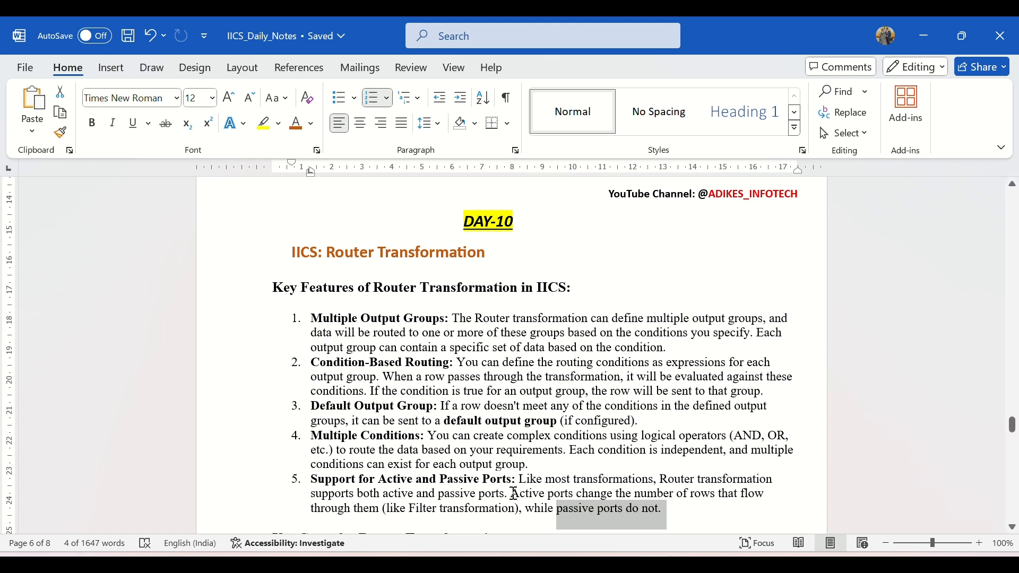
{"action": "left_click_drag", "start_coordinate": [514, 493], "coordinate": [614, 493]}
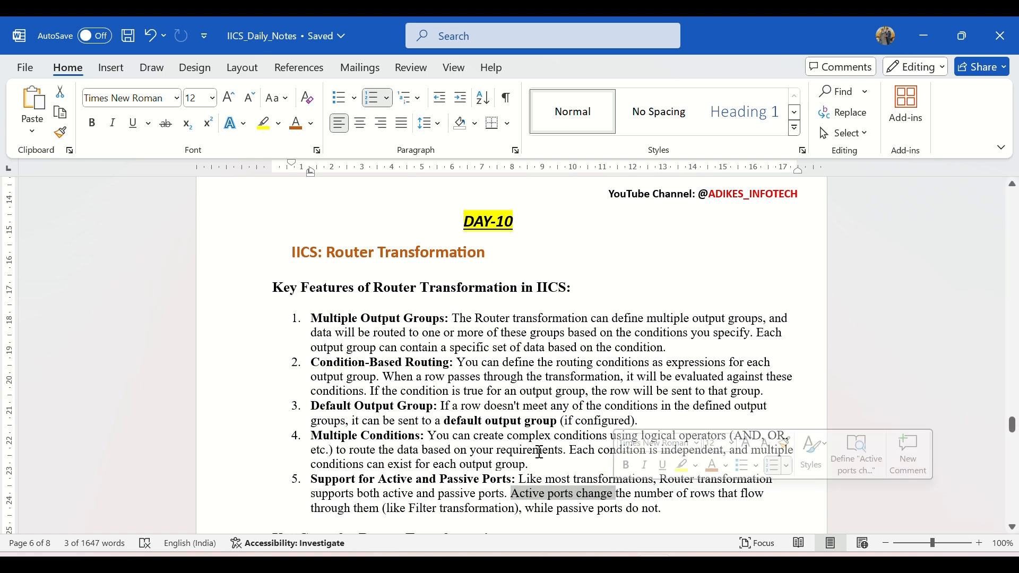
{"action": "left_click", "coordinate": [531, 479]}
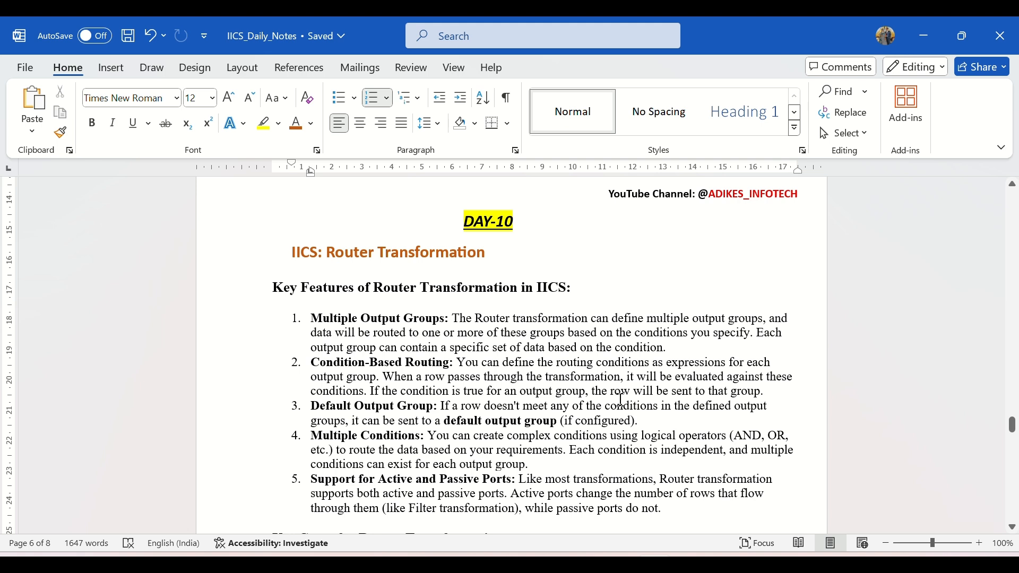
Step: Review the "Multiple Conditions" feature, marking the AND, OR operators and the phrases on independent conditions and output groups
{"action": "left_click_drag", "start_coordinate": [734, 436], "coordinate": [786, 436]}
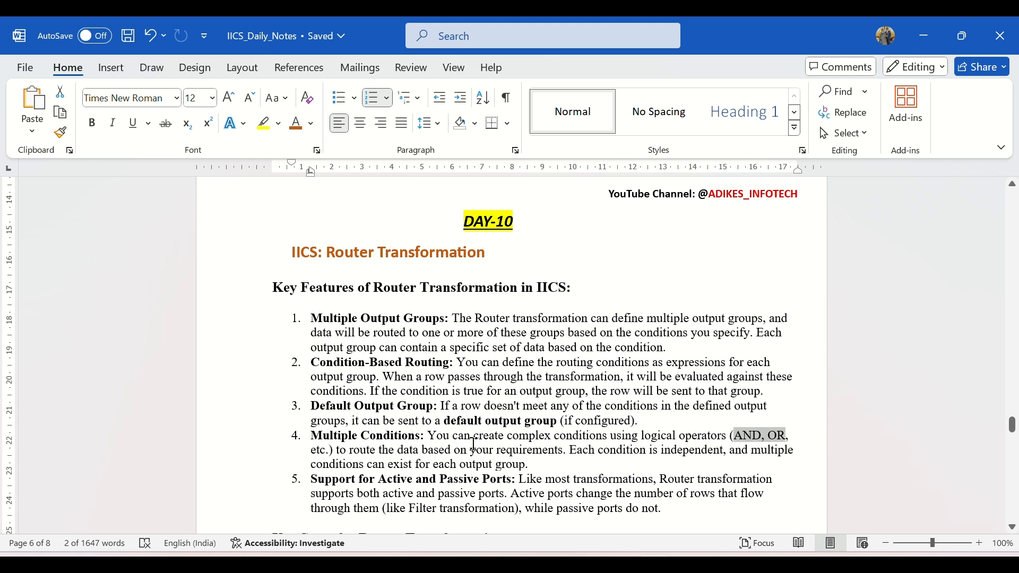
{"action": "left_click_drag", "start_coordinate": [577, 451], "coordinate": [722, 452]}
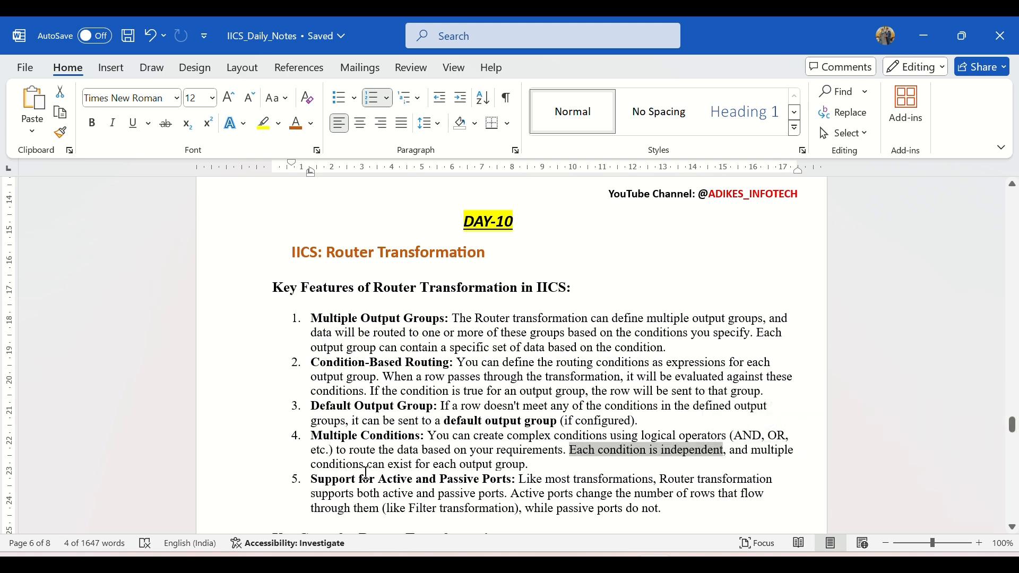
{"action": "left_click_drag", "start_coordinate": [367, 466], "coordinate": [527, 465]}
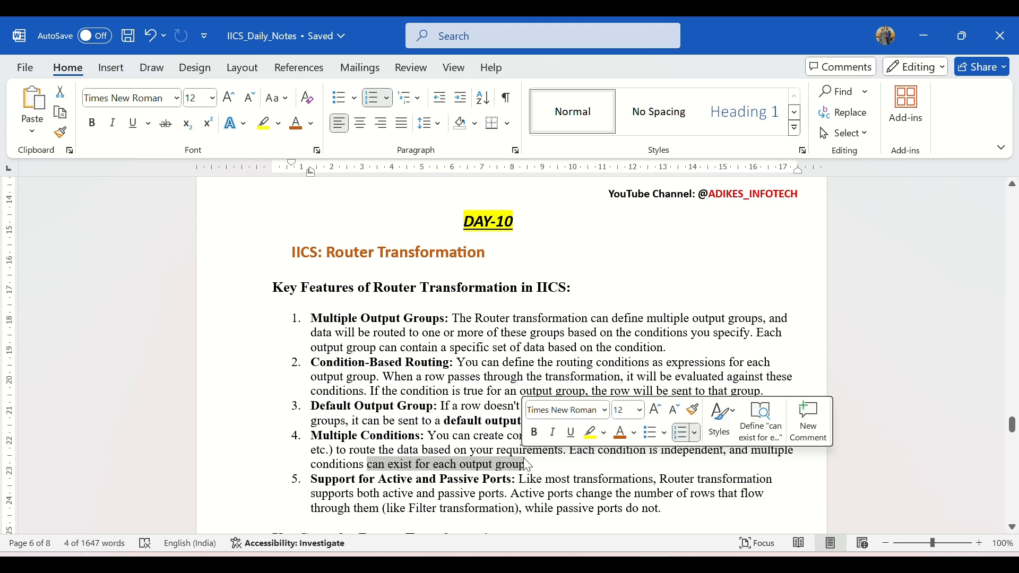
{"action": "left_click", "coordinate": [552, 464]}
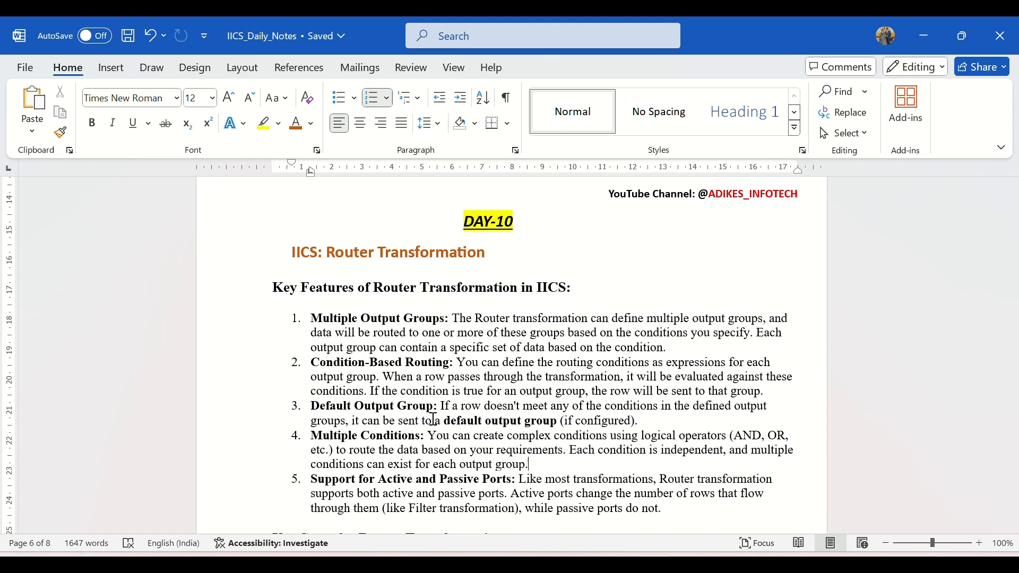
Step: Review the "Default Output Group" feature, marking its title and the phrases "default output group" and "if configured"
{"action": "left_click_drag", "start_coordinate": [311, 407], "coordinate": [433, 409]}
{"action": "left_click", "coordinate": [441, 411]}
{"action": "left_click_drag", "start_coordinate": [445, 422], "coordinate": [562, 421]}
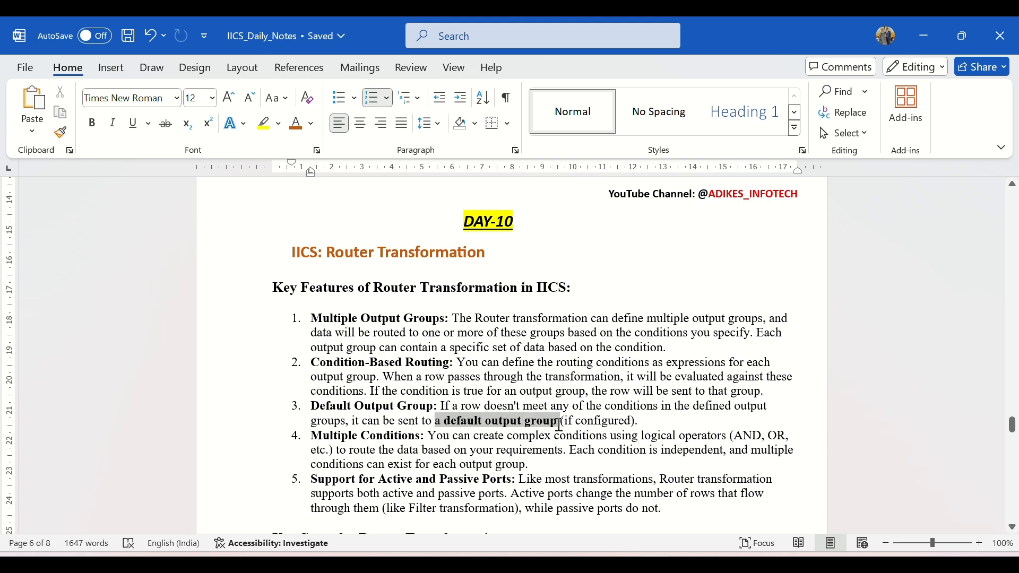
{"action": "left_click", "coordinate": [623, 422]}
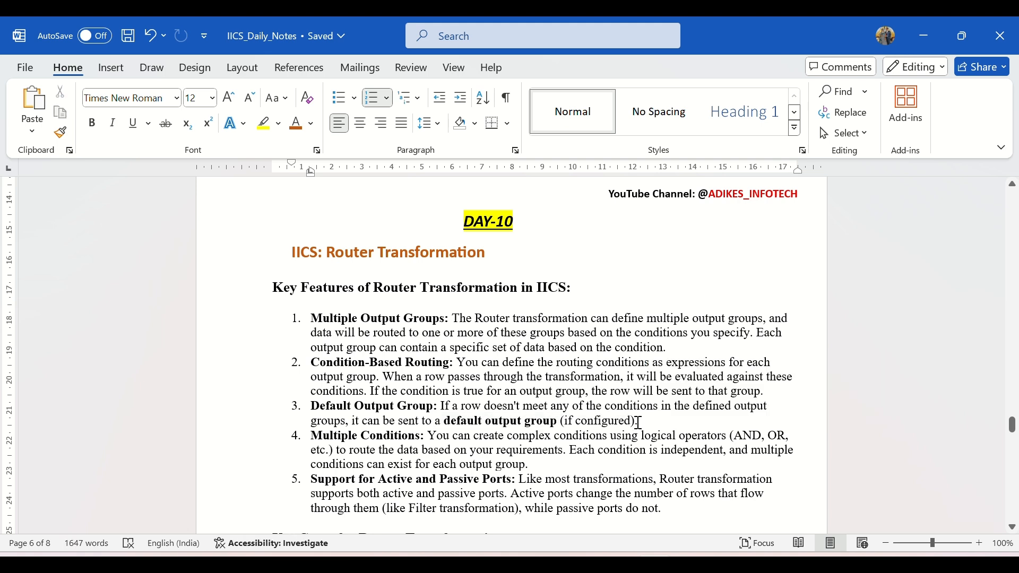
{"action": "left_click_drag", "start_coordinate": [640, 423], "coordinate": [571, 424]}
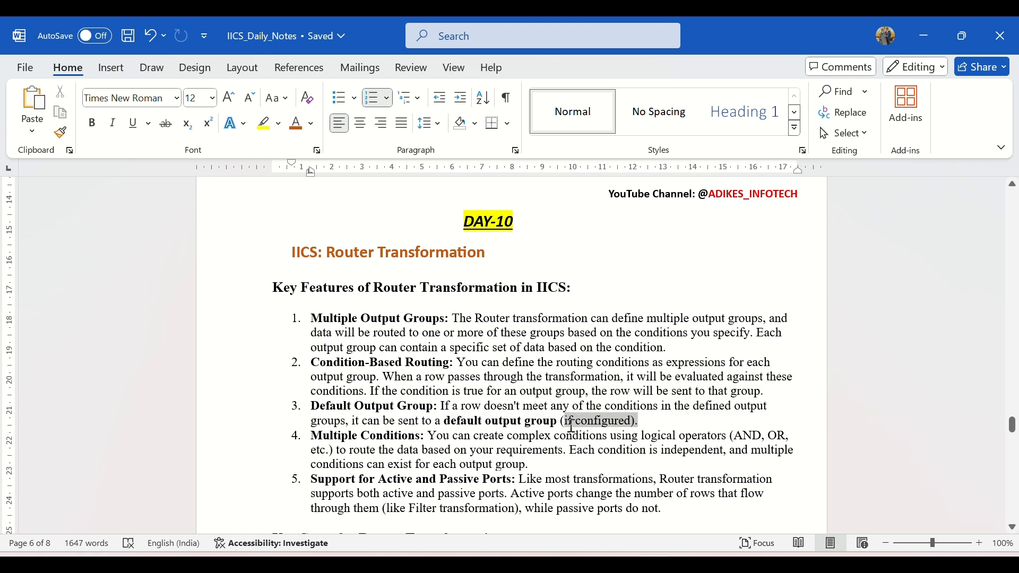
{"action": "left_click", "coordinate": [657, 420]}
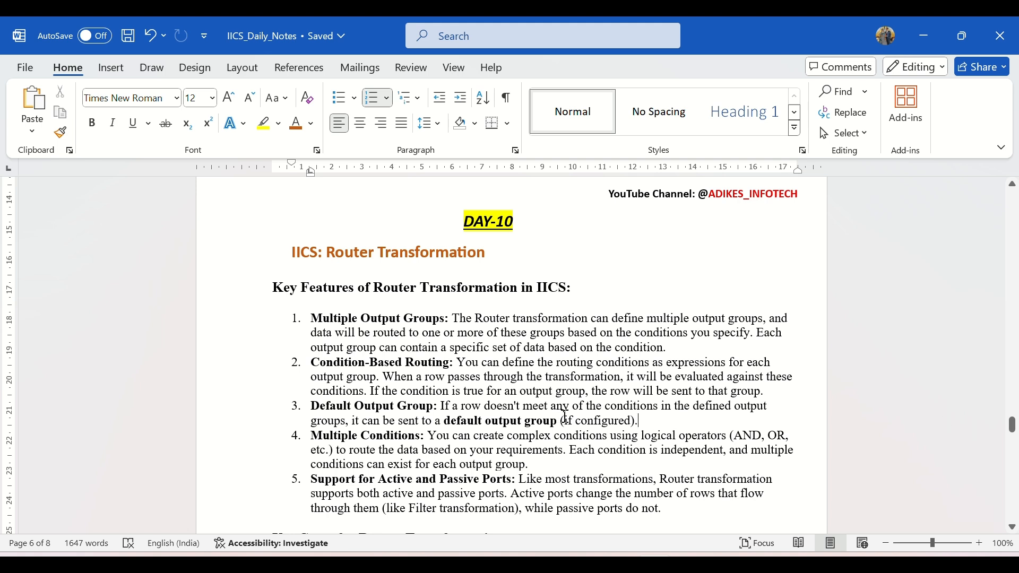
{"action": "left_click_drag", "start_coordinate": [446, 421], "coordinate": [640, 421]}
{"action": "left_click", "coordinate": [662, 421]}
{"action": "left_click_drag", "start_coordinate": [443, 419], "coordinate": [565, 422]}
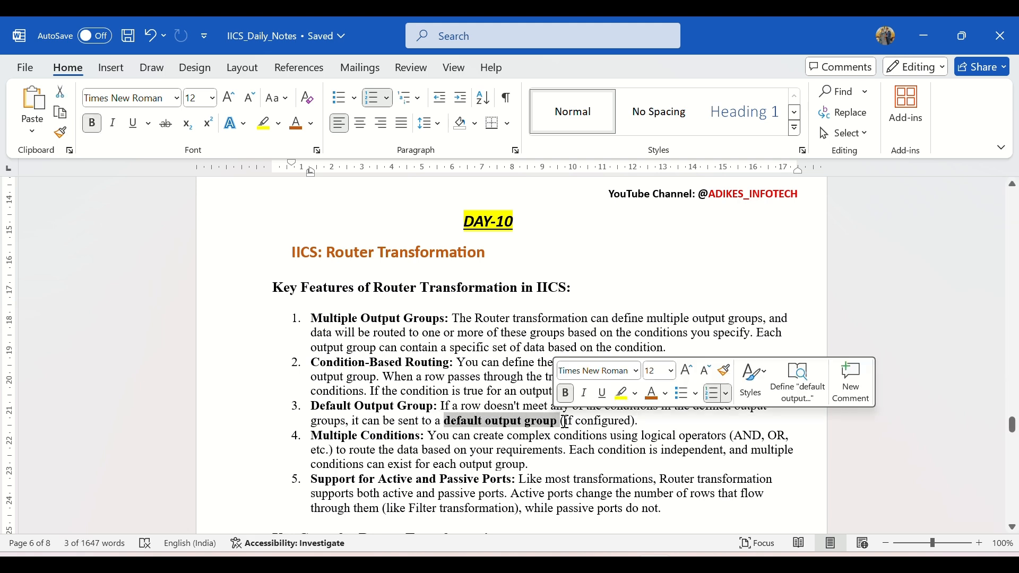
{"action": "left_click_drag", "start_coordinate": [566, 422], "coordinate": [673, 424]}
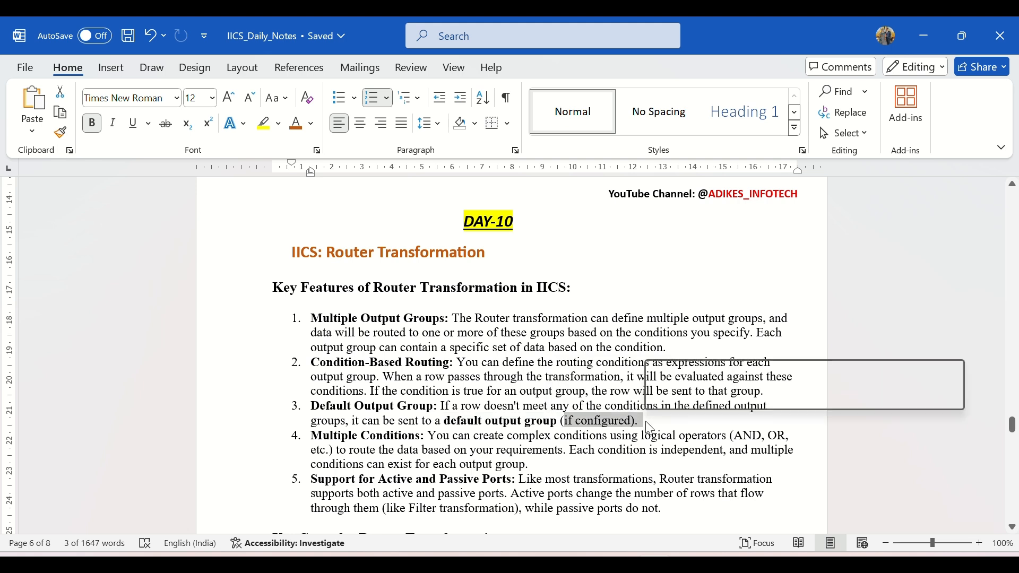
{"action": "left_click", "coordinate": [673, 424]}
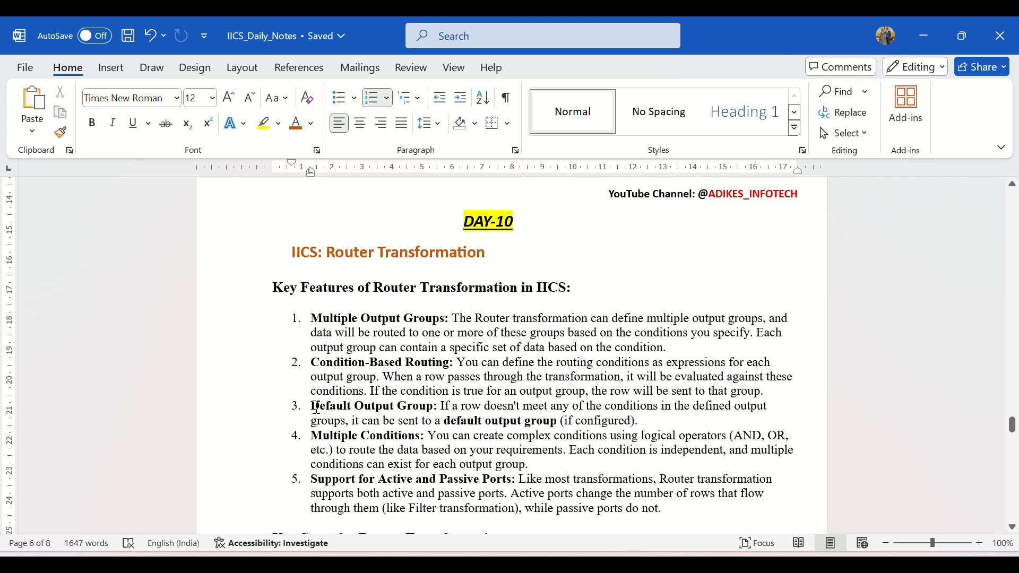
{"action": "left_click_drag", "start_coordinate": [313, 407], "coordinate": [430, 408]}
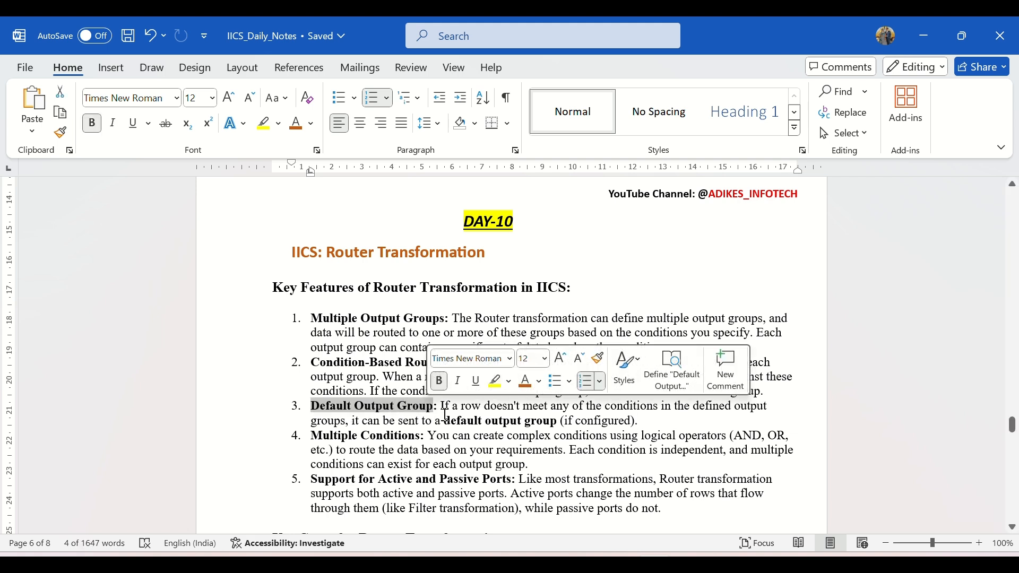
{"action": "left_click", "coordinate": [446, 413]}
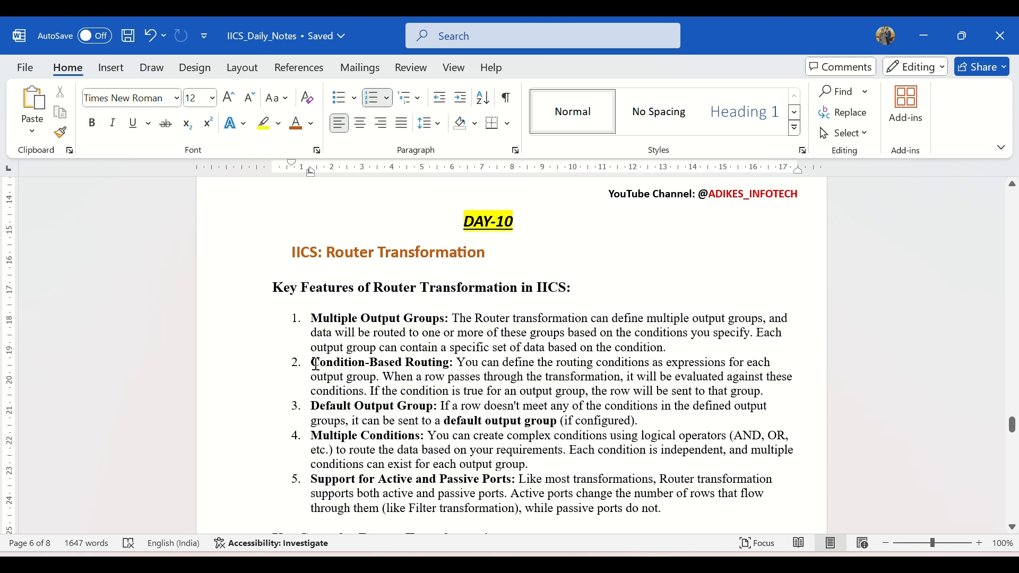
Step: Review the "Condition-Based Routing" title and the description of the "Multiple Output Groups" feature
{"action": "left_click_drag", "start_coordinate": [312, 363], "coordinate": [445, 363]}
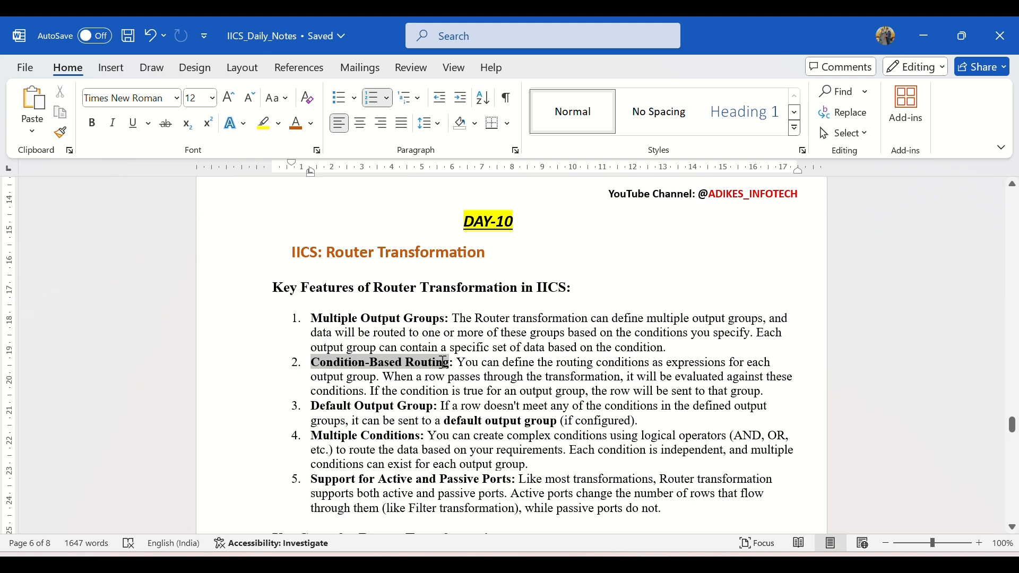
{"action": "left_click", "coordinate": [506, 384]}
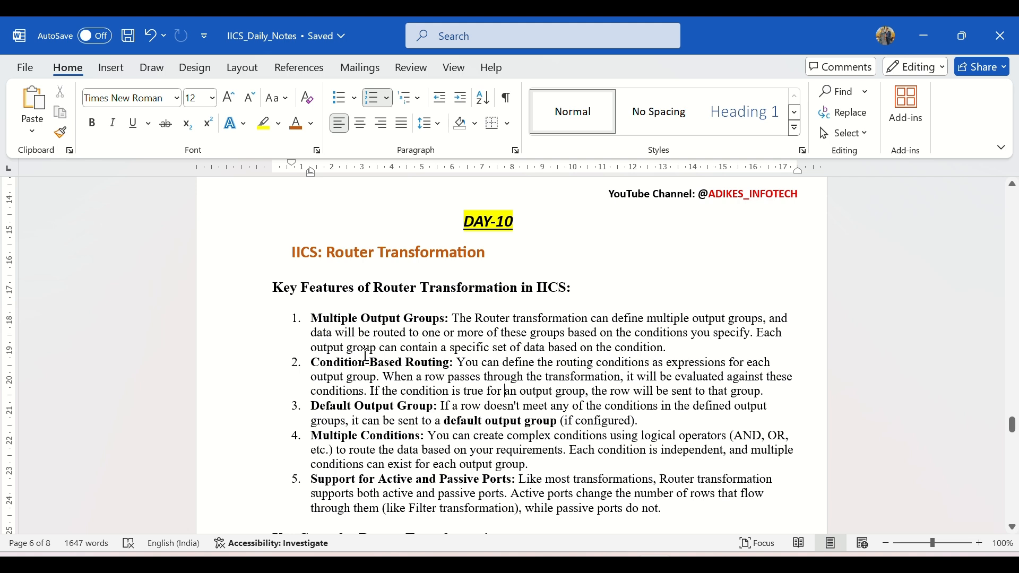
{"action": "left_click_drag", "start_coordinate": [365, 362], "coordinate": [449, 364]}
{"action": "left_click", "coordinate": [393, 321]}
{"action": "left_click_drag", "start_coordinate": [667, 345], "coordinate": [452, 320]}
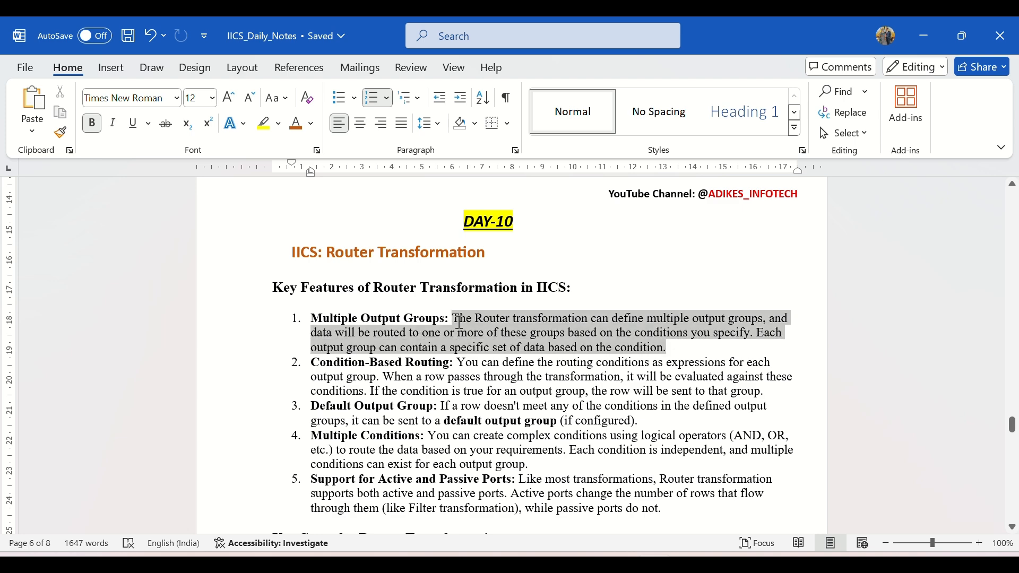
{"action": "left_click", "coordinate": [500, 350]}
Step: Examine the Router use cases and the "Example of How to Use Router Transformation" section, marking the high and mid salary ranges
{"action": "scroll", "coordinate": [519, 321], "scroll_direction": "down", "scroll_amount": 5}
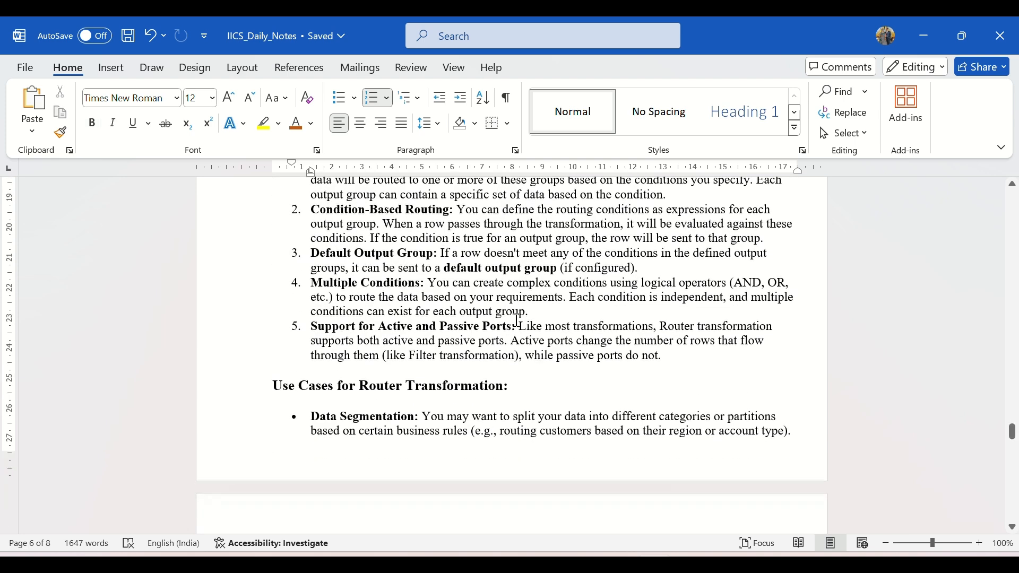
{"action": "scroll", "coordinate": [519, 322], "scroll_direction": "down", "scroll_amount": 3}
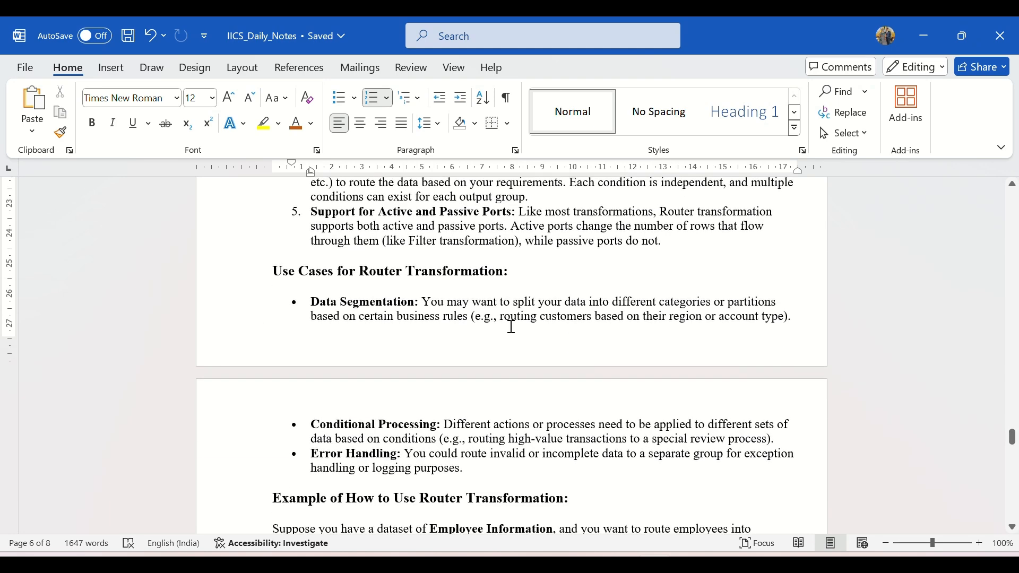
{"action": "scroll", "coordinate": [530, 350], "scroll_direction": "down", "scroll_amount": 6}
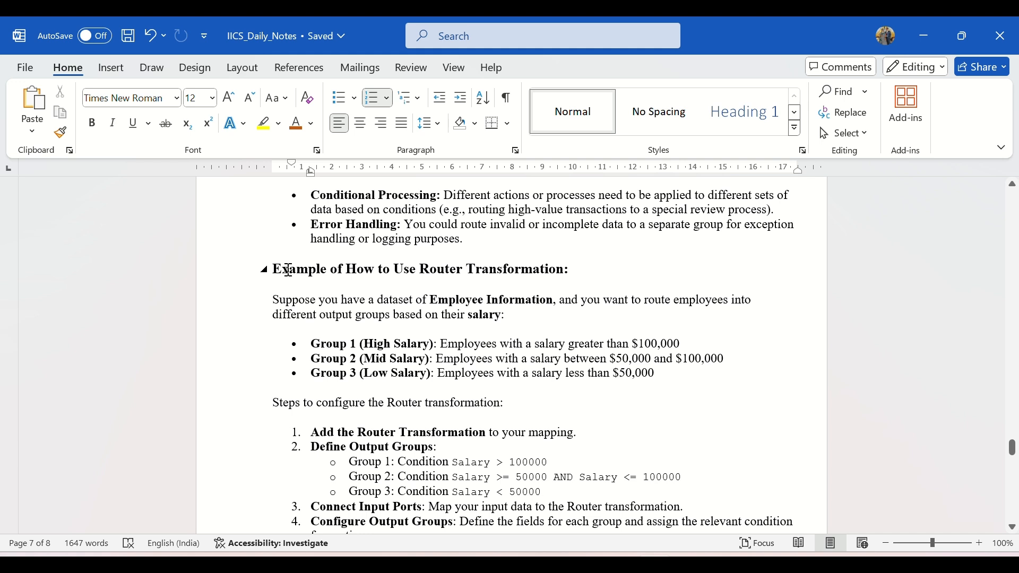
{"action": "left_click_drag", "start_coordinate": [273, 270], "coordinate": [565, 281]}
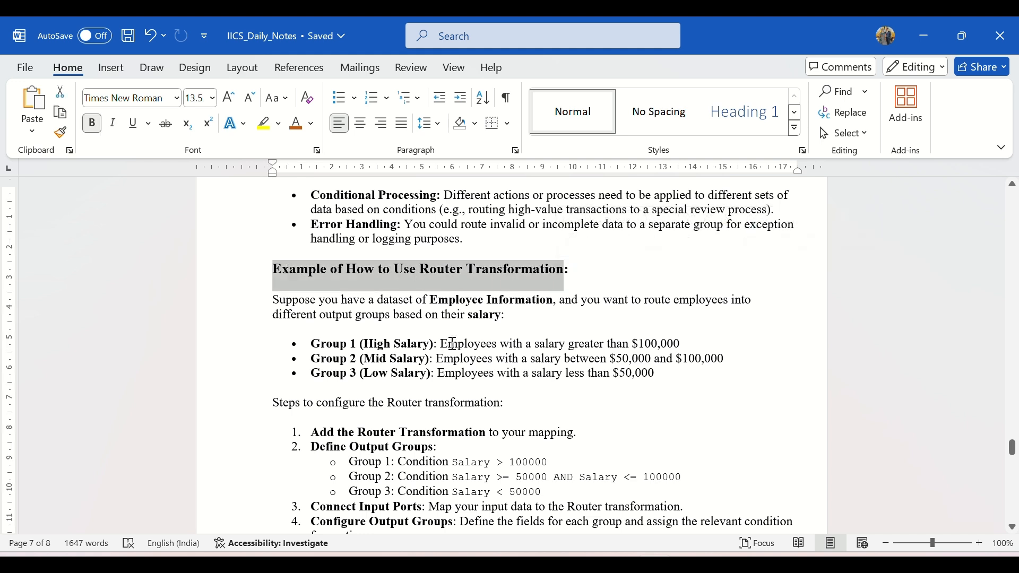
{"action": "left_click_drag", "start_coordinate": [450, 344], "coordinate": [696, 347]}
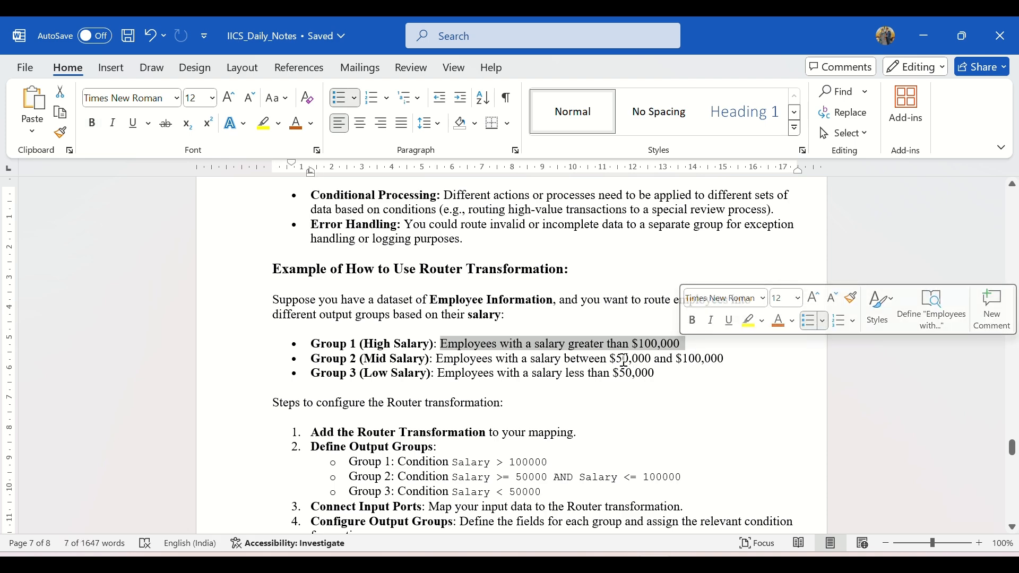
{"action": "left_click_drag", "start_coordinate": [617, 360], "coordinate": [721, 361]}
Step: Examine the steps to configure the Router transformation, marking the "Define Output Groups" conditions, and continue to the Example Scenario section
{"action": "scroll", "coordinate": [505, 352], "scroll_direction": "down", "scroll_amount": 3}
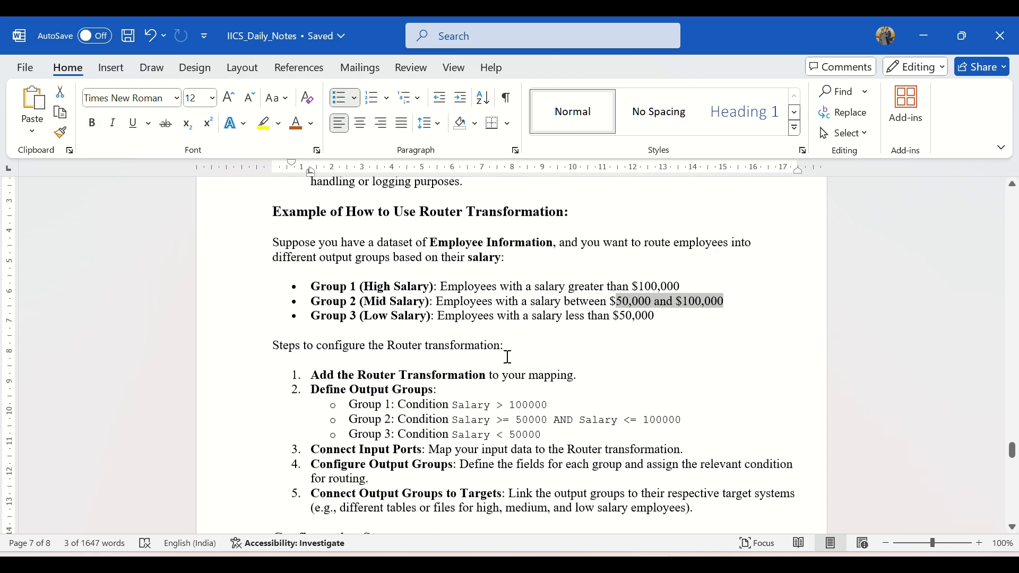
{"action": "scroll", "coordinate": [398, 357], "scroll_direction": "down", "scroll_amount": 3}
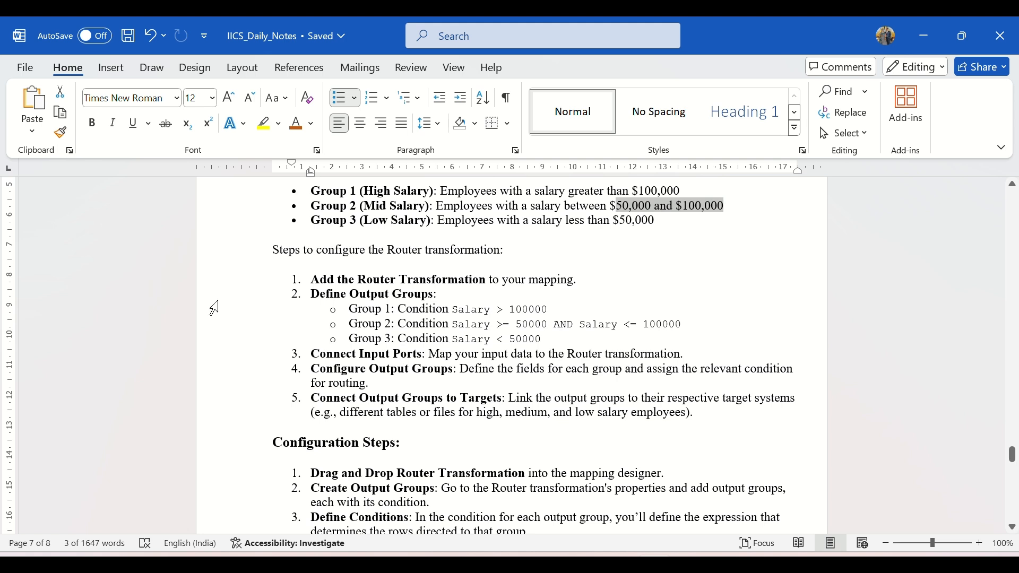
{"action": "left_click", "coordinate": [312, 279]}
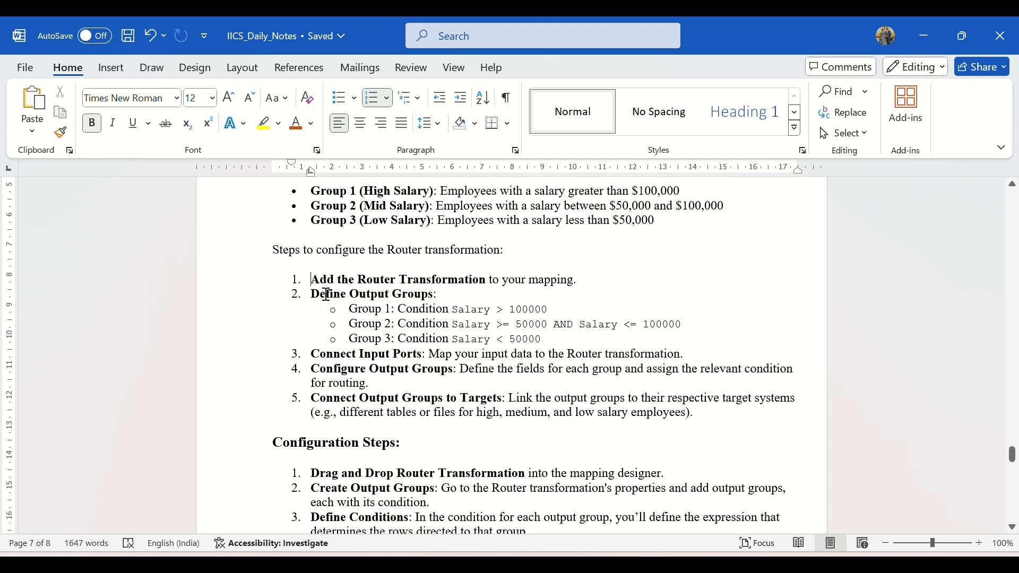
{"action": "left_click_drag", "start_coordinate": [325, 294], "coordinate": [547, 336]}
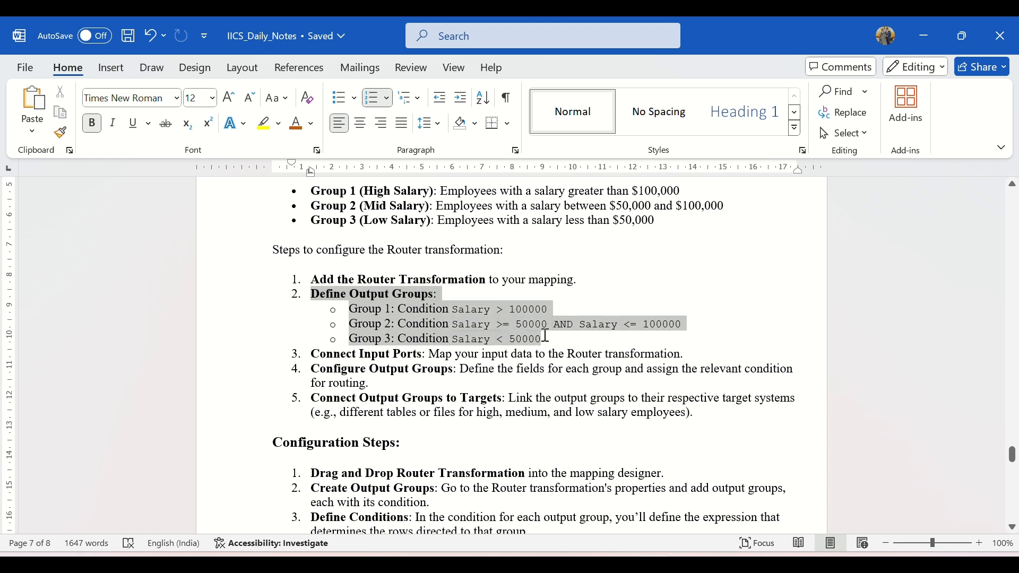
{"action": "left_click_drag", "start_coordinate": [546, 336], "coordinate": [551, 338]}
{"action": "left_click", "coordinate": [422, 342]}
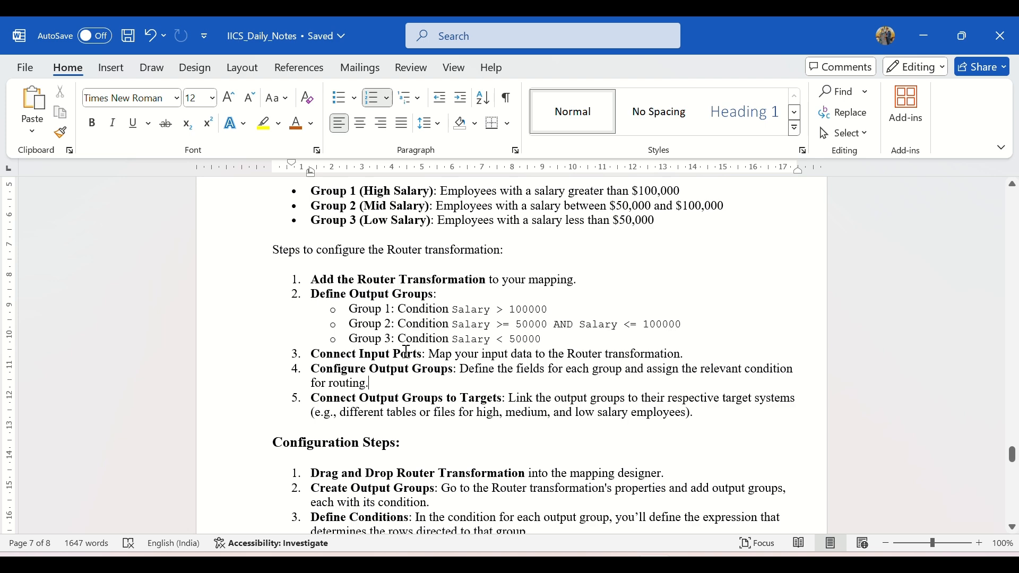
{"action": "scroll", "coordinate": [405, 357], "scroll_direction": "down", "scroll_amount": 3}
{"action": "scroll", "coordinate": [403, 357], "scroll_direction": "down", "scroll_amount": 5}
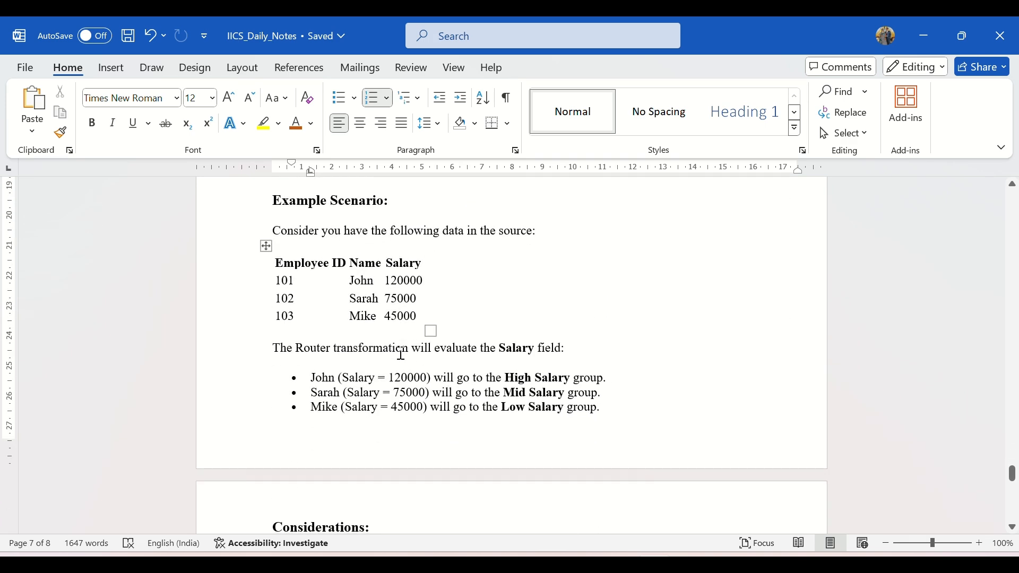
Step: Look back over the Example Scenario, Configuration Steps, use cases and key features in the Router notes
{"action": "scroll", "coordinate": [399, 358], "scroll_direction": "down", "scroll_amount": 3}
{"action": "scroll", "coordinate": [399, 359], "scroll_direction": "up", "scroll_amount": 6}
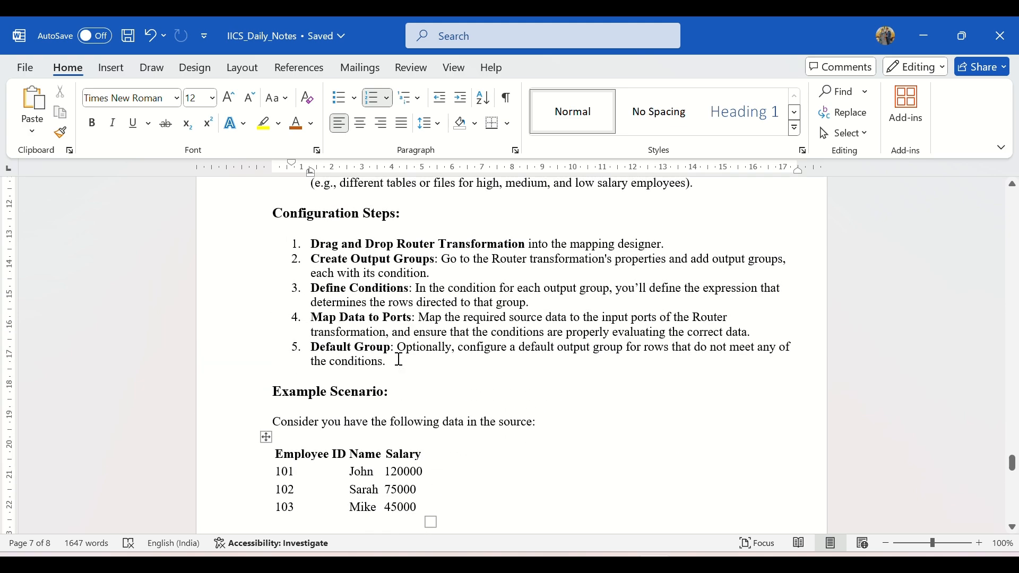
{"action": "scroll", "coordinate": [399, 359], "scroll_direction": "up", "scroll_amount": 12}
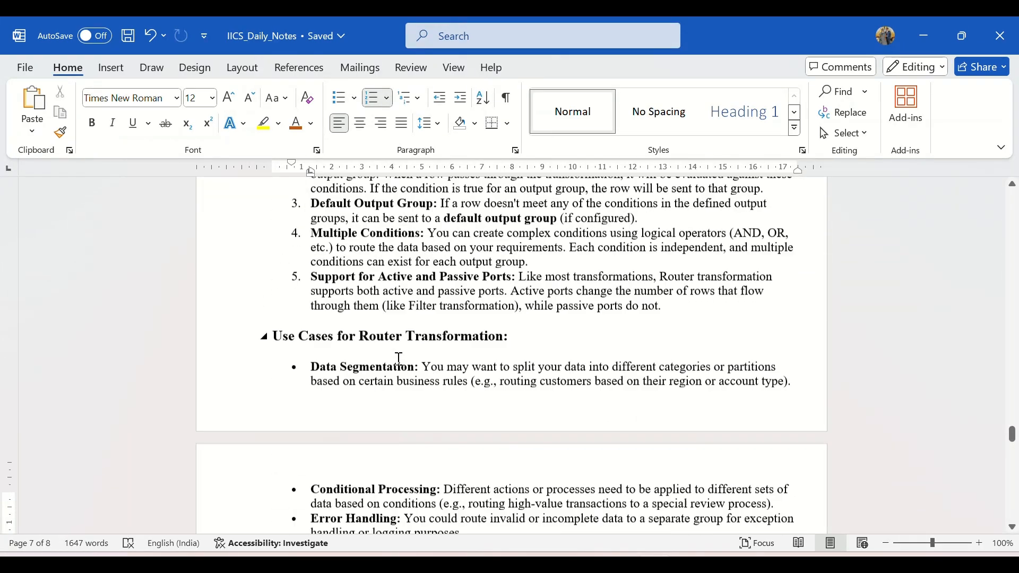
{"action": "scroll", "coordinate": [399, 359], "scroll_direction": "up", "scroll_amount": 3}
Step: Switch to File Explorer, open the Regions CSV file from Source_Files and examine its ID, Name, Salary and Country columns
{"action": "left_click", "coordinate": [447, 563]}
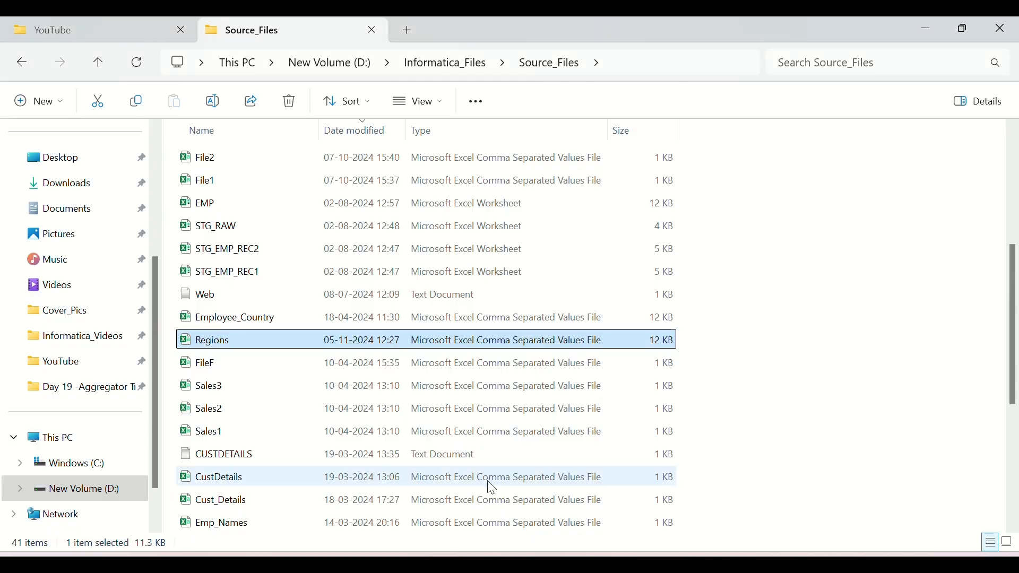
{"action": "double_click", "coordinate": [242, 342]}
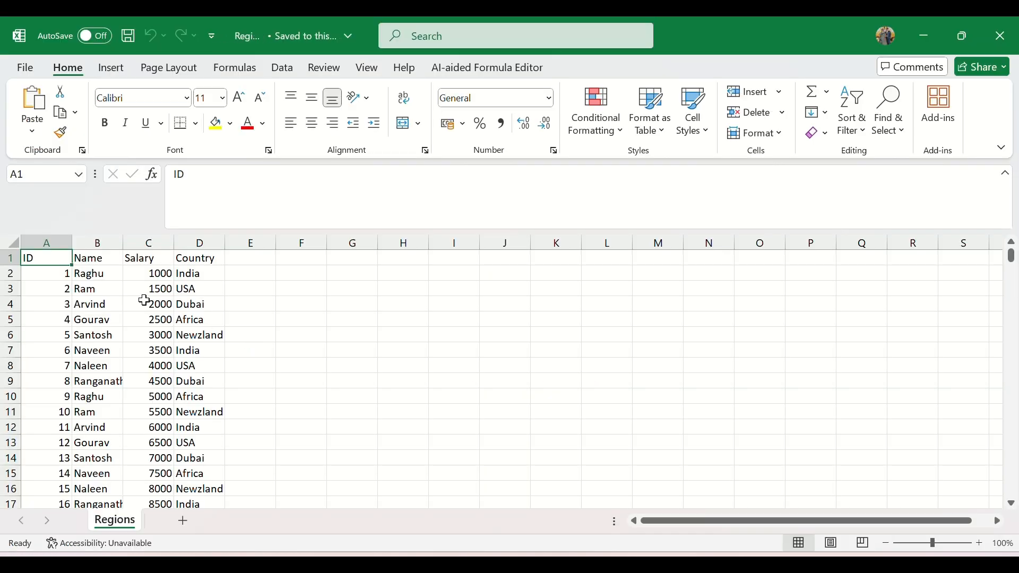
{"action": "left_click_drag", "start_coordinate": [30, 258], "coordinate": [202, 350]}
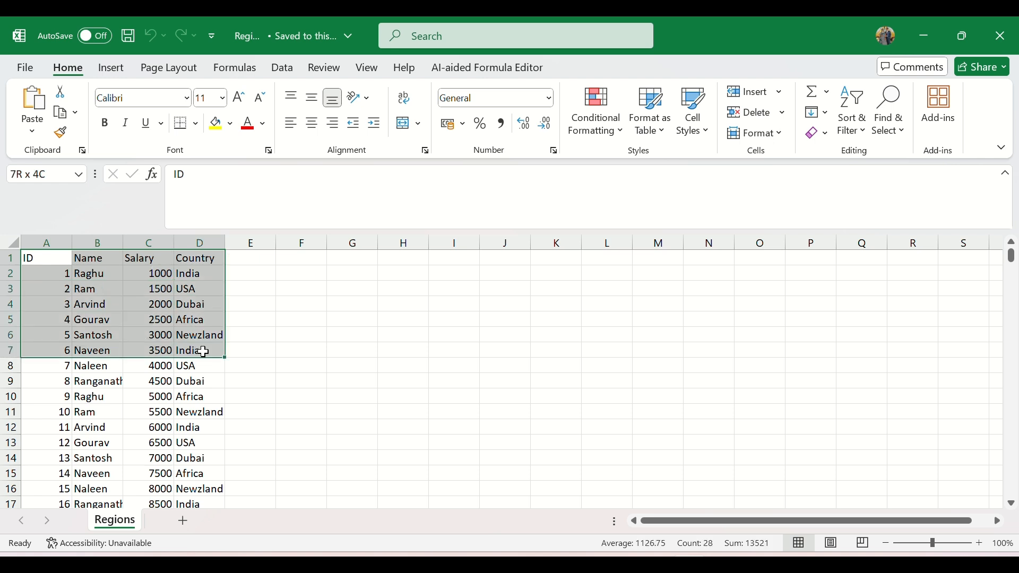
{"action": "left_click", "coordinate": [212, 273]}
{"action": "key", "text": "Up"}
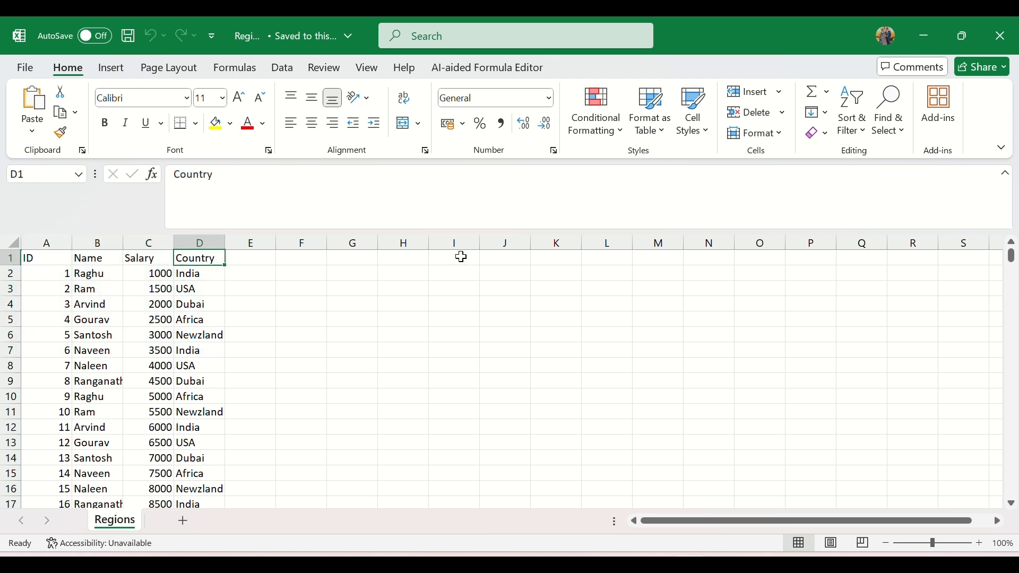
Step: Add filters to the header row and review the distinct values in the Country column
{"action": "left_click", "coordinate": [854, 112]}
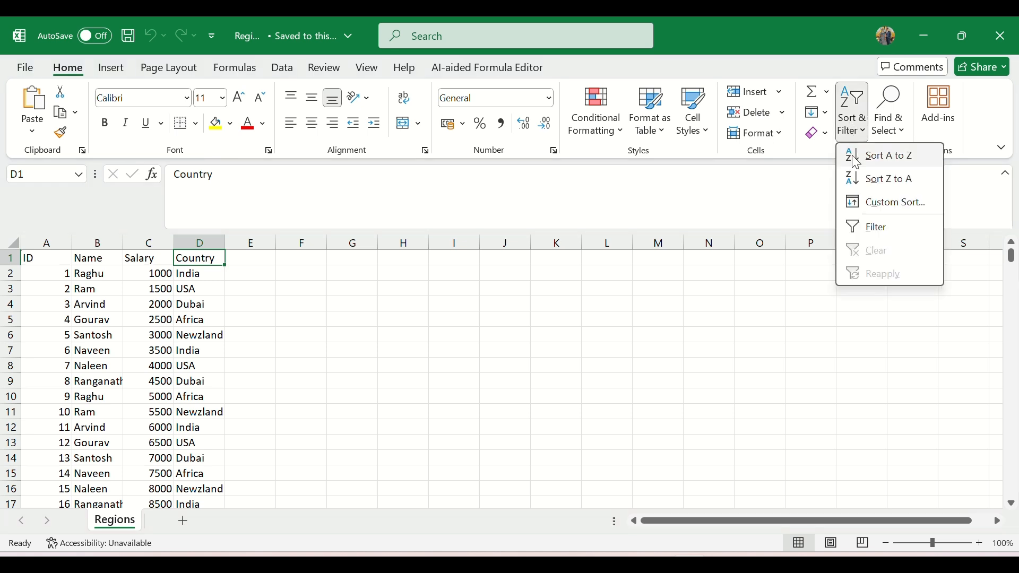
{"action": "left_click", "coordinate": [870, 228]}
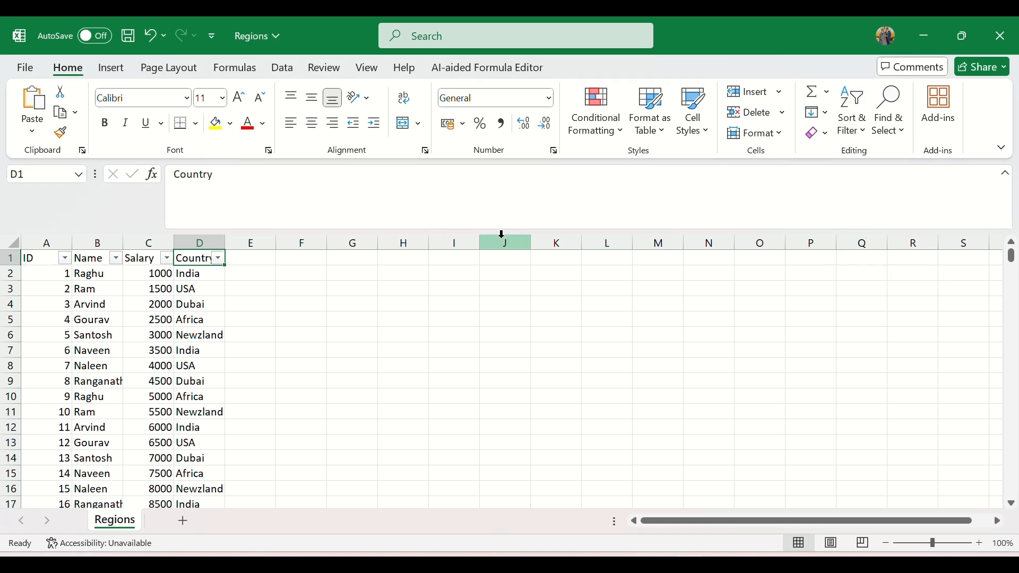
{"action": "left_click", "coordinate": [218, 259]}
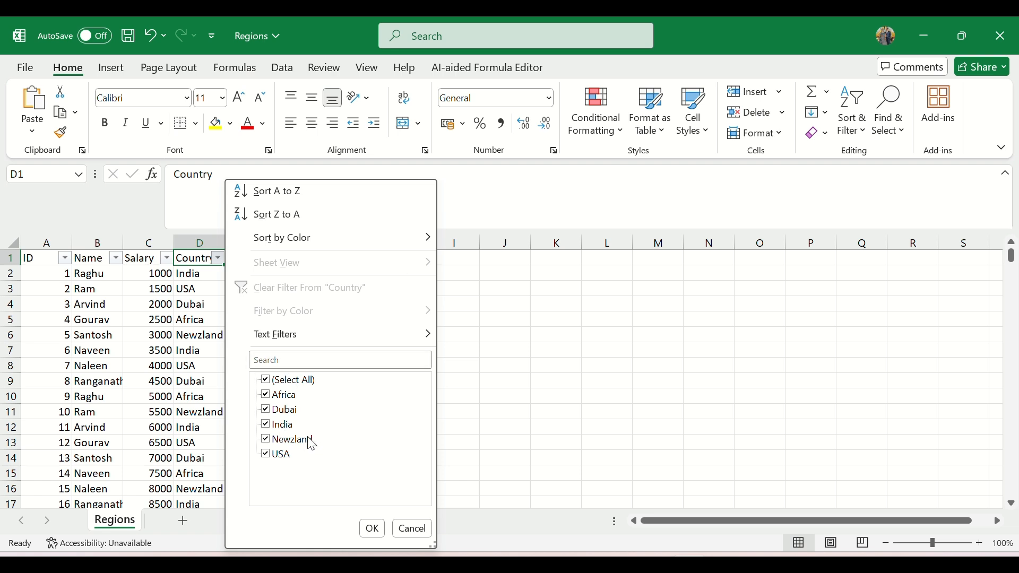
{"action": "left_click", "coordinate": [374, 529]}
{"action": "left_click", "coordinate": [208, 335]}
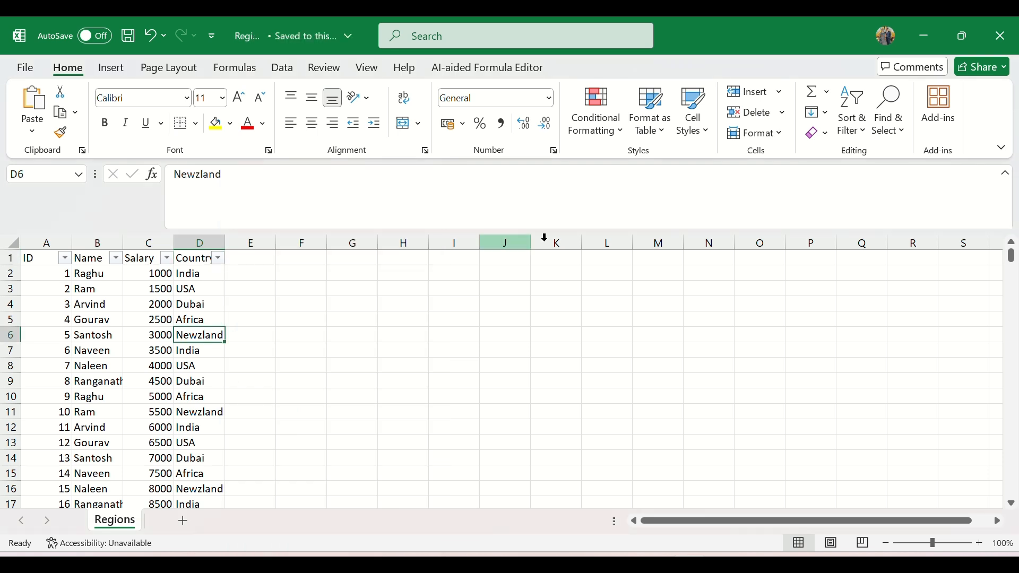
Step: Remove the header filters and close the Regions file
{"action": "left_click", "coordinate": [854, 123]}
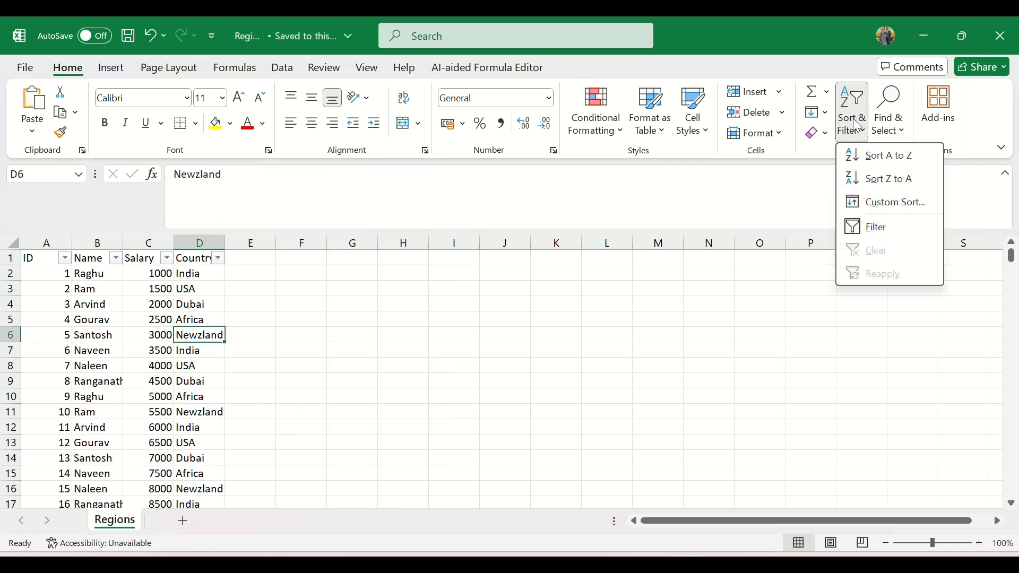
{"action": "left_click", "coordinate": [870, 227]}
{"action": "left_click", "coordinate": [1000, 49]}
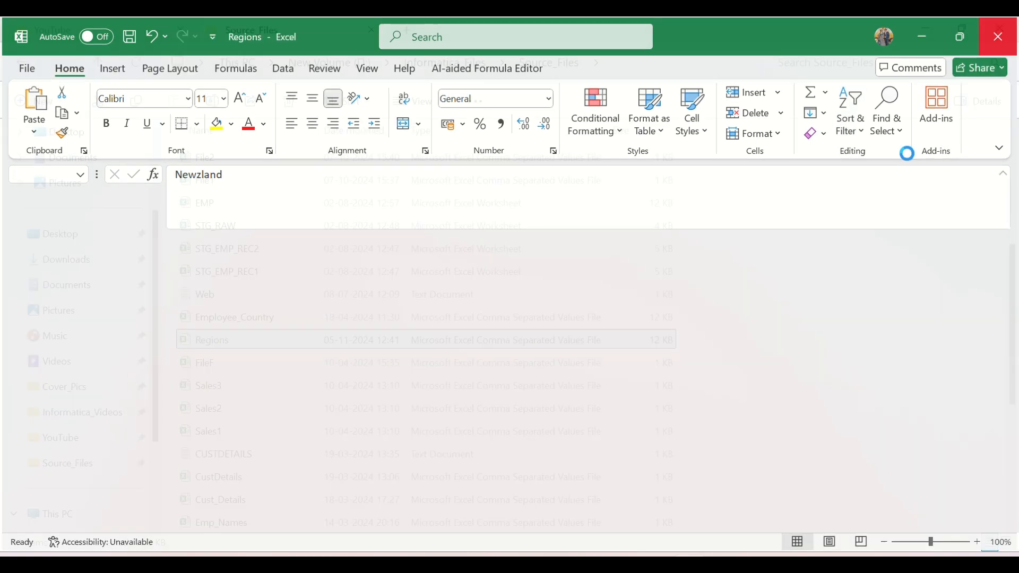
Step: Switch to Informatica Data Integration in the browser and create a new blank mapping
{"action": "left_click", "coordinate": [551, 564]}
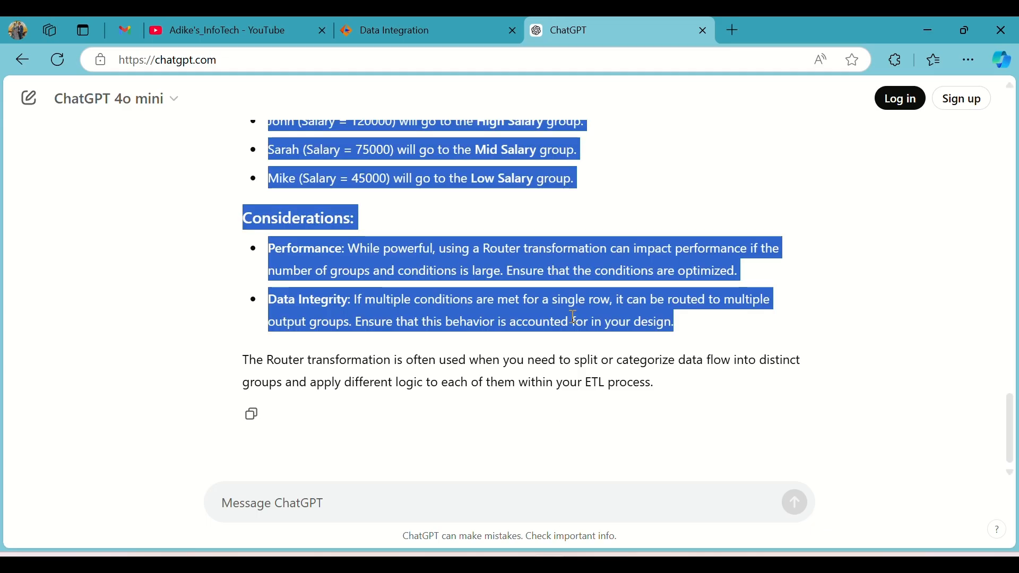
{"action": "left_click", "coordinate": [433, 33]}
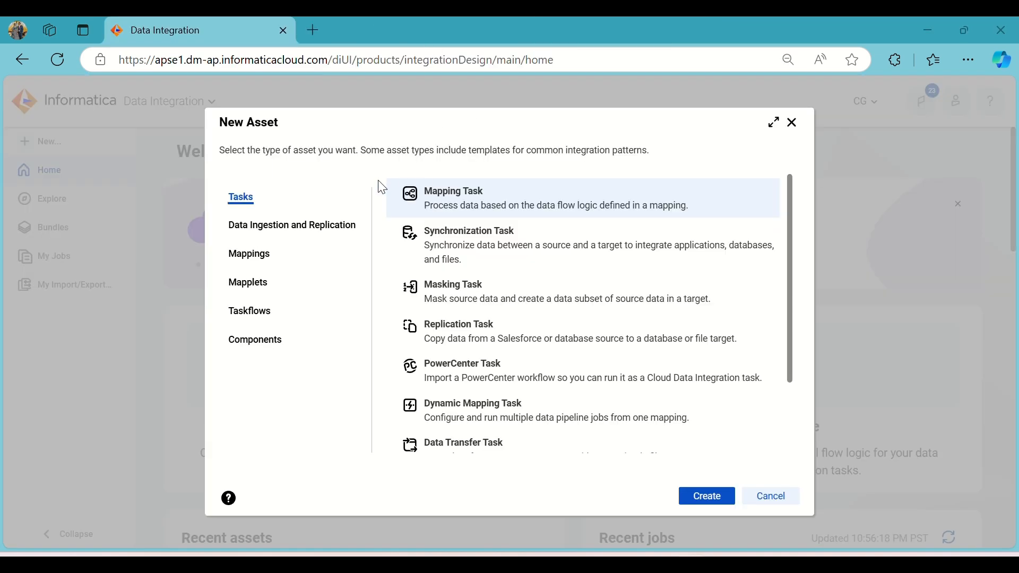
{"action": "left_click", "coordinate": [250, 255]}
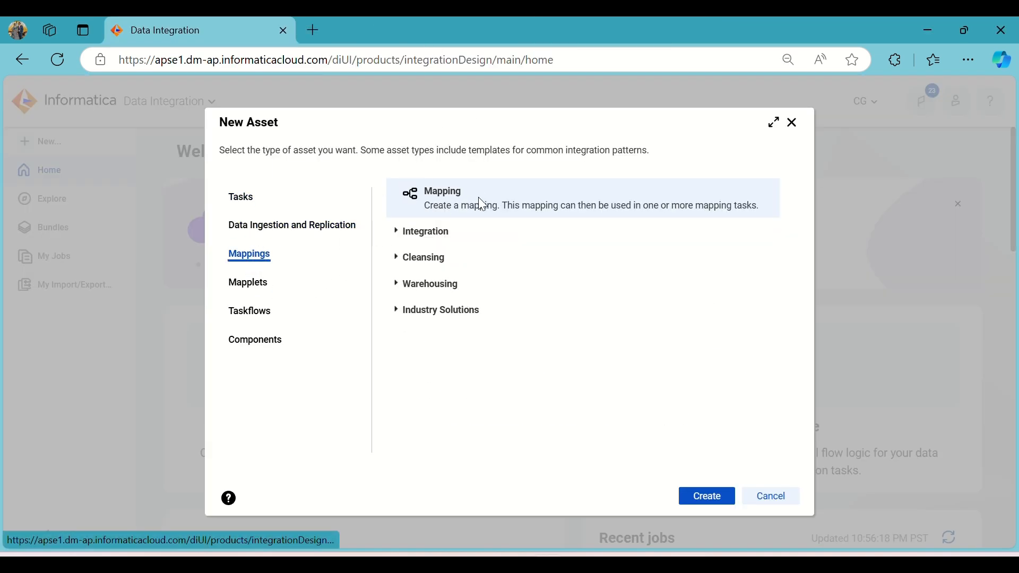
{"action": "left_click", "coordinate": [695, 498]}
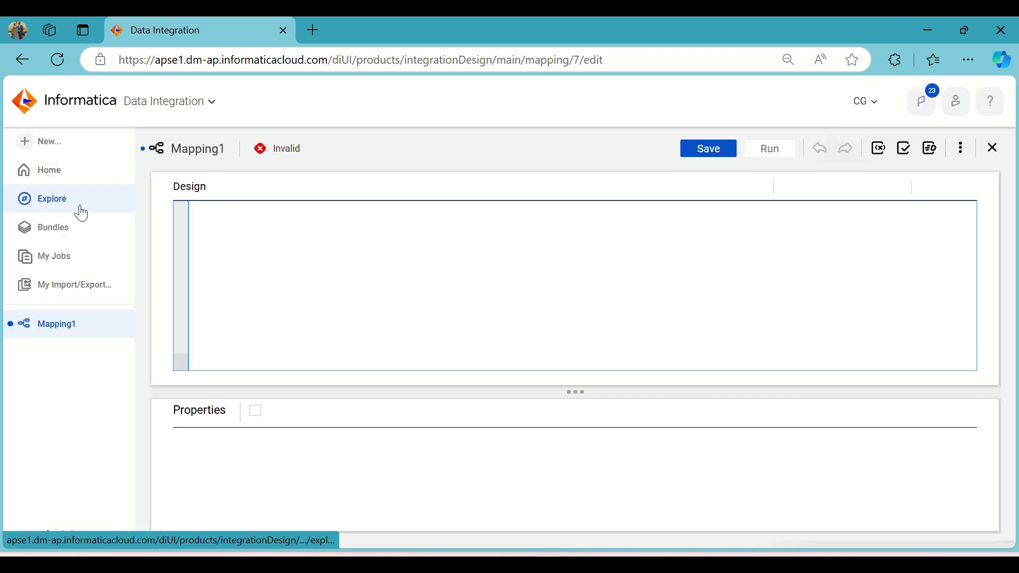
Step: Rename the mapping as m_Router_Trans_Regions
{"action": "left_click", "coordinate": [309, 443]}
{"action": "left_click_drag", "start_coordinate": [311, 443], "coordinate": [222, 451]}
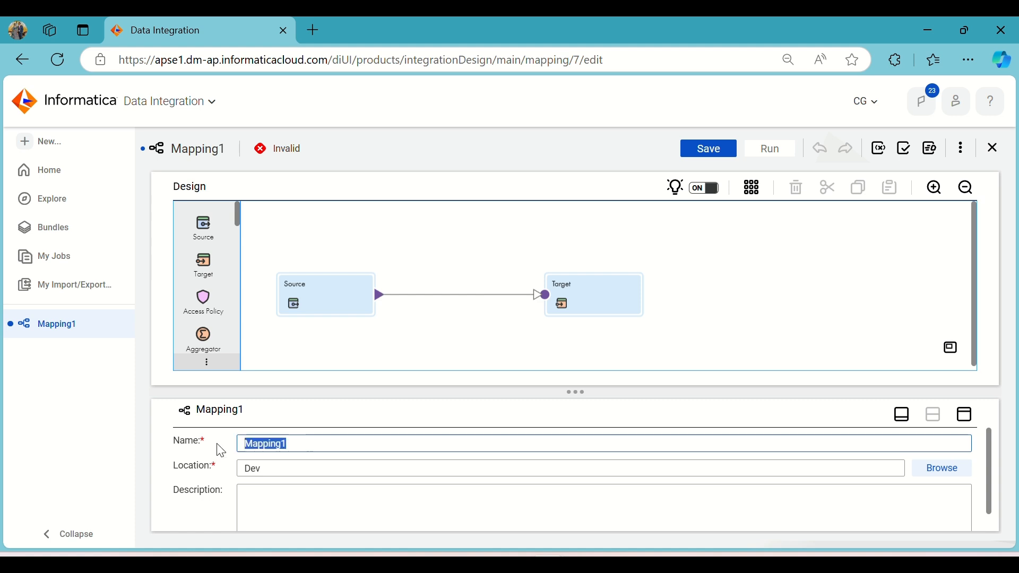
{"action": "type", "text": "m"}
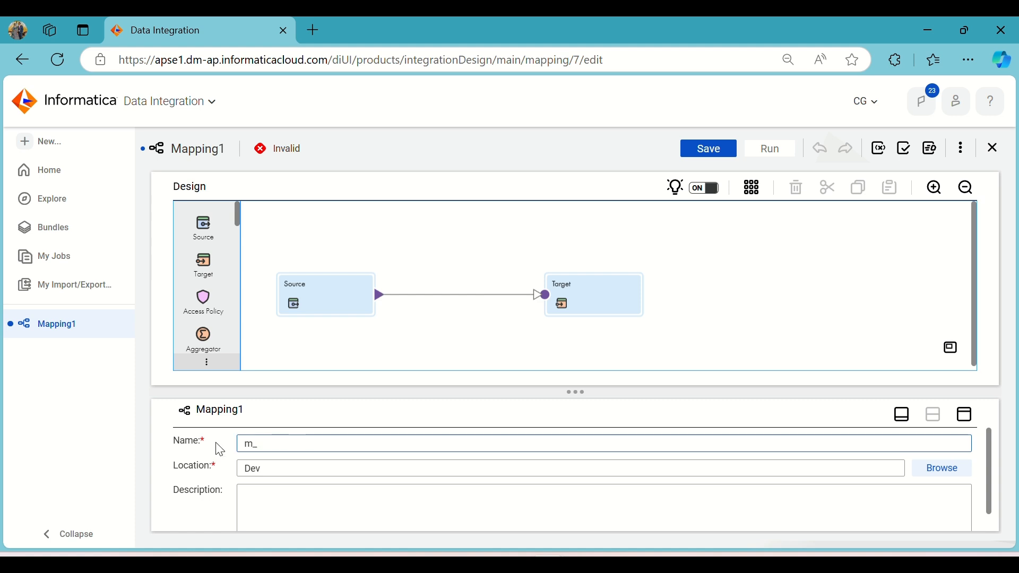
{"action": "type", "text": "_Router_Trans_Region"}
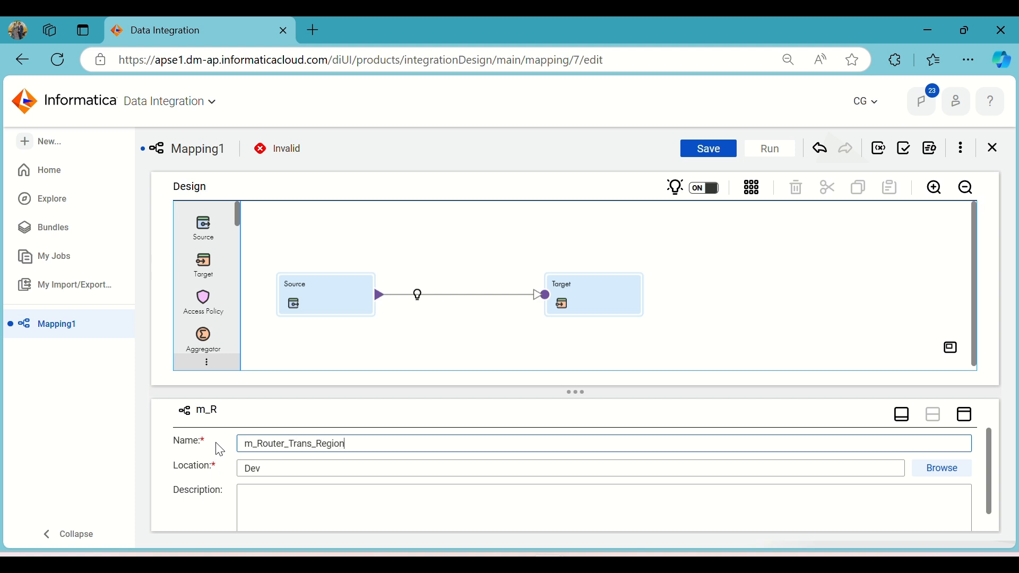
{"action": "type", "text": "s"}
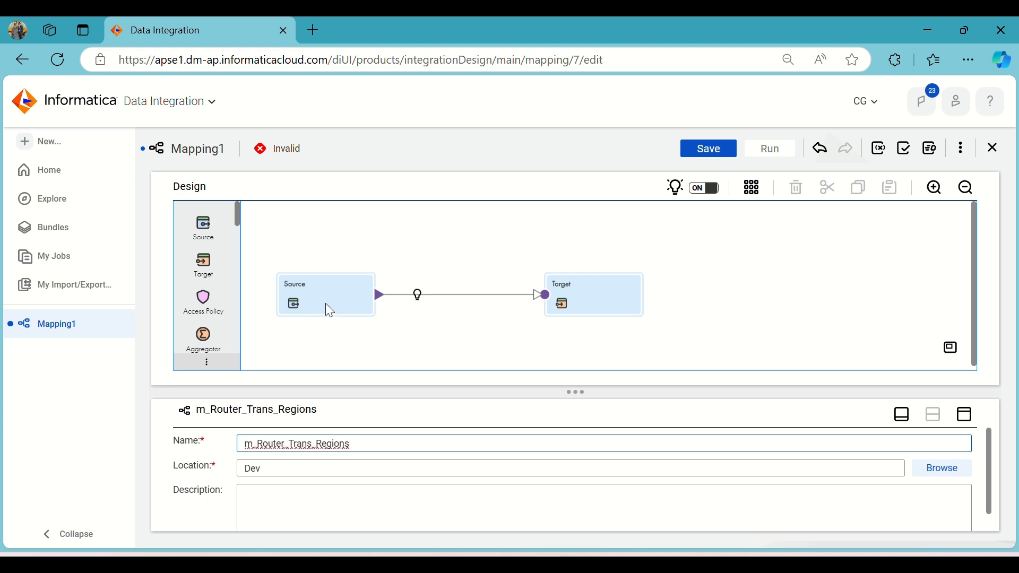
Step: Set the Source transformation's connection to FF_Source (Flat File), with its properties pane maximized
{"action": "left_click", "coordinate": [330, 311]}
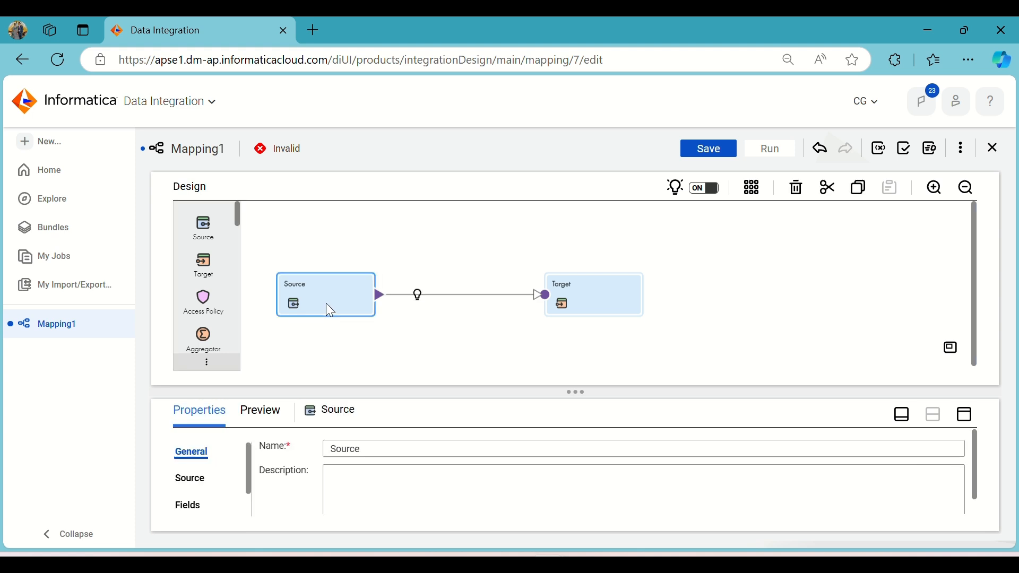
{"action": "left_click", "coordinate": [965, 418]}
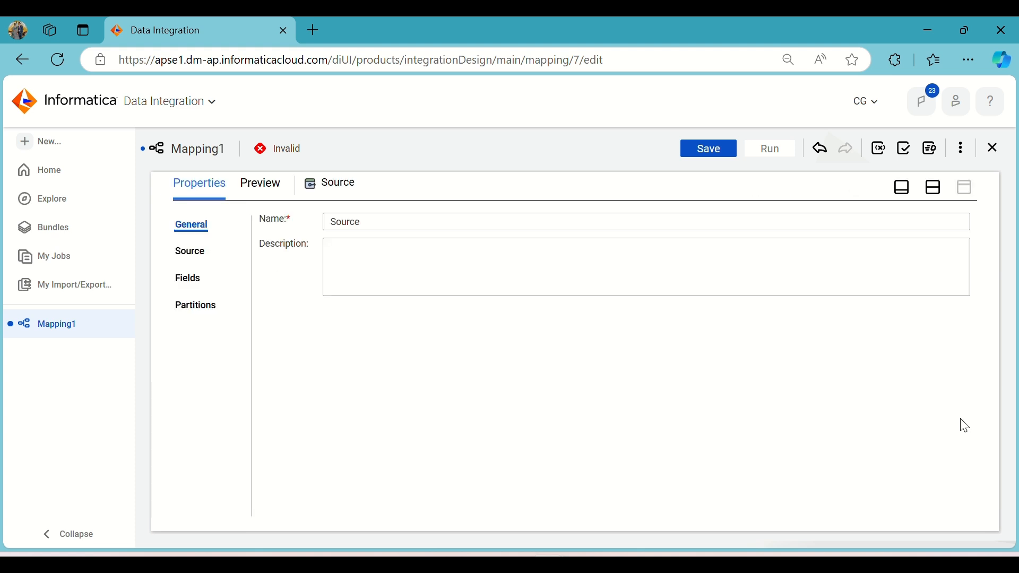
{"action": "left_click", "coordinate": [193, 252]}
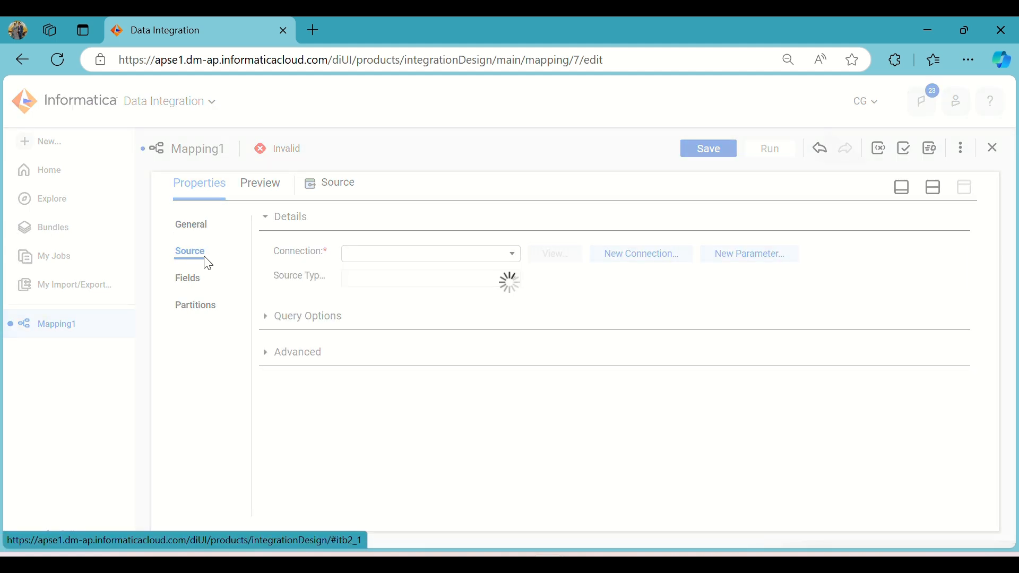
{"action": "left_click", "coordinate": [441, 262]}
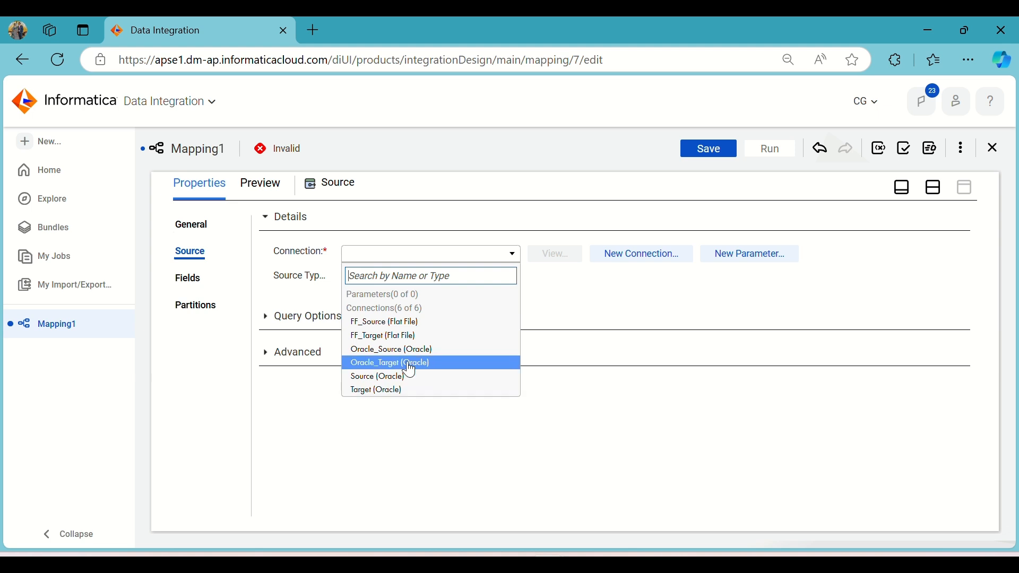
{"action": "left_click", "coordinate": [399, 322]}
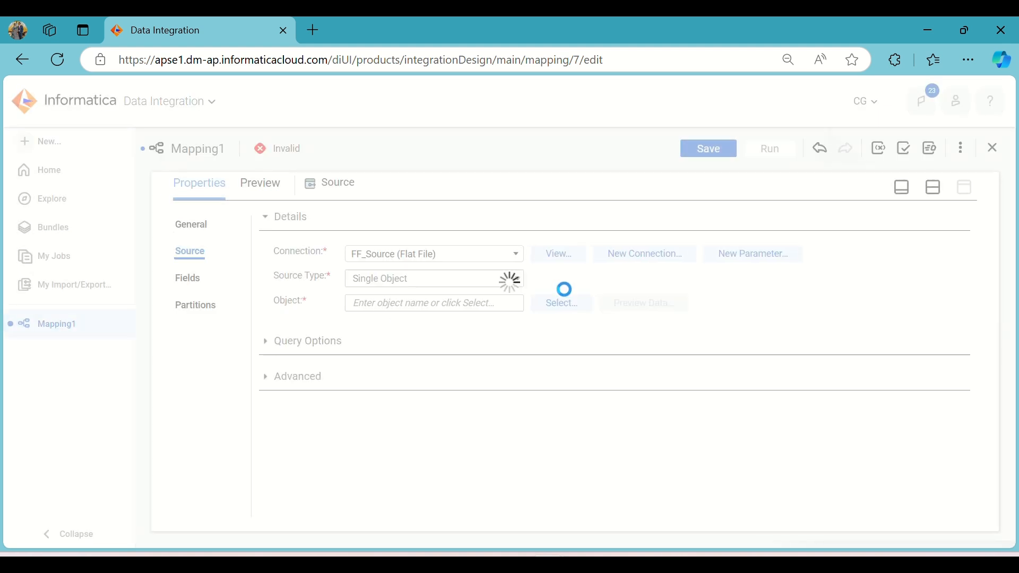
Step: Choose Regions.csv as the source object
{"action": "left_click", "coordinate": [563, 298]}
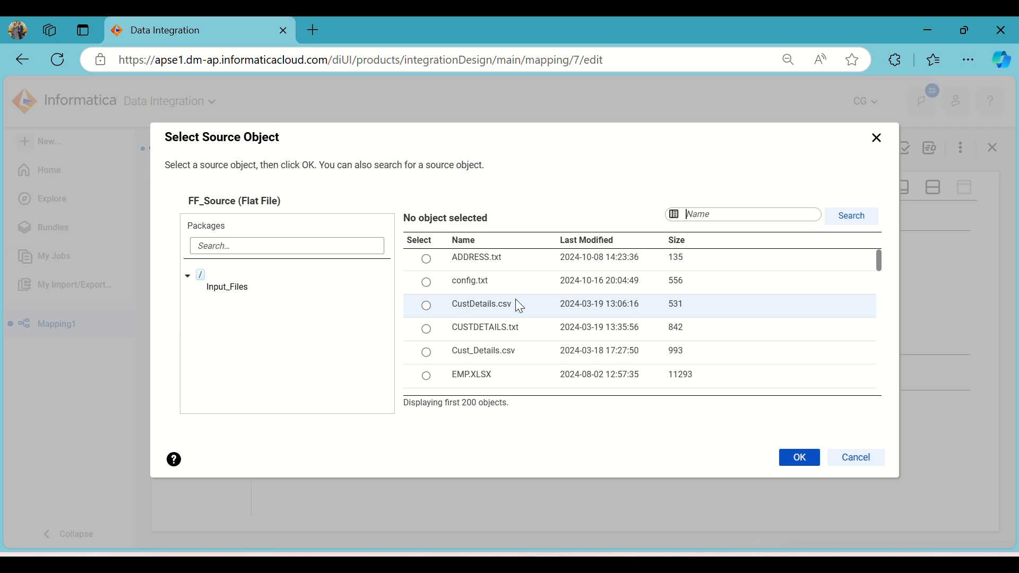
{"action": "scroll", "coordinate": [521, 308], "scroll_direction": "down", "scroll_amount": 3}
{"action": "scroll", "coordinate": [519, 306], "scroll_direction": "down", "scroll_amount": 5}
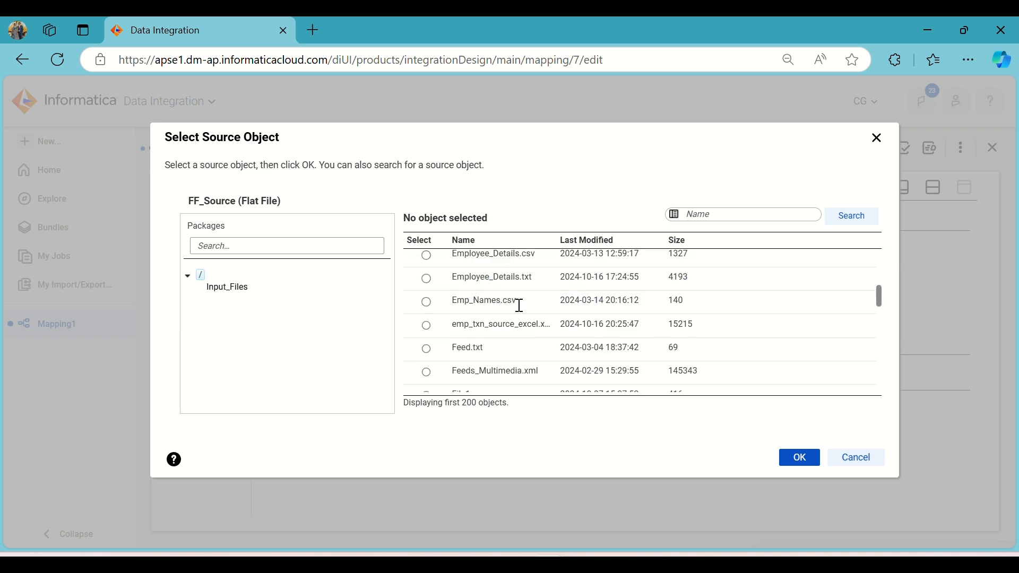
{"action": "scroll", "coordinate": [516, 301], "scroll_direction": "down", "scroll_amount": 2}
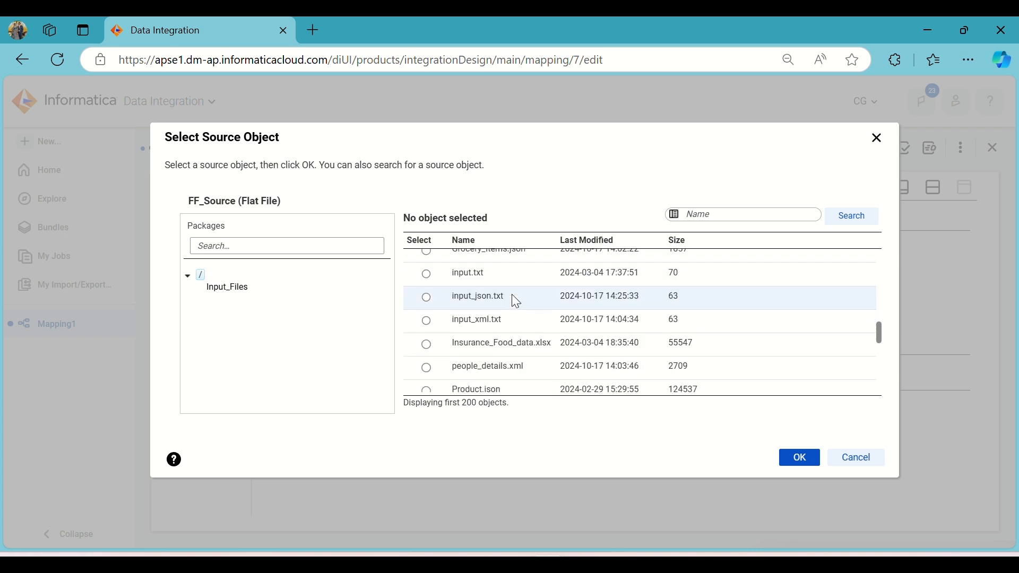
{"action": "scroll", "coordinate": [514, 295], "scroll_direction": "down", "scroll_amount": 2}
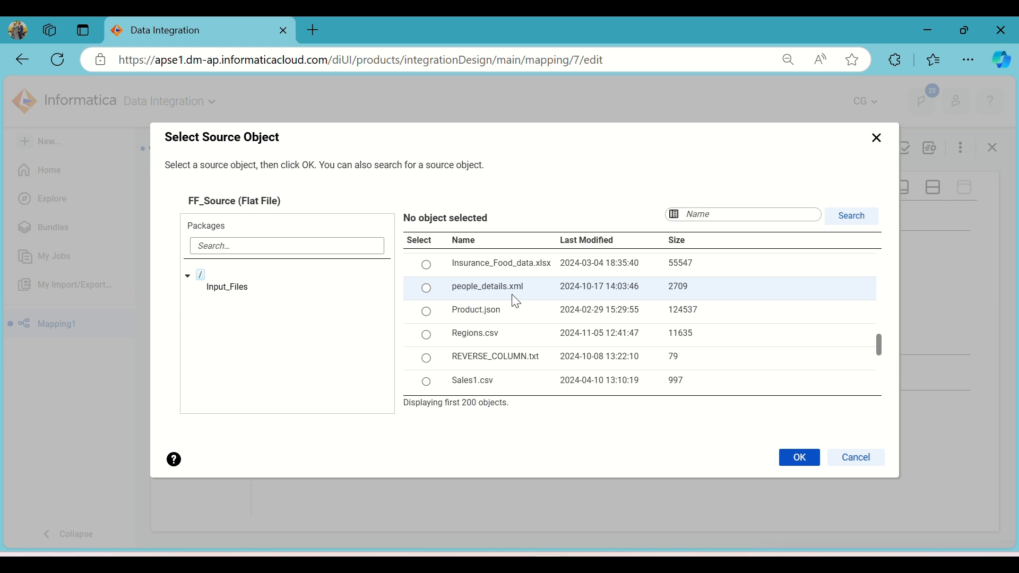
{"action": "left_click", "coordinate": [507, 333]}
{"action": "left_click", "coordinate": [789, 462]}
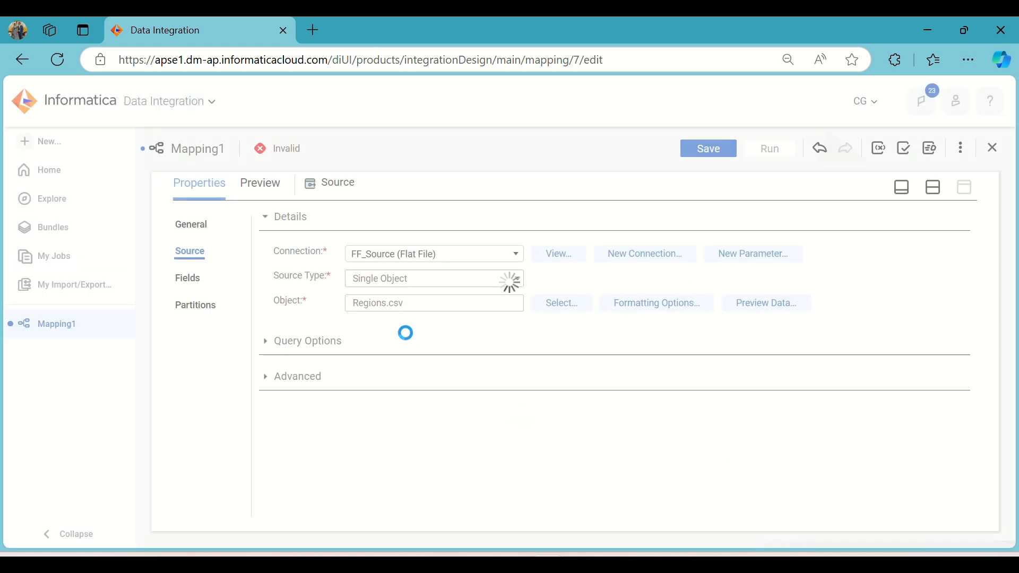
Step: Check the formatting options of Regions.csv, accept them unchanged, and preview the source data
{"action": "left_click", "coordinate": [673, 302]}
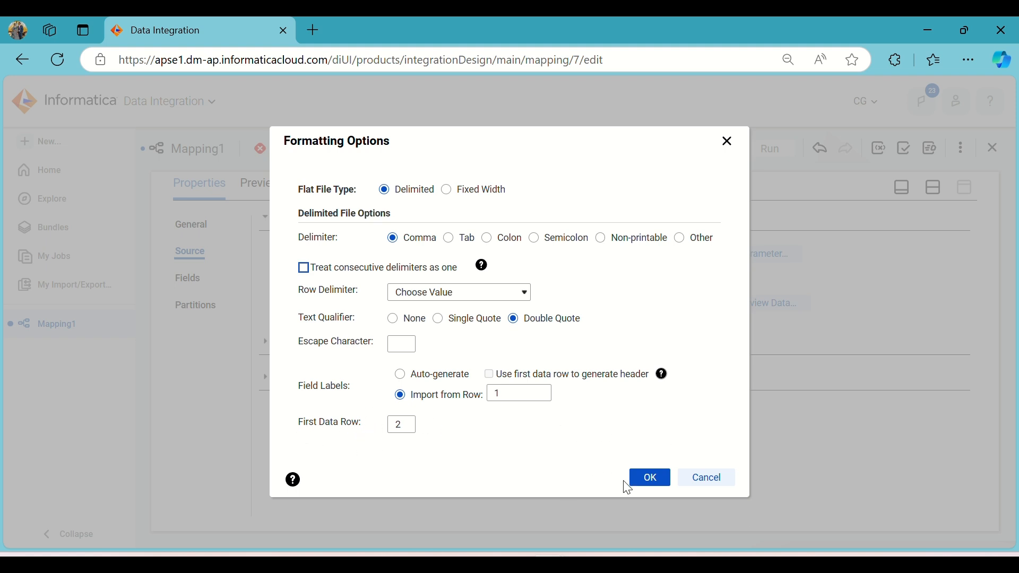
{"action": "left_click", "coordinate": [646, 487]}
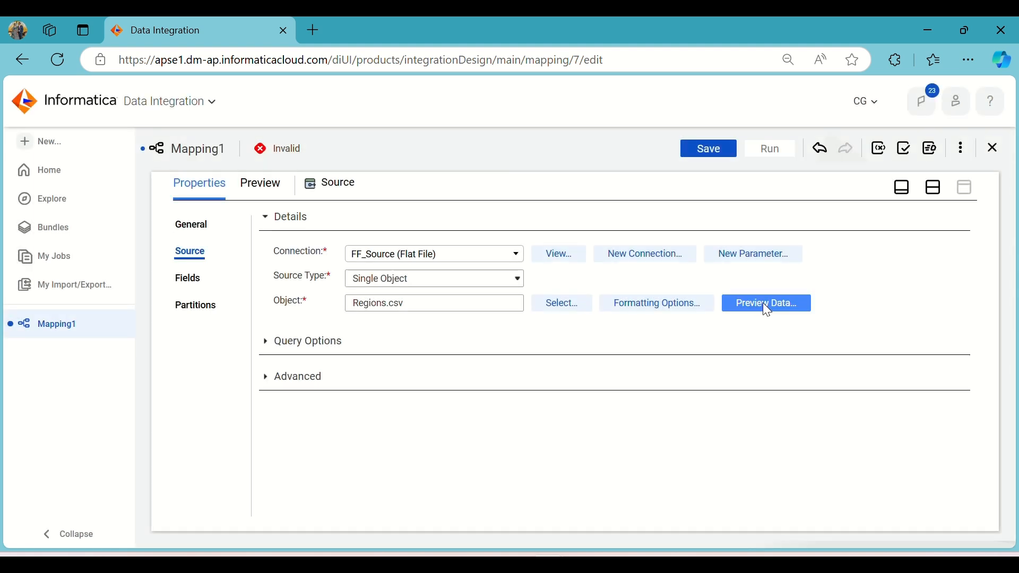
{"action": "left_click", "coordinate": [766, 305]}
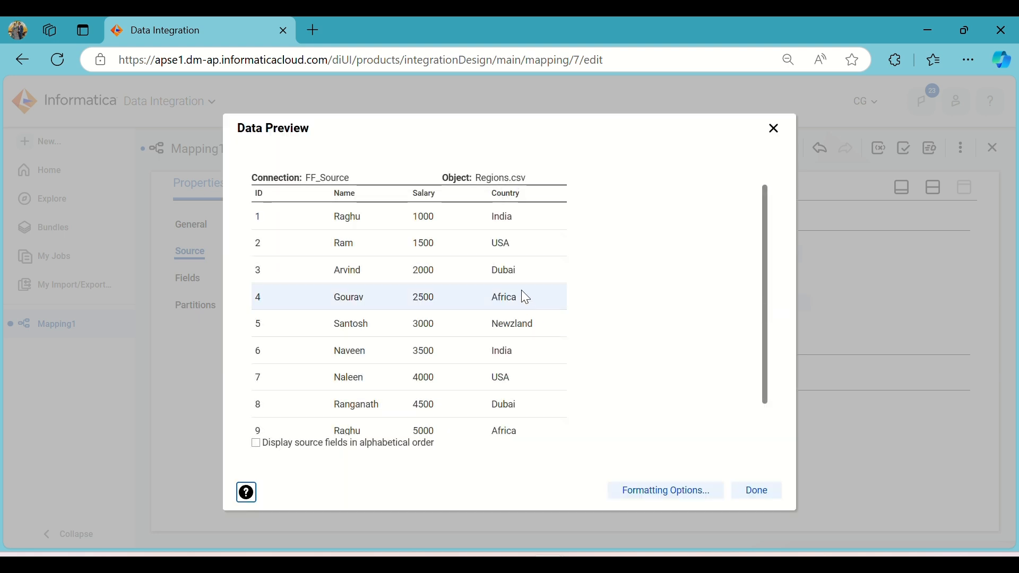
{"action": "scroll", "coordinate": [514, 295], "scroll_direction": "down", "scroll_amount": 1}
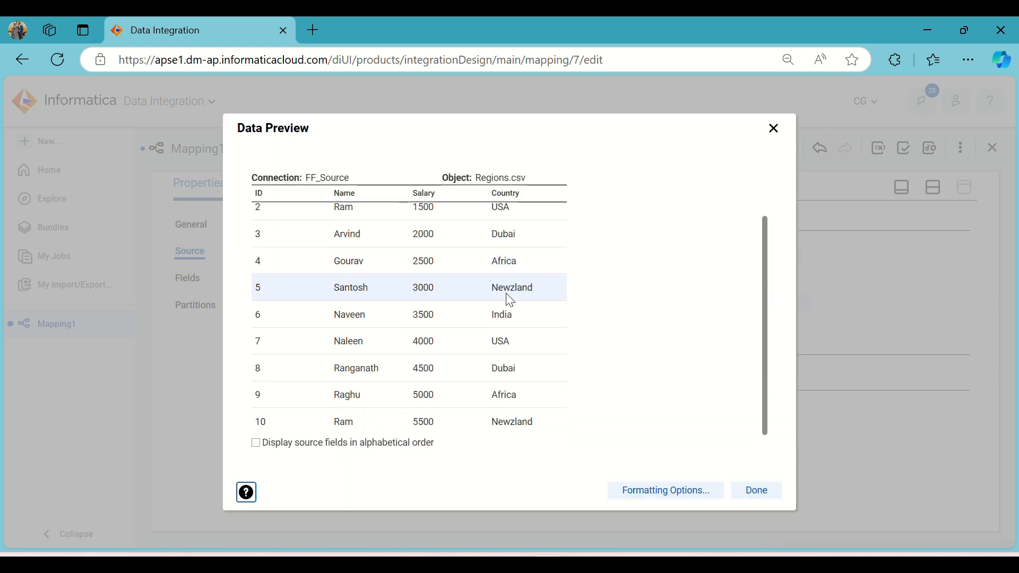
{"action": "scroll", "coordinate": [510, 300], "scroll_direction": "up", "scroll_amount": 1}
{"action": "left_click", "coordinate": [756, 492]}
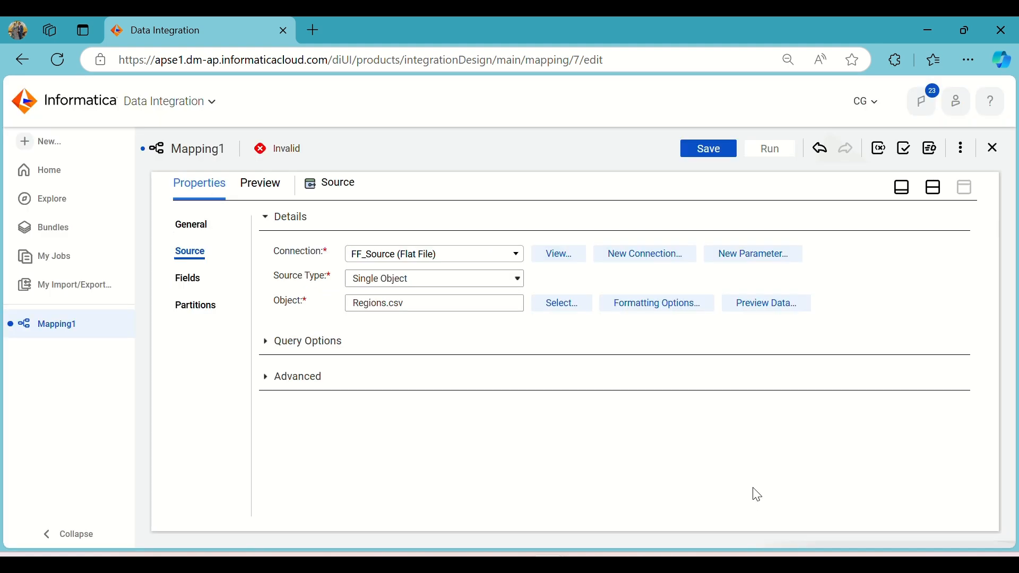
Step: Review the Source transformation's field list and its partitioning type, leaving both unchanged
{"action": "left_click", "coordinate": [193, 275]}
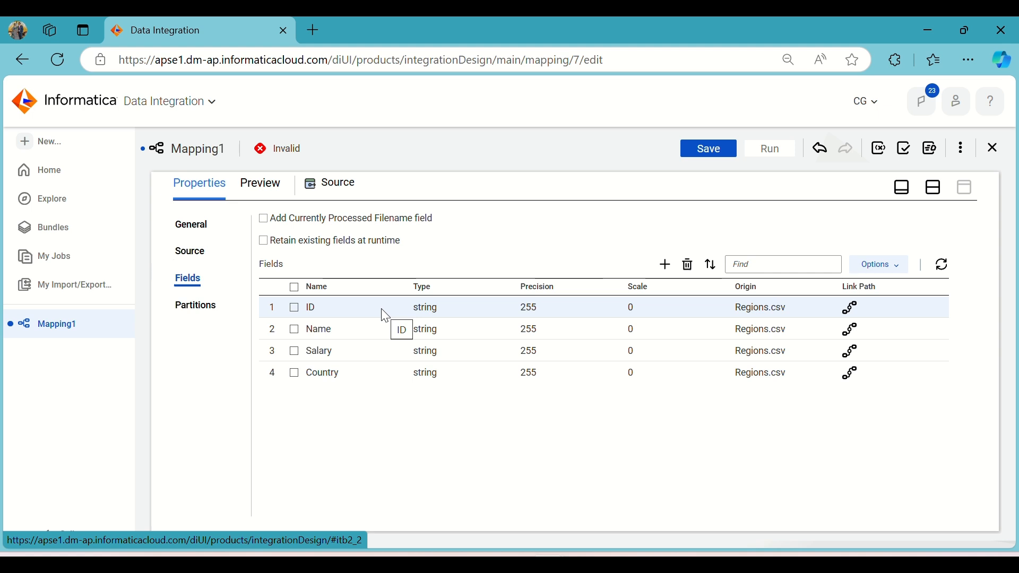
{"action": "left_click", "coordinate": [198, 308]}
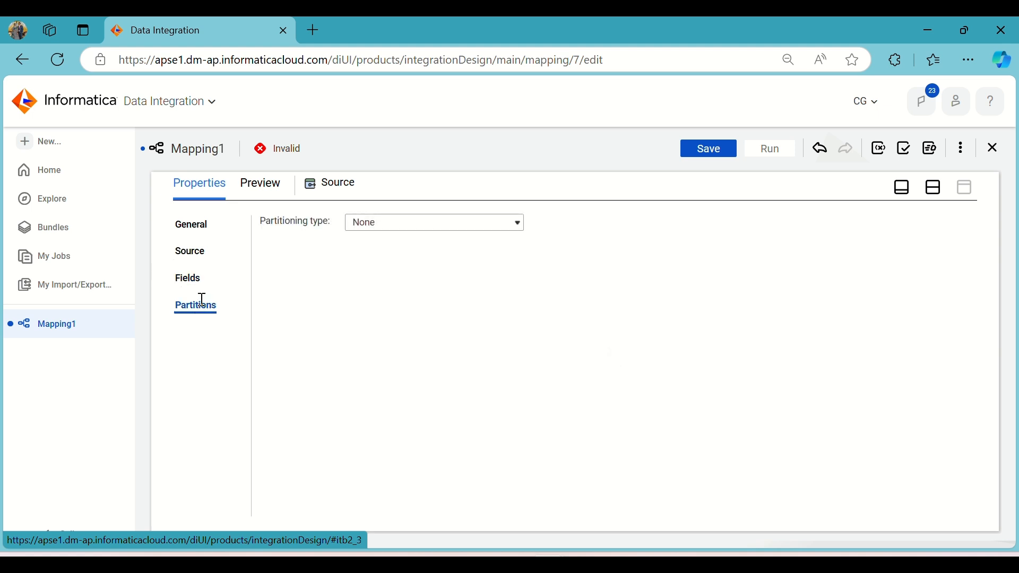
{"action": "left_click", "coordinate": [350, 224]}
{"action": "left_click", "coordinate": [373, 227]}
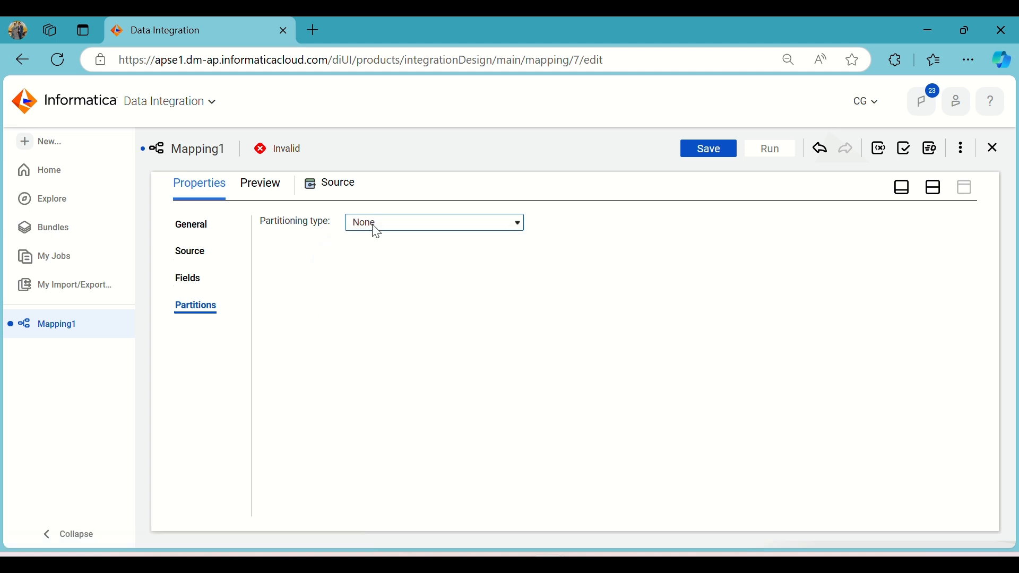
{"action": "left_click", "coordinate": [189, 250]}
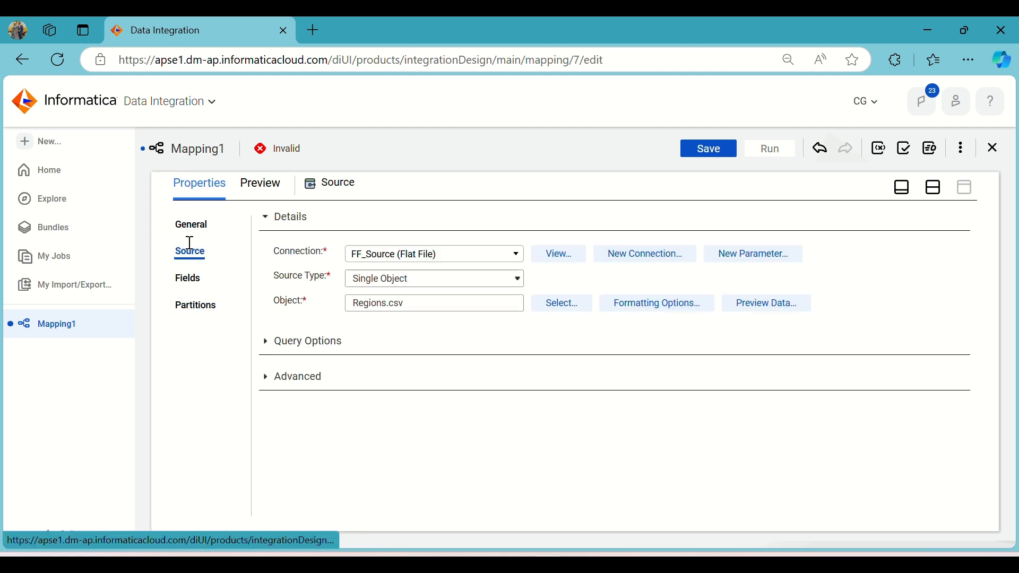
Step: Insert an Expression transformation between Source and Target, and maximize its properties pane
{"action": "left_click", "coordinate": [933, 189]}
{"action": "mouse_move", "coordinate": [424, 294]}
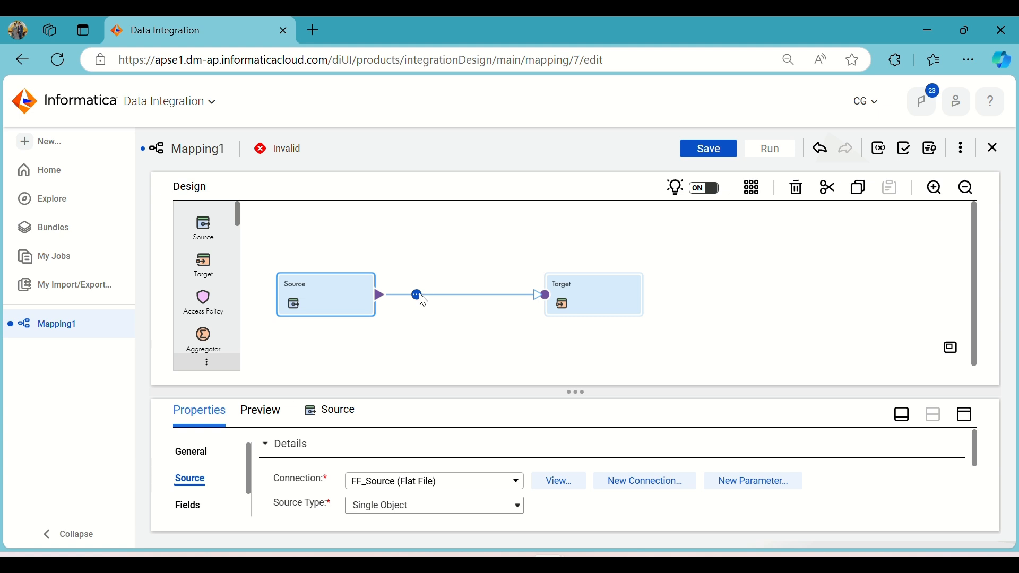
{"action": "left_click", "coordinate": [417, 295]}
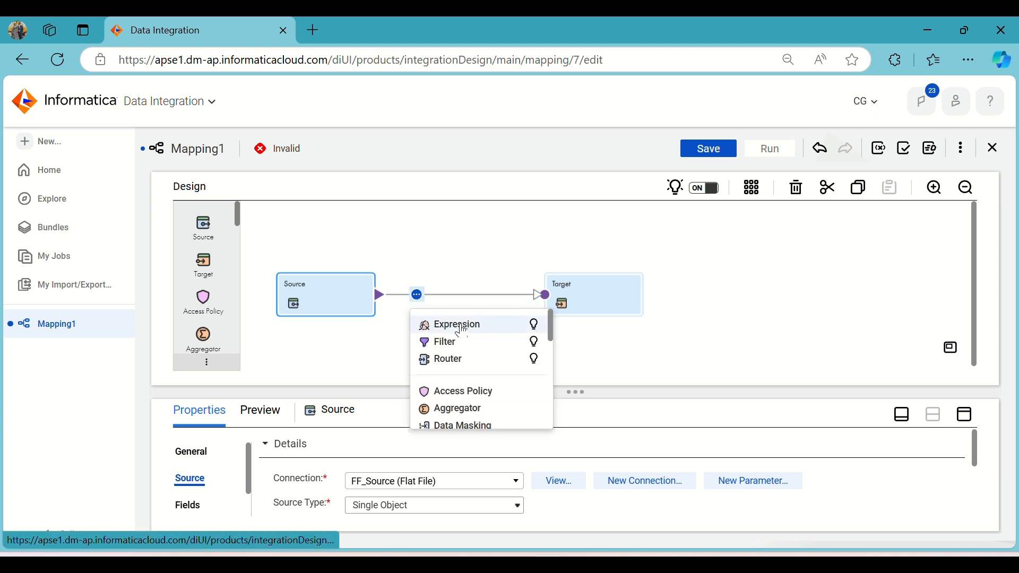
{"action": "left_click", "coordinate": [446, 323]}
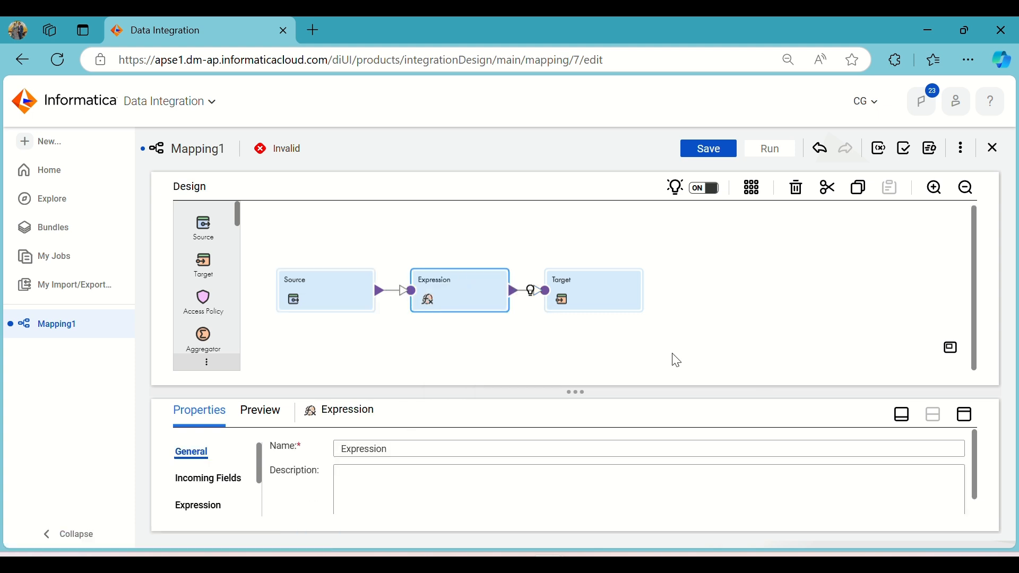
{"action": "left_click", "coordinate": [964, 414]}
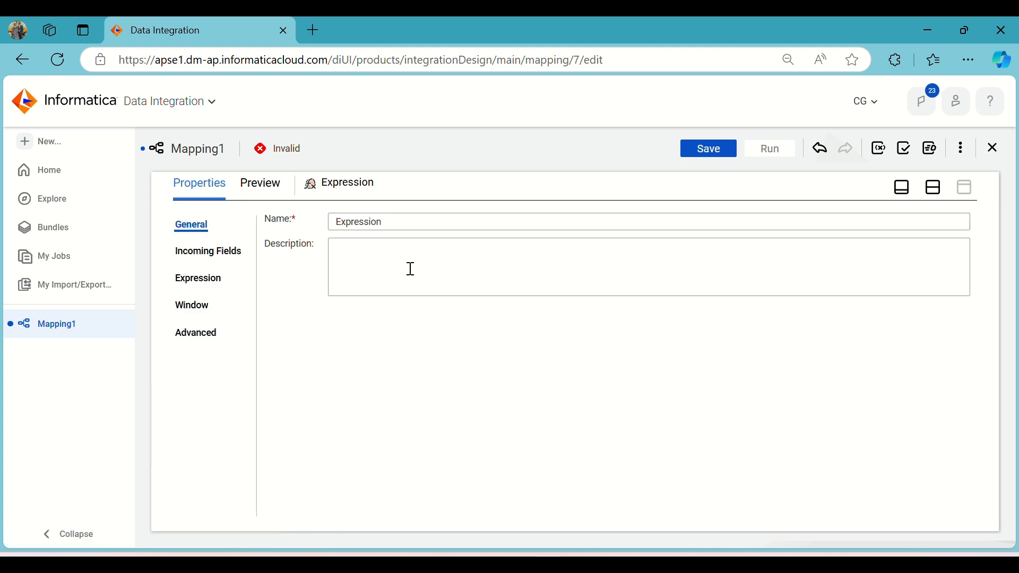
Step: Check the Expression transformation's incoming fields and add an integer output field named out_ID
{"action": "left_click", "coordinate": [215, 262]}
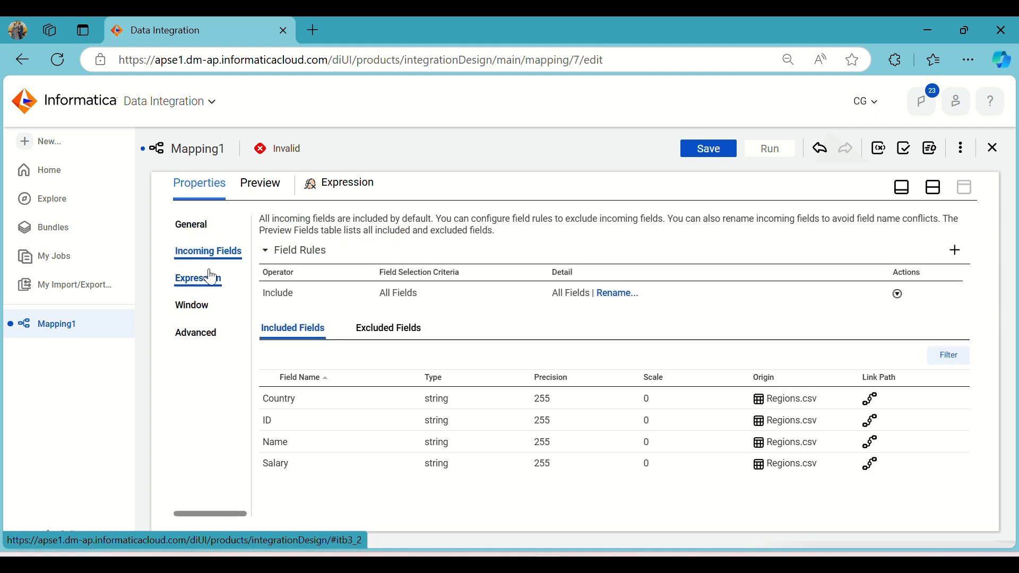
{"action": "left_click", "coordinate": [210, 278]}
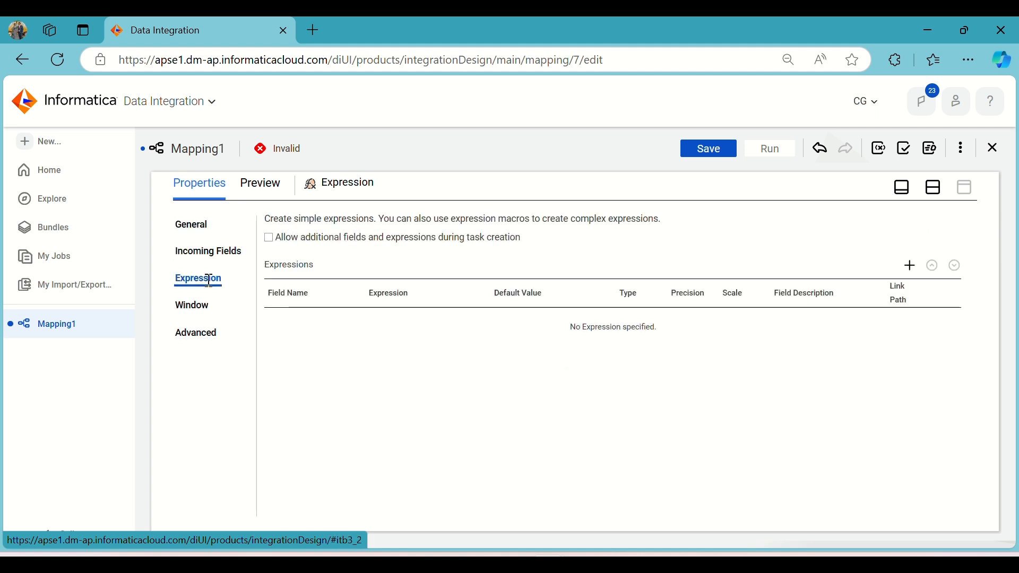
{"action": "left_click", "coordinate": [910, 266]}
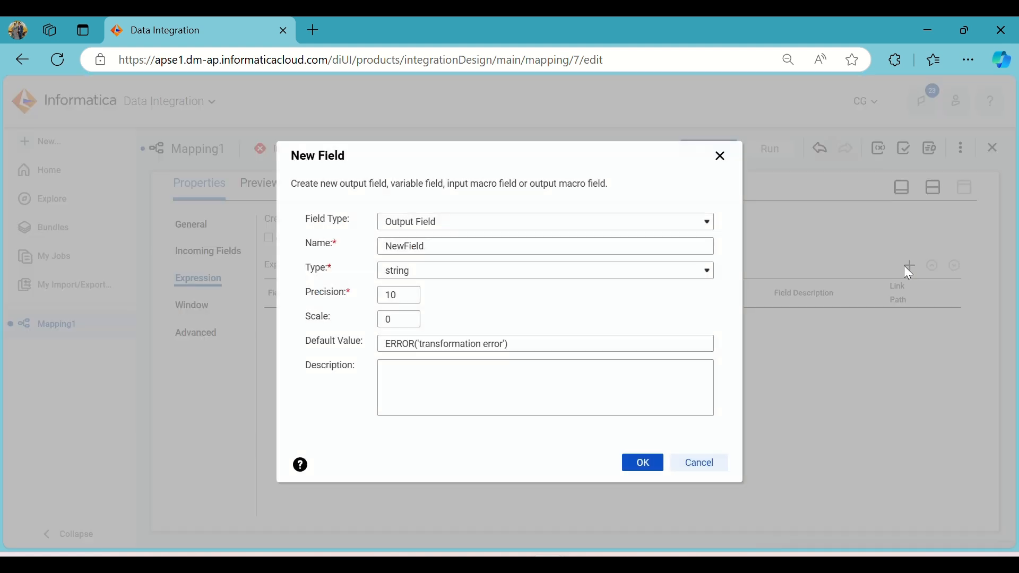
{"action": "left_click", "coordinate": [451, 248]}
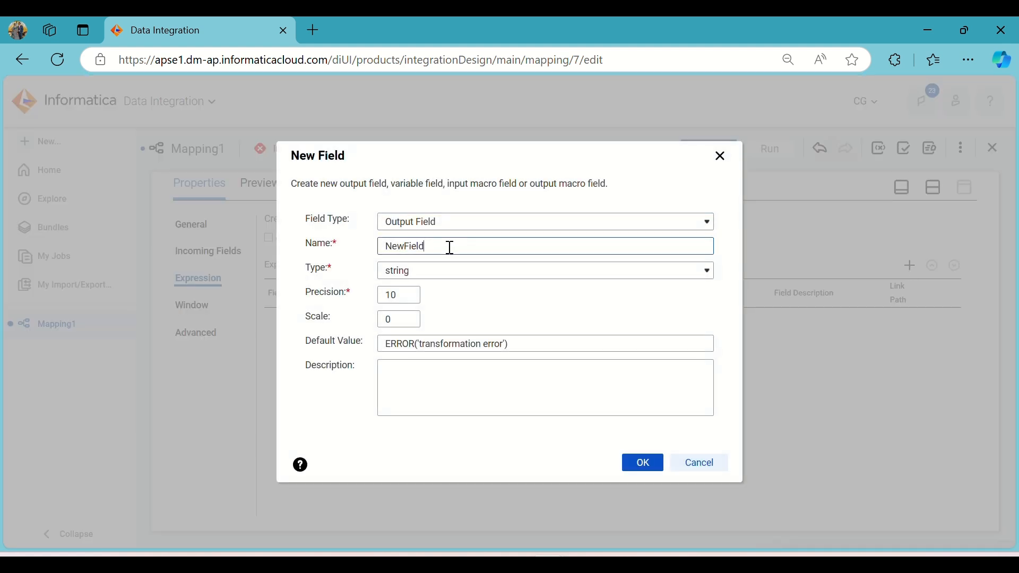
{"action": "left_click_drag", "start_coordinate": [450, 247], "coordinate": [374, 259]}
{"action": "type", "text": "out_ID"}
{"action": "left_click", "coordinate": [429, 280]}
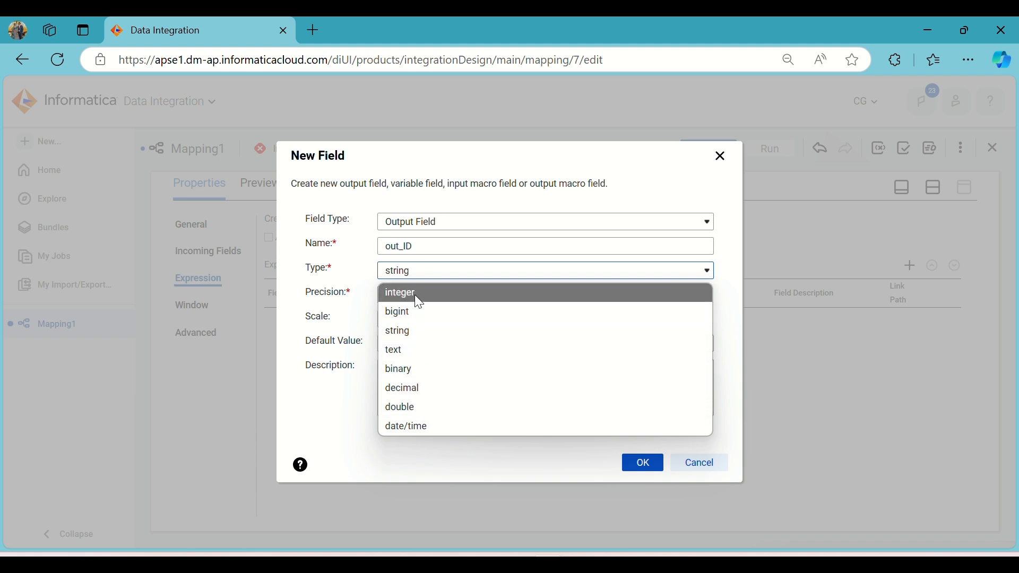
{"action": "left_click", "coordinate": [419, 301]}
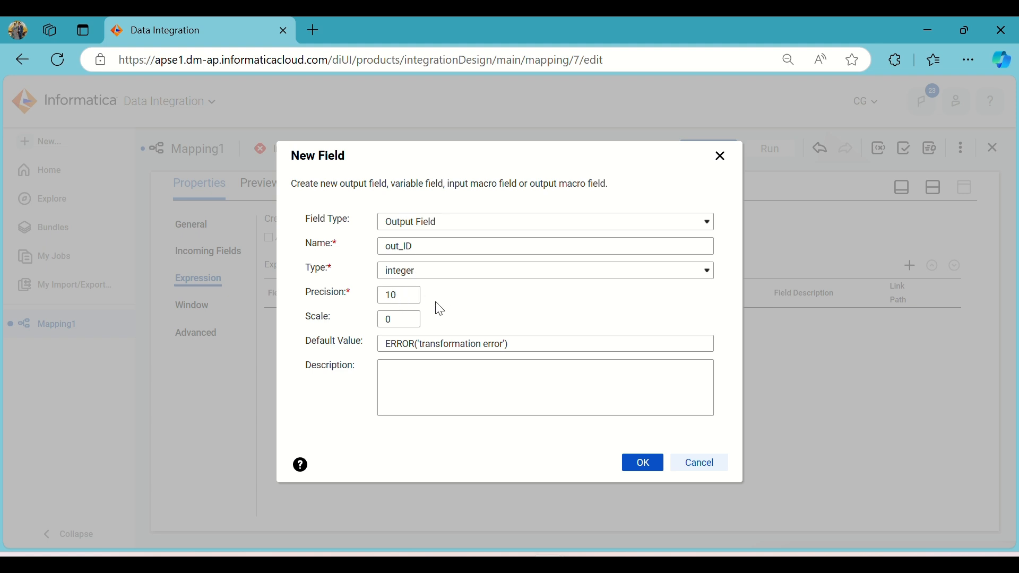
{"action": "left_click", "coordinate": [644, 467]}
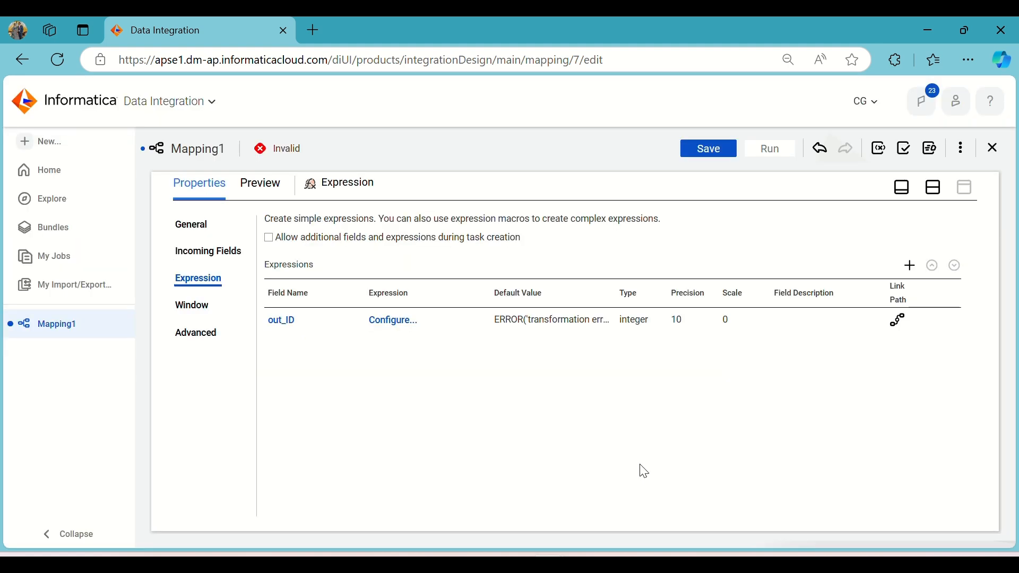
Step: Recheck the incoming fields and add a string output field named out_Name with precision 30
{"action": "left_click", "coordinate": [211, 250]}
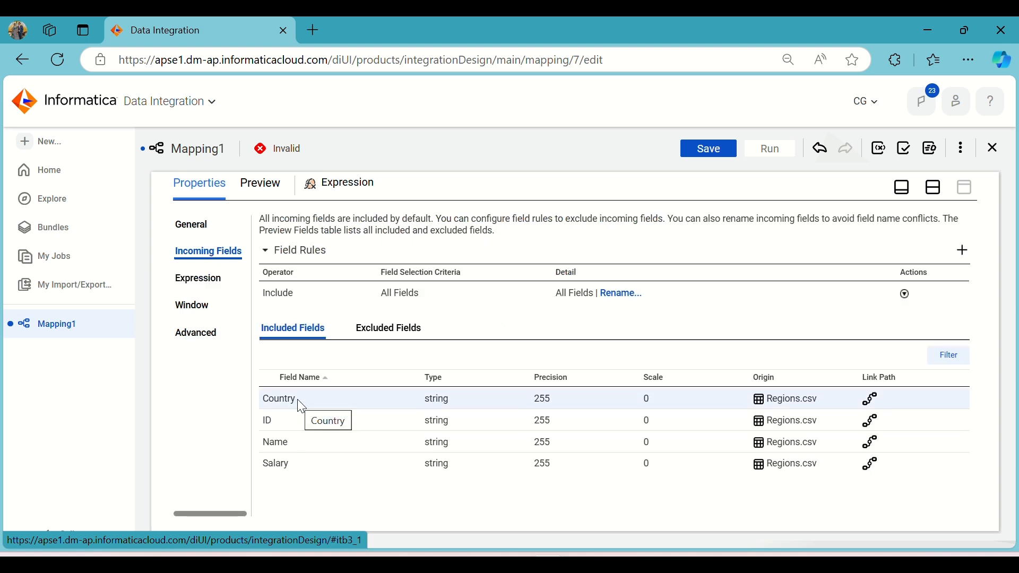
{"action": "left_click", "coordinate": [204, 284]}
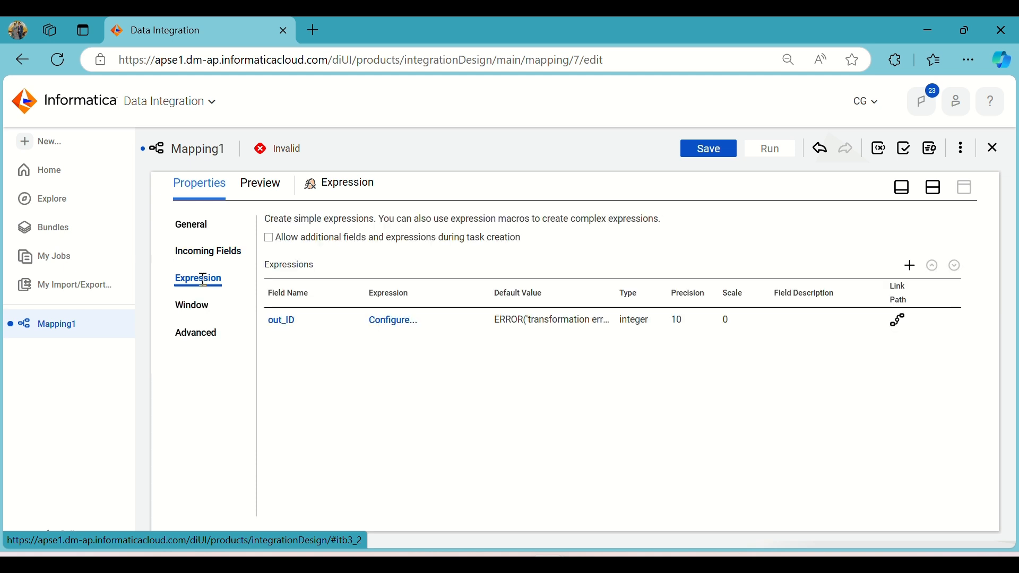
{"action": "left_click", "coordinate": [911, 265]}
{"action": "left_click_drag", "start_coordinate": [432, 250], "coordinate": [345, 256]}
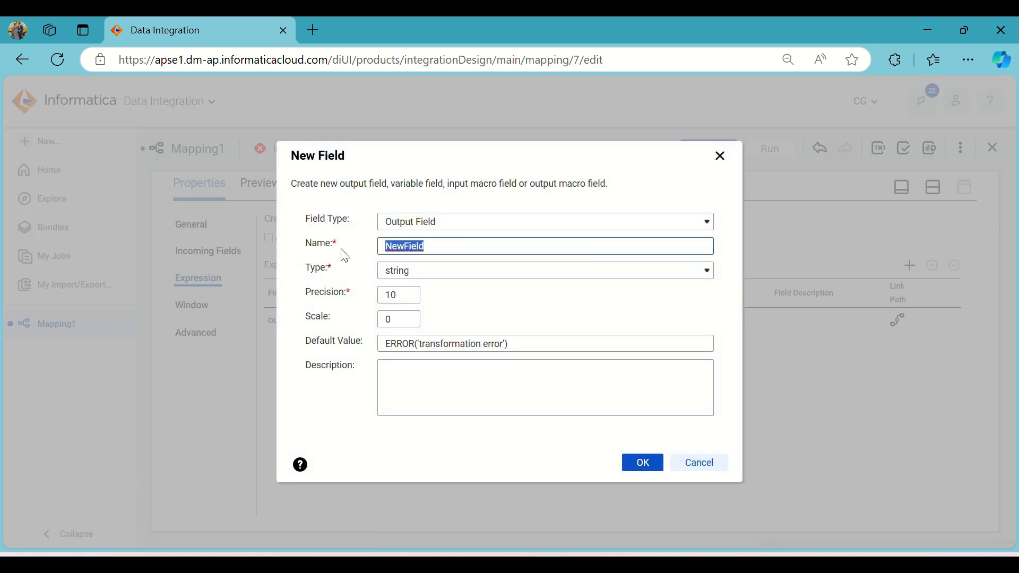
{"action": "type", "text": "ou"}
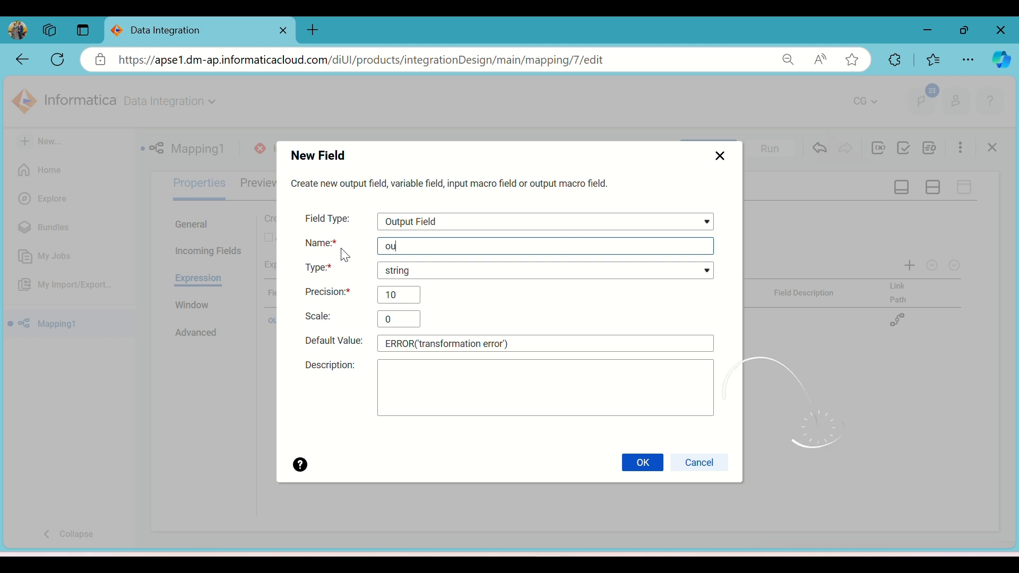
{"action": "type", "text": "t_Name"}
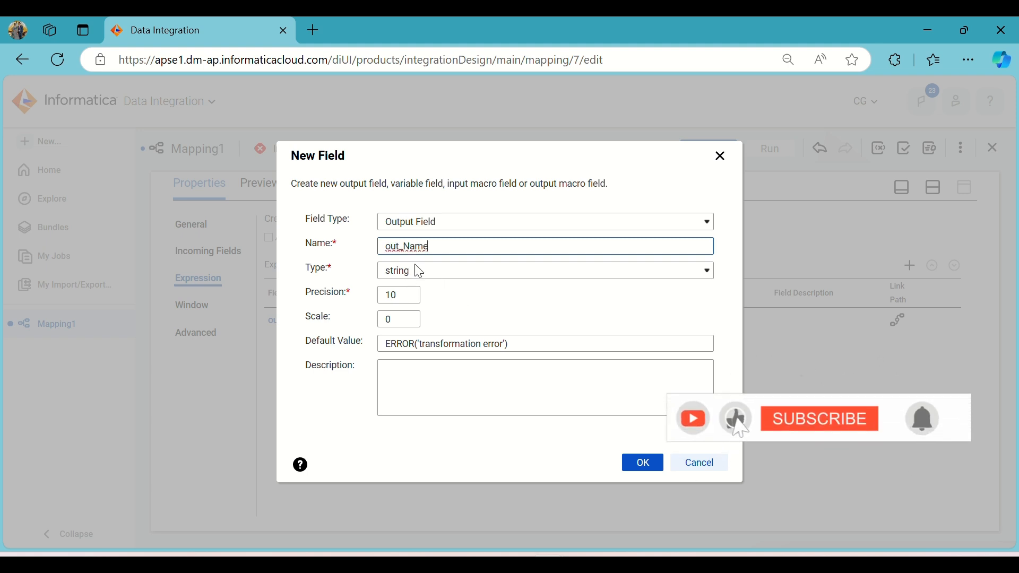
{"action": "double_click", "coordinate": [401, 295]}
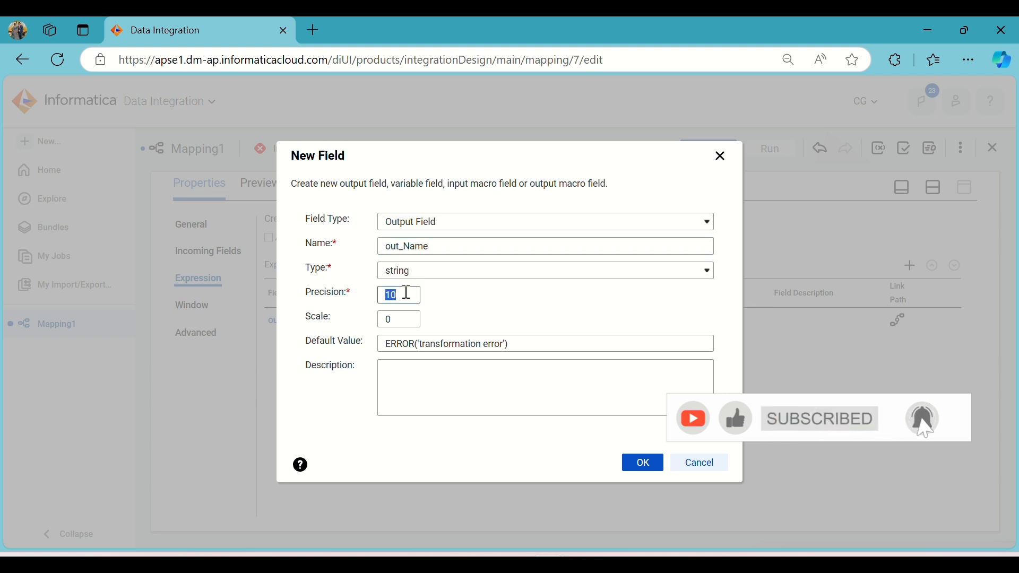
{"action": "type", "text": "30"}
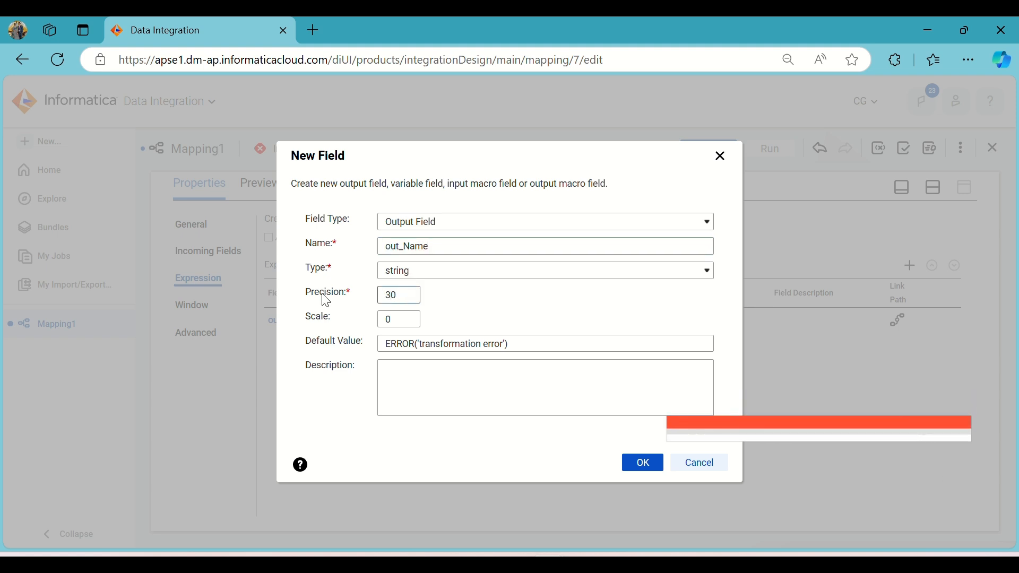
{"action": "left_click", "coordinate": [644, 464]}
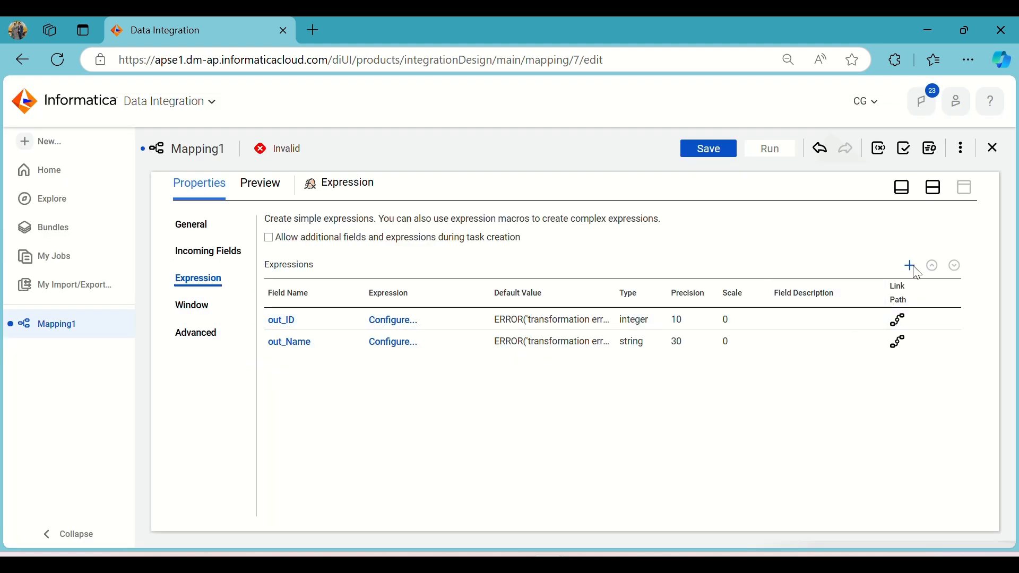
Step: Consult the incoming fields and add a decimal output field named out_Salary with scale 2
{"action": "left_click", "coordinate": [207, 259]}
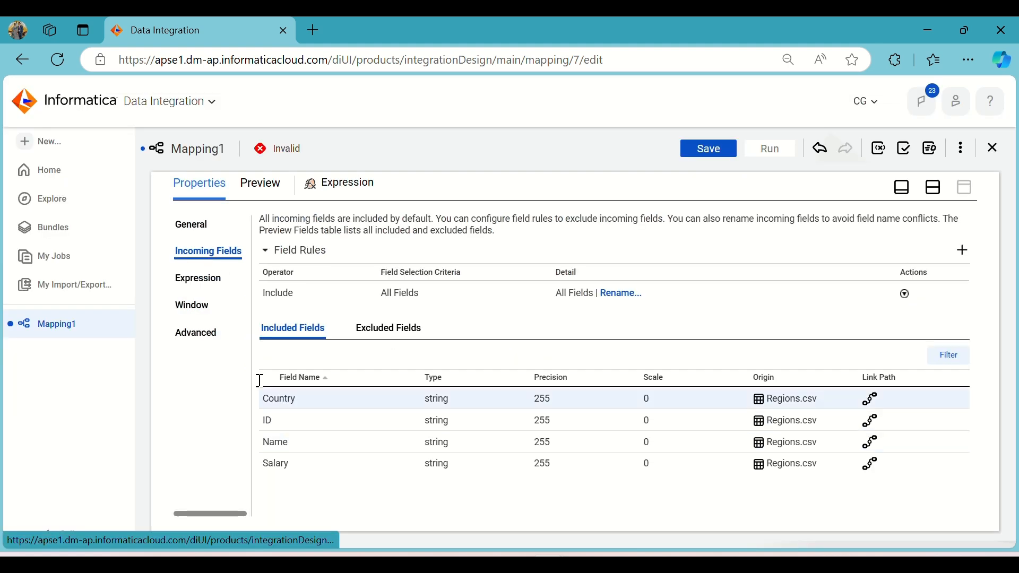
{"action": "left_click", "coordinate": [200, 281]}
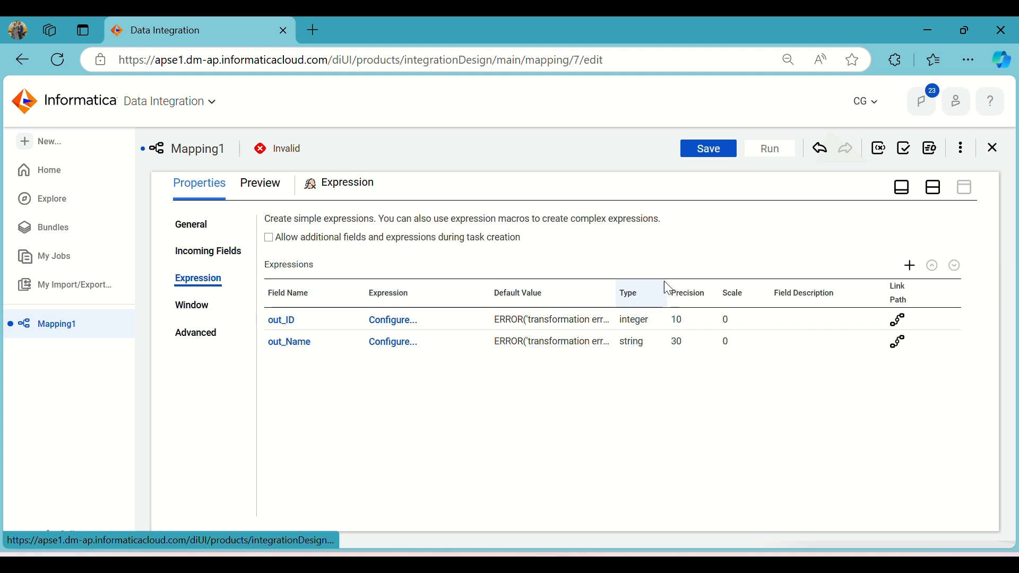
{"action": "left_click", "coordinate": [910, 266]}
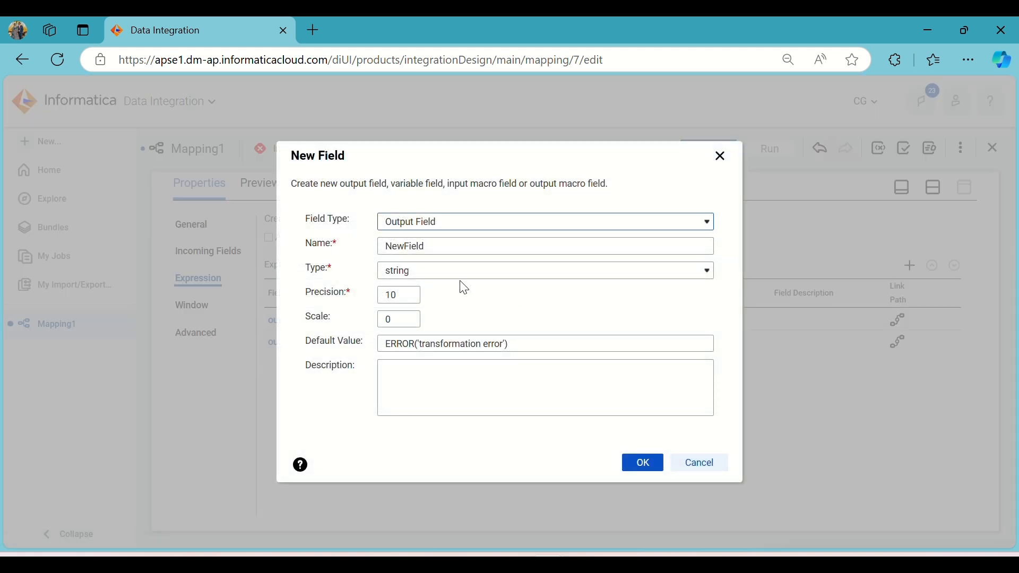
{"action": "left_click_drag", "start_coordinate": [432, 245], "coordinate": [378, 249]}
{"action": "type", "text": "out_Salary"}
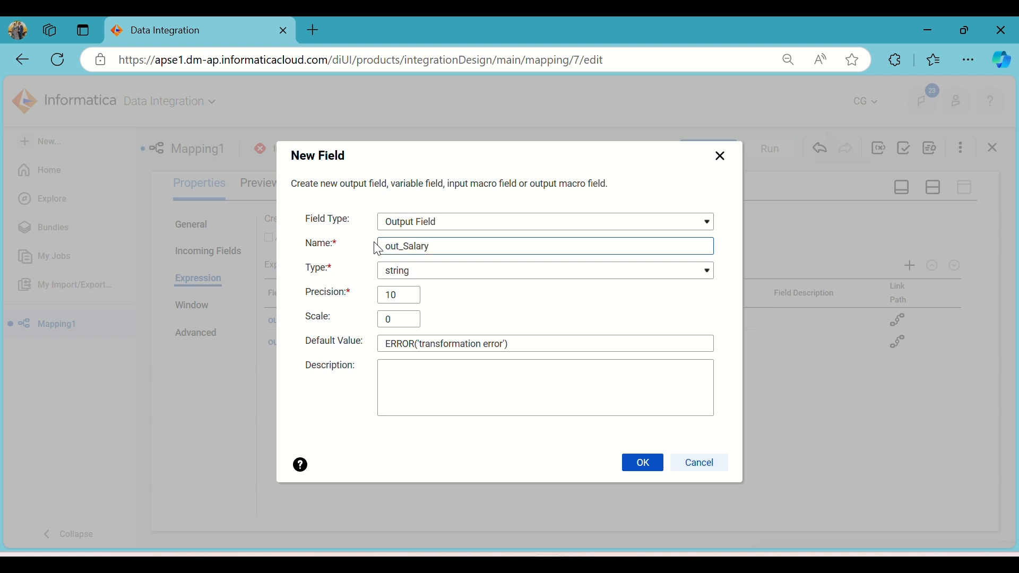
{"action": "left_click", "coordinate": [419, 273]}
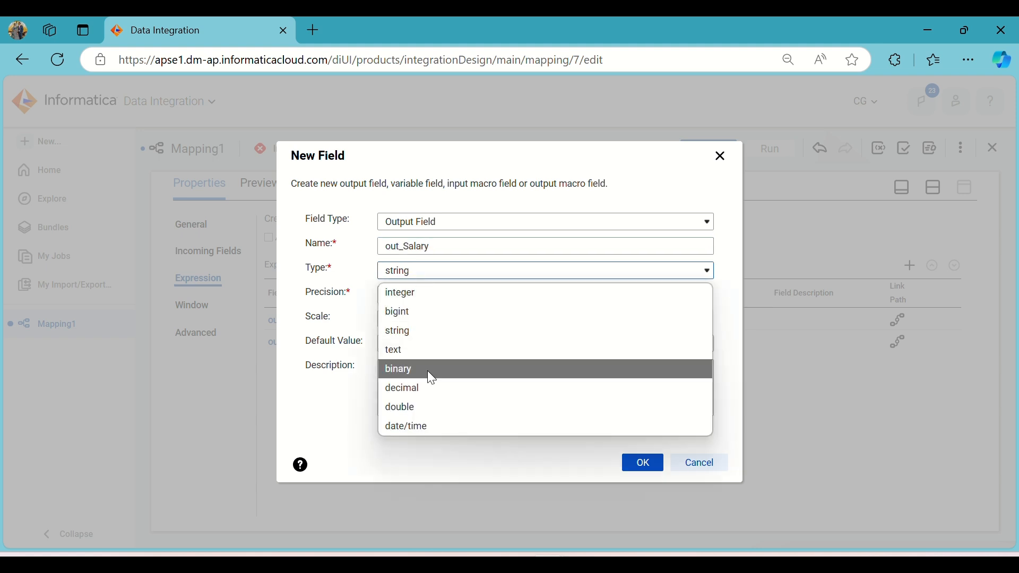
{"action": "left_click", "coordinate": [429, 387]}
{"action": "left_click", "coordinate": [396, 322]}
{"action": "type", "text": "2"}
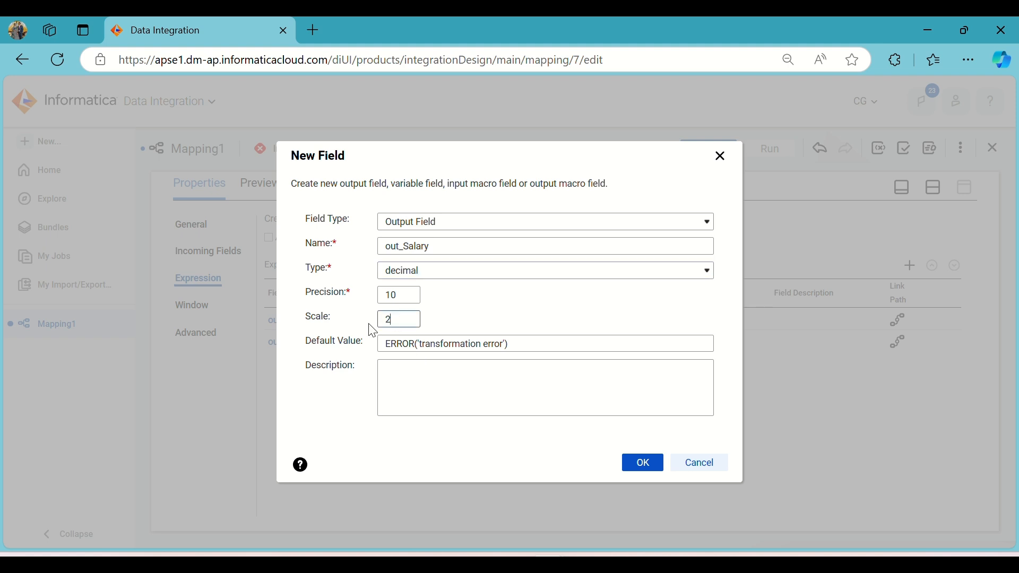
{"action": "left_click", "coordinate": [647, 466]}
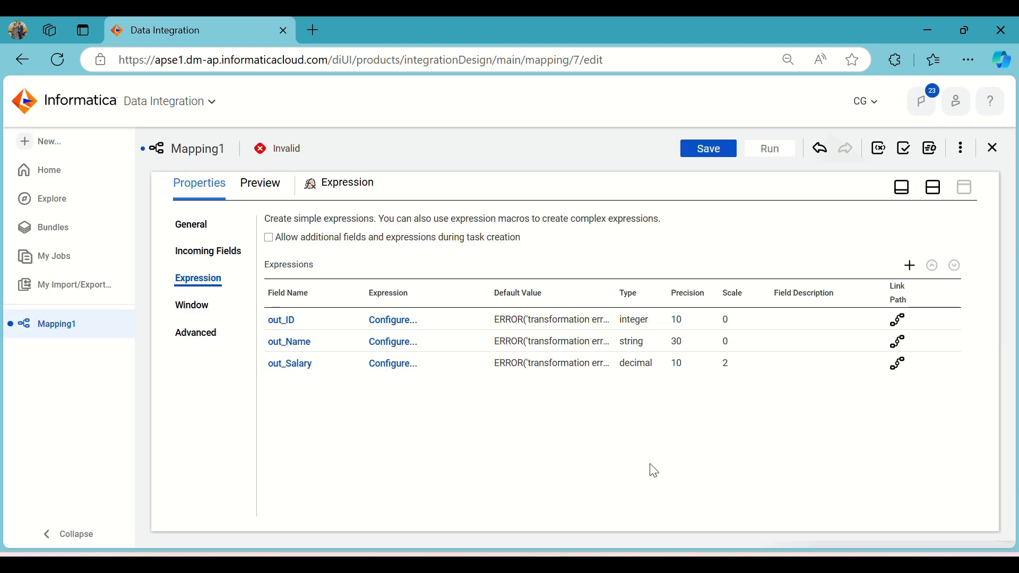
Step: Add a string output field named out_Country with precision 20 to the Expression transformation
{"action": "left_click", "coordinate": [910, 266]}
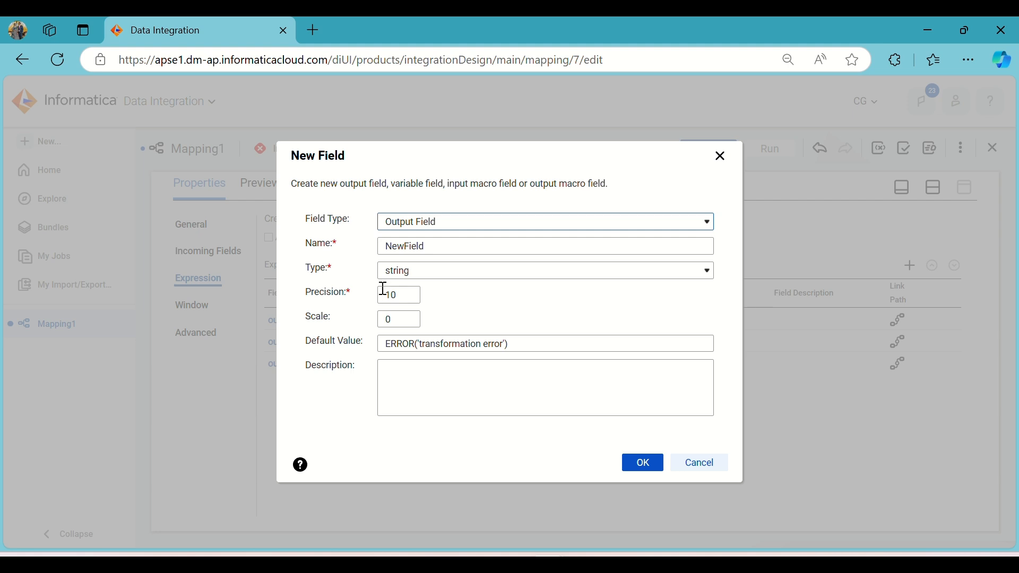
{"action": "left_click_drag", "start_coordinate": [433, 253], "coordinate": [373, 257]}
{"action": "type", "text": "out_Country"}
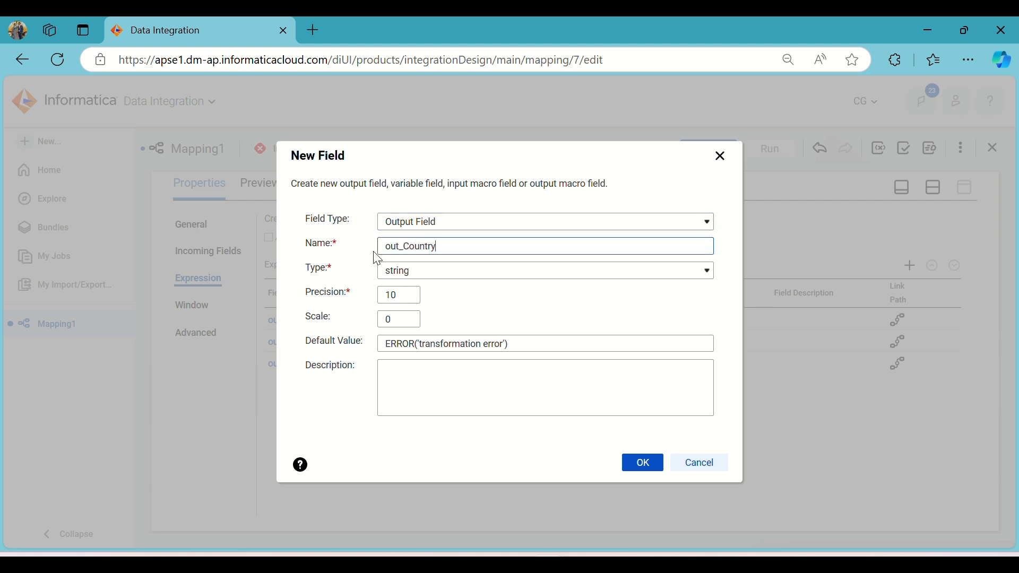
{"action": "left_click_drag", "start_coordinate": [405, 294], "coordinate": [377, 301]}
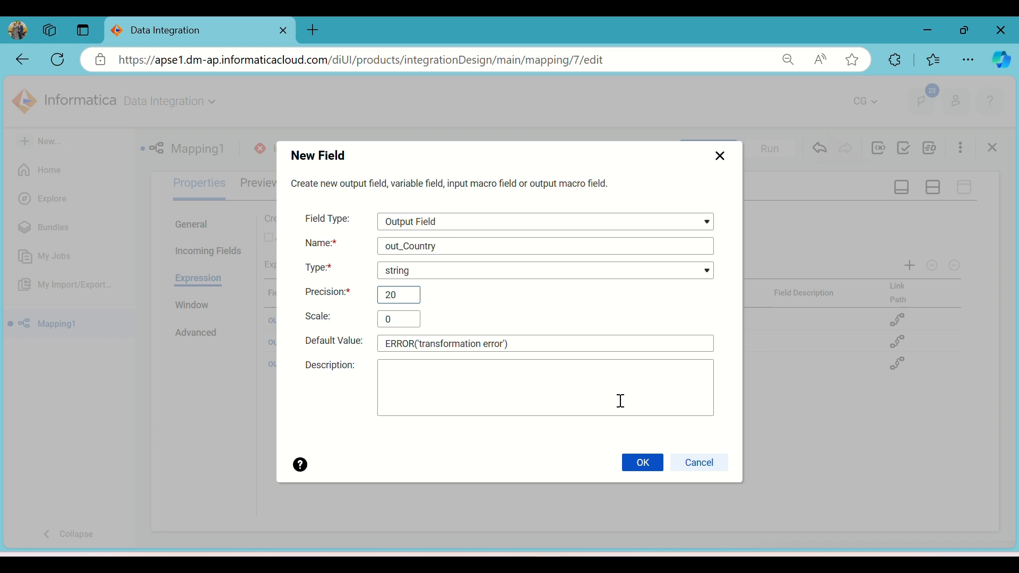
{"action": "left_click", "coordinate": [654, 463]}
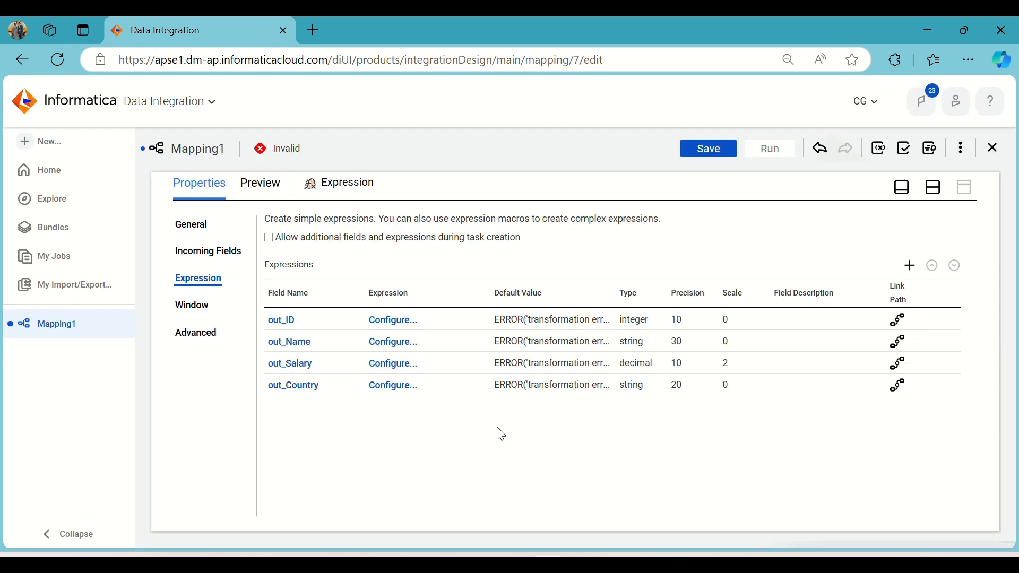
Step: Configure the out_ID expression as LTRIM(RTRIM(ID)) and validate it
{"action": "left_click", "coordinate": [399, 330]}
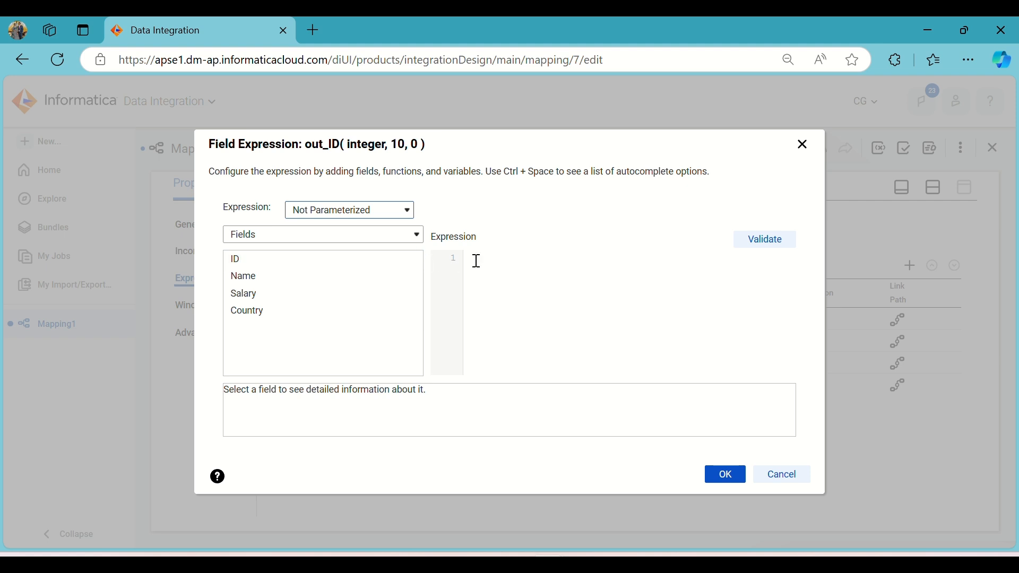
{"action": "left_click", "coordinate": [478, 261]}
{"action": "type", "text": "LTRIM(RTRIM("}
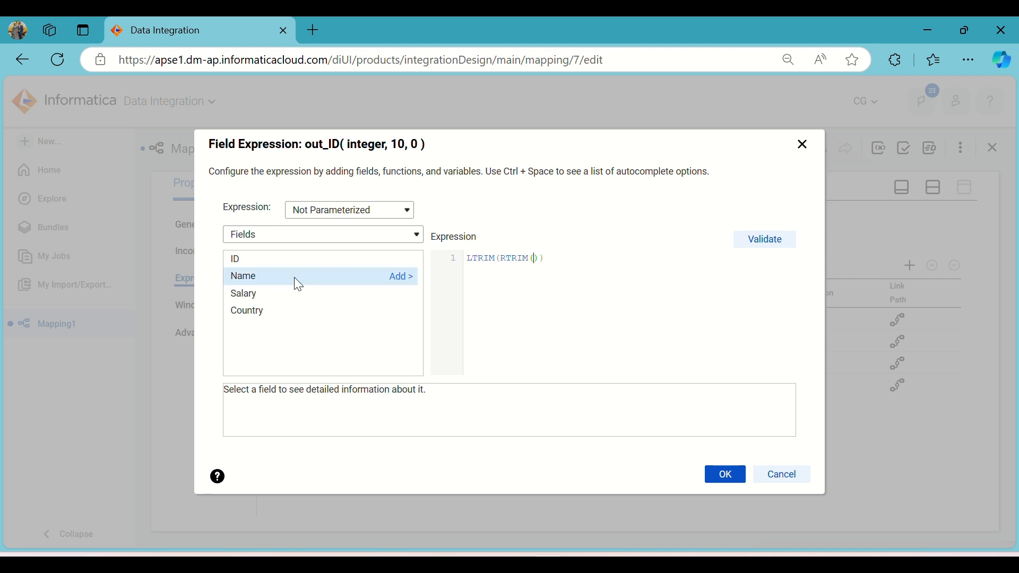
{"action": "mouse_move", "coordinate": [353, 257]}
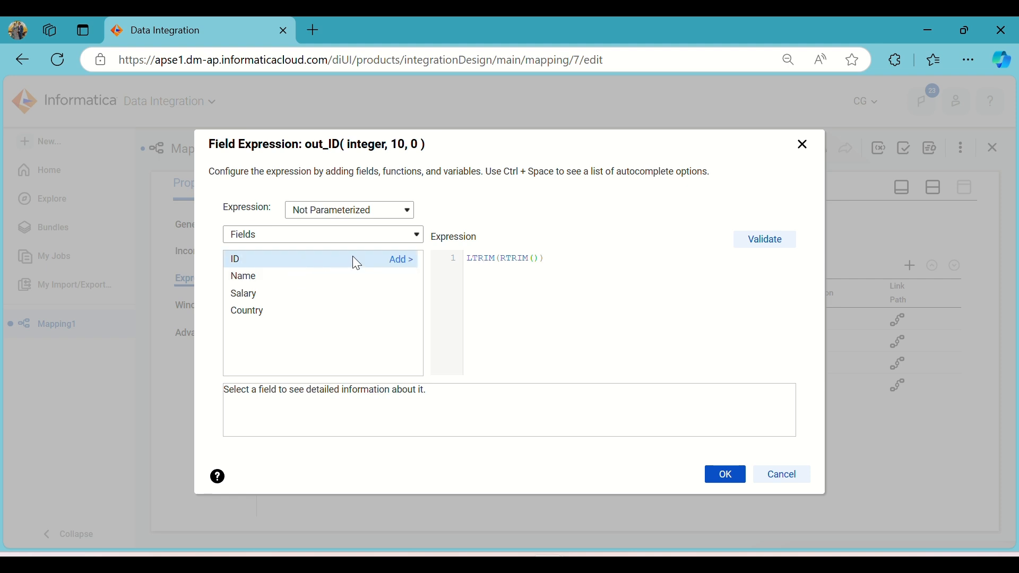
{"action": "left_click", "coordinate": [399, 255]}
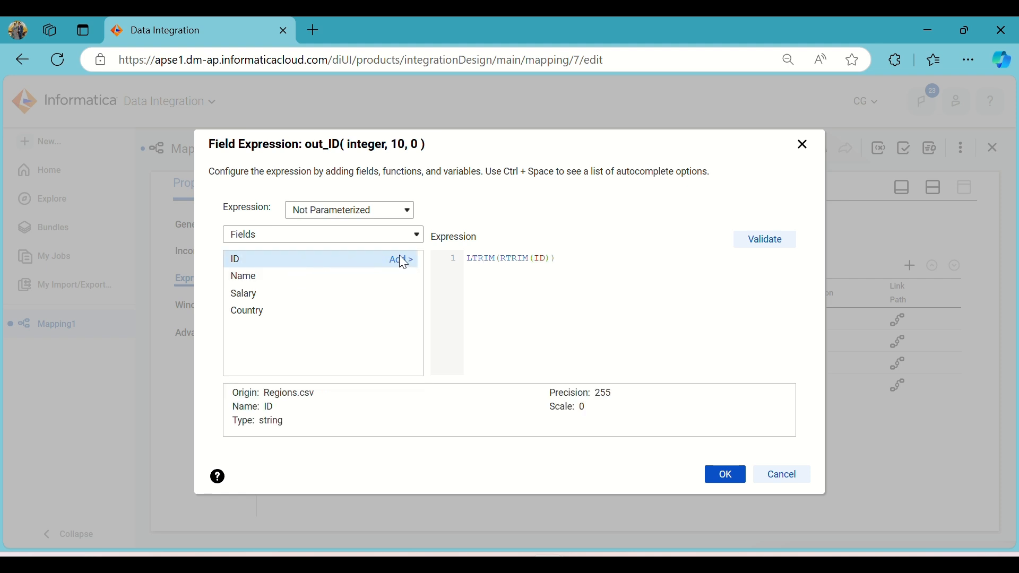
{"action": "left_click", "coordinate": [768, 246]}
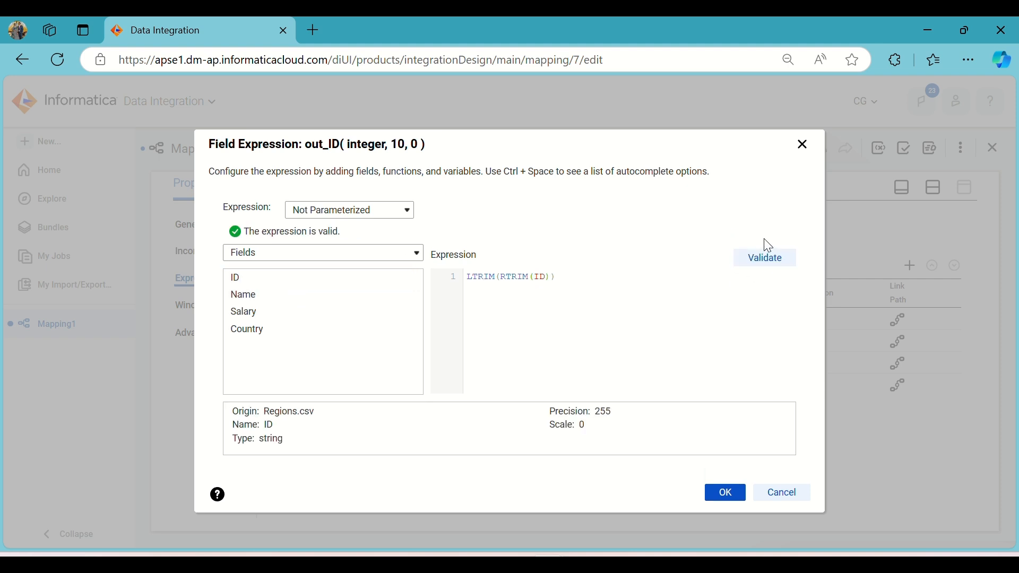
{"action": "left_click", "coordinate": [725, 494]}
Step: Set the out_Name expression to LTRIM(RTRIM(Name)), validating it before accepting
{"action": "left_click", "coordinate": [392, 344]}
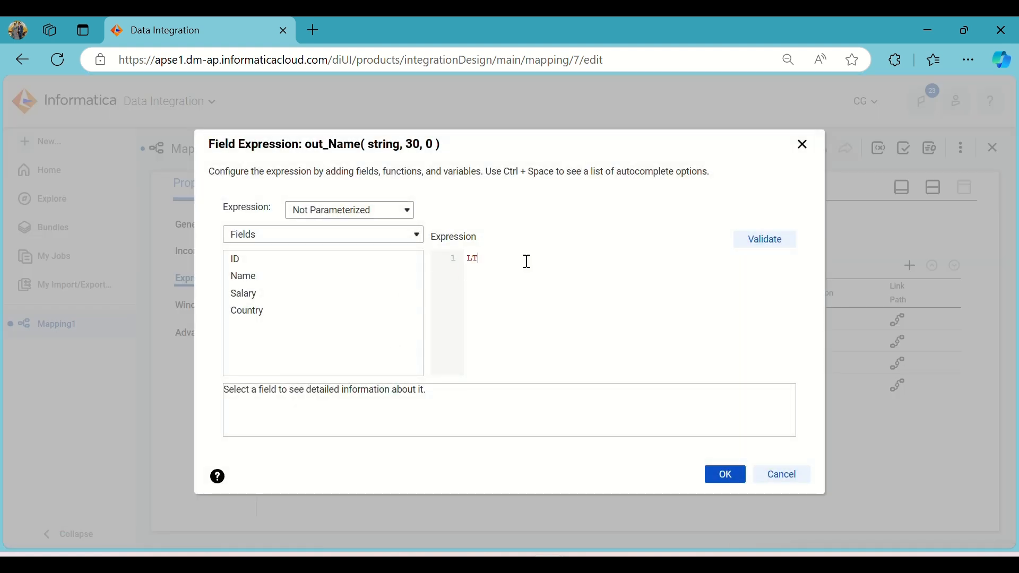
{"action": "type", "text": "LTRIM(RTRIM("}
{"action": "left_click", "coordinate": [409, 272]}
{"action": "left_click", "coordinate": [774, 241]}
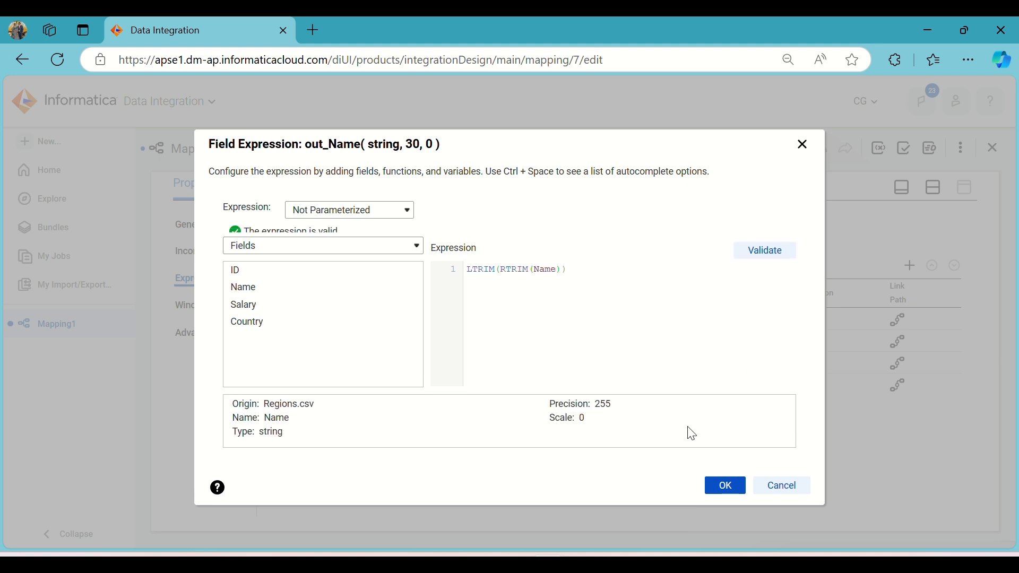
{"action": "left_click", "coordinate": [719, 492]}
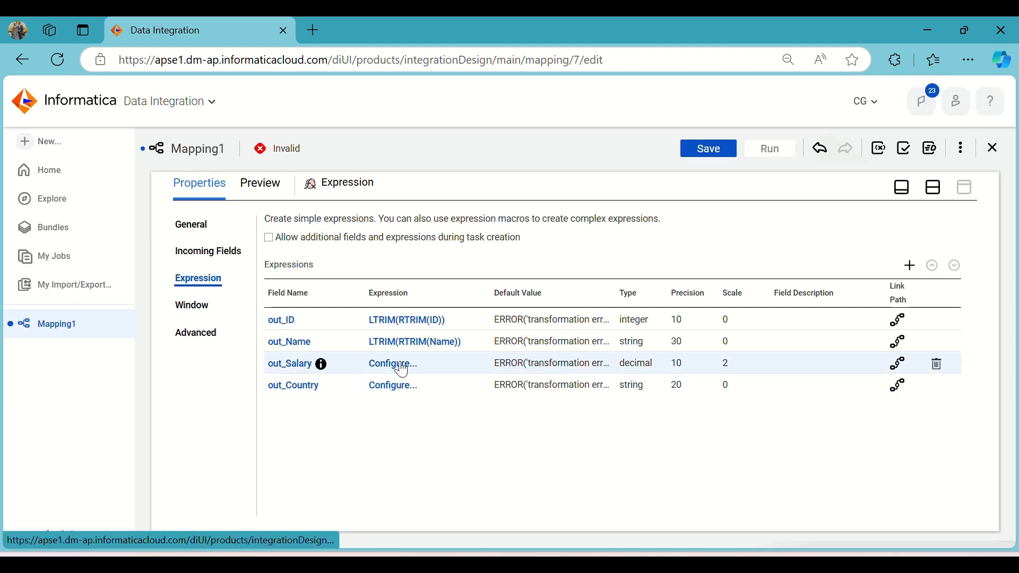
Step: Define the out_Salary expression as LTRIM(RTRIM(Salary))
{"action": "left_click", "coordinate": [401, 370]}
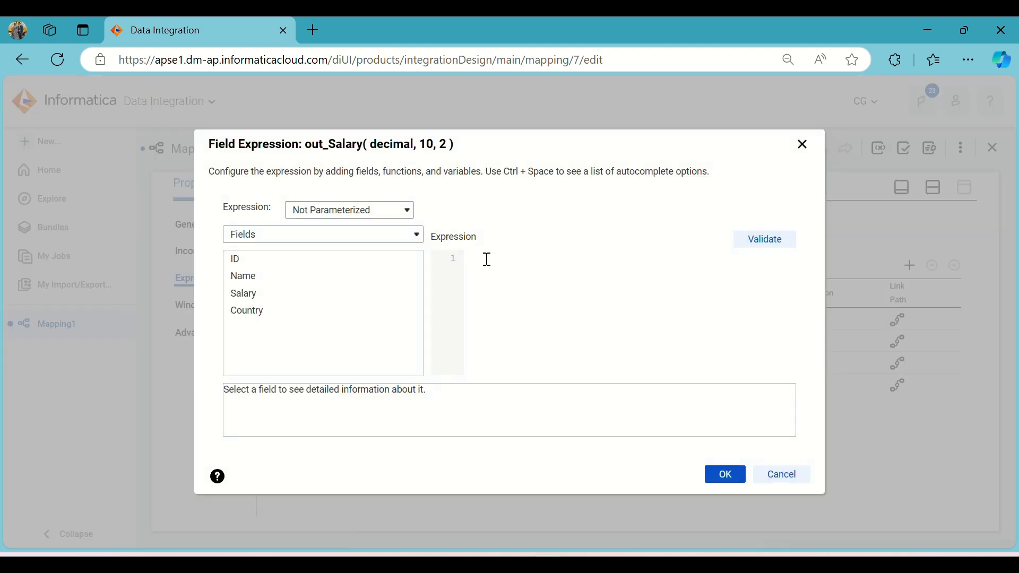
{"action": "type", "text": "LTRIM(T"}
{"action": "left_click", "coordinate": [395, 297]}
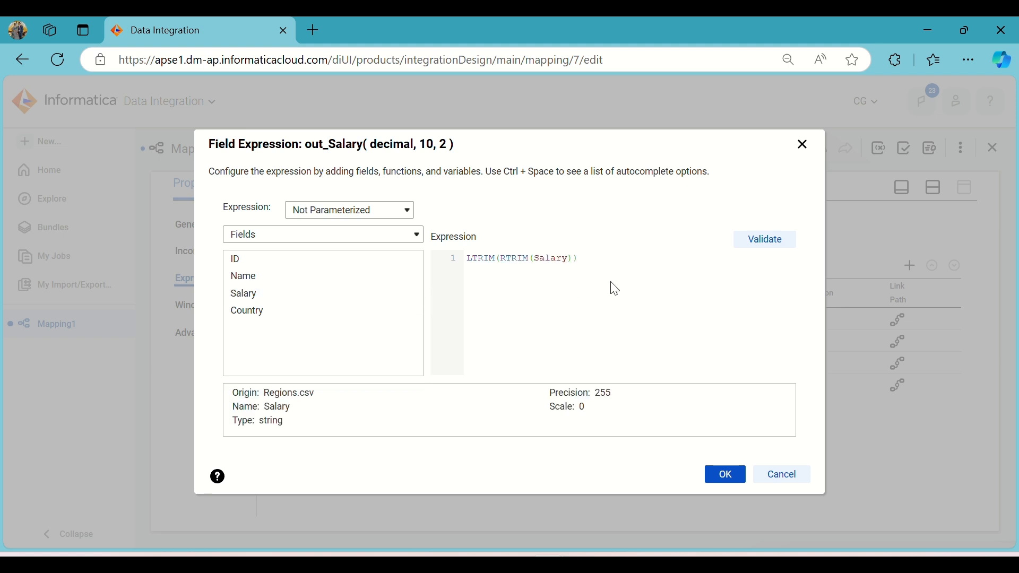
{"action": "left_click", "coordinate": [725, 477]}
Step: Configure the out_Country expression as LTRIM(RTRIM(Country)) and validate it
{"action": "left_click", "coordinate": [396, 389]}
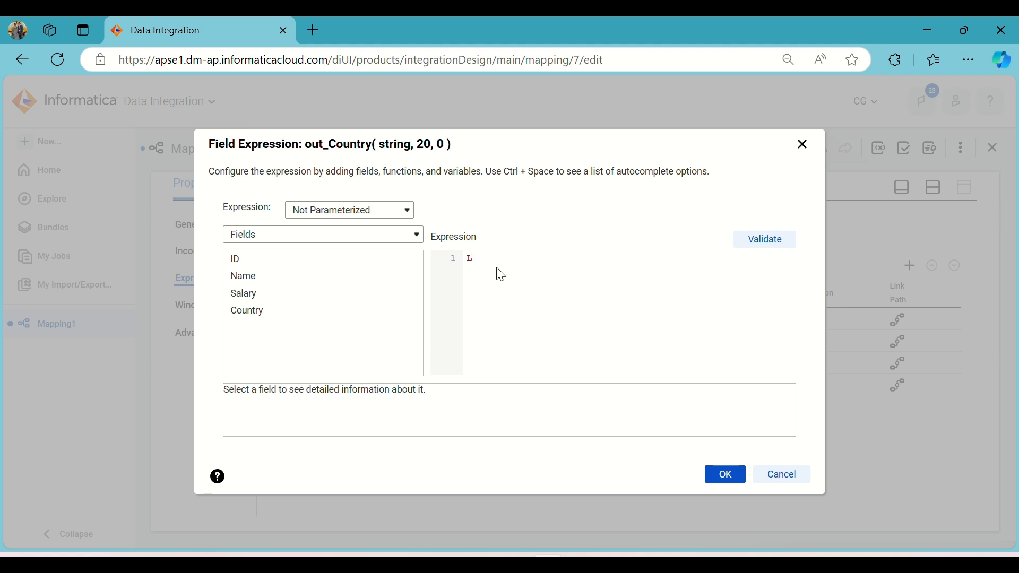
{"action": "type", "text": "LTRIM(RTRIM("}
{"action": "mouse_move", "coordinate": [324, 318]}
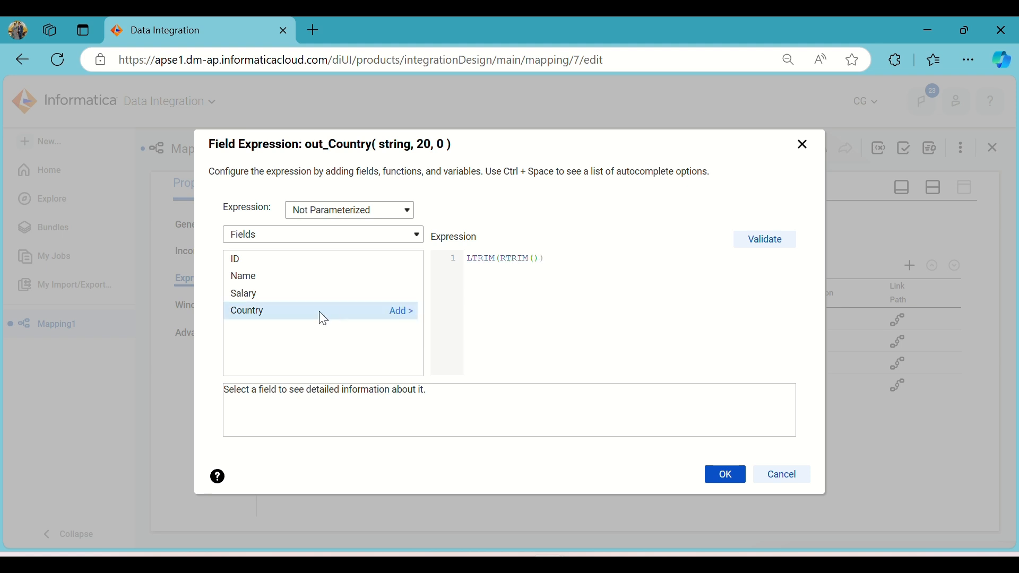
{"action": "left_click", "coordinate": [395, 313]}
{"action": "left_click", "coordinate": [743, 240]}
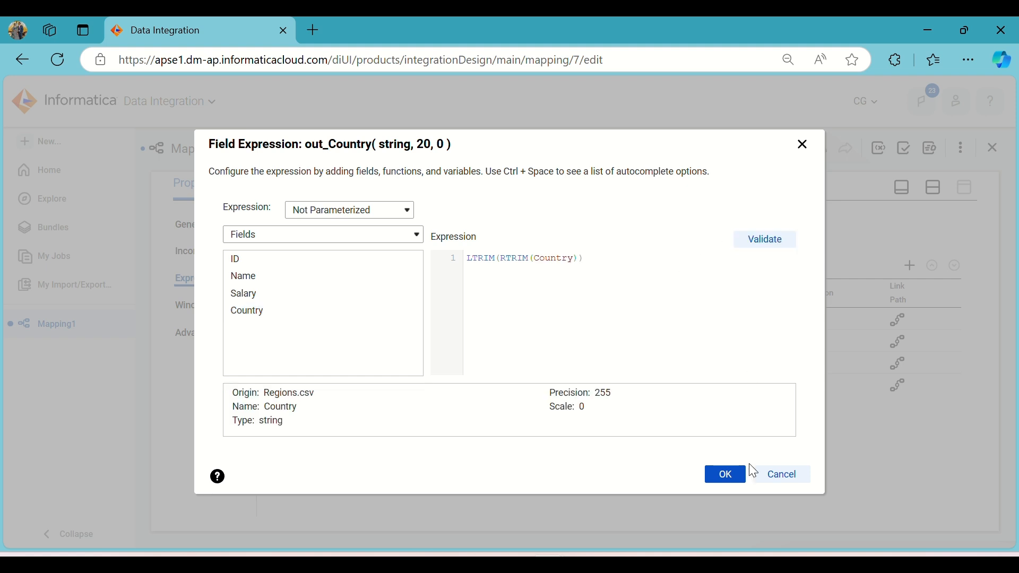
{"action": "left_click", "coordinate": [724, 495]}
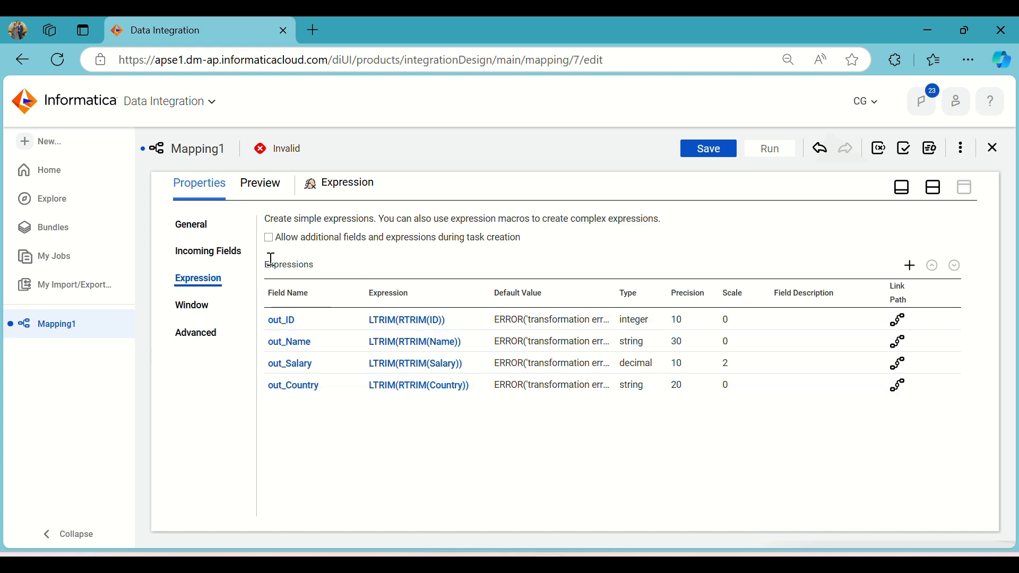
Step: Open the field list of the Source transformation and enable metadata editing for the Regions.csv fields
{"action": "left_click", "coordinate": [933, 187]}
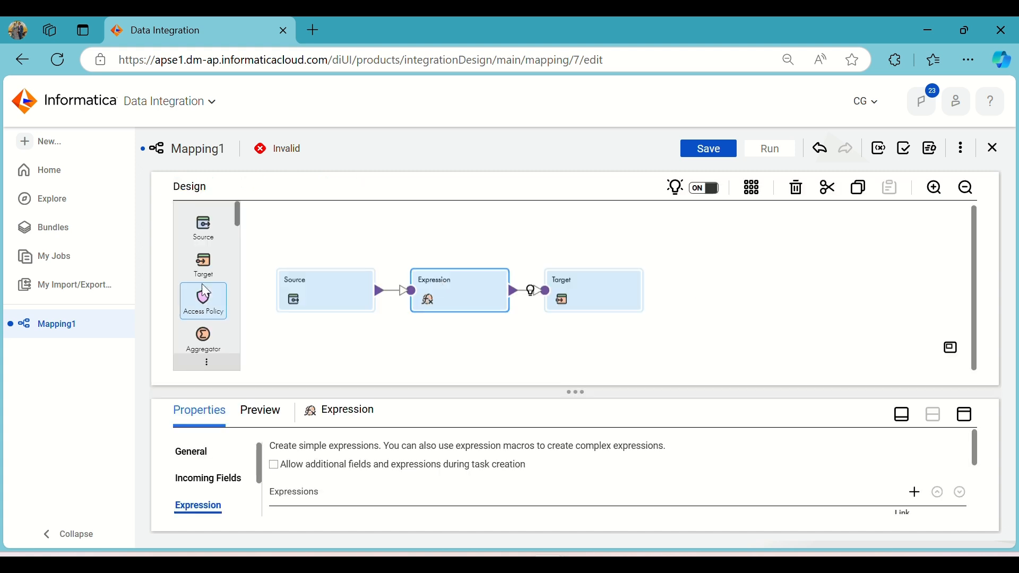
{"action": "left_click", "coordinate": [347, 290]}
{"action": "left_click", "coordinate": [965, 414]}
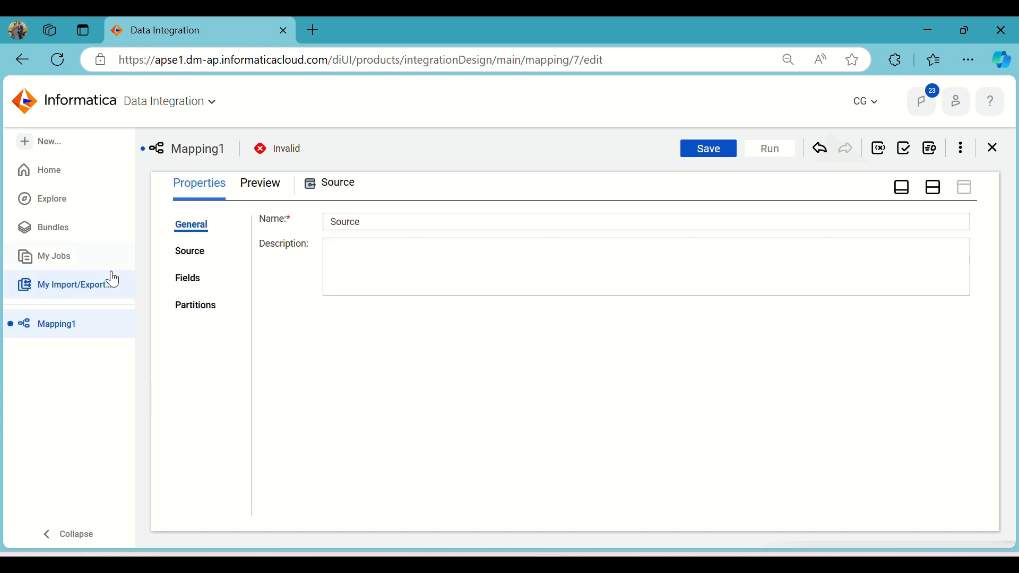
{"action": "left_click", "coordinate": [179, 252]}
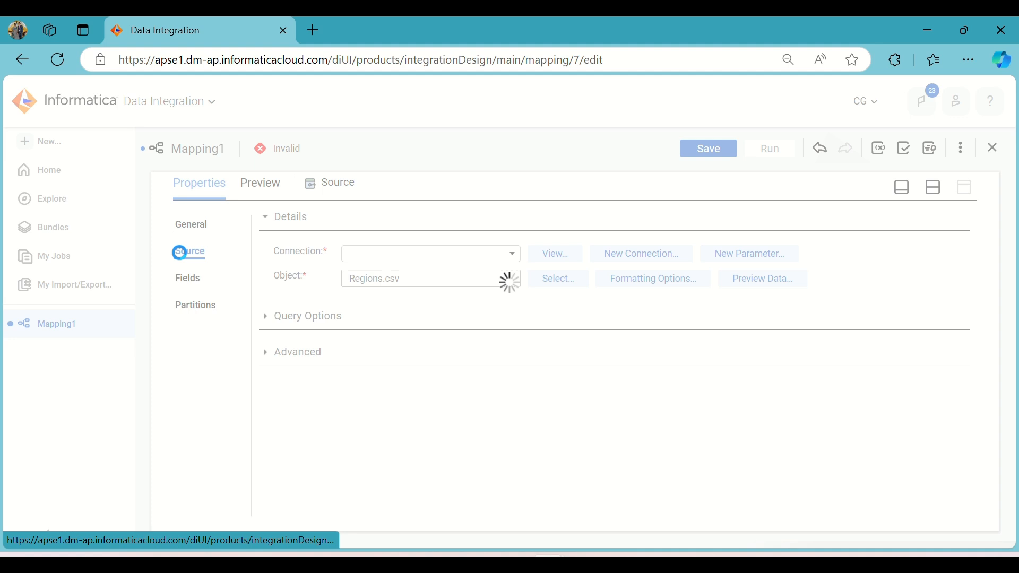
{"action": "left_click", "coordinate": [201, 276]}
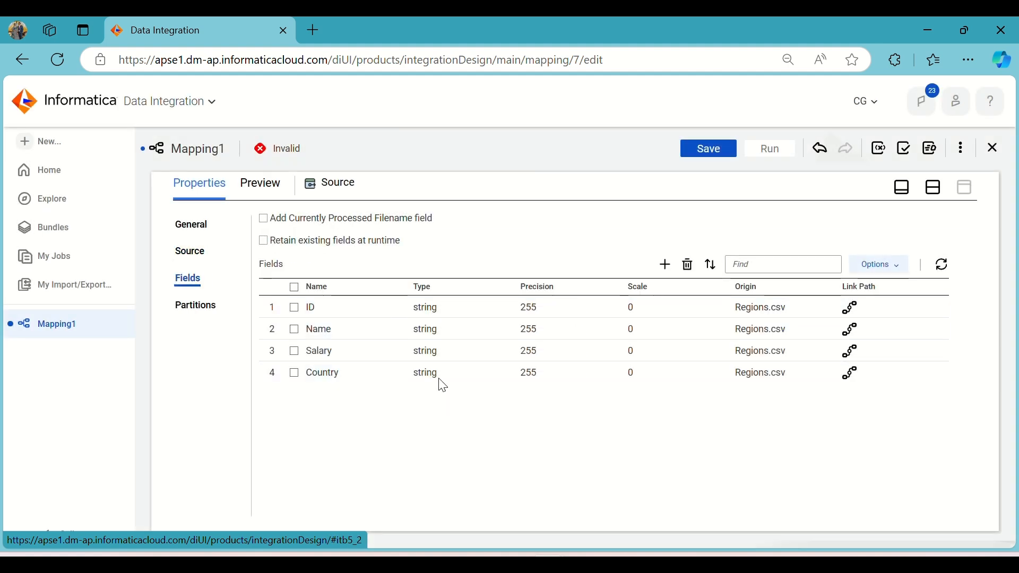
{"action": "left_click", "coordinate": [894, 270]}
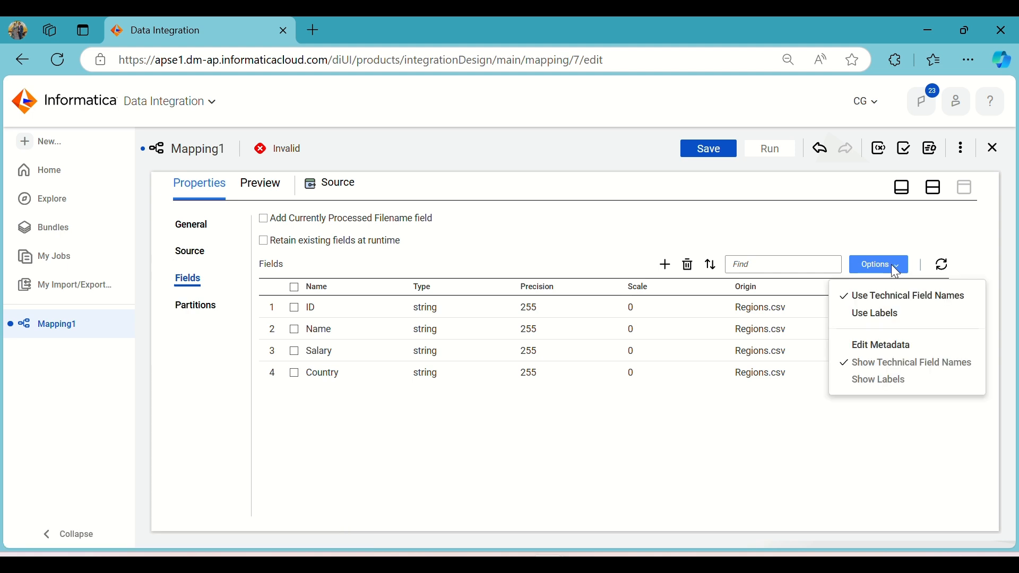
{"action": "left_click", "coordinate": [897, 346]}
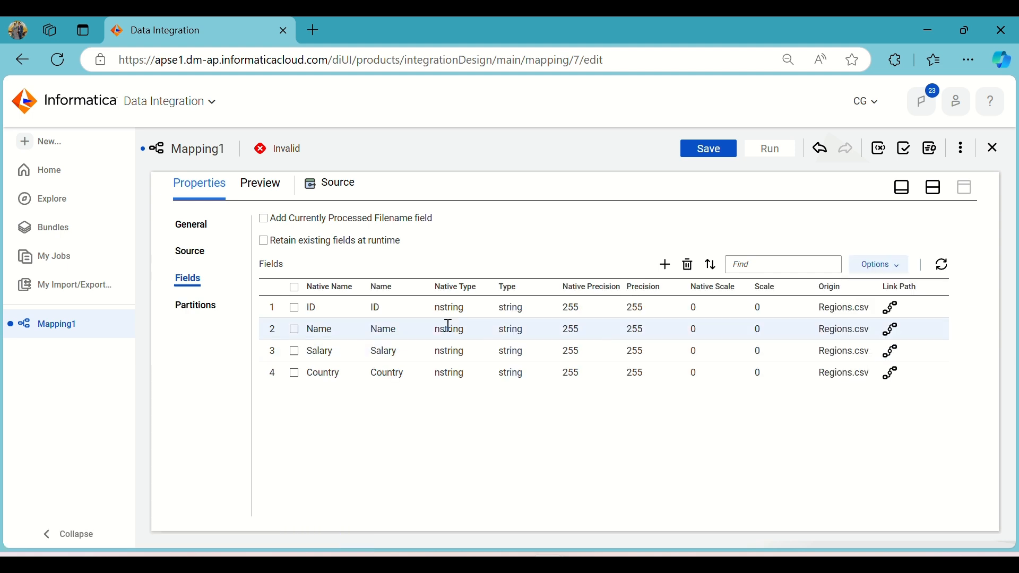
Step: Change the source ID field's native type to number with a native precision of 10
{"action": "left_click", "coordinate": [471, 310]}
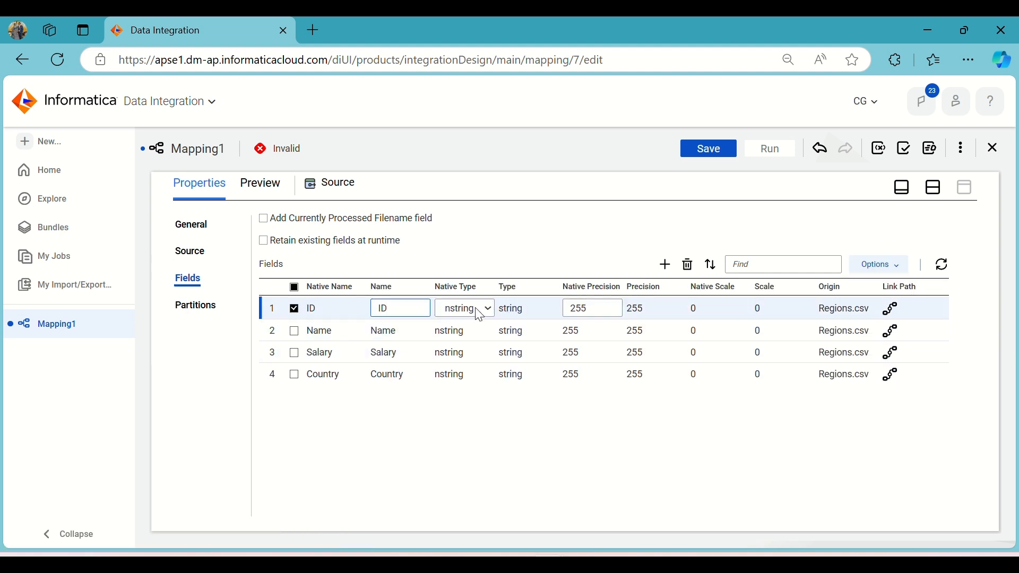
{"action": "left_click", "coordinate": [477, 311]}
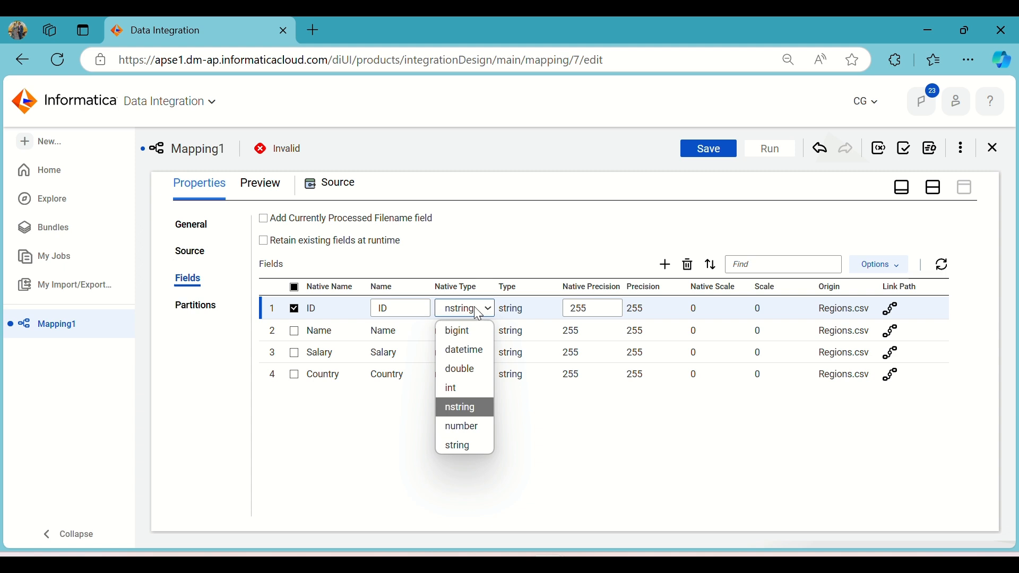
{"action": "left_click", "coordinate": [462, 430]}
{"action": "left_click_drag", "start_coordinate": [586, 308], "coordinate": [564, 308]}
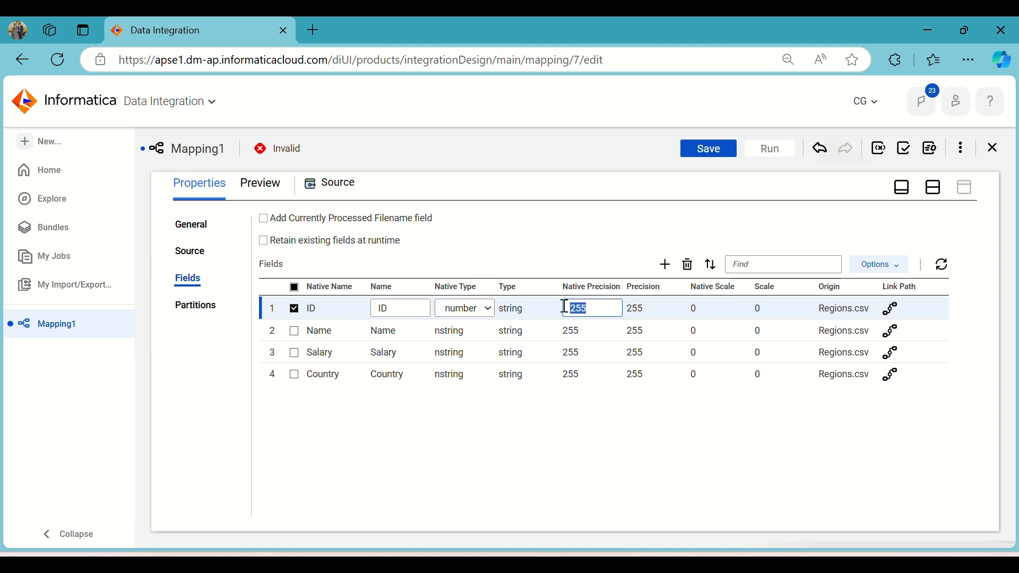
{"action": "type", "text": "10"}
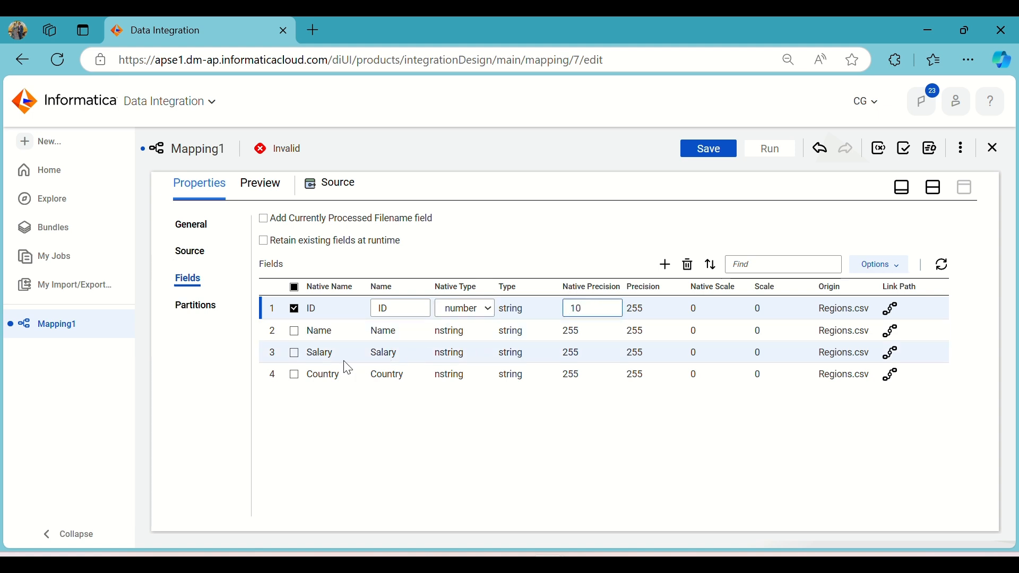
Step: Change the source Salary field's native type to number with a native precision of 20
{"action": "left_click", "coordinate": [466, 356]}
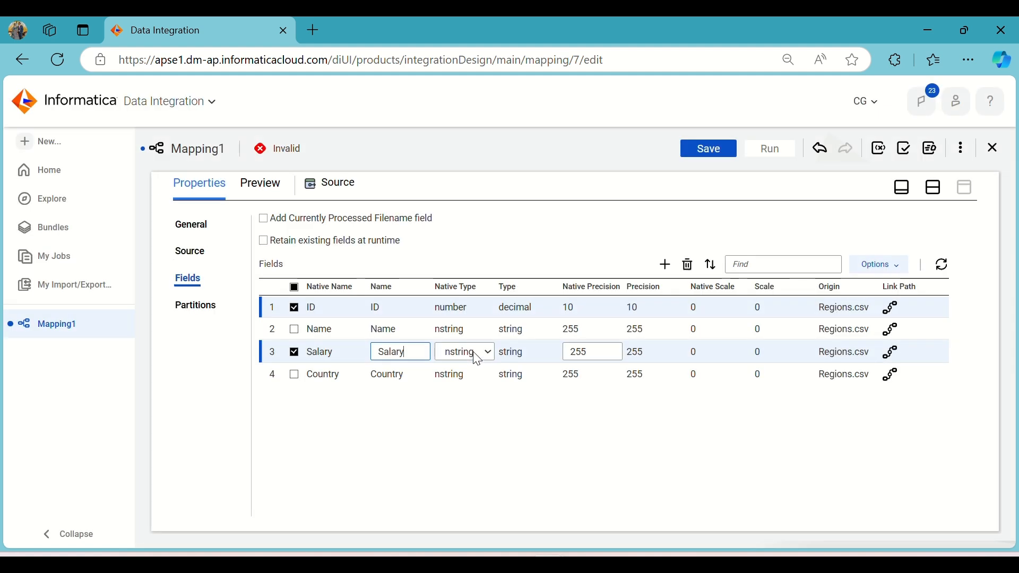
{"action": "left_click", "coordinate": [473, 353]}
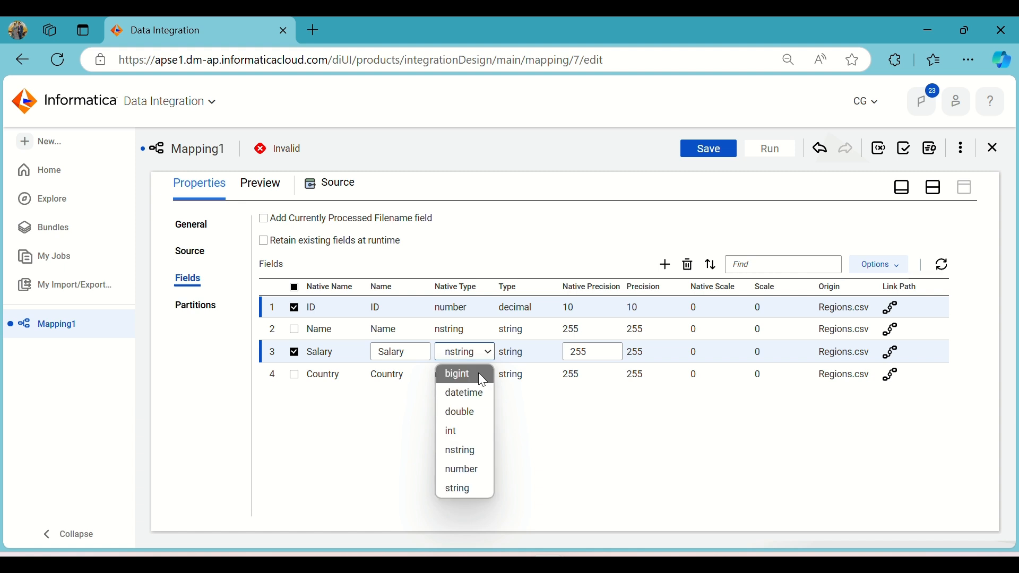
{"action": "left_click", "coordinate": [473, 469]}
{"action": "left_click", "coordinate": [587, 352]}
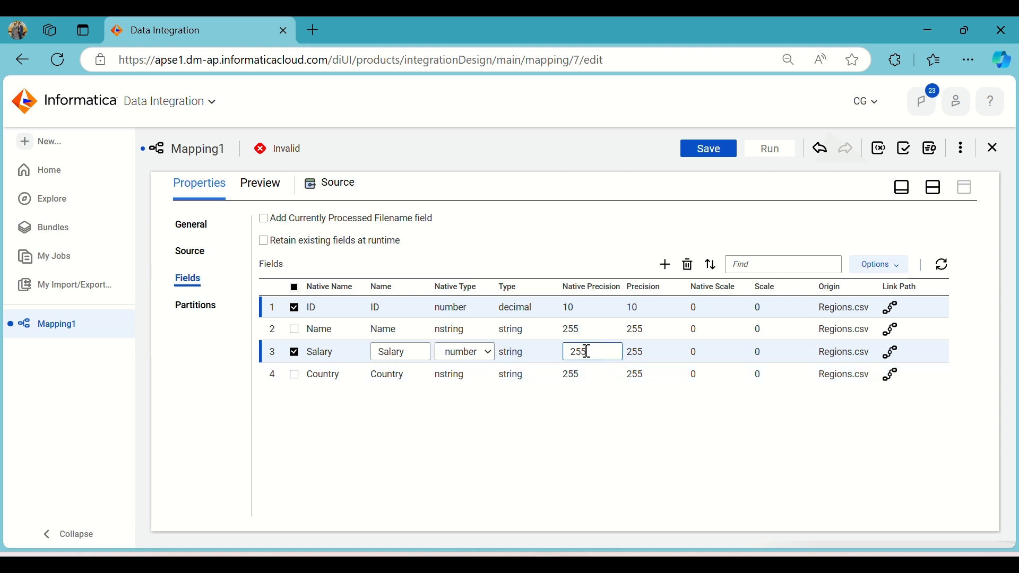
{"action": "left_click_drag", "start_coordinate": [587, 352], "coordinate": [558, 358]}
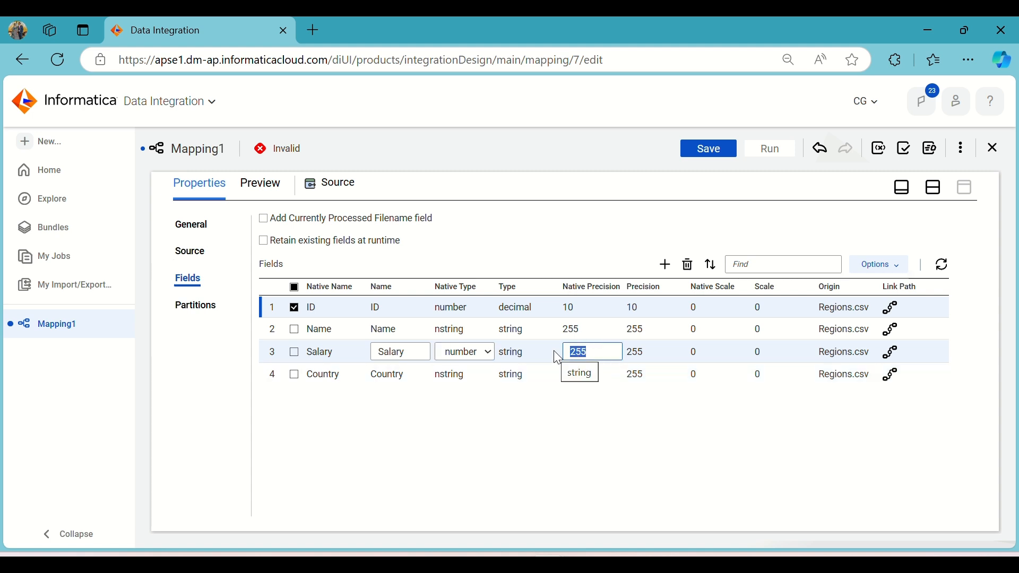
{"action": "type", "text": "20"}
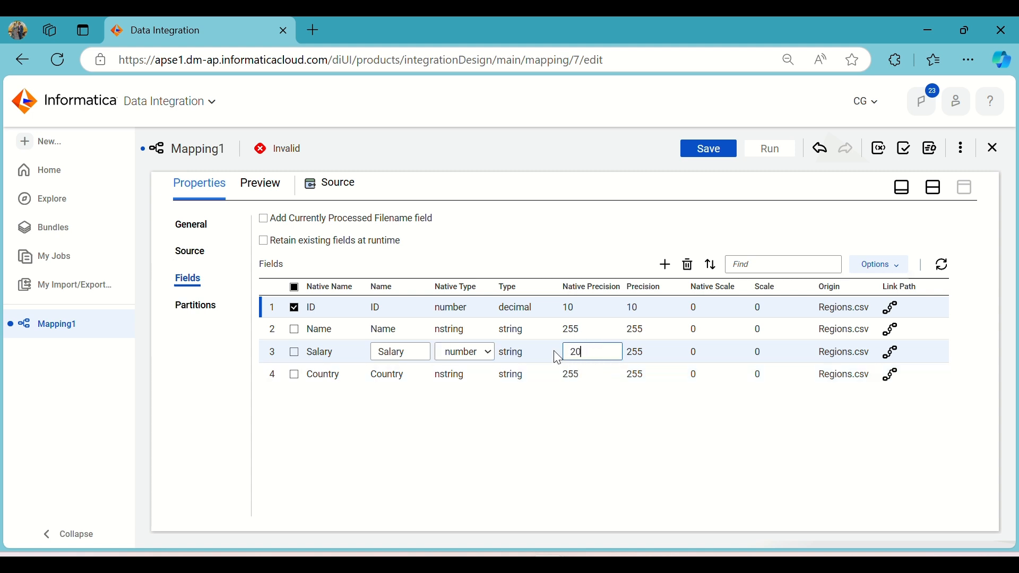
{"action": "left_click", "coordinate": [456, 376]}
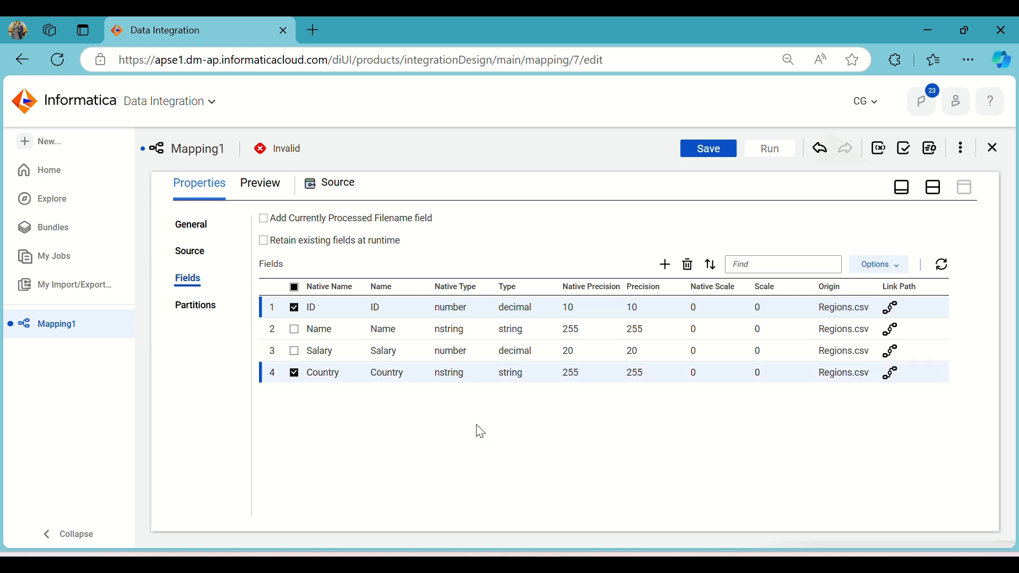
Step: Review the Expression transformation's incoming field types and its output expressions, then return to the mapping canvas
{"action": "left_click", "coordinate": [934, 187]}
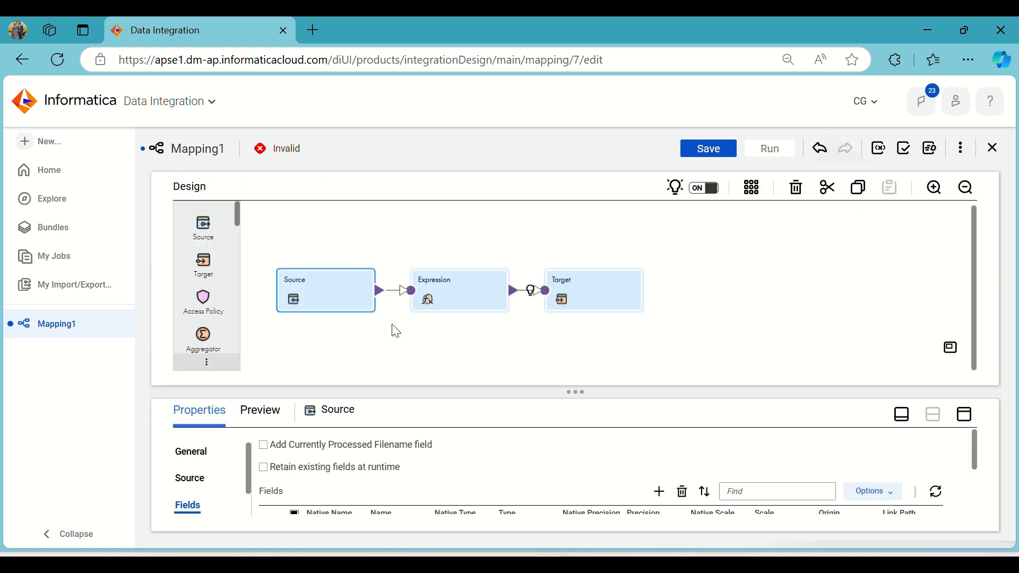
{"action": "left_click", "coordinate": [450, 295]}
{"action": "left_click", "coordinate": [962, 415]}
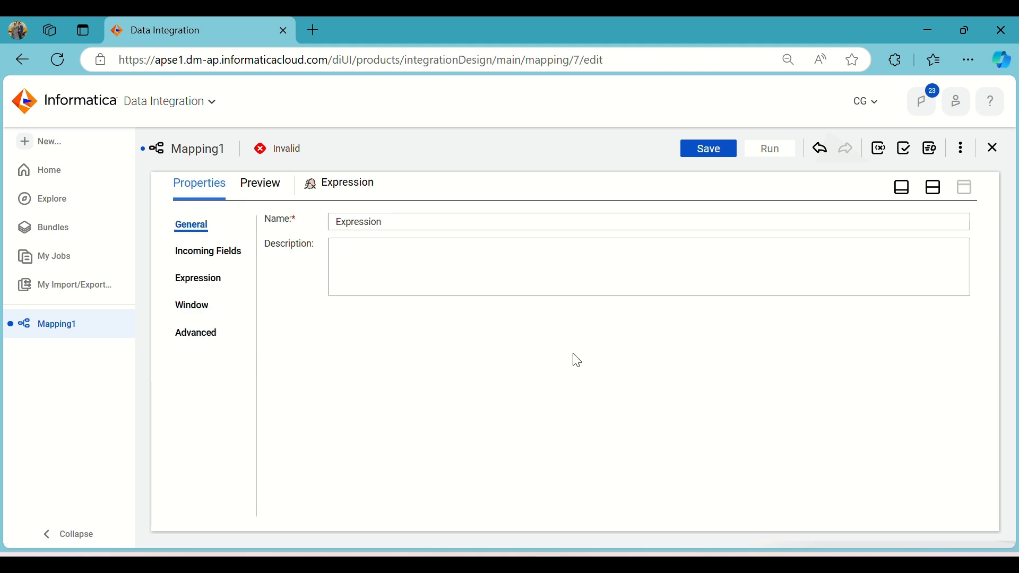
{"action": "left_click", "coordinate": [231, 250]}
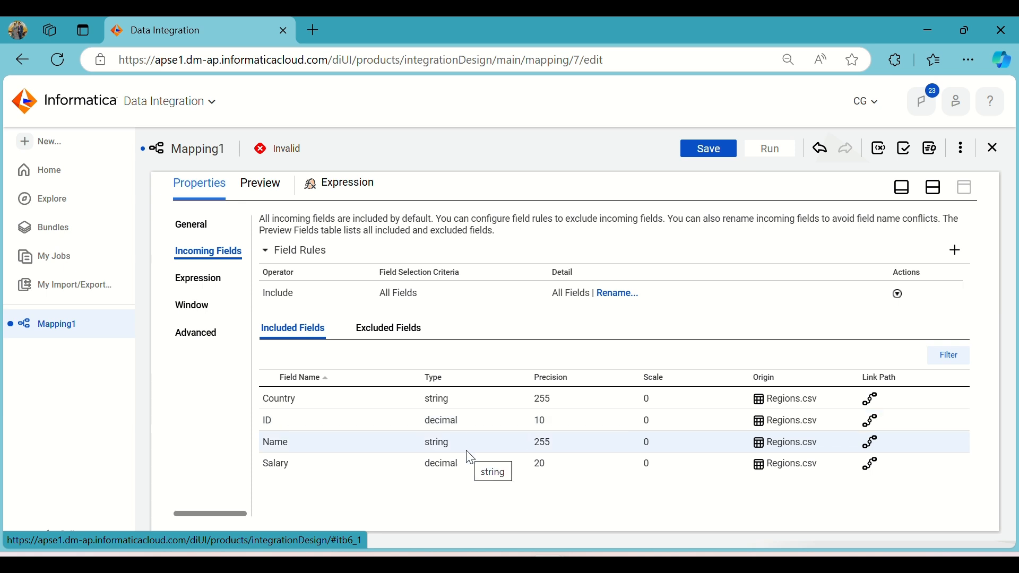
{"action": "left_click", "coordinate": [198, 280]}
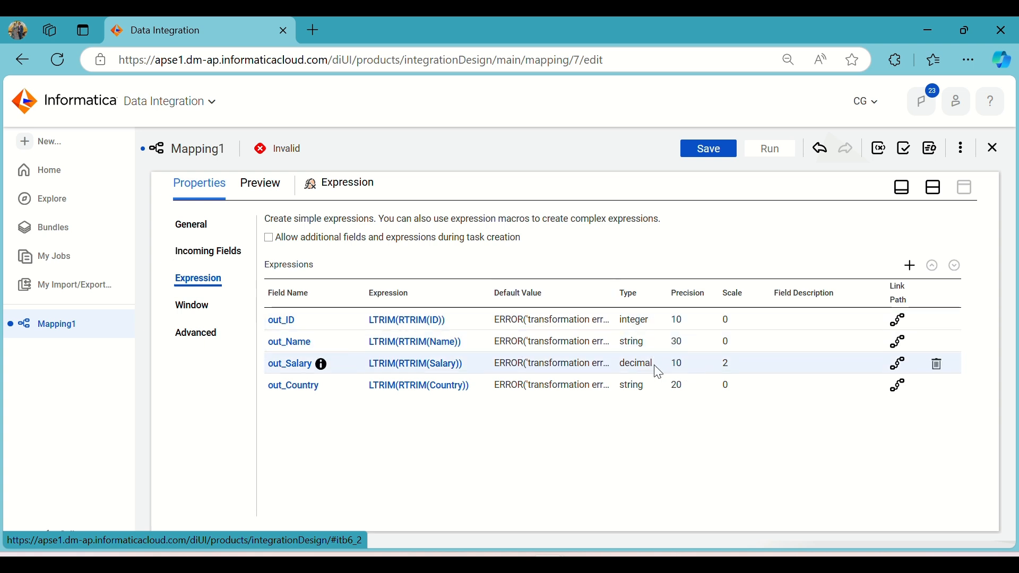
{"action": "left_click", "coordinate": [935, 189]}
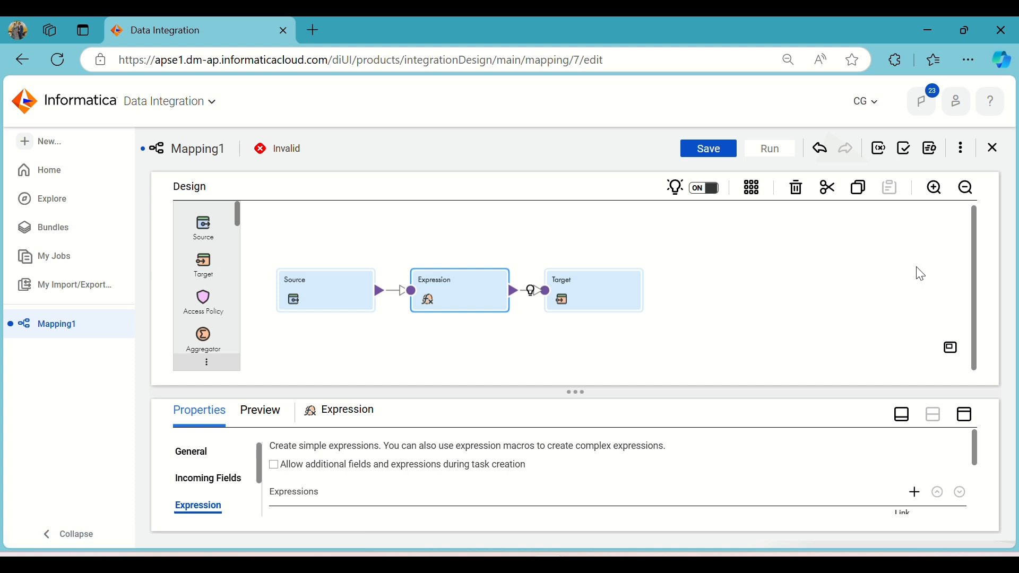
Step: Insert a Router transformation between Expression and Target, and review the Router's incoming fields
{"action": "left_click_drag", "start_coordinate": [627, 283], "coordinate": [854, 280]}
{"action": "left_click", "coordinate": [566, 290]}
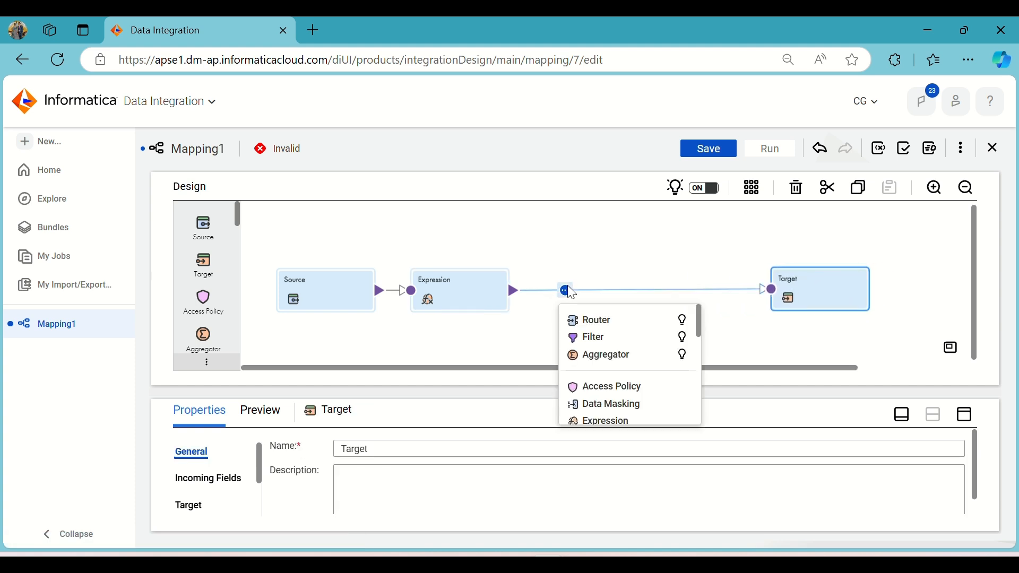
{"action": "left_click", "coordinate": [631, 322]}
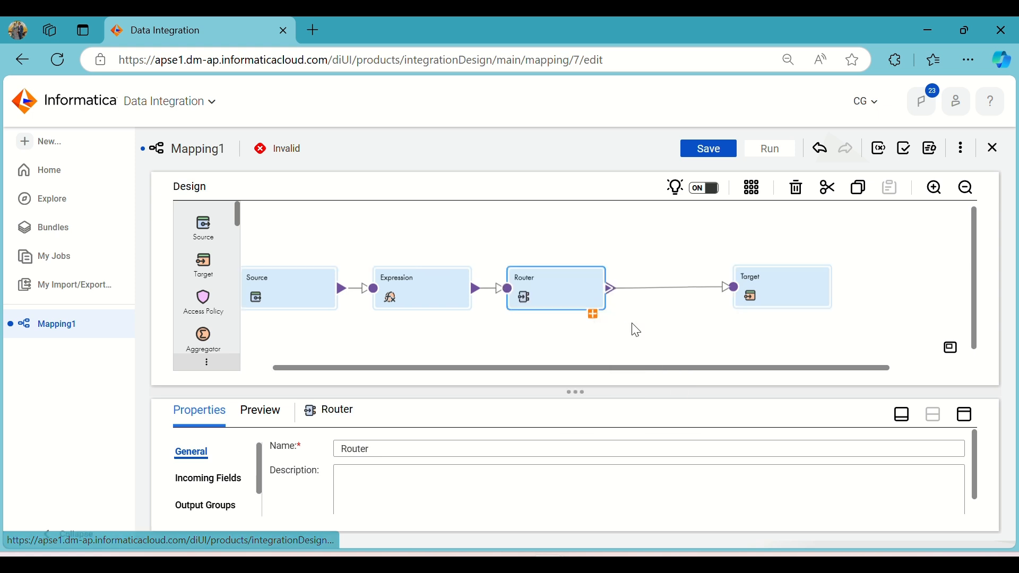
{"action": "left_click", "coordinate": [965, 414]}
{"action": "left_click", "coordinate": [195, 261]}
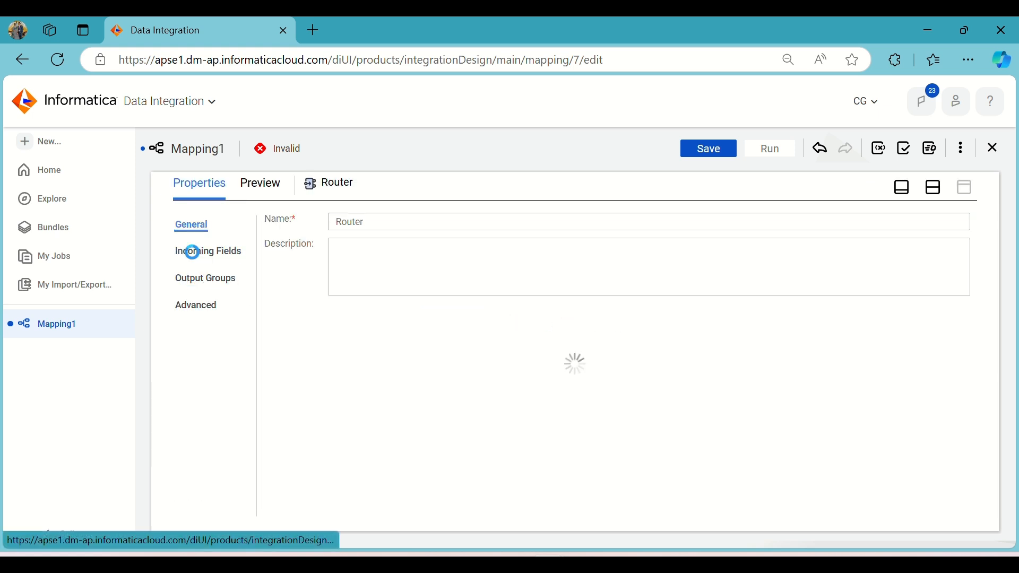
{"action": "scroll", "coordinate": [360, 417], "scroll_direction": "down", "scroll_amount": 1}
{"action": "scroll", "coordinate": [361, 418], "scroll_direction": "down", "scroll_amount": 1}
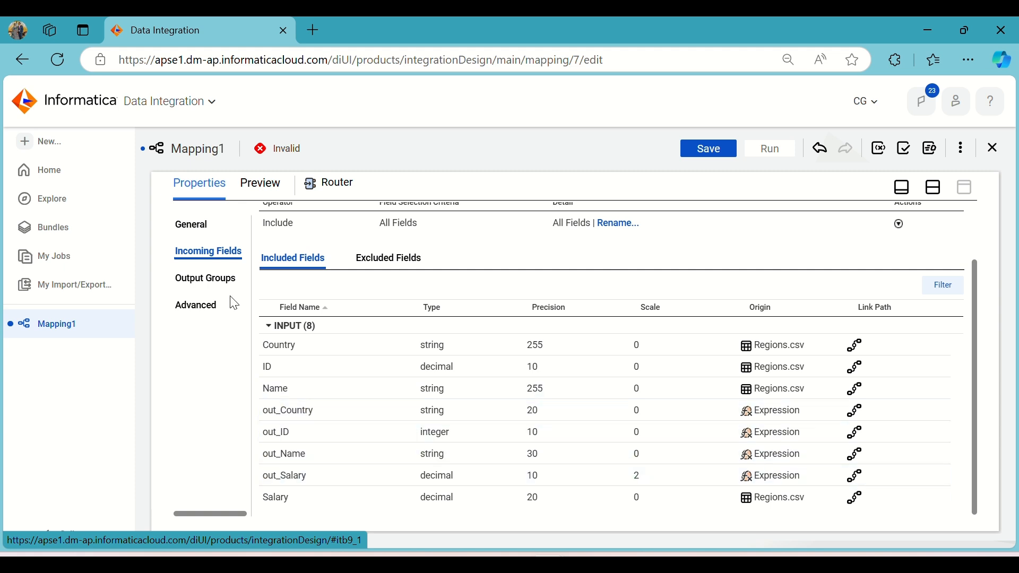
Step: Add an output group named INDIA to the Router transformation
{"action": "left_click", "coordinate": [216, 281]}
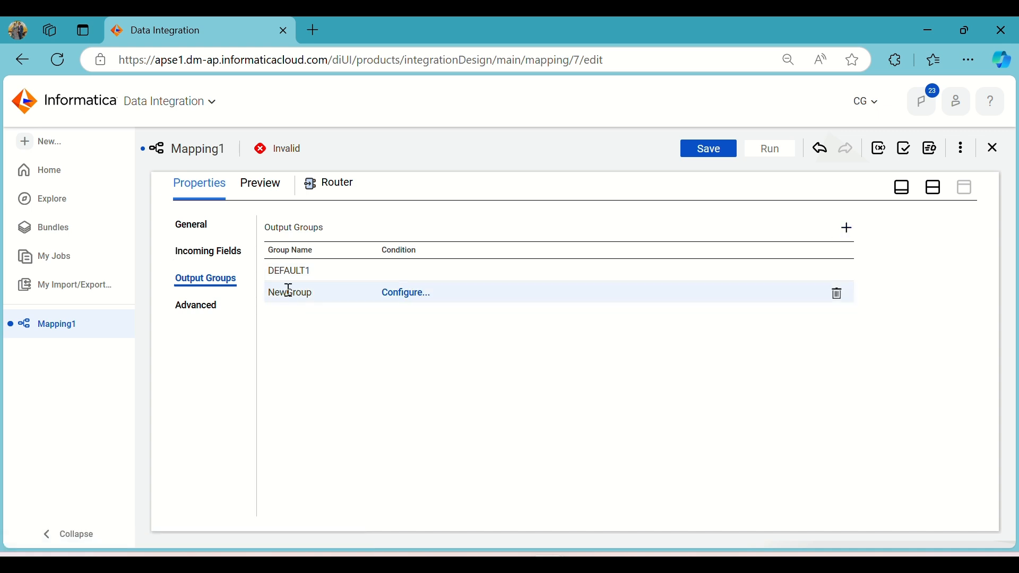
{"action": "left_click", "coordinate": [305, 293]}
{"action": "left_click_drag", "start_coordinate": [325, 292], "coordinate": [265, 297]}
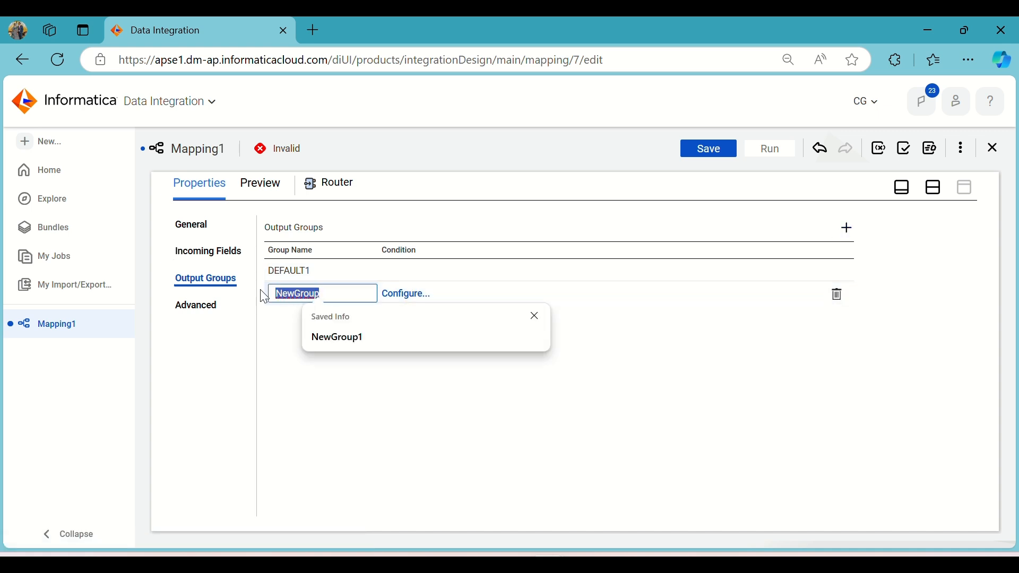
{"action": "type", "text": "iNDIA"}
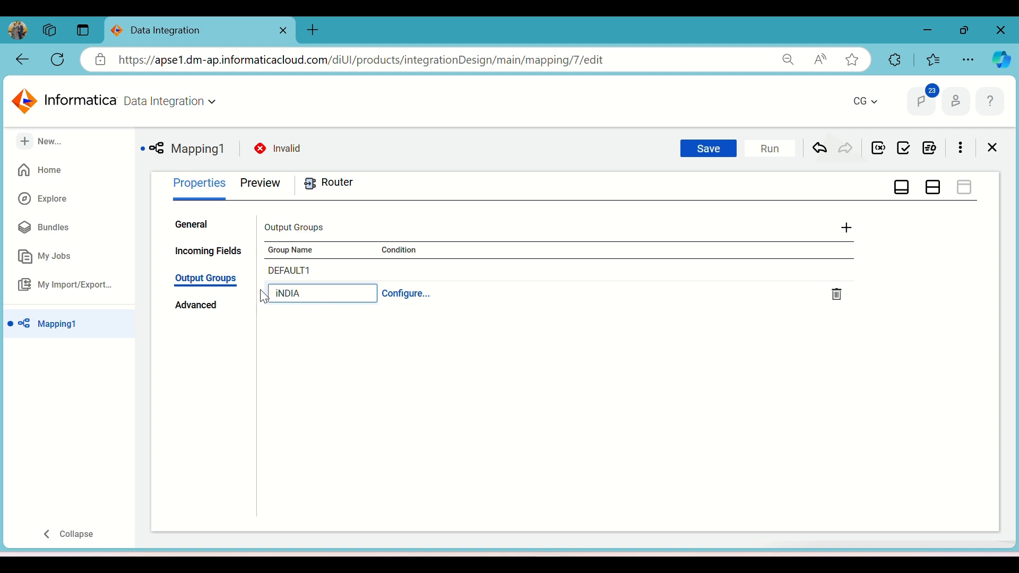
{"action": "key", "text": "BackSpace"}
{"action": "key", "text": "BackSpace"}
{"action": "key", "text": "BackSpace"}
{"action": "type", "text": "INDIA"}
Step: Configure a simple filter condition for the INDIA group: out_Country = INDIA
{"action": "left_click", "coordinate": [410, 295]}
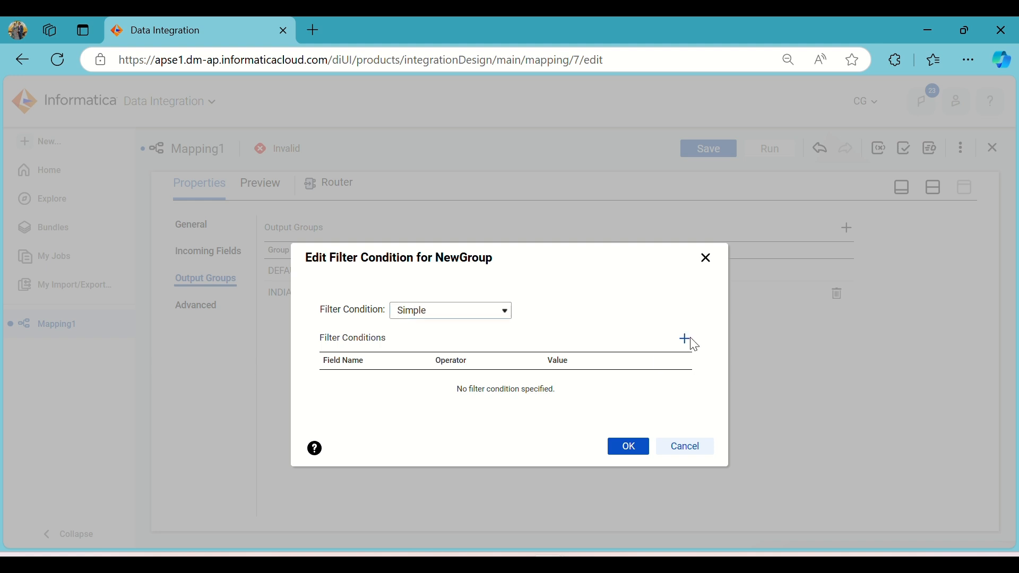
{"action": "left_click", "coordinate": [685, 339]}
{"action": "left_click", "coordinate": [434, 310]}
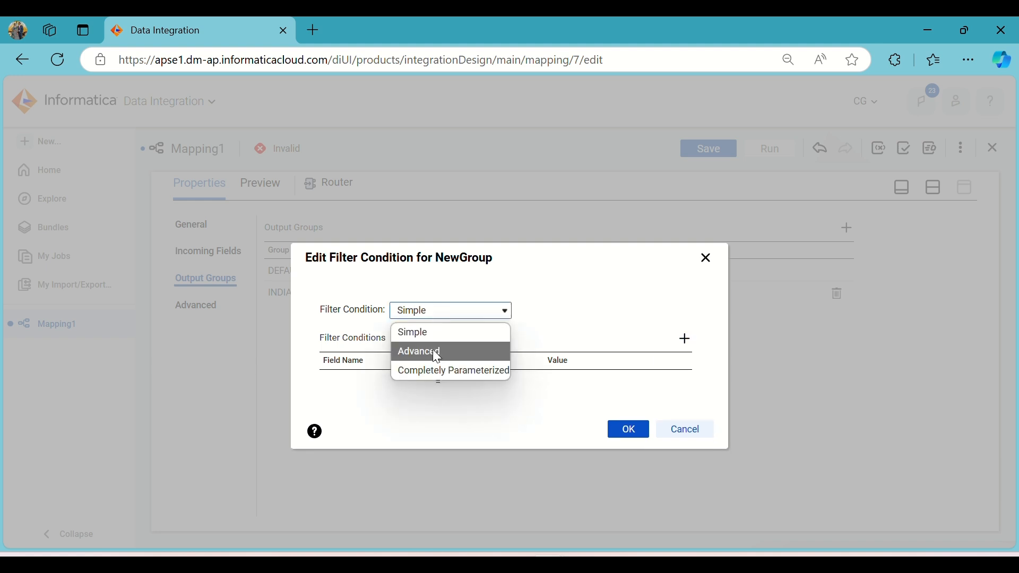
{"action": "left_click", "coordinate": [552, 321]}
{"action": "left_click", "coordinate": [405, 387]}
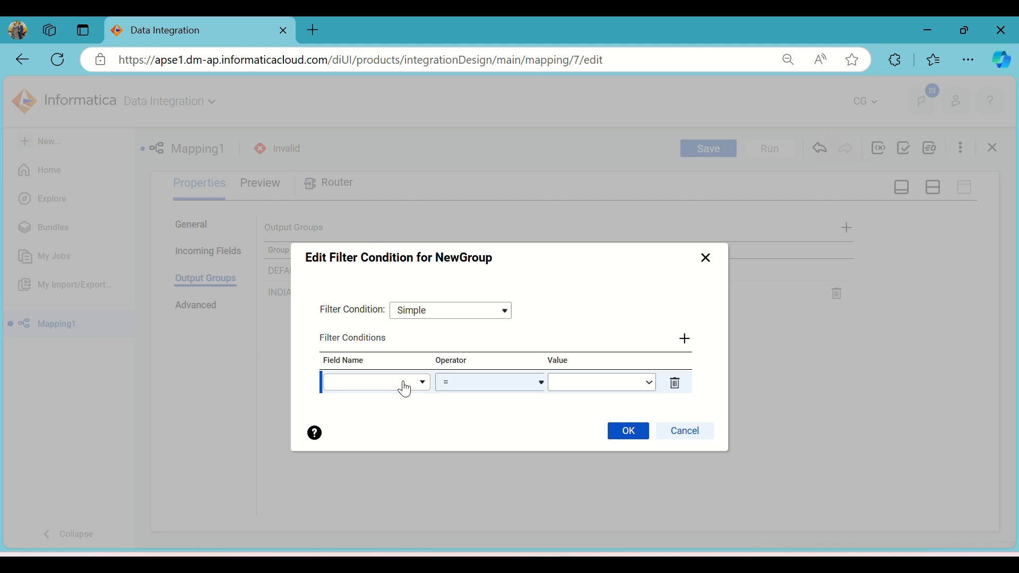
{"action": "left_click", "coordinate": [404, 386]}
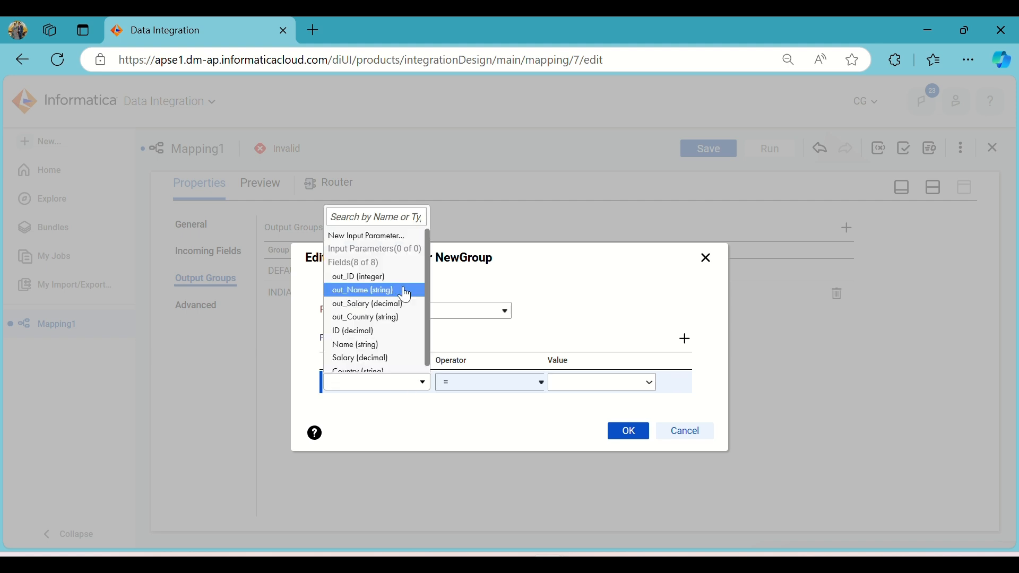
{"action": "left_click", "coordinate": [398, 317]}
{"action": "left_click", "coordinate": [601, 382]}
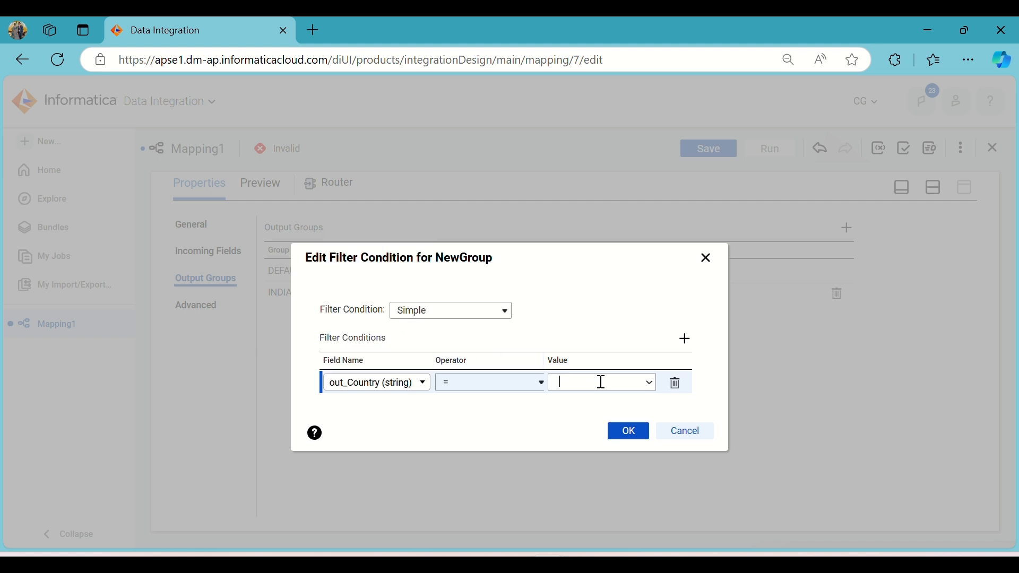
{"action": "left_click", "coordinate": [649, 383]}
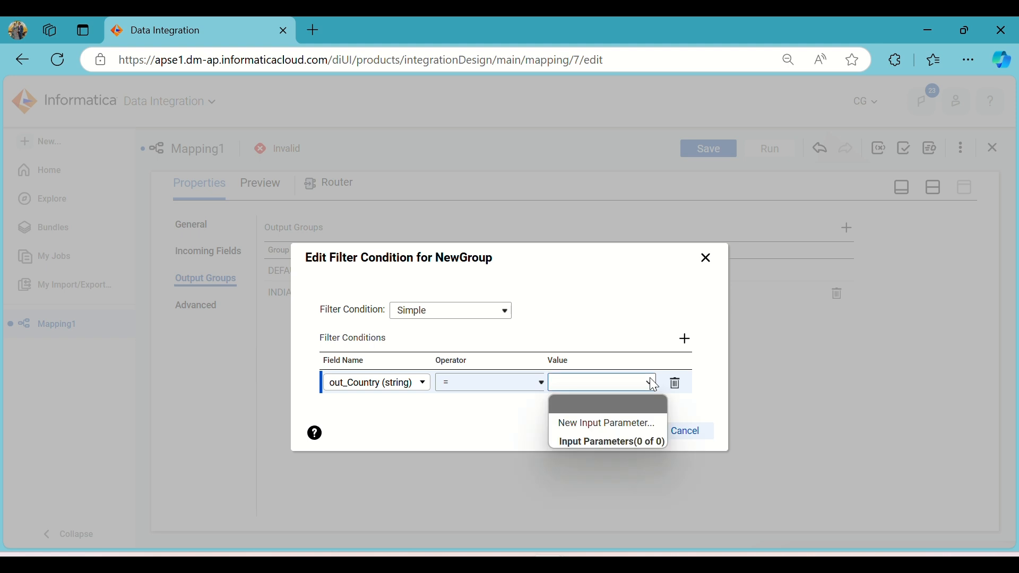
{"action": "left_click", "coordinate": [612, 382]}
{"action": "type", "text": "INDIA"}
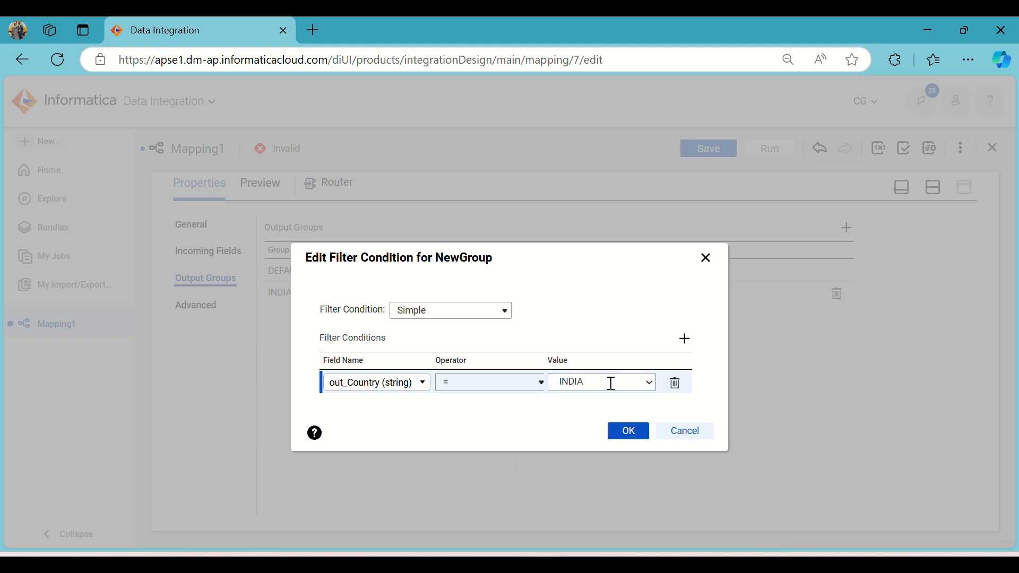
{"action": "left_click", "coordinate": [628, 431]}
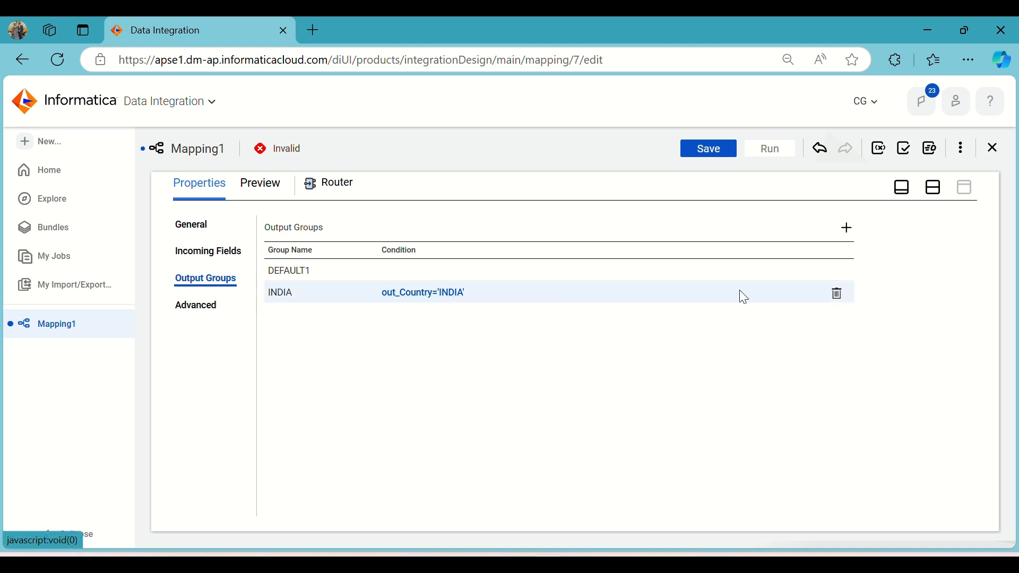
Step: Add another output group below INDIA in the Router and open its name for editing
{"action": "left_click", "coordinate": [846, 230]}
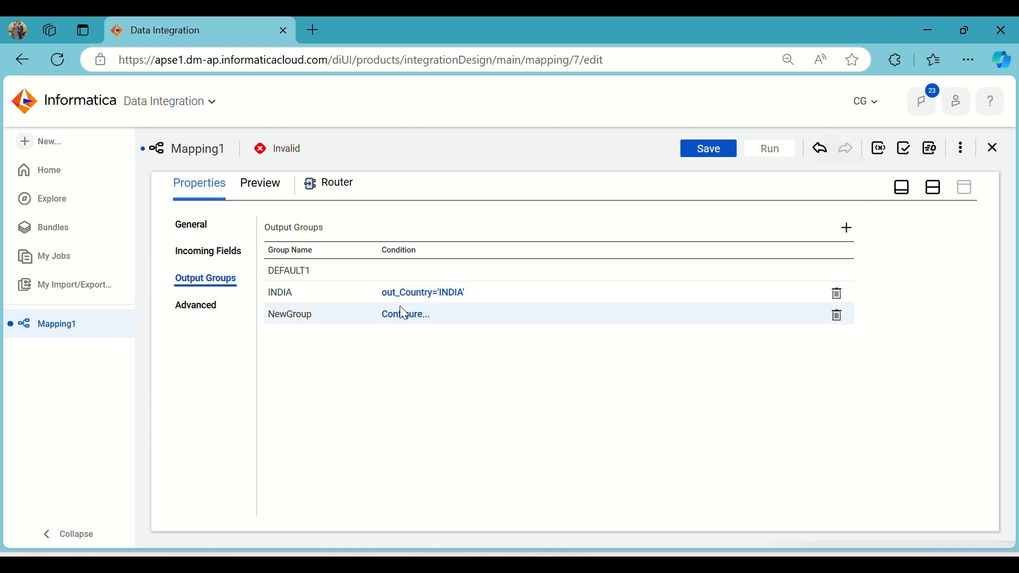
{"action": "left_click", "coordinate": [332, 316]}
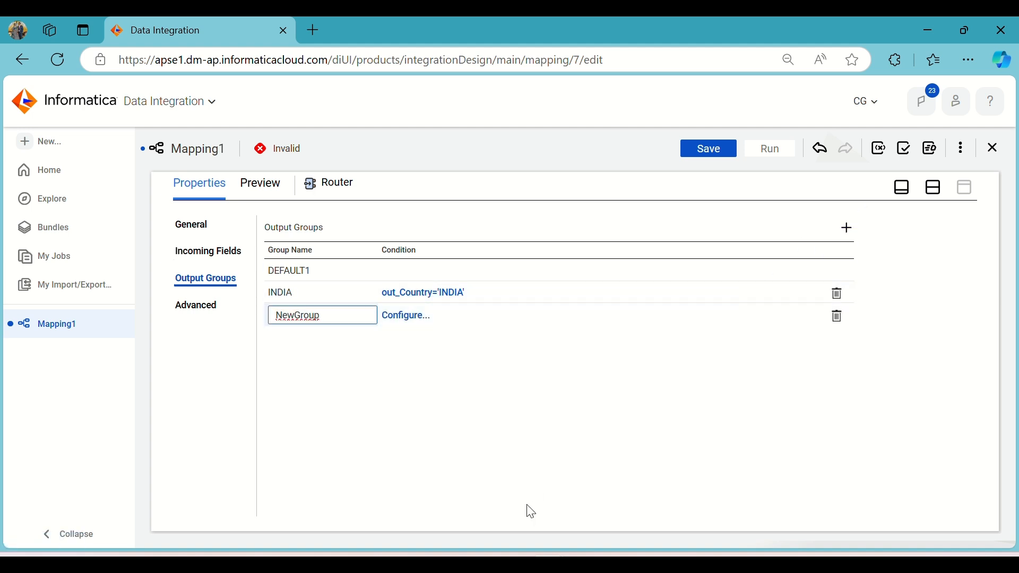
Step: Open the Regions file in Excel, enable header filters, examine the distinct Country values, and return to the Informatica mapping
{"action": "left_click", "coordinate": [466, 555]}
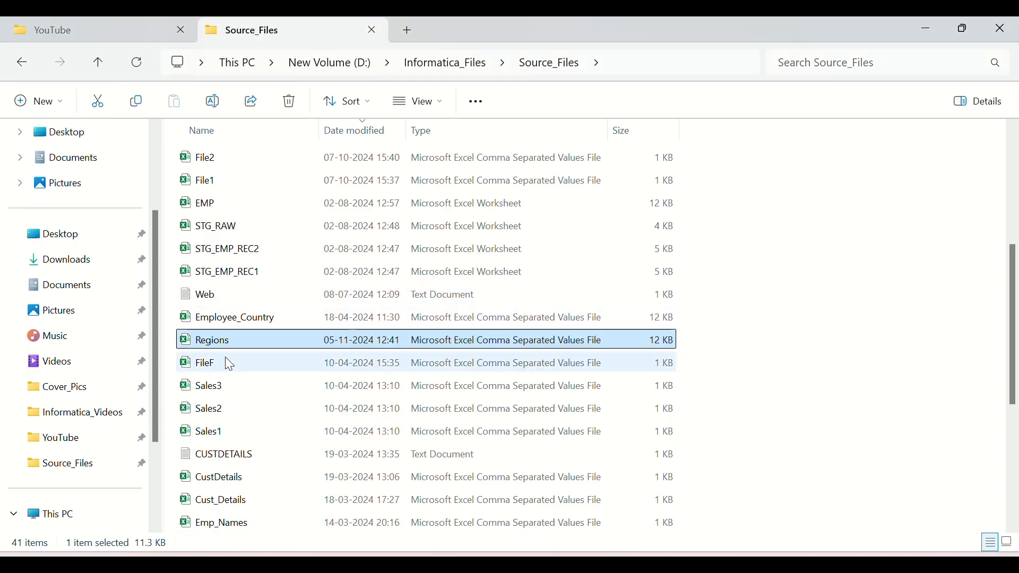
{"action": "double_click", "coordinate": [218, 342]}
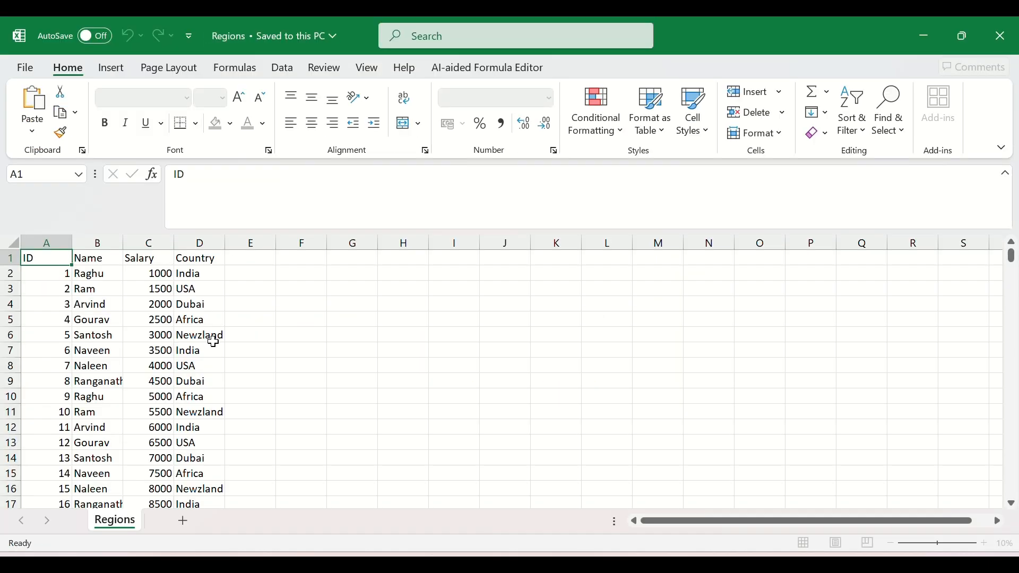
{"action": "left_click", "coordinate": [208, 265]}
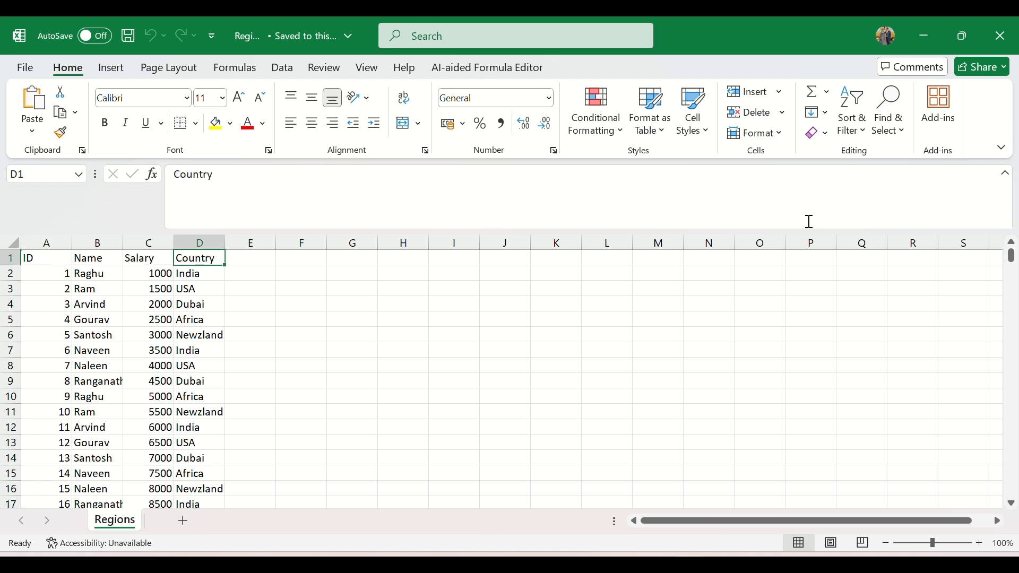
{"action": "left_click", "coordinate": [852, 114]}
{"action": "left_click", "coordinate": [870, 228]}
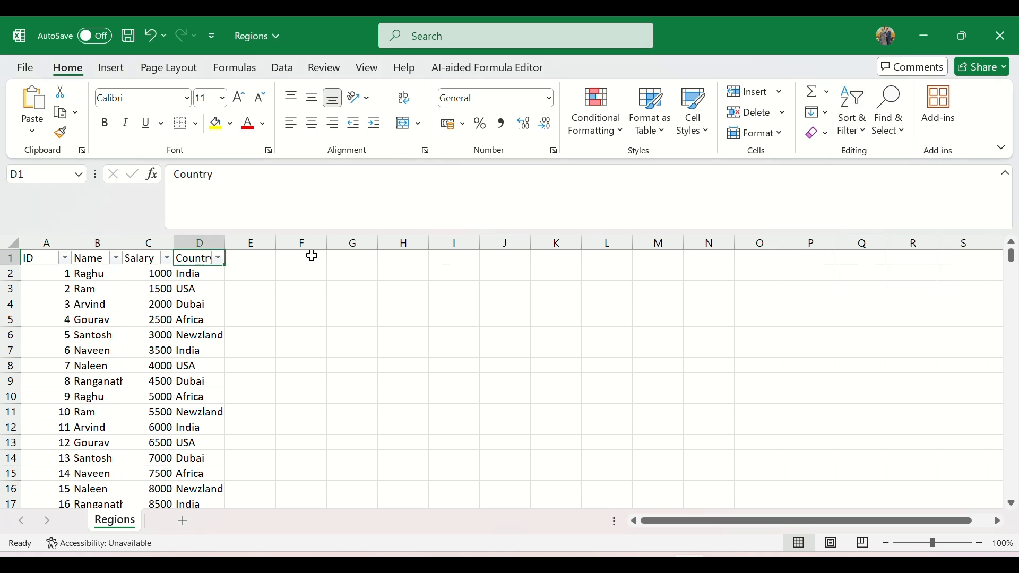
{"action": "left_click", "coordinate": [218, 259]}
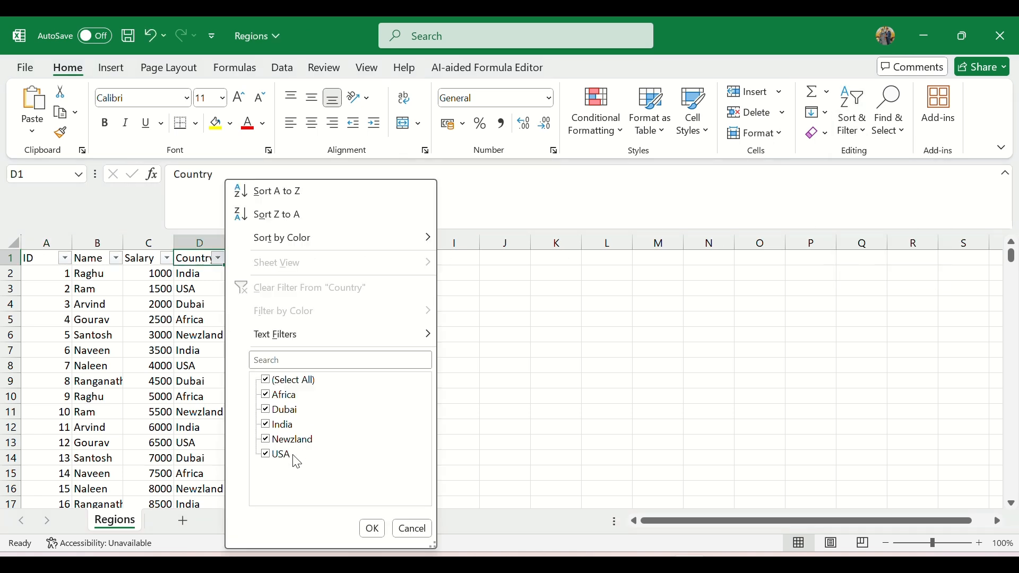
{"action": "key", "text": "alt+Tab"}
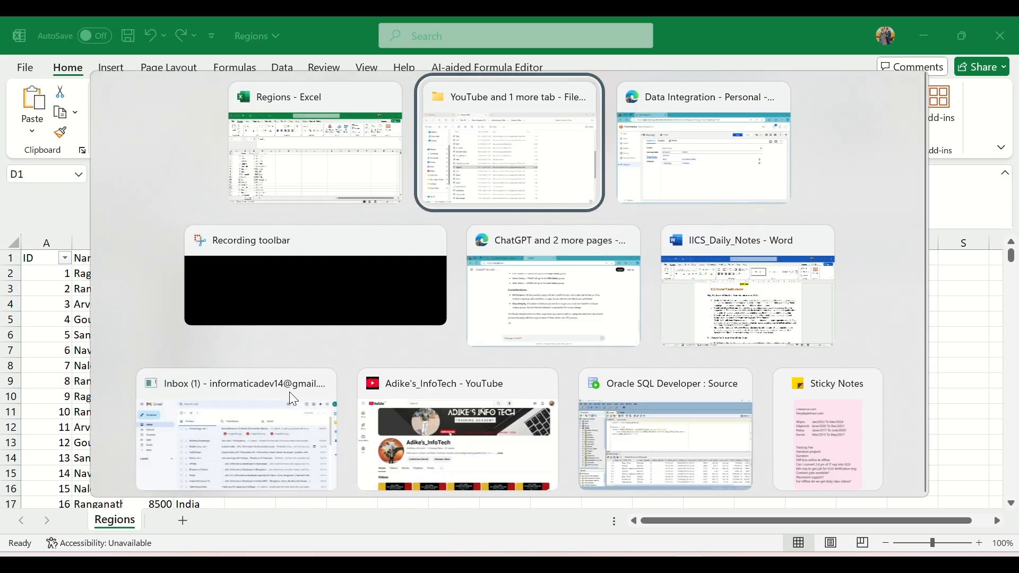
{"action": "key", "text": "alt+Tab"}
Step: Rename the new output group AFRICA and set its simple filter condition to out_Country = AFRICA
{"action": "left_click", "coordinate": [301, 315]}
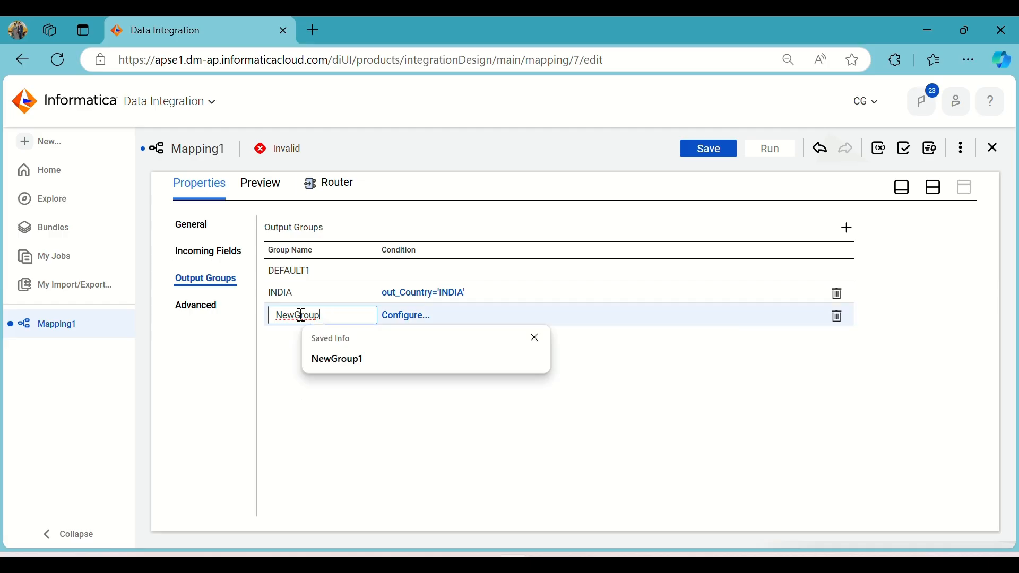
{"action": "left_click_drag", "start_coordinate": [321, 315], "coordinate": [280, 314]}
{"action": "type", "text": "Af"}
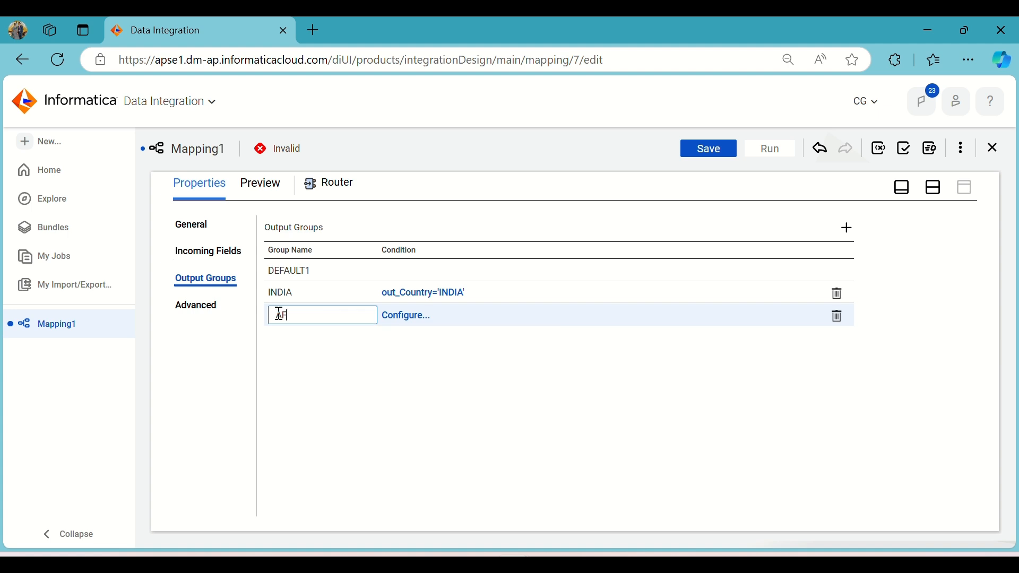
{"action": "left_click", "coordinate": [411, 316]}
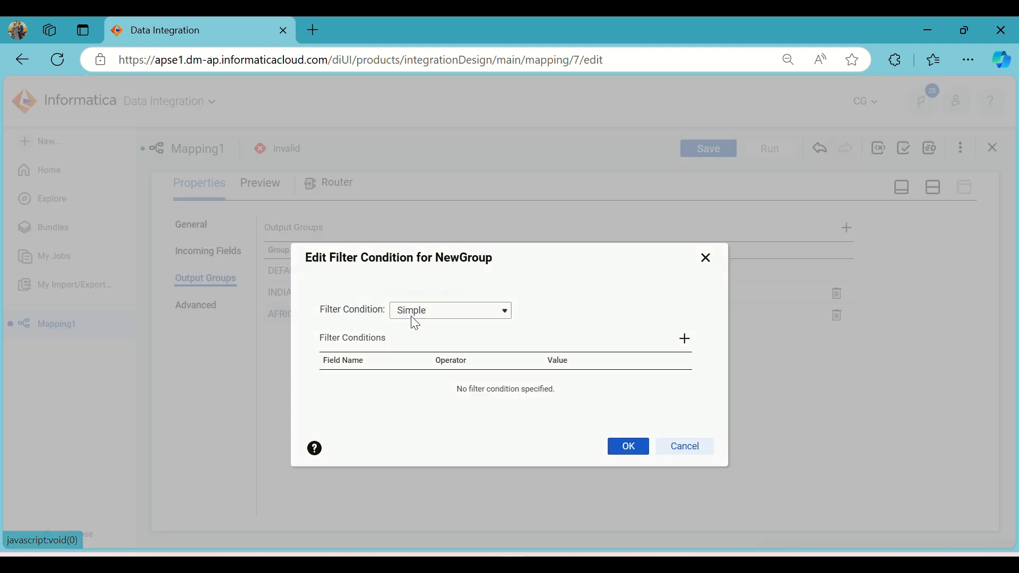
{"action": "left_click", "coordinate": [684, 340]}
{"action": "left_click", "coordinate": [417, 384]}
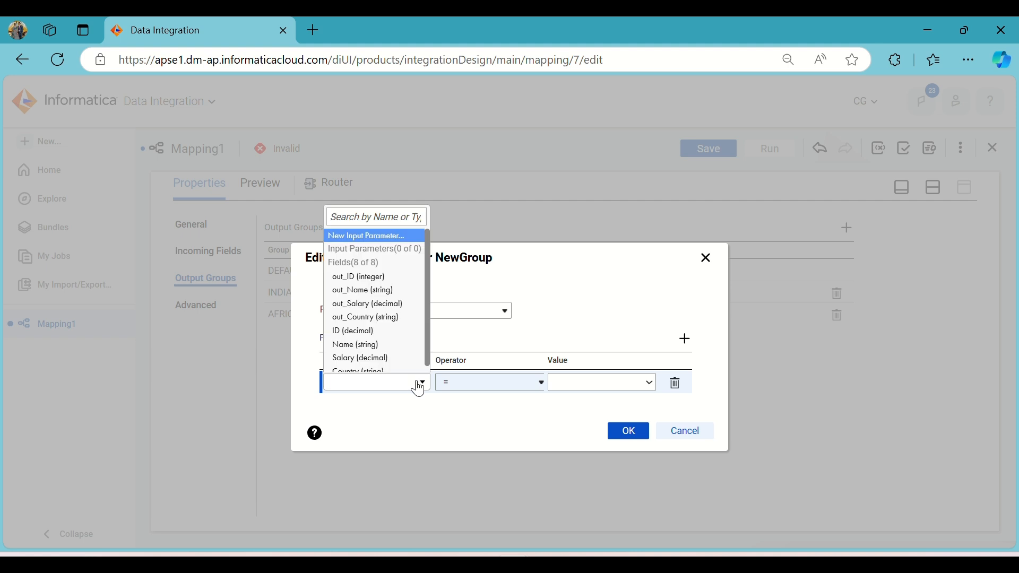
{"action": "left_click", "coordinate": [383, 318]}
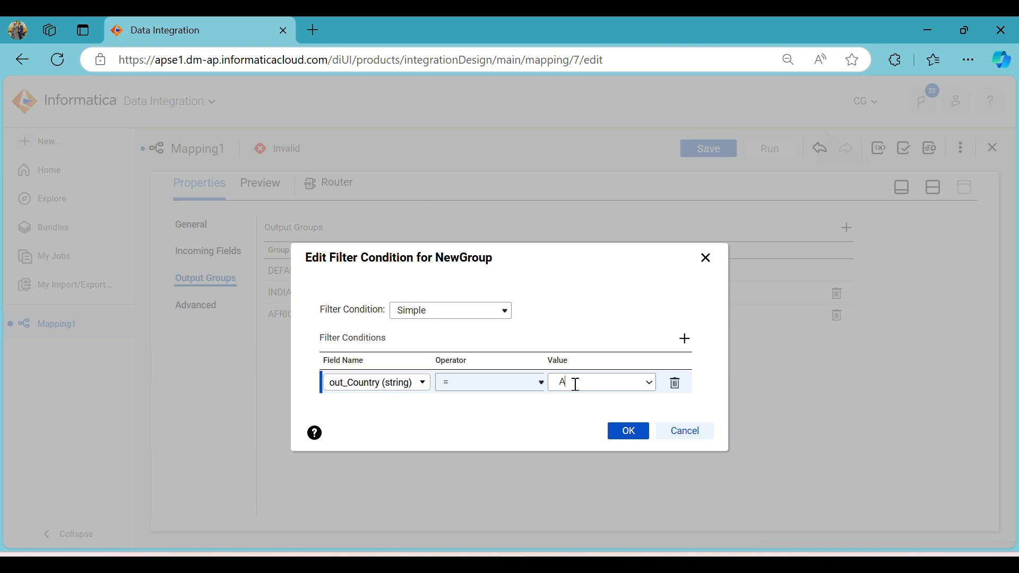
{"action": "left_click", "coordinate": [627, 430]}
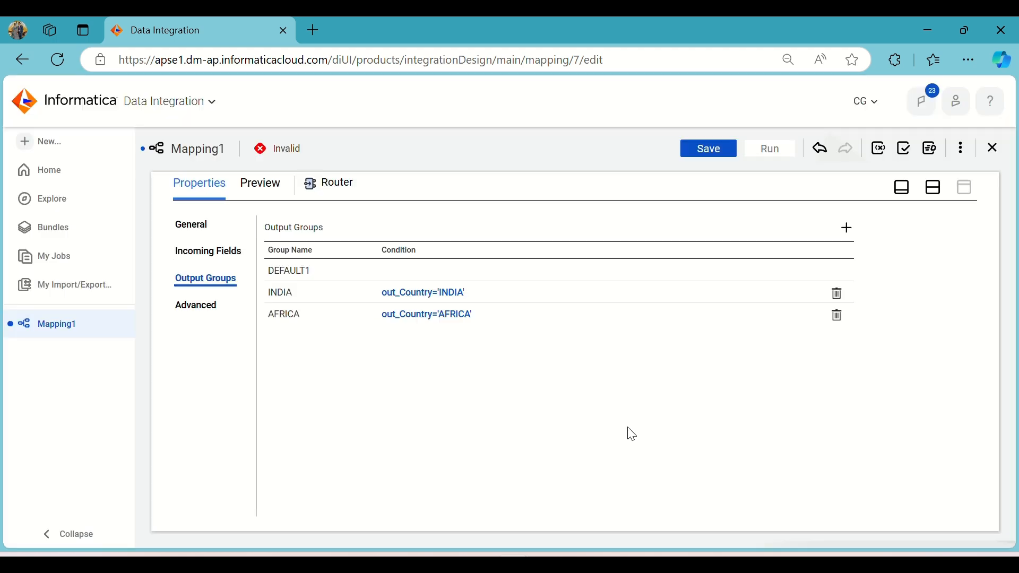
Step: Add another output group below AFRICA, and check the Country values in the Regions file in Excel
{"action": "left_click", "coordinate": [847, 228]}
{"action": "key", "text": "alt+Tab"}
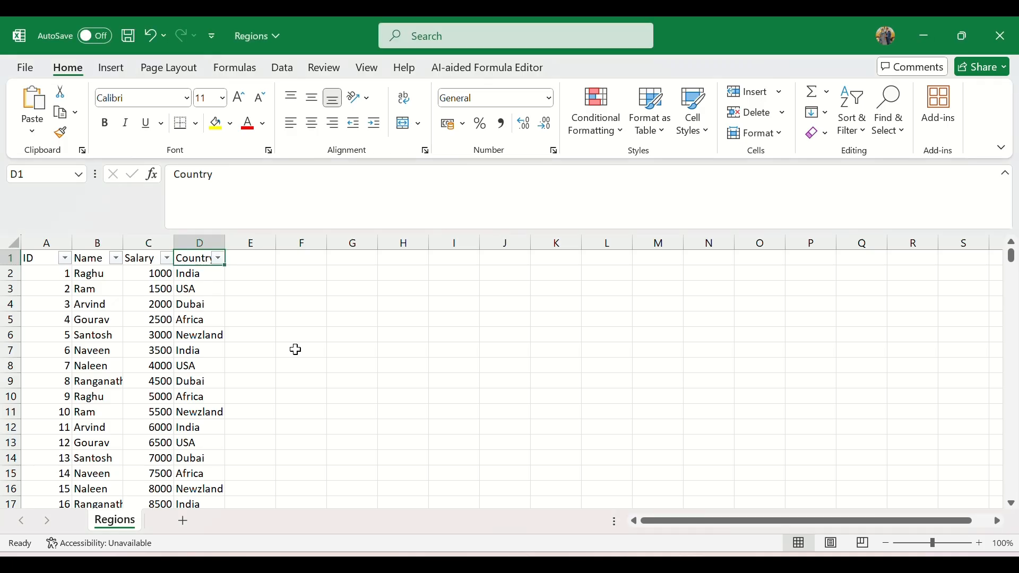
{"action": "left_click", "coordinate": [218, 258]}
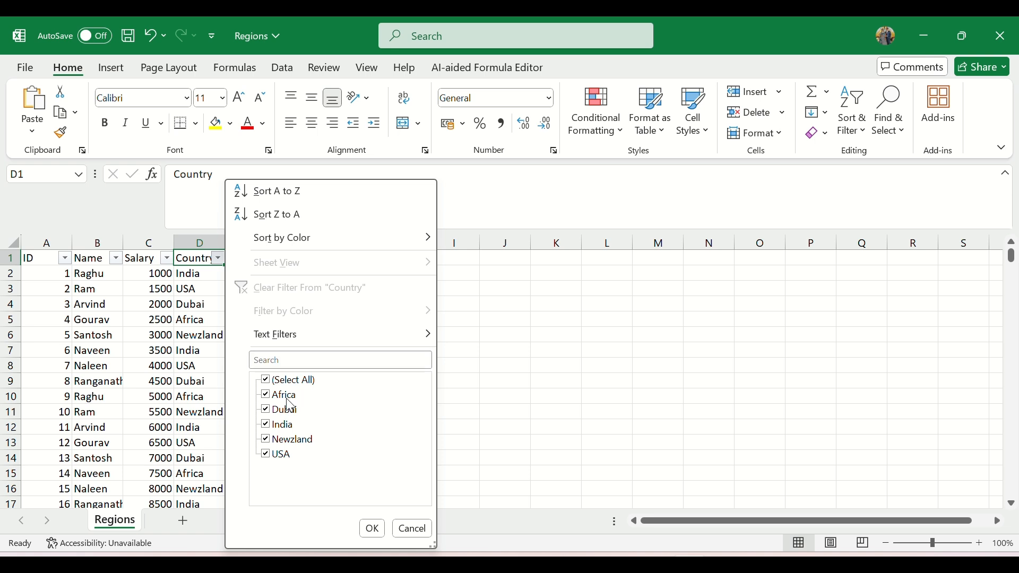
{"action": "key", "text": "Escape"}
{"action": "key", "text": "alt+Tab"}
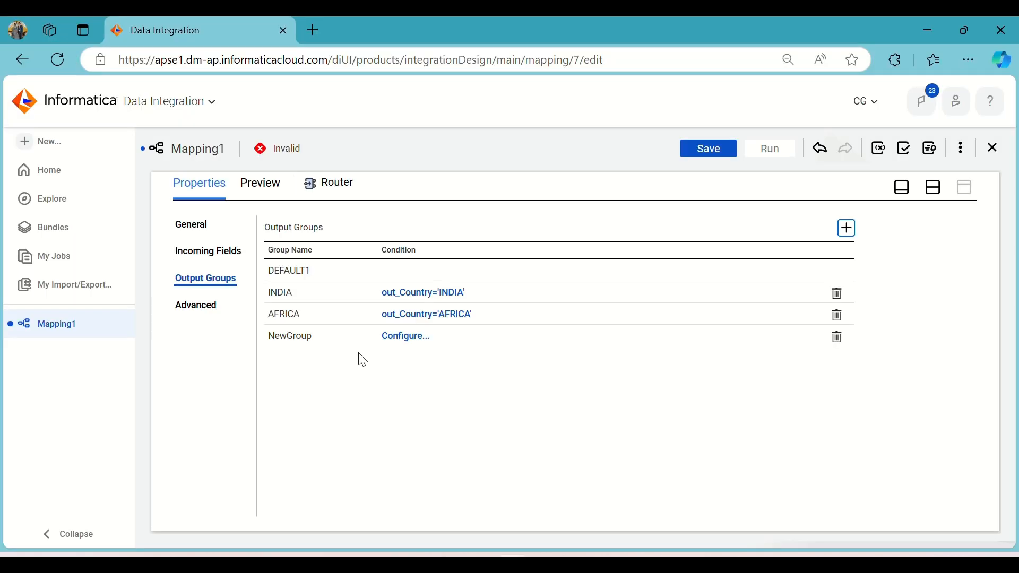
Step: Rename the new output group DUBAI and set its simple filter condition to out_Country = DUBAI
{"action": "left_click", "coordinate": [320, 338]}
{"action": "left_click_drag", "start_coordinate": [333, 338], "coordinate": [250, 343]}
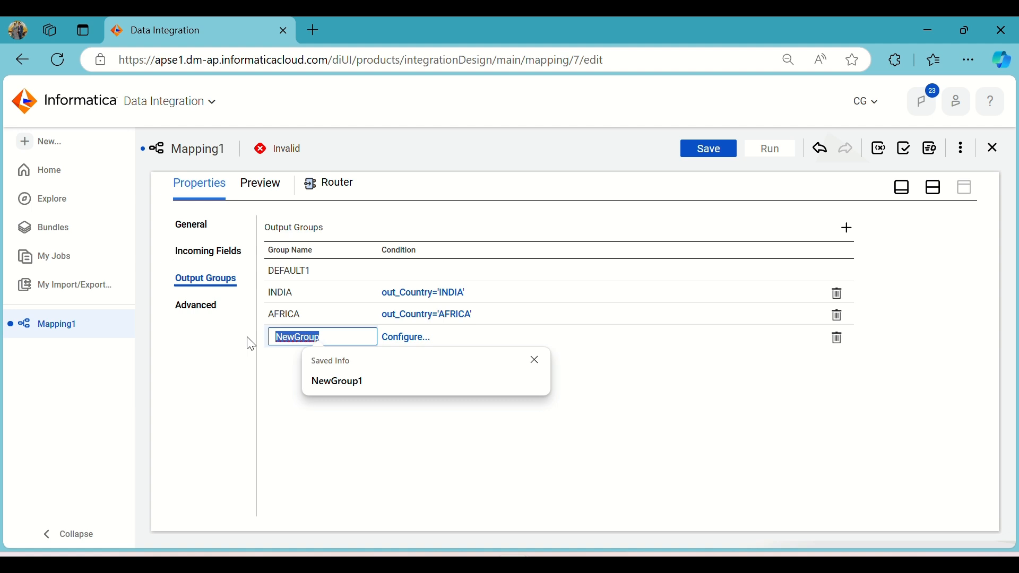
{"action": "type", "text": "DUBA"}
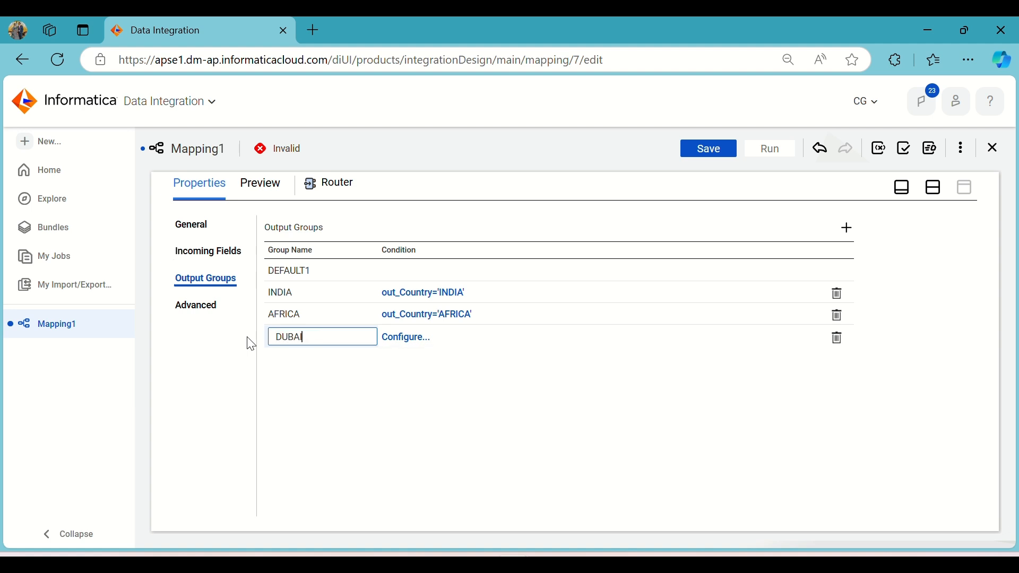
{"action": "type", "text": "I"}
{"action": "left_click", "coordinate": [415, 340]}
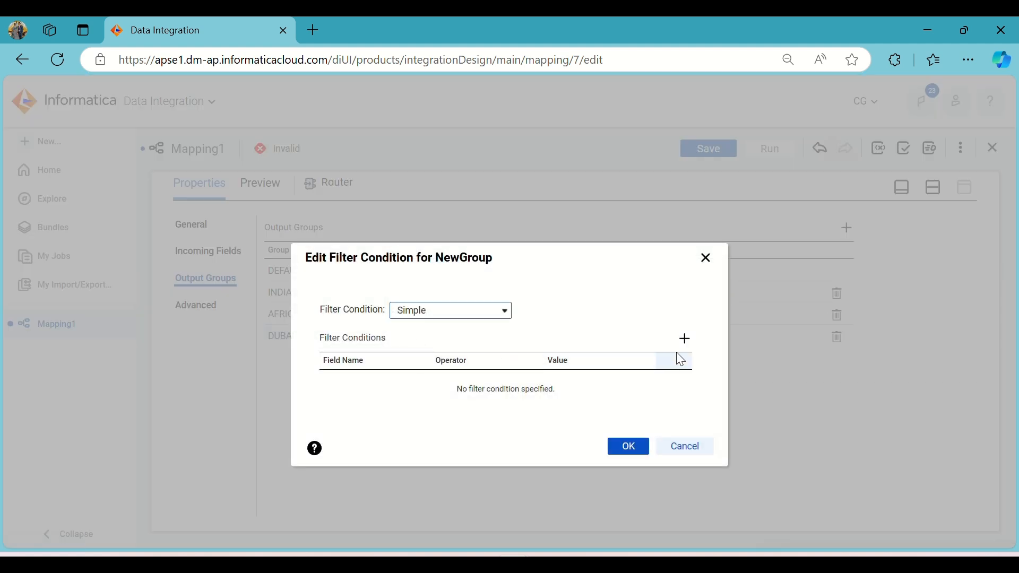
{"action": "left_click", "coordinate": [684, 338]}
{"action": "left_click", "coordinate": [415, 389]}
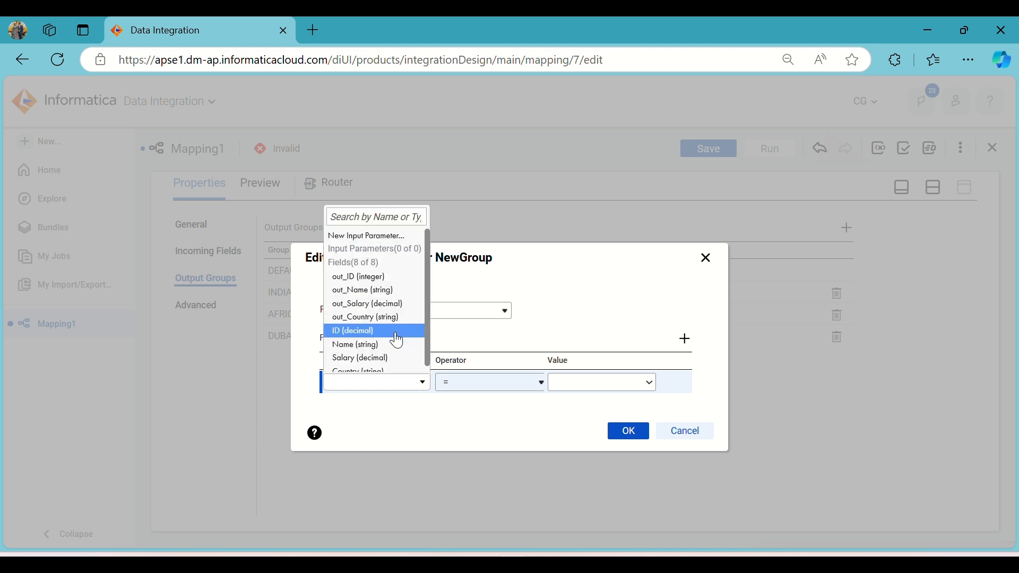
{"action": "left_click", "coordinate": [390, 318]}
{"action": "left_click", "coordinate": [593, 383]}
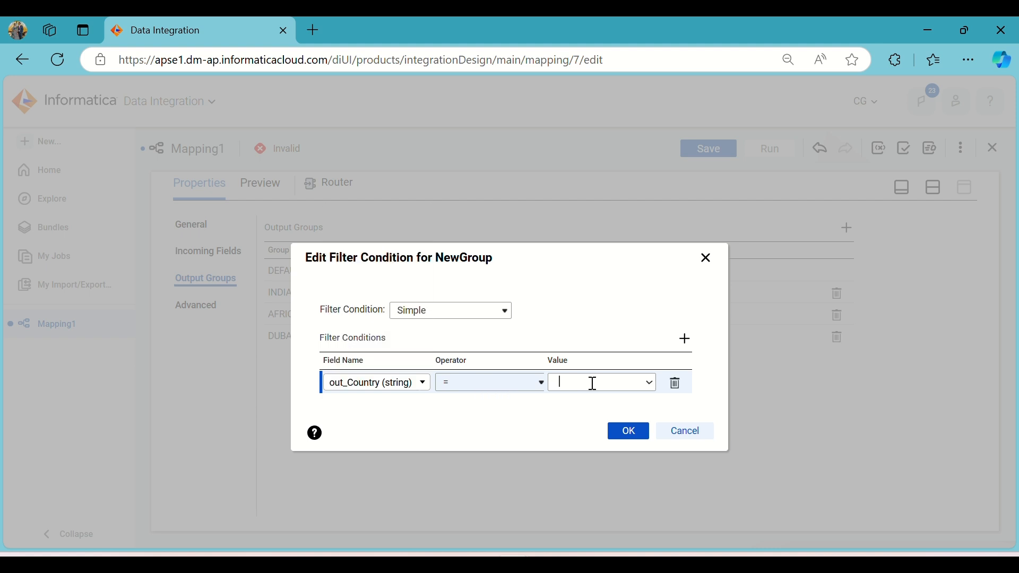
{"action": "type", "text": "DUBAI"}
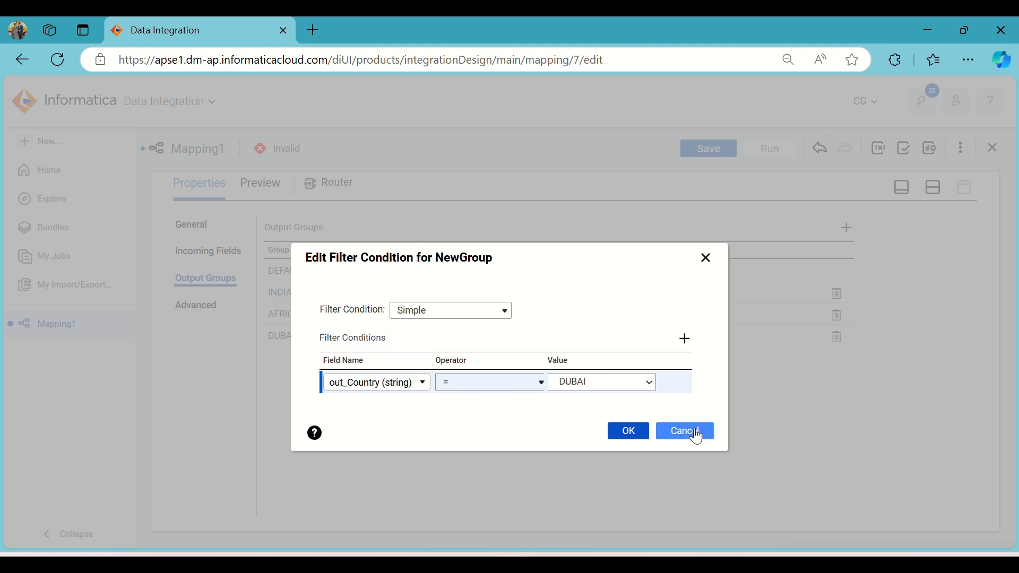
{"action": "left_click", "coordinate": [629, 435]}
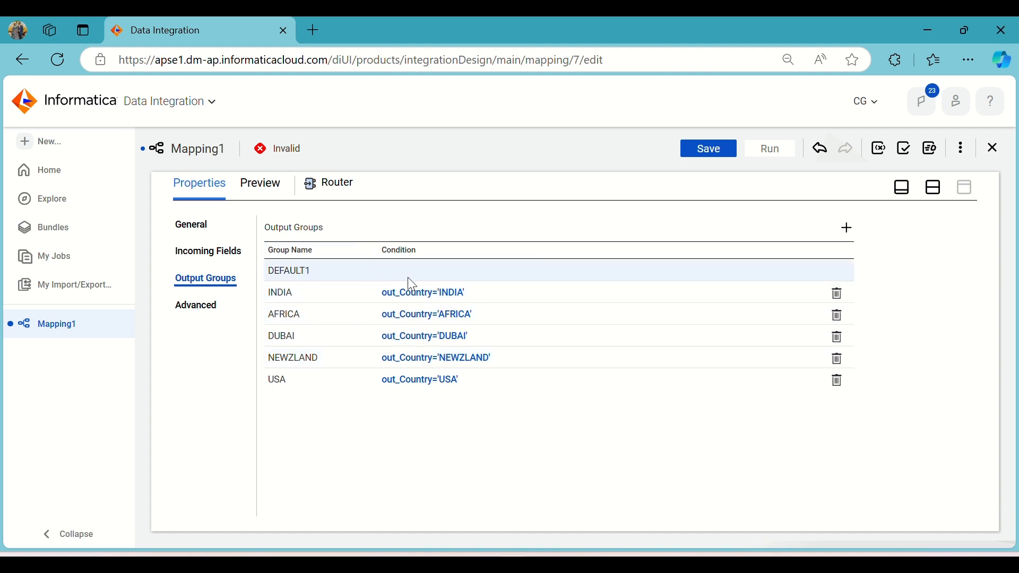
Step: Check the DEFAULT1 group and the Router's advanced settings, and return to its output groups
{"action": "double_click", "coordinate": [307, 271]}
{"action": "left_click", "coordinate": [307, 271]}
{"action": "left_click", "coordinate": [201, 306]}
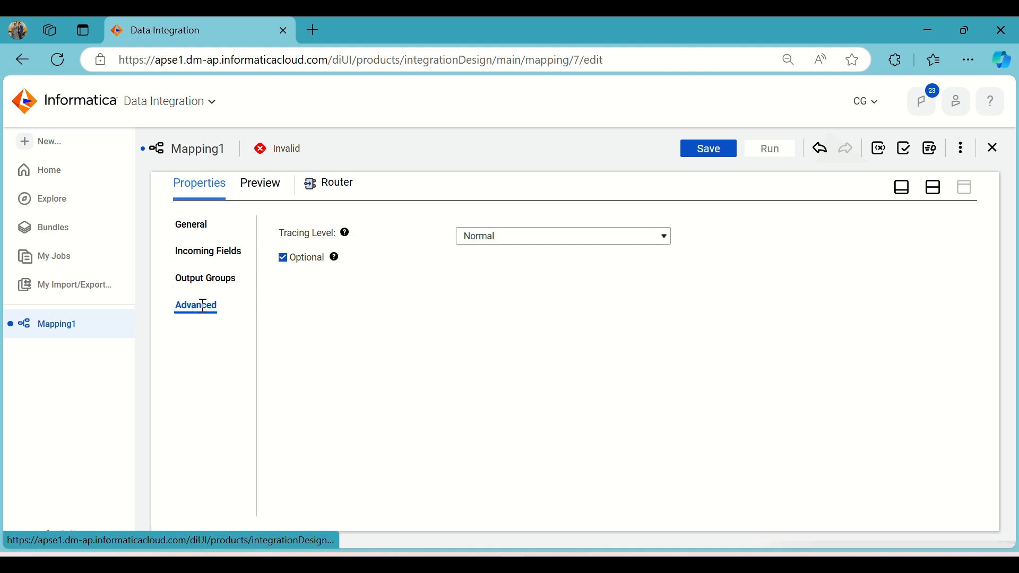
{"action": "left_click", "coordinate": [206, 281]}
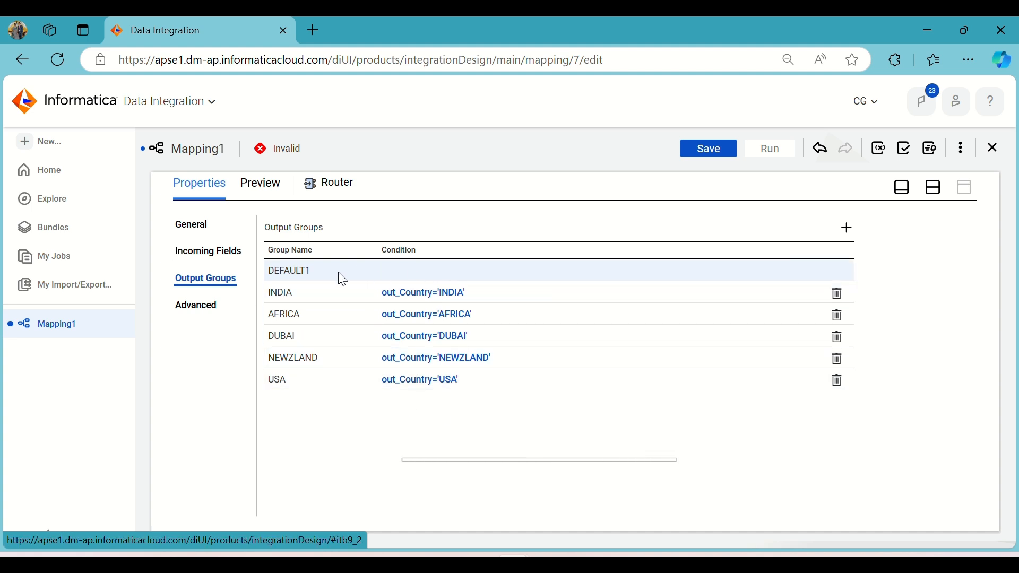
Step: Delete the link between the Router and the Target on the canvas, and move the Target up
{"action": "left_click", "coordinate": [936, 189]}
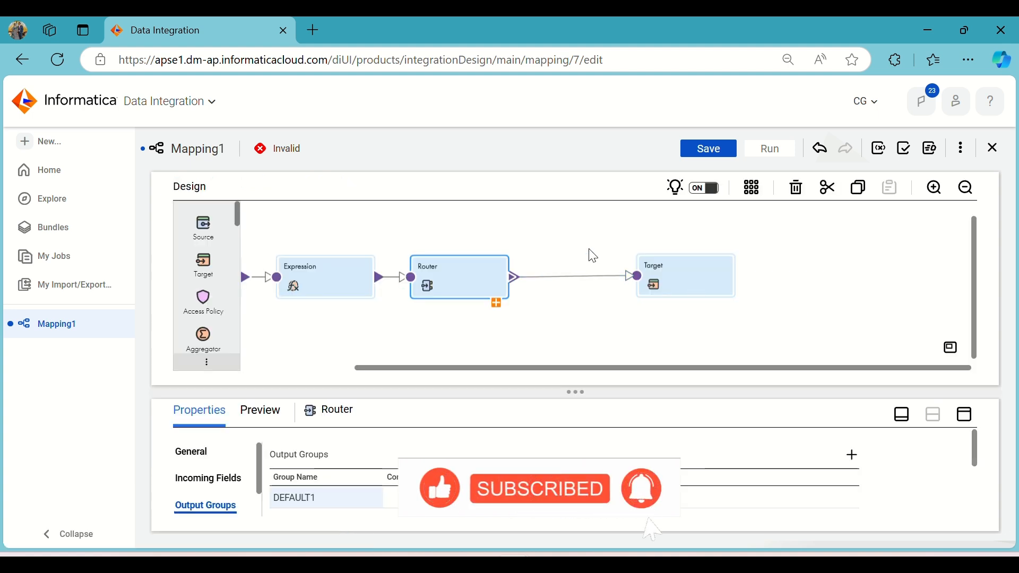
{"action": "left_click_drag", "start_coordinate": [584, 246], "coordinate": [609, 316]}
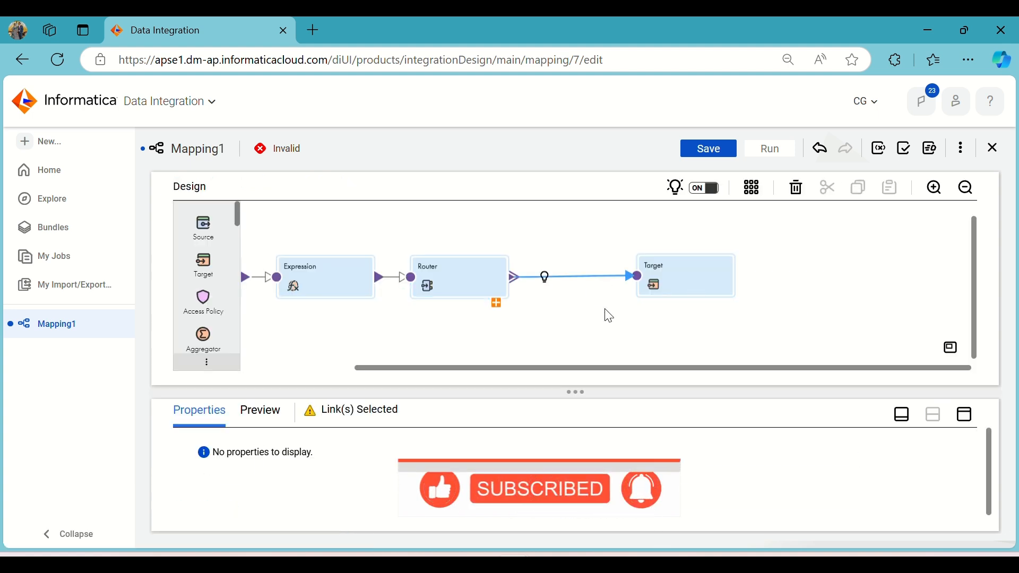
{"action": "key", "text": "Delete"}
{"action": "left_click", "coordinate": [693, 274]}
{"action": "left_click_drag", "start_coordinate": [694, 275], "coordinate": [699, 242]}
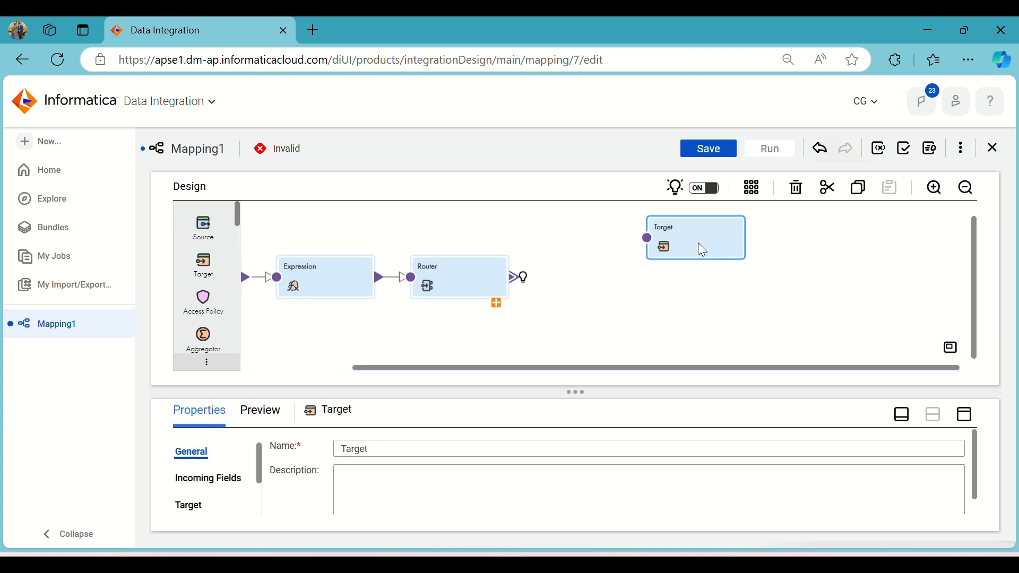
Step: Paste four copies of the Target into the mapping and move them beyond the Router, near the original Target
{"action": "key", "text": "ctrl+c"}
{"action": "key", "text": "ctrl+v"}
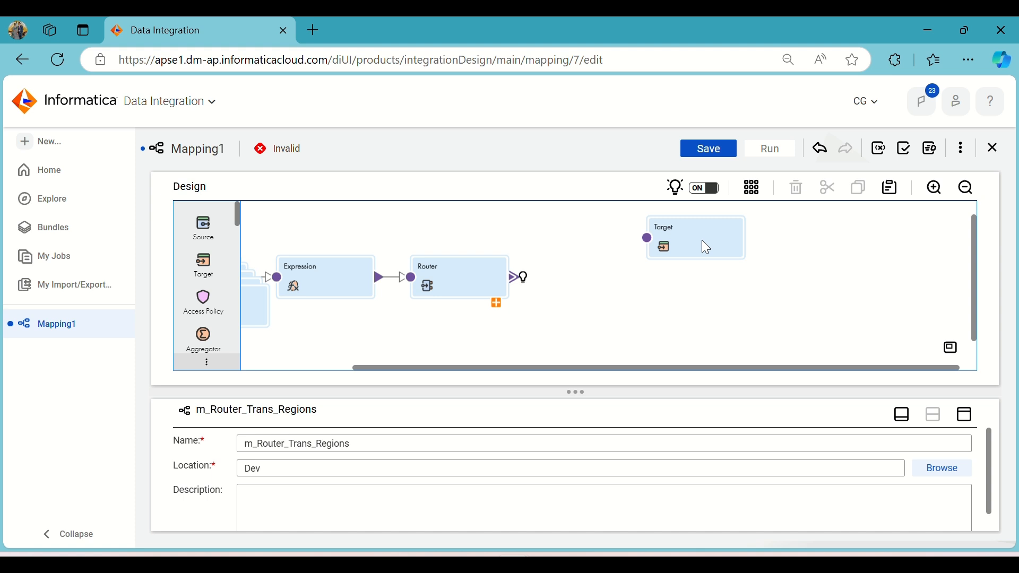
{"action": "left_click_drag", "start_coordinate": [634, 367], "coordinate": [528, 368]}
{"action": "left_click_drag", "start_coordinate": [362, 304], "coordinate": [839, 411]}
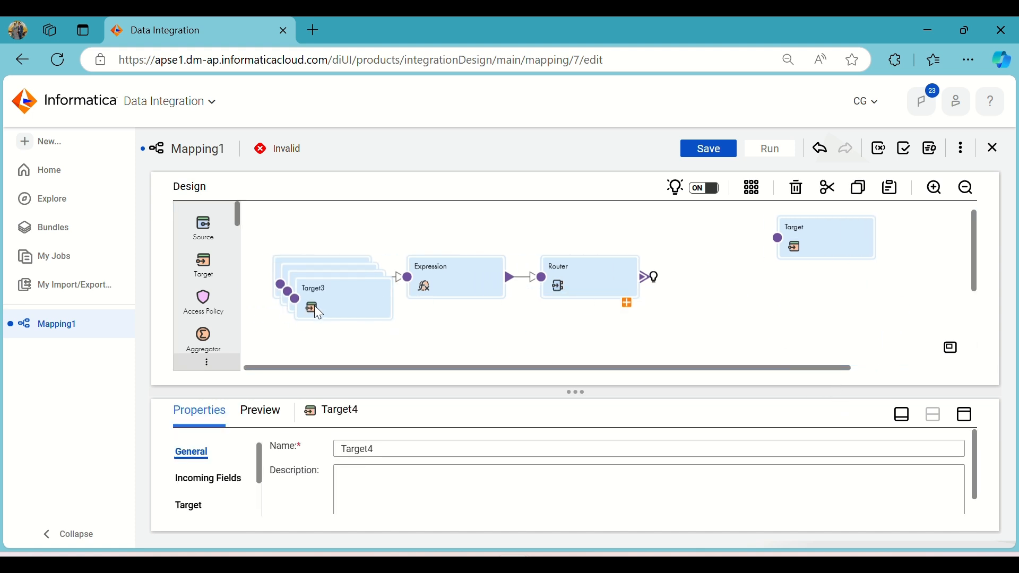
{"action": "left_click_drag", "start_coordinate": [314, 304], "coordinate": [795, 378]}
{"action": "left_click_drag", "start_coordinate": [359, 304], "coordinate": [932, 286]}
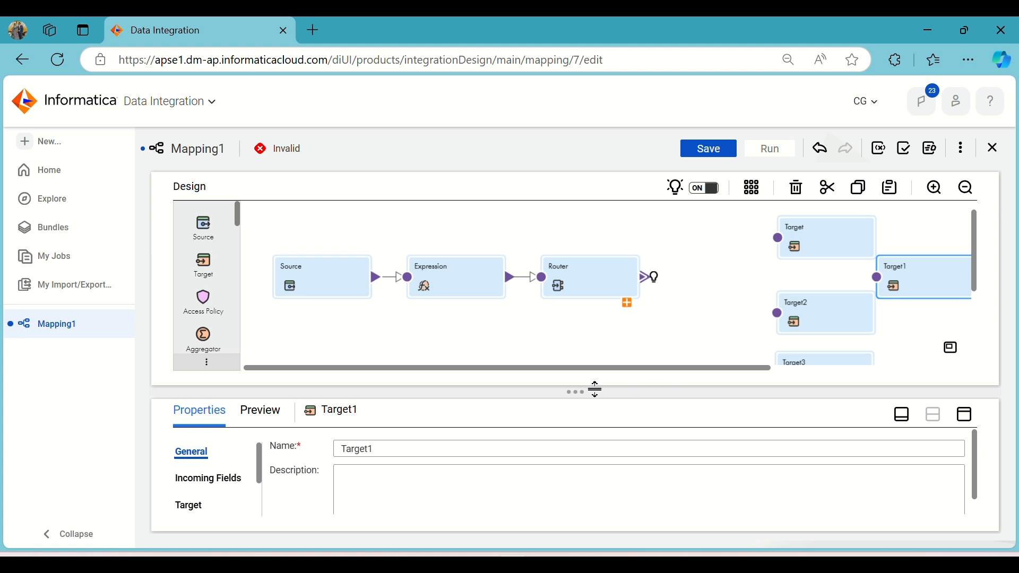
Step: Enlarge the design canvas and arrange Target1 to Target4 in a spaced column beneath the original Target
{"action": "left_click", "coordinate": [908, 419]}
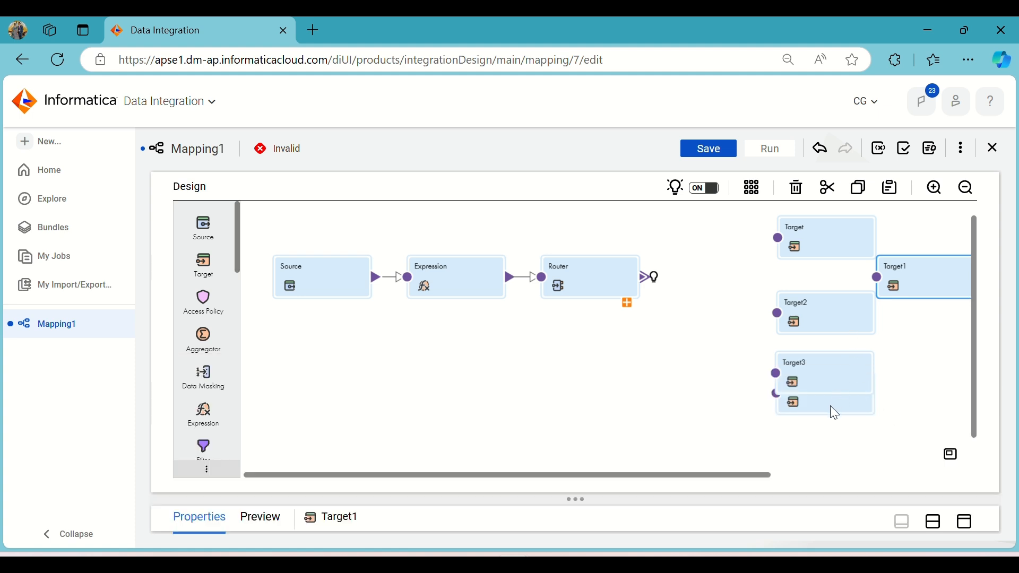
{"action": "left_click_drag", "start_coordinate": [830, 405], "coordinate": [834, 497]}
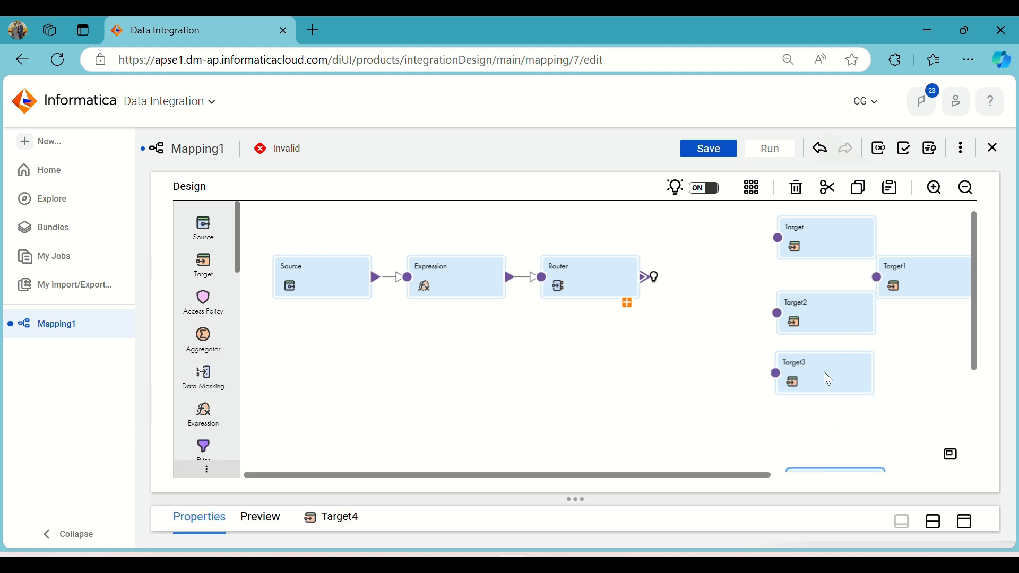
{"action": "left_click_drag", "start_coordinate": [828, 380], "coordinate": [834, 438]}
{"action": "left_click_drag", "start_coordinate": [823, 334], "coordinate": [827, 395]}
{"action": "left_click_drag", "start_coordinate": [934, 273], "coordinate": [841, 298]}
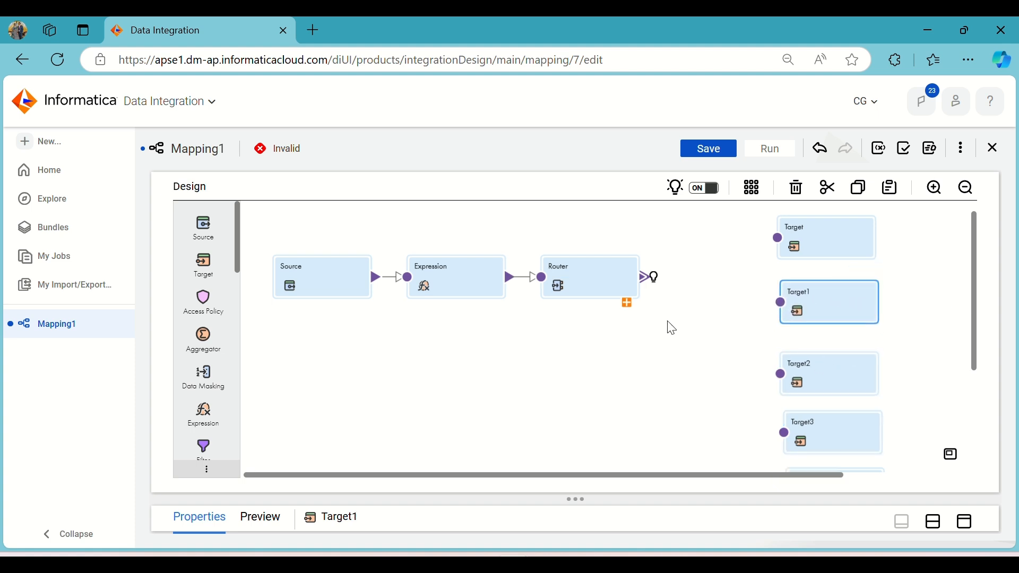
Step: Expand the Router's output groups on the canvas and rename the original Target T_INDIA
{"action": "left_click", "coordinate": [628, 303]}
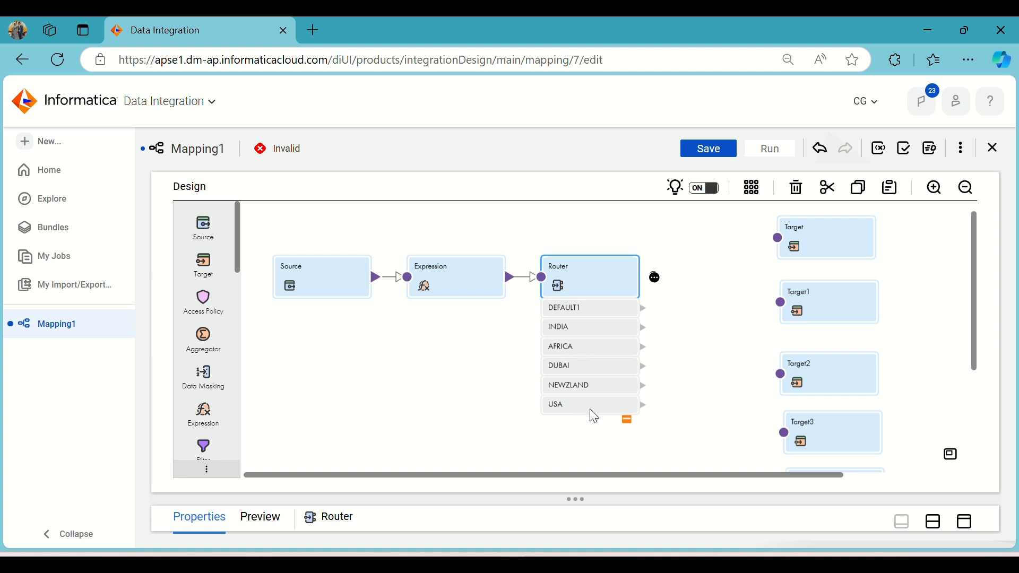
{"action": "left_click", "coordinate": [780, 243]}
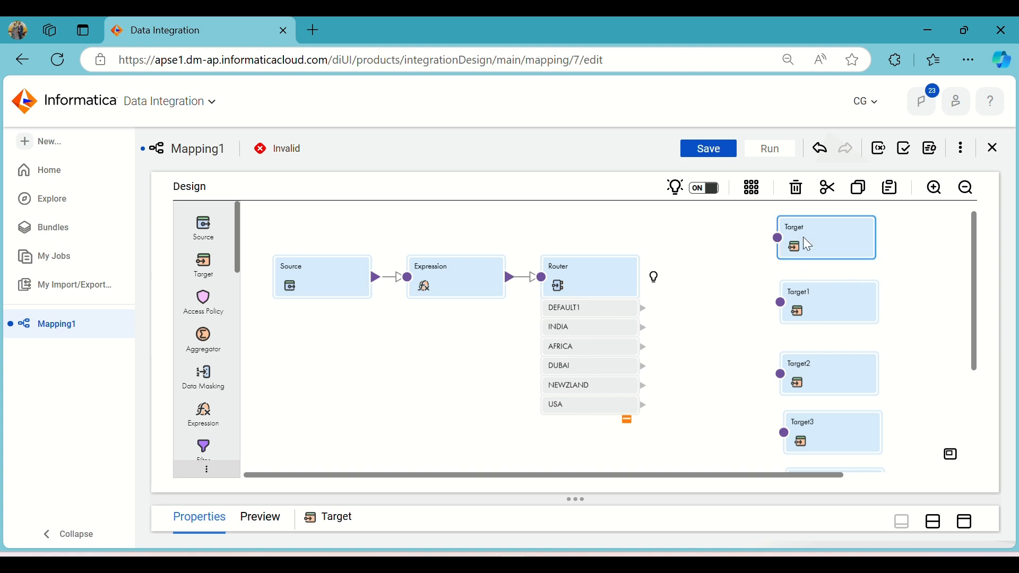
{"action": "left_click", "coordinate": [938, 531]}
{"action": "left_click", "coordinate": [377, 448]}
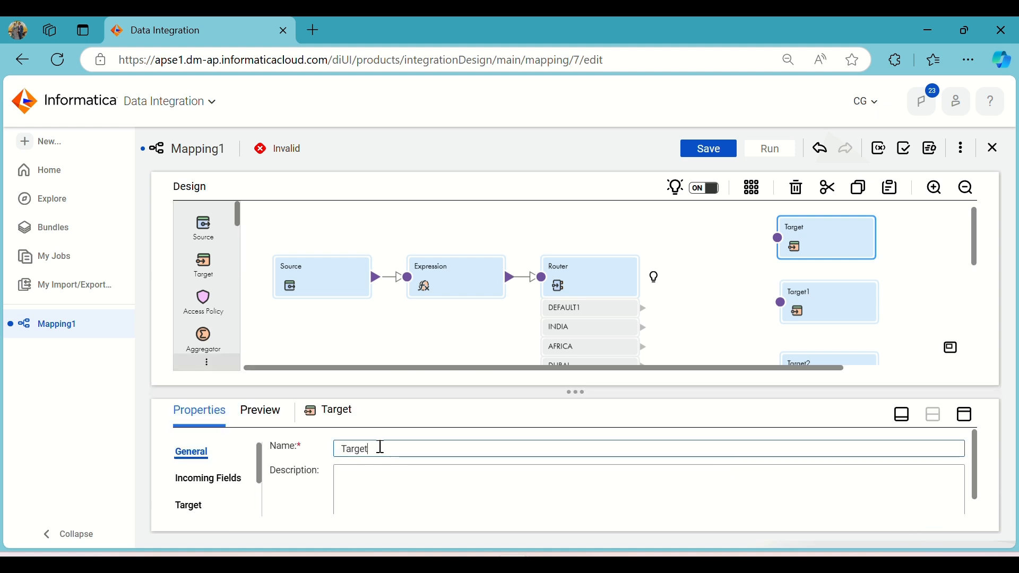
{"action": "left_click_drag", "start_coordinate": [377, 448], "coordinate": [330, 450]}
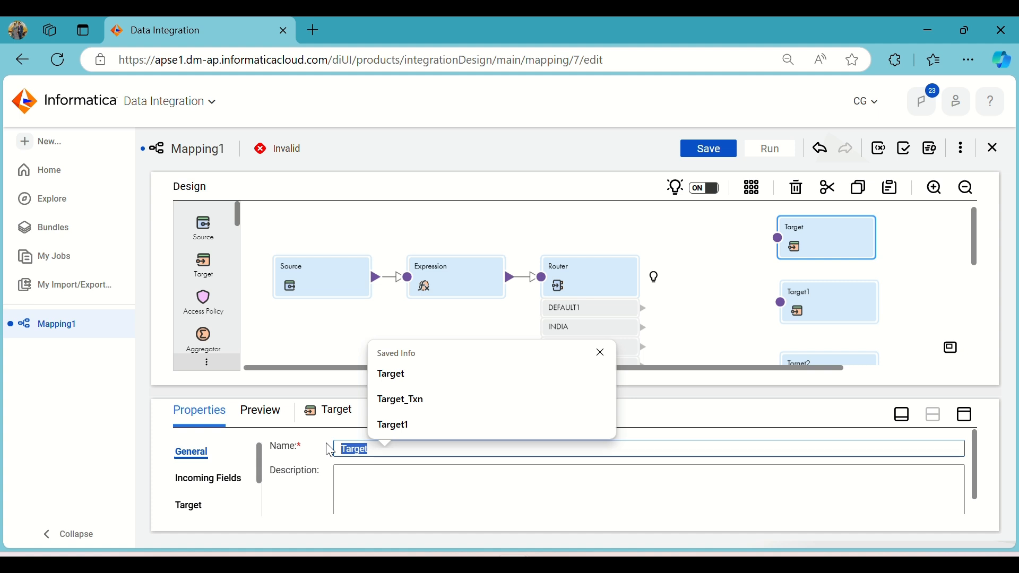
{"action": "type", "text": "T_INDIA"}
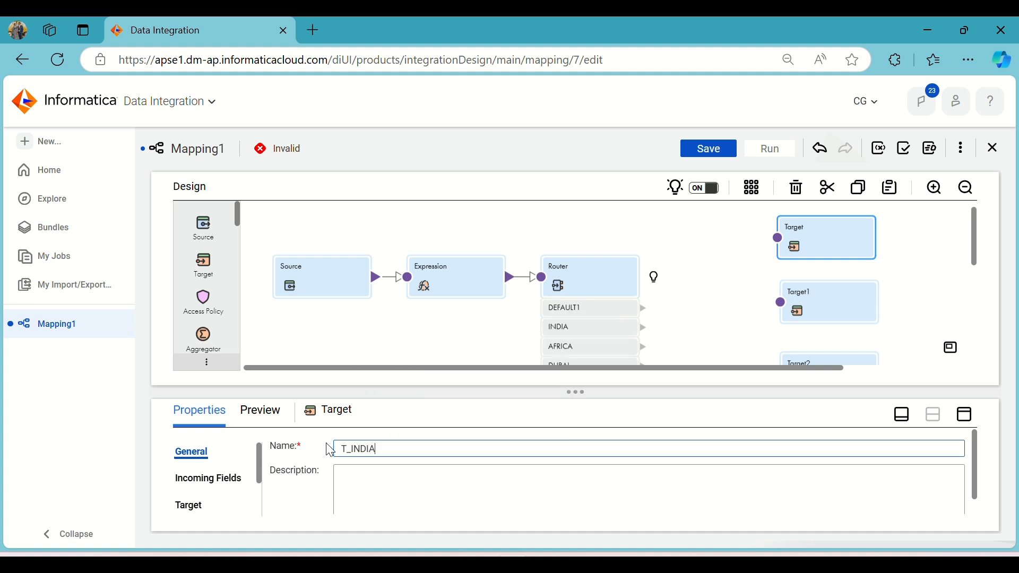
Step: Rename Target1 as T_AFRICA in its general properties
{"action": "left_click", "coordinate": [827, 303]}
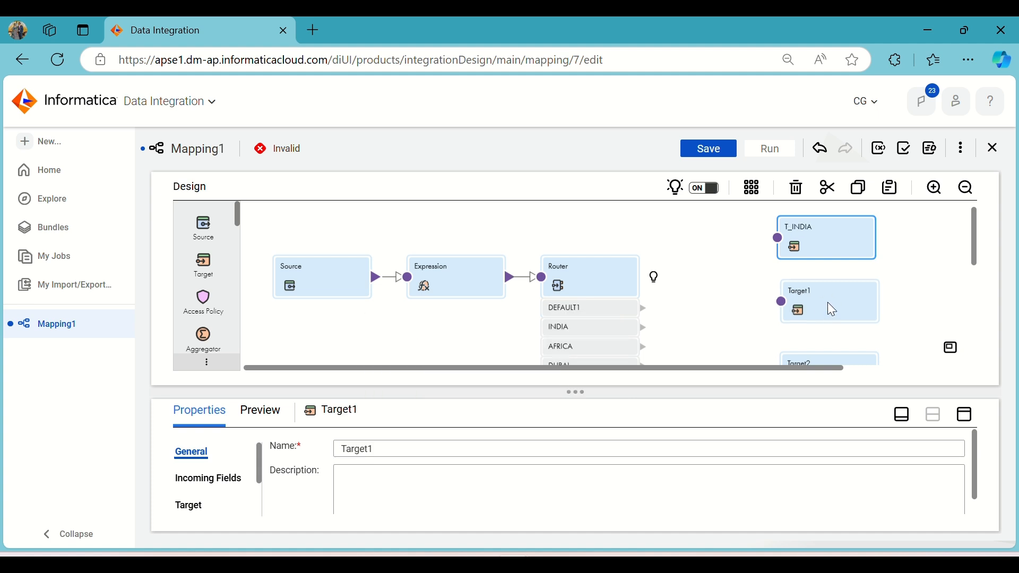
{"action": "left_click_drag", "start_coordinate": [387, 443], "coordinate": [311, 450]}
{"action": "type", "text": "T"}
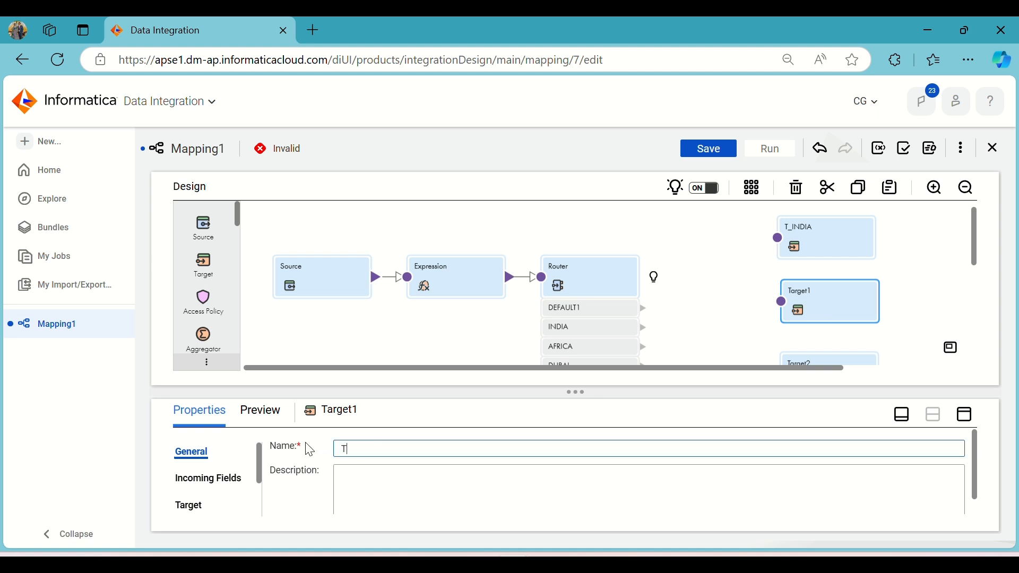
{"action": "type", "text": "_"}
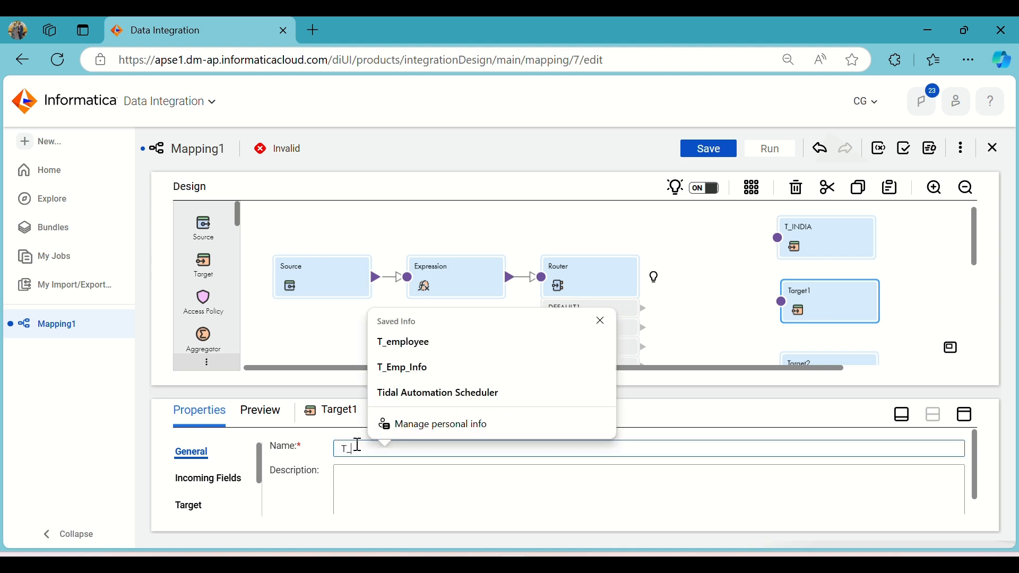
{"action": "left_click", "coordinate": [601, 320]}
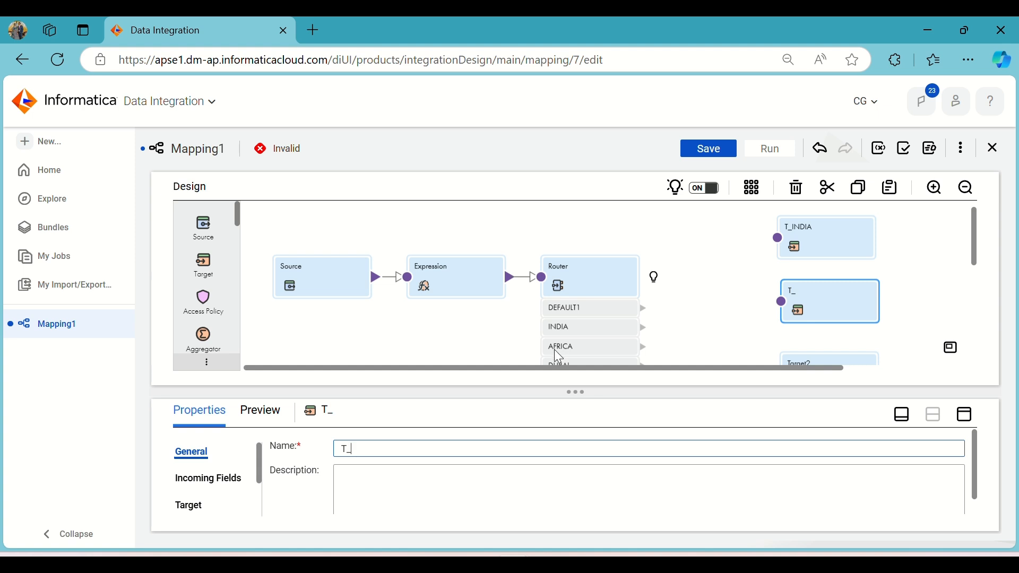
{"action": "type", "text": "AFRICA"}
{"action": "key", "text": "Tab"}
Step: Rename Target2 as T_DUBAI in its general properties
{"action": "scroll", "coordinate": [902, 291], "scroll_direction": "down", "scroll_amount": 3}
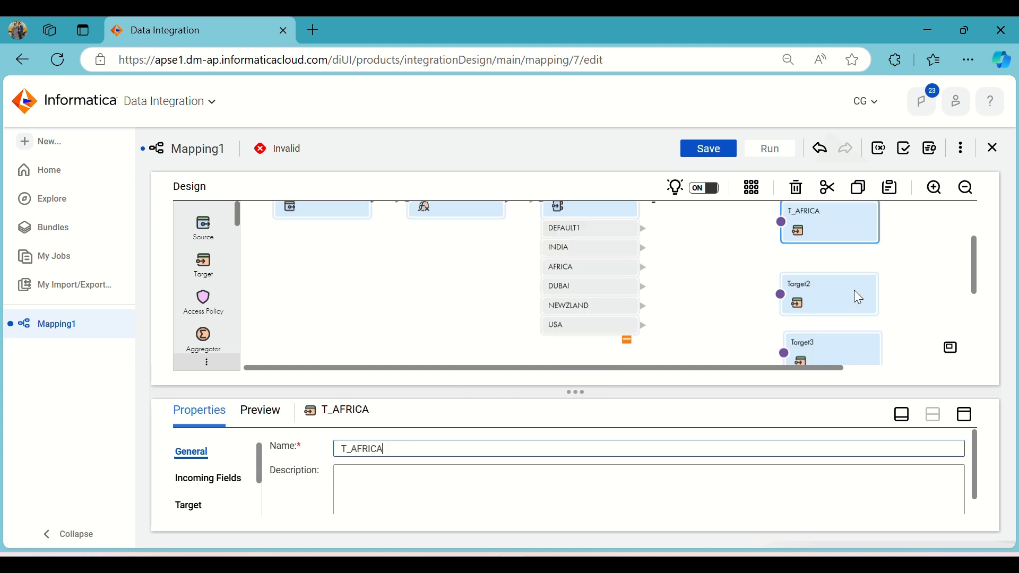
{"action": "left_click", "coordinate": [854, 289]}
{"action": "double_click", "coordinate": [396, 448]}
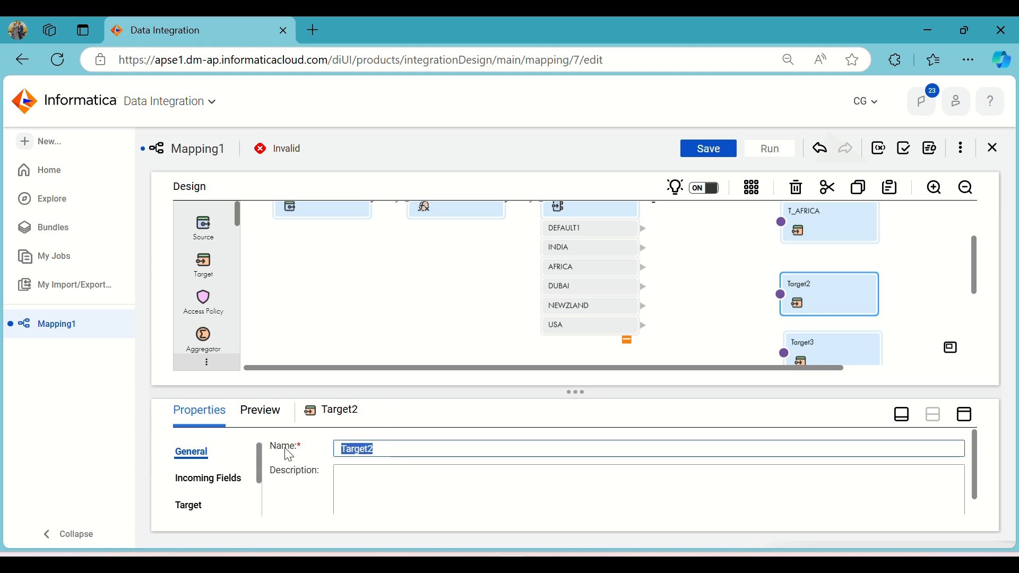
{"action": "key", "text": "BackSpace"}
{"action": "type", "text": "T_DUBAI"}
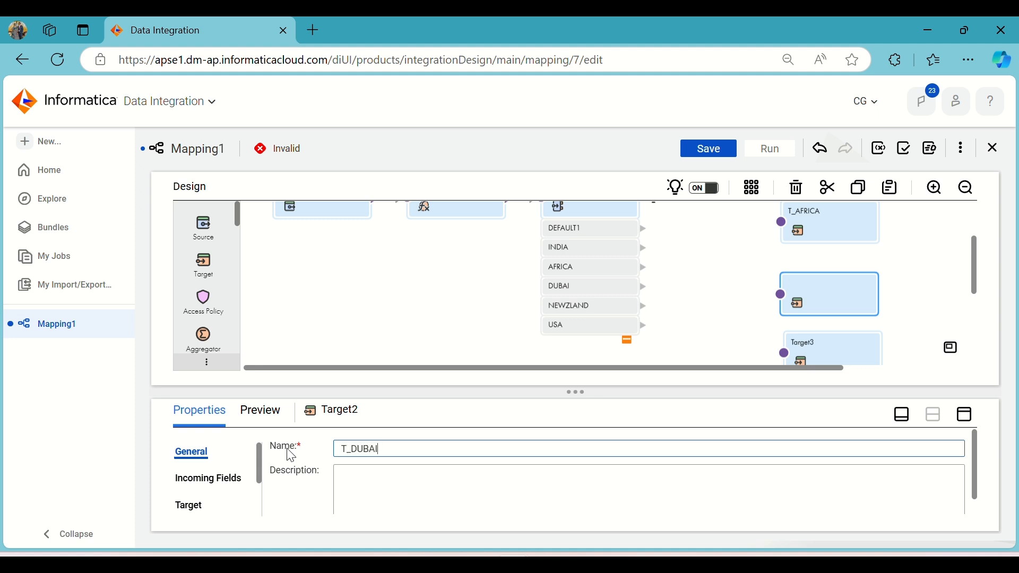
{"action": "left_click", "coordinate": [837, 312]}
Step: Rename Target3 as T_NEWZLAND in its general properties
{"action": "left_click", "coordinate": [854, 352]}
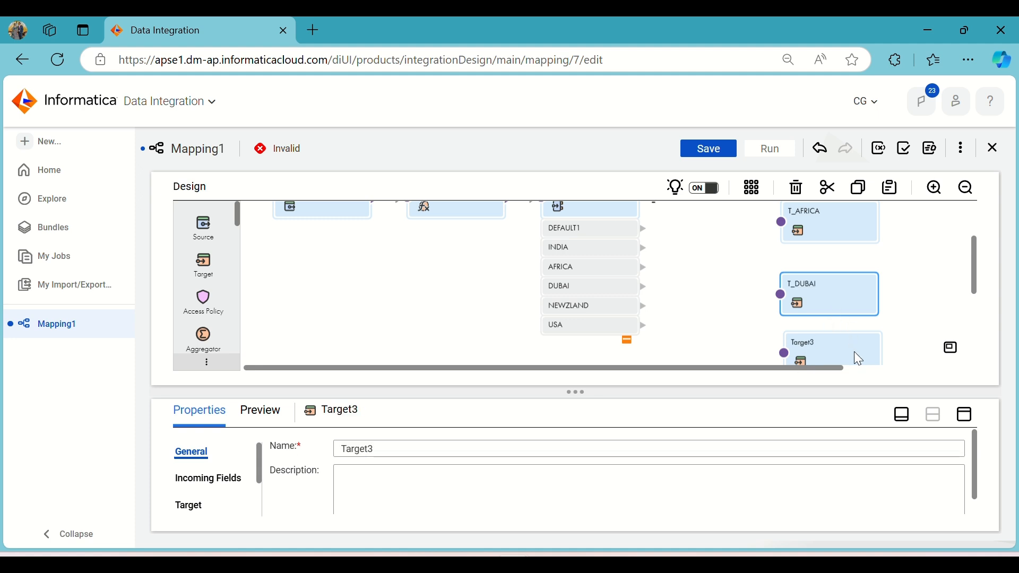
{"action": "double_click", "coordinate": [390, 448]}
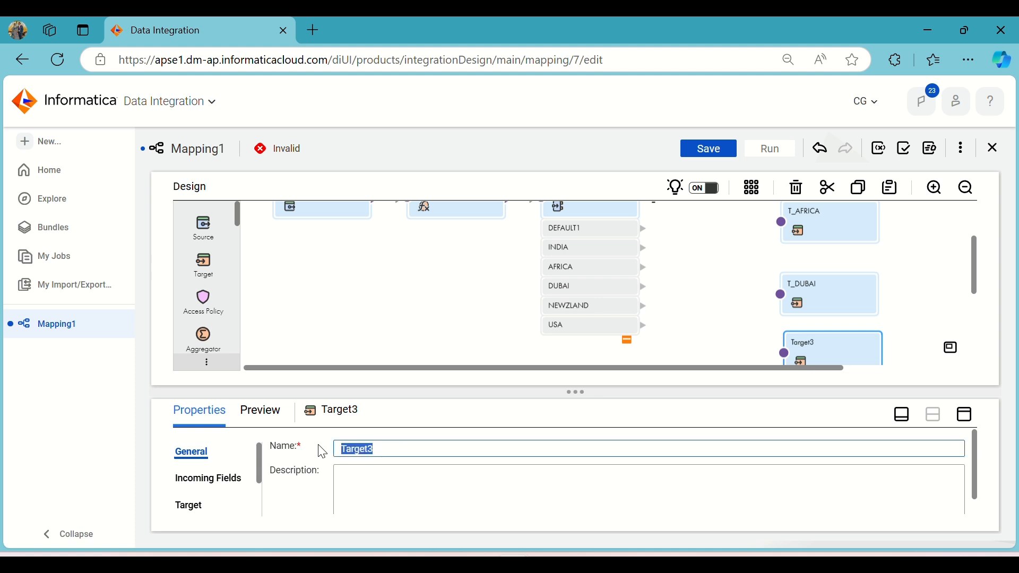
{"action": "type", "text": "T_NEWZLAND"}
Step: Rename Target4 as T_USA in its general properties
{"action": "scroll", "coordinate": [804, 294], "scroll_direction": "down", "scroll_amount": 2}
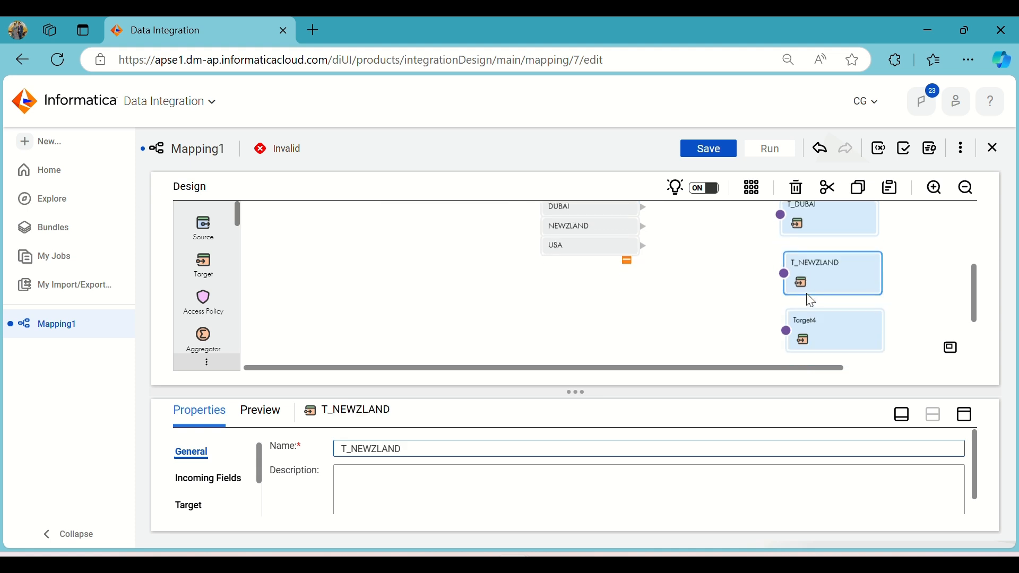
{"action": "left_click", "coordinate": [826, 323]}
{"action": "double_click", "coordinate": [357, 448]}
{"action": "type", "text": "T_USA"}
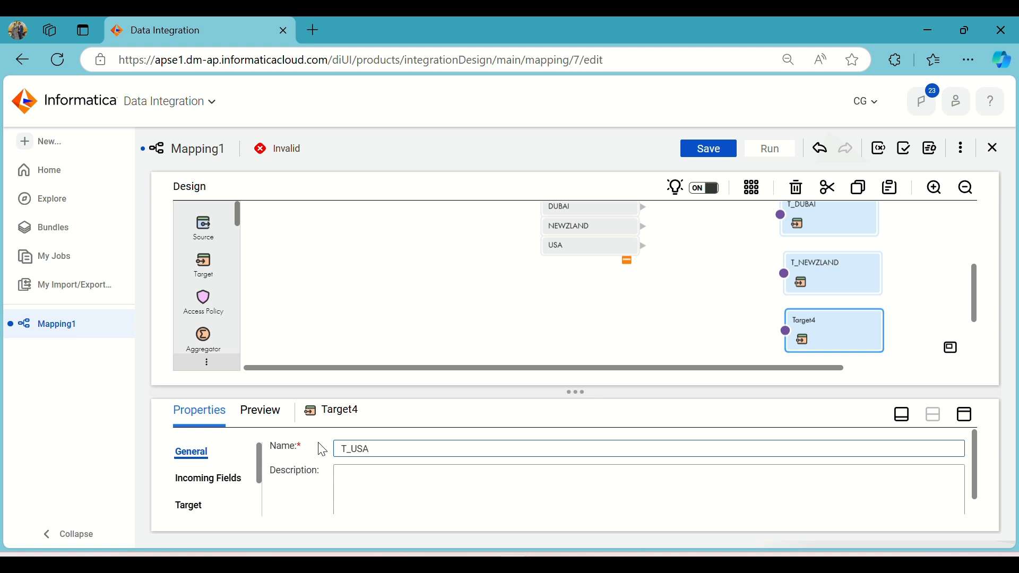
{"action": "left_click", "coordinate": [710, 319]}
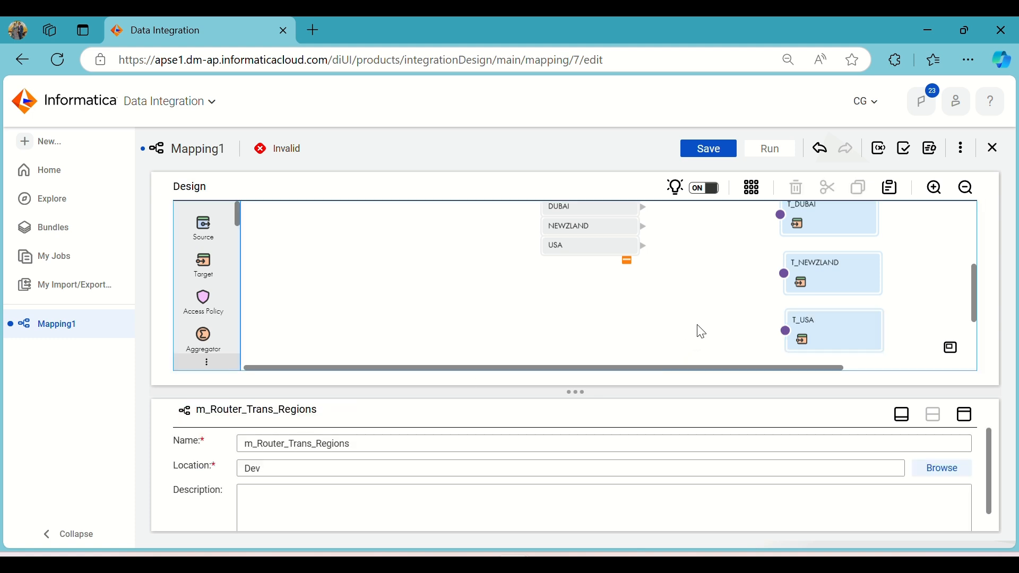
Step: Set the T_INDIA target's connection to Target (Oracle) and enable Truncate target
{"action": "scroll", "coordinate": [701, 313], "scroll_direction": "up", "scroll_amount": 3}
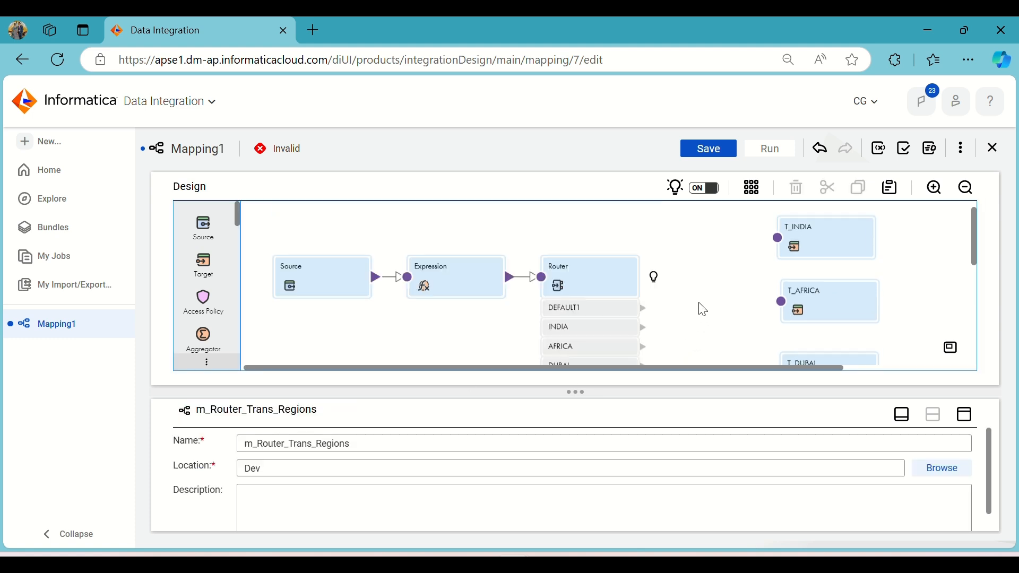
{"action": "scroll", "coordinate": [703, 309], "scroll_direction": "down", "scroll_amount": 3}
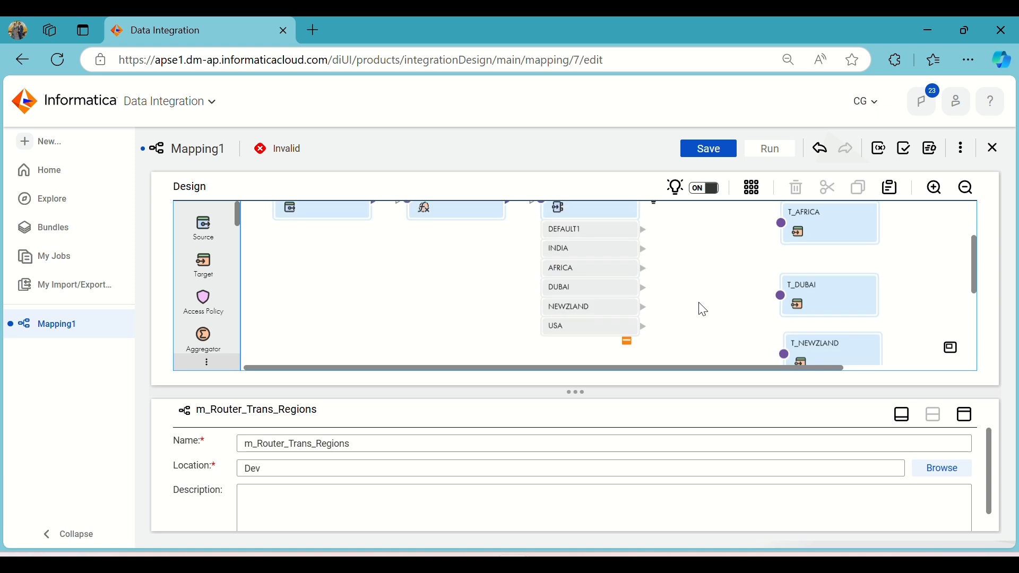
{"action": "scroll", "coordinate": [702, 309], "scroll_direction": "up", "scroll_amount": 3}
{"action": "left_click", "coordinate": [825, 237]}
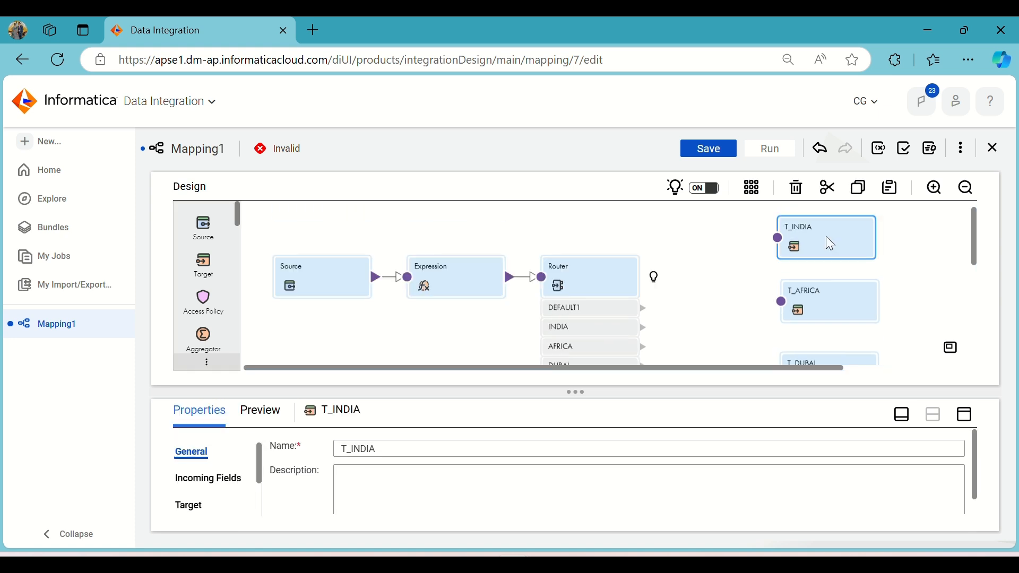
{"action": "left_click", "coordinate": [964, 413]}
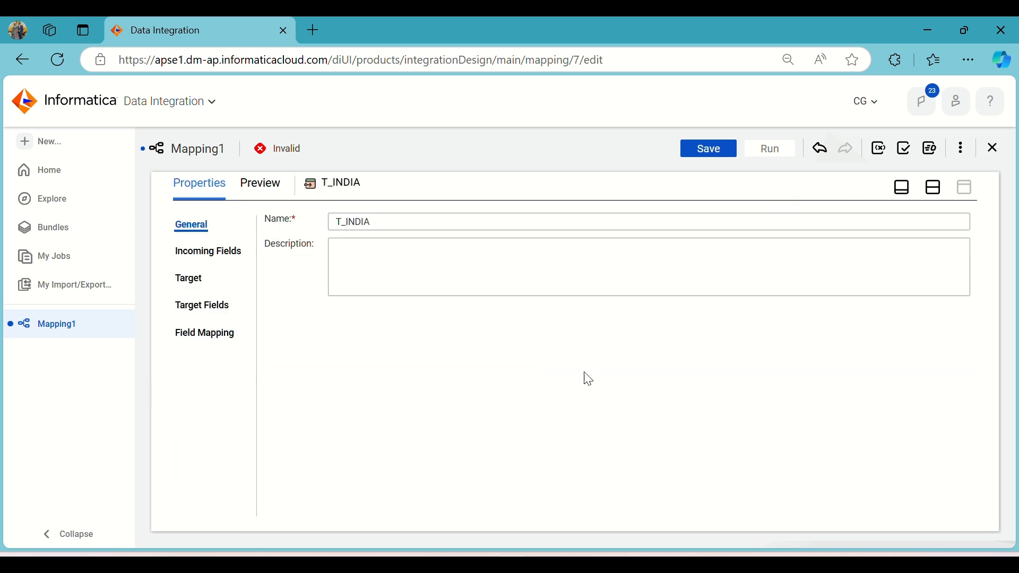
{"action": "left_click", "coordinate": [191, 278]}
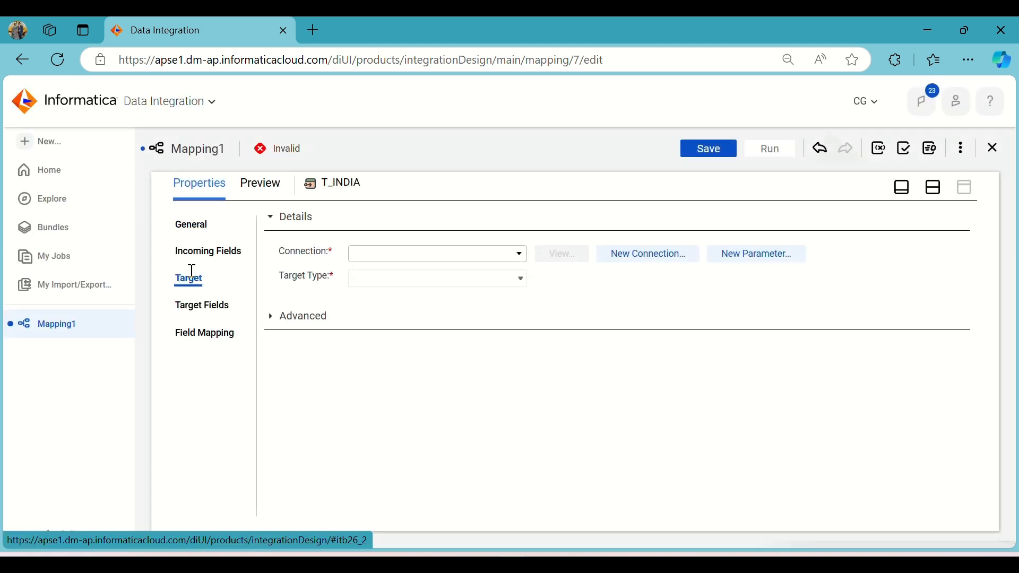
{"action": "left_click", "coordinate": [457, 259]}
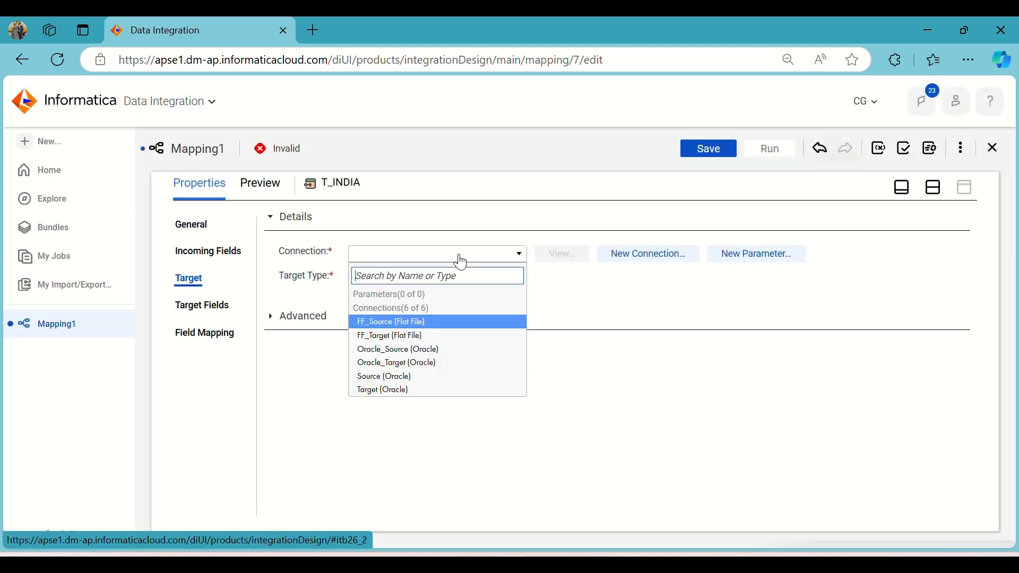
{"action": "left_click", "coordinate": [432, 391]}
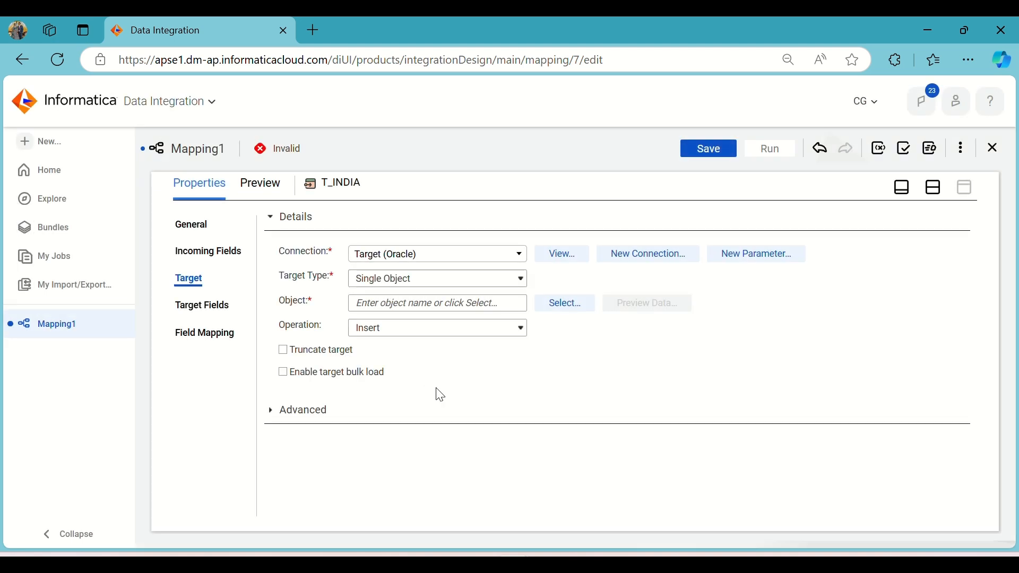
{"action": "left_click", "coordinate": [338, 355]}
Step: Switch to Oracle SQL Developer and run the T_Trans_details query in the Target worksheet
{"action": "left_click", "coordinate": [550, 562]}
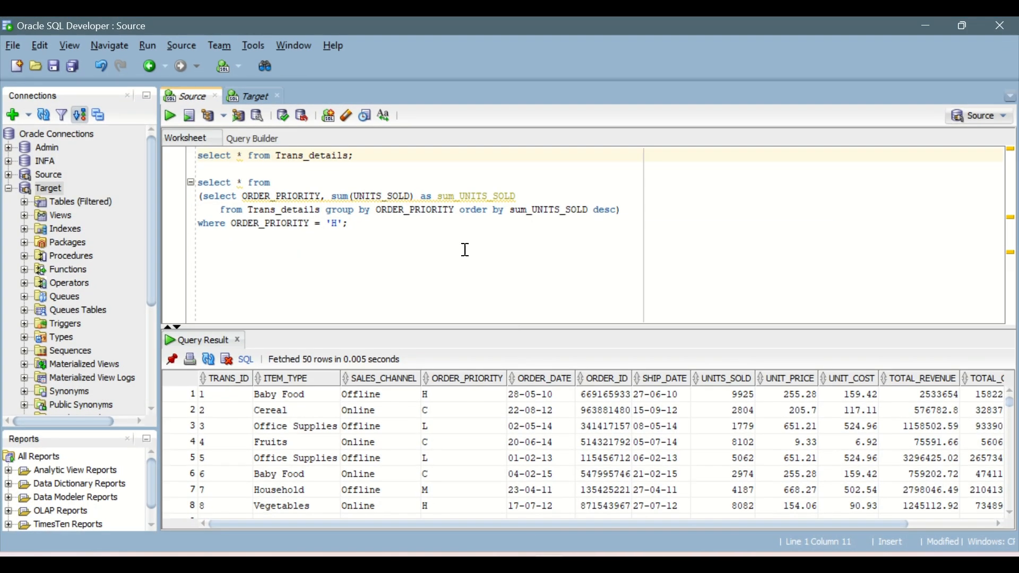
{"action": "left_click", "coordinate": [260, 95]}
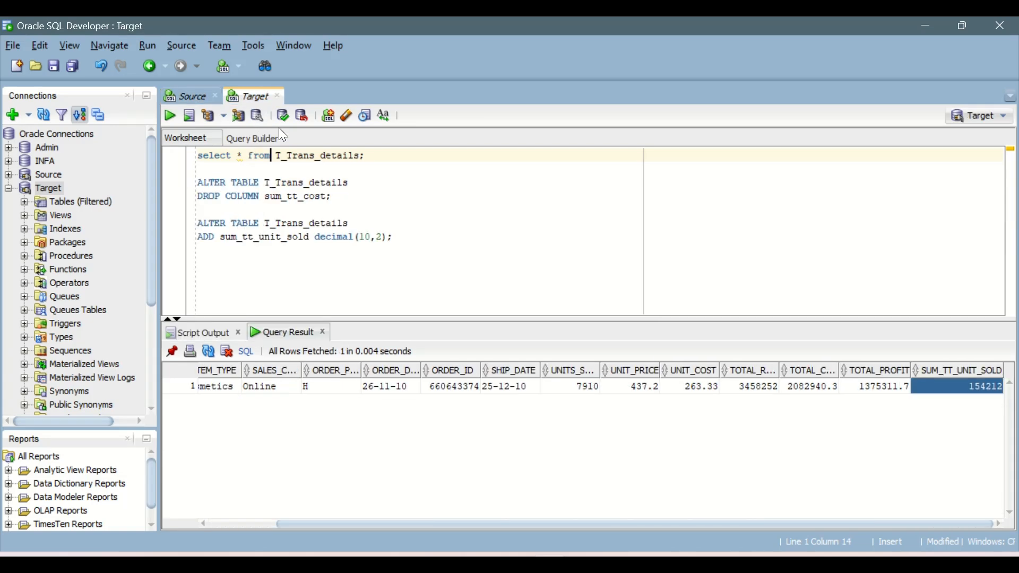
{"action": "left_click", "coordinate": [172, 118]}
Step: Replace the Target worksheet's SQL with CREATE TABLE statements for T_INDIA, T_AFRICA, T_DUBAI, T_USA and T_NEWZLAND, each with ID NUMBER(10), NAME VARCHAR2(20), SALARY NUMBER(10,2), COUNTRY VARCHAR2(10)
{"action": "left_click_drag", "start_coordinate": [399, 238], "coordinate": [181, 158]}
{"action": "type", "text": "c"}
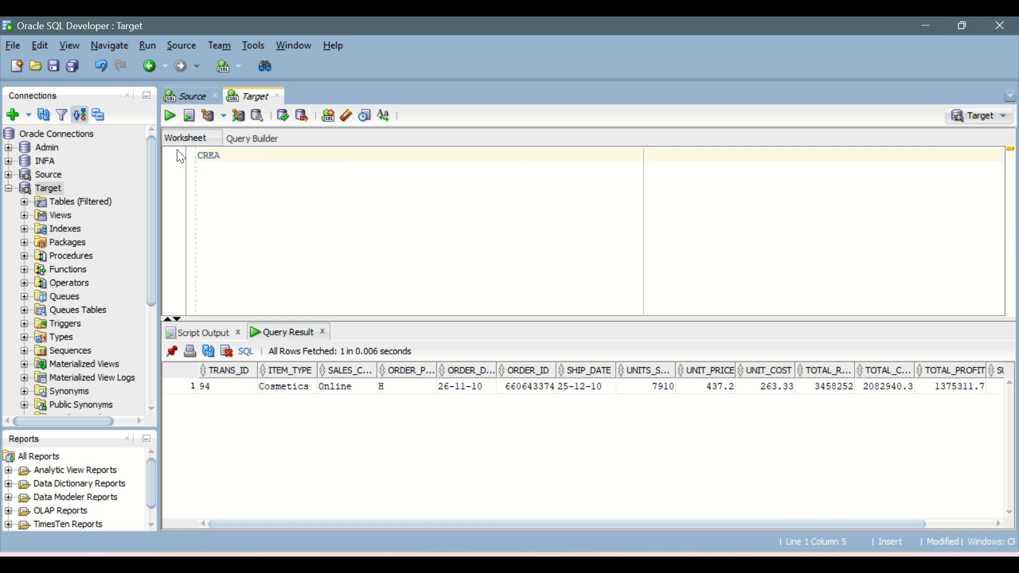
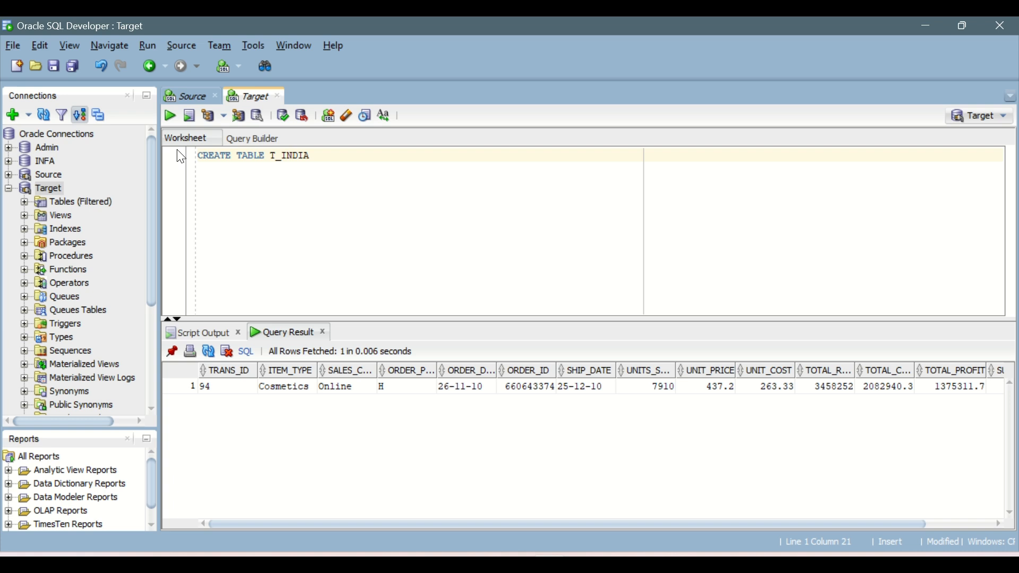
{"action": "key", "text": "Return"}
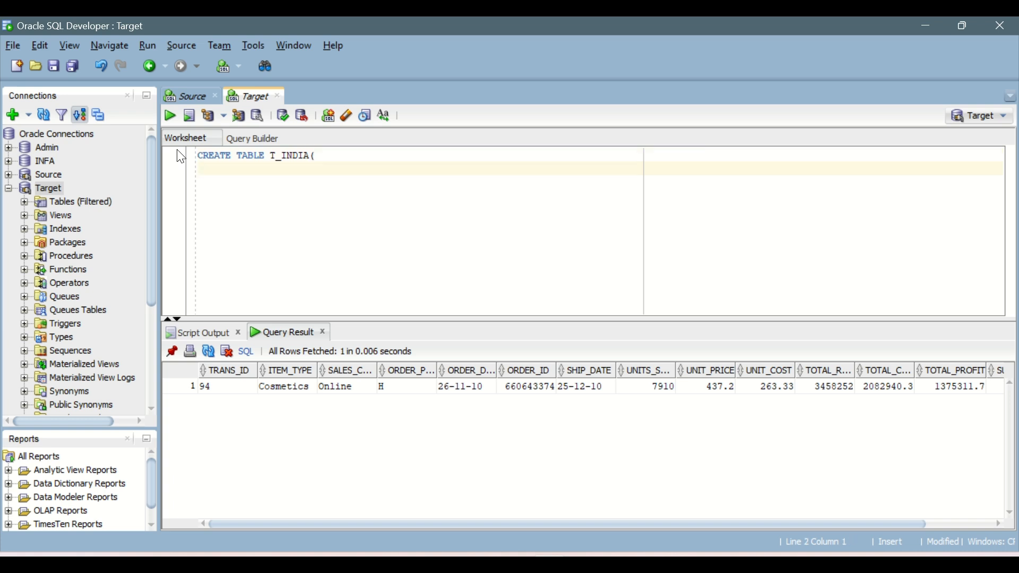
{"action": "type", "text": ");"}
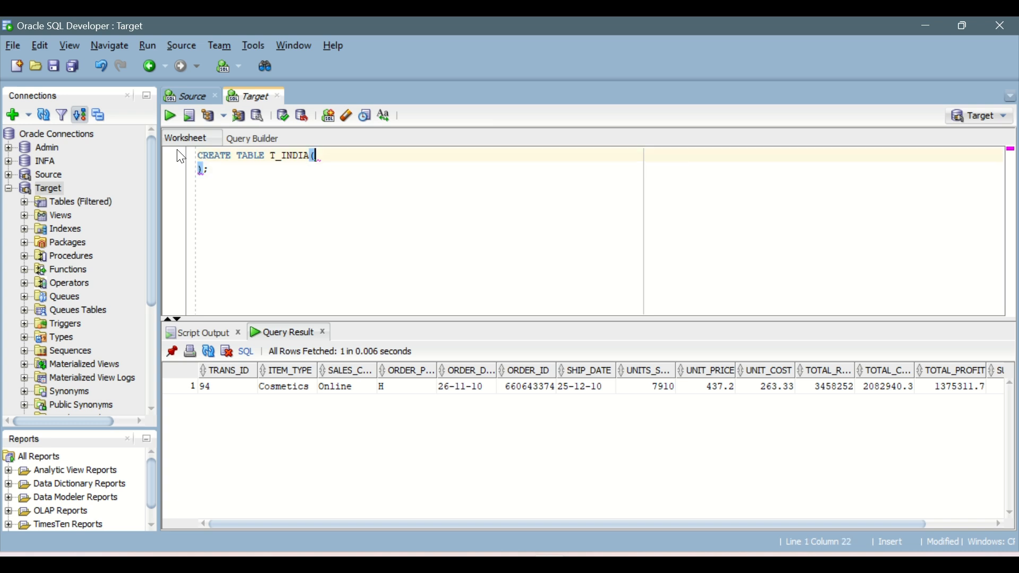
{"action": "key", "text": "Return"}
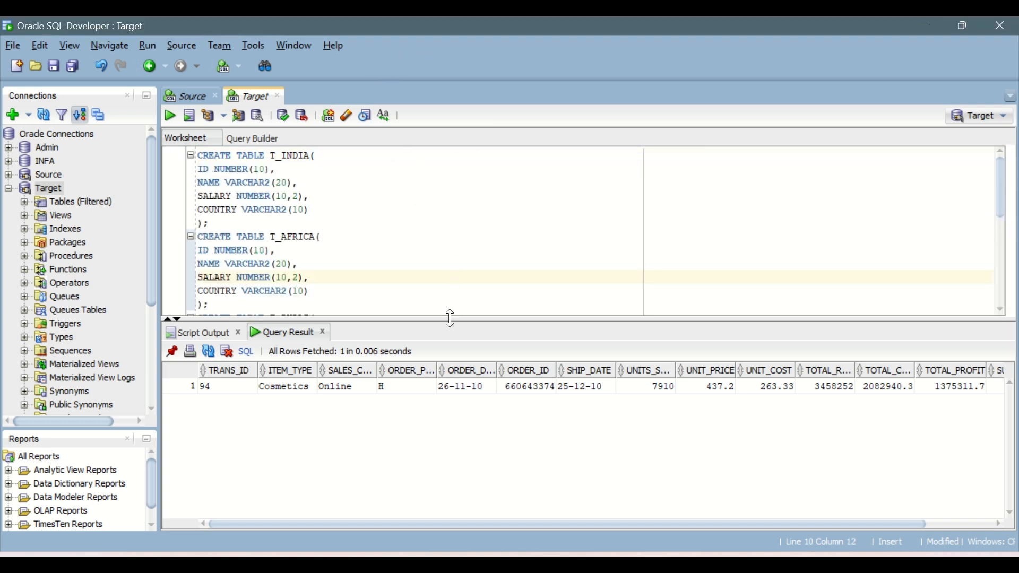
Step: Select all five CREATE TABLE statements in the Target worksheet and run them
{"action": "left_click_drag", "start_coordinate": [450, 319], "coordinate": [457, 421]}
{"action": "scroll", "coordinate": [312, 239], "scroll_direction": "down", "scroll_amount": 3}
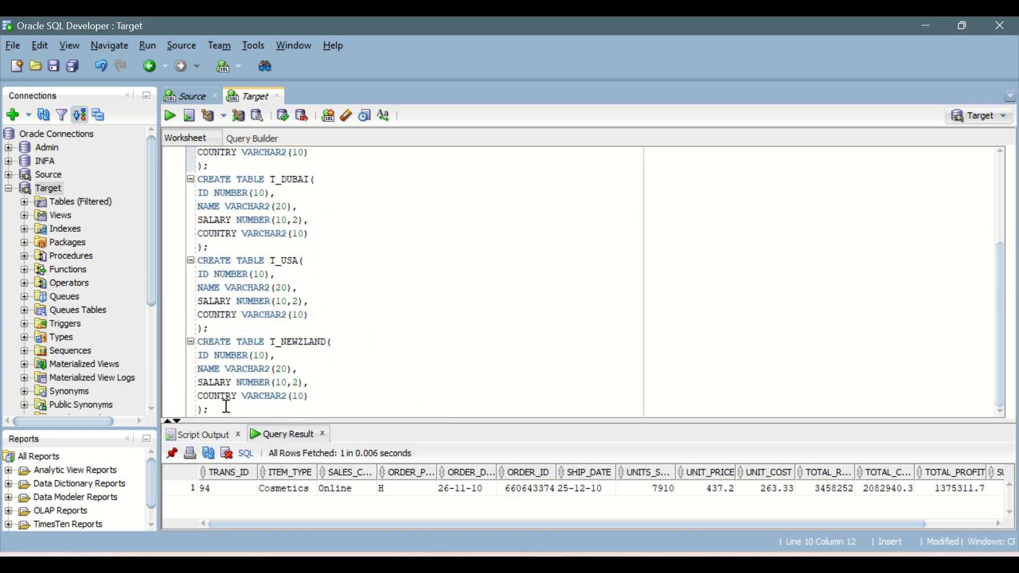
{"action": "left_click_drag", "start_coordinate": [226, 406], "coordinate": [199, 106]}
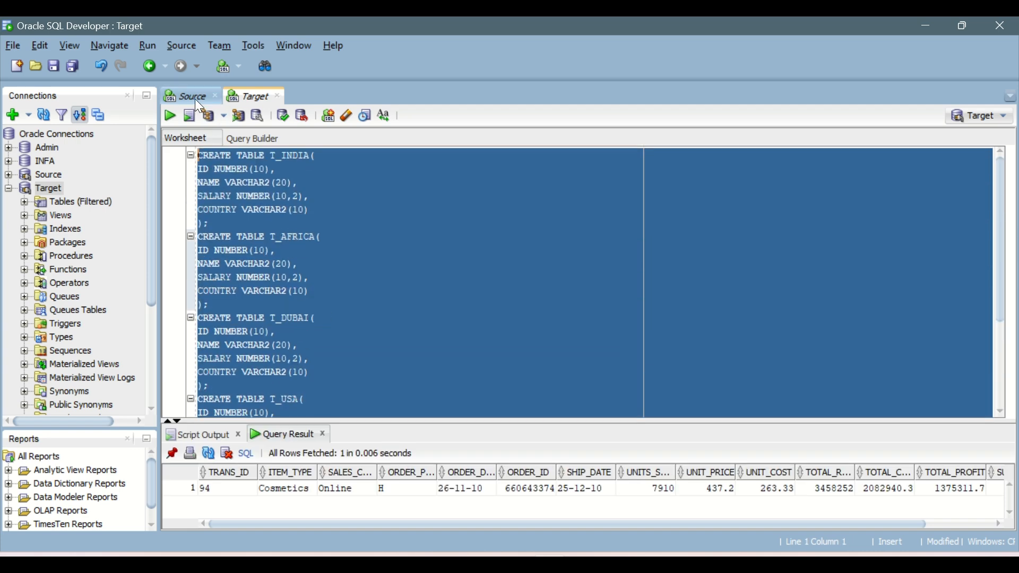
{"action": "left_click", "coordinate": [168, 116]}
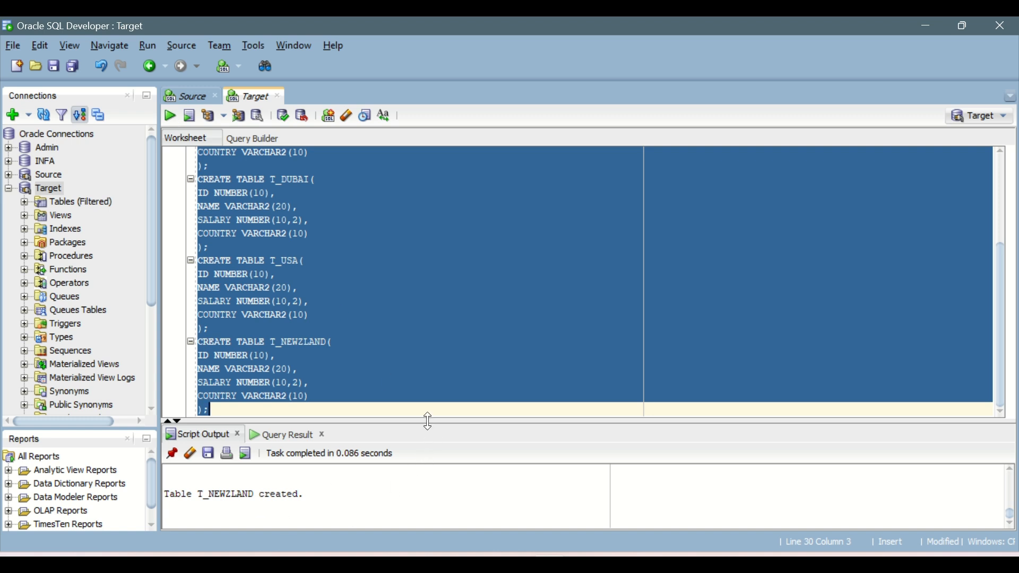
Step: Enlarge the script output area and check the creation message for each of the five country tables
{"action": "left_click_drag", "start_coordinate": [429, 422], "coordinate": [419, 361]}
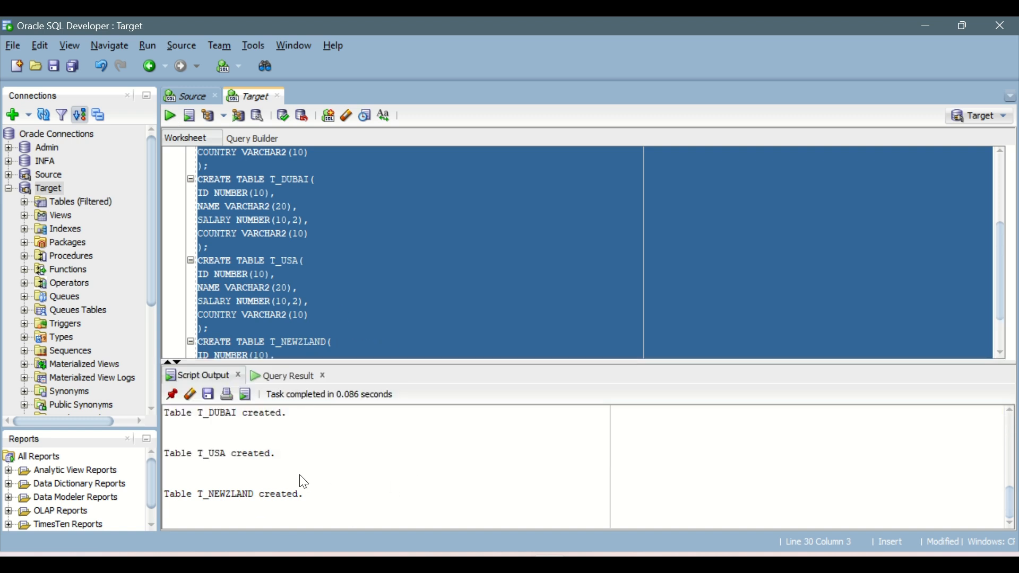
{"action": "scroll", "coordinate": [302, 480], "scroll_direction": "up", "scroll_amount": 5}
{"action": "scroll", "coordinate": [298, 477], "scroll_direction": "up", "scroll_amount": 1}
{"action": "scroll", "coordinate": [298, 477], "scroll_direction": "down", "scroll_amount": 1}
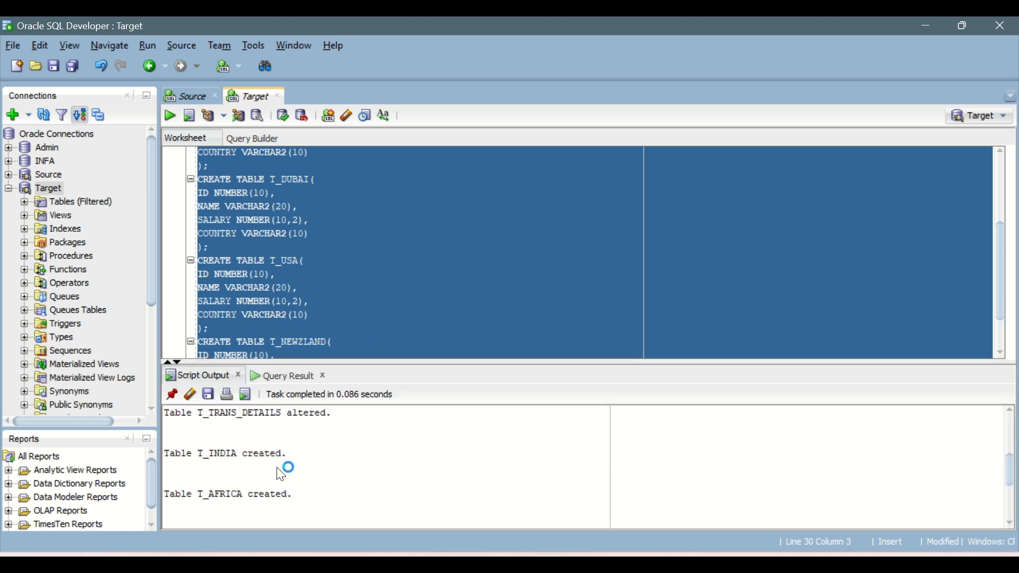
{"action": "scroll", "coordinate": [262, 480], "scroll_direction": "down", "scroll_amount": 1}
{"action": "scroll", "coordinate": [249, 476], "scroll_direction": "down", "scroll_amount": 1}
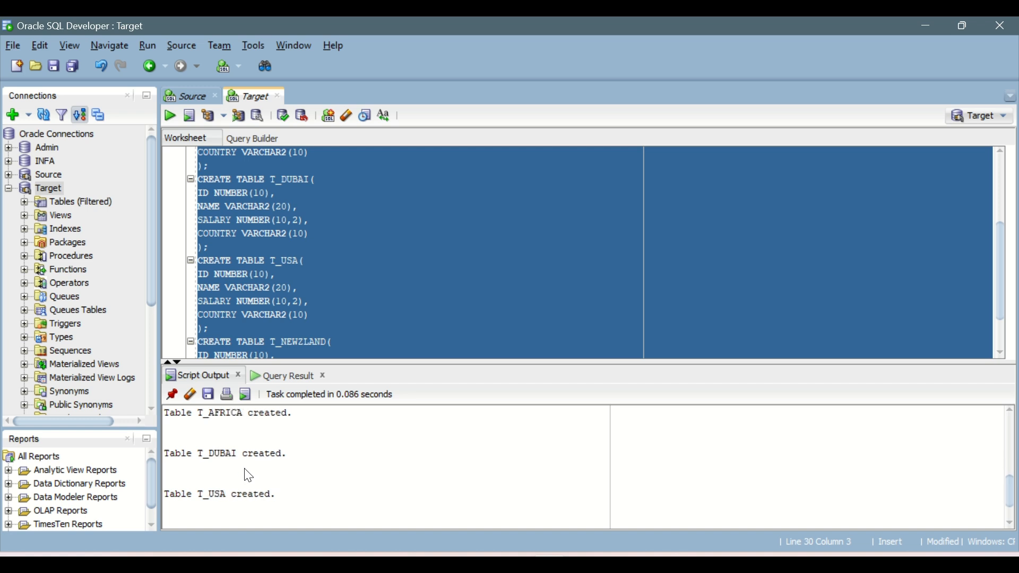
{"action": "scroll", "coordinate": [270, 467], "scroll_direction": "down", "scroll_amount": 1}
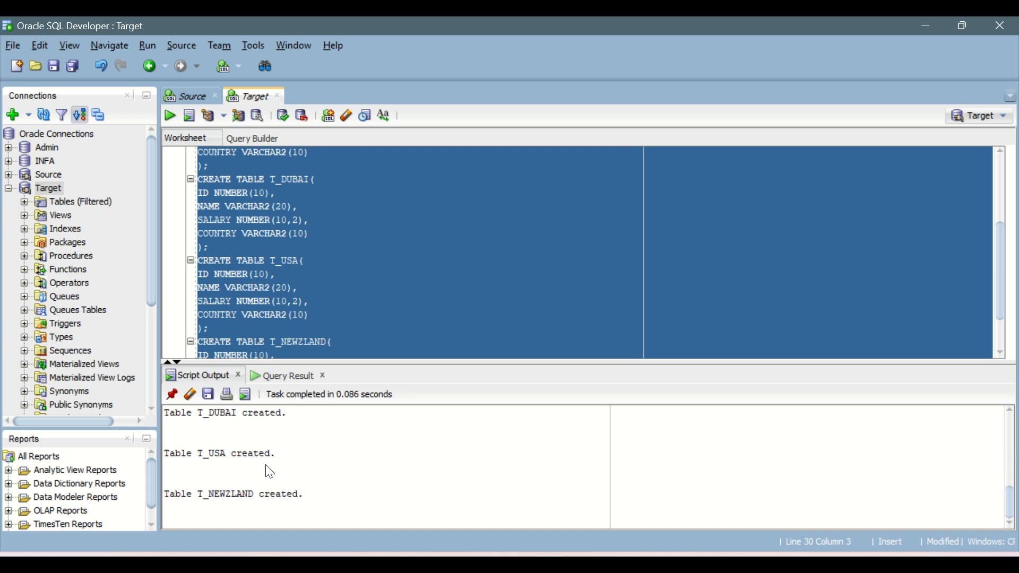
{"action": "left_click", "coordinate": [299, 316]}
{"action": "scroll", "coordinate": [345, 269], "scroll_direction": "down", "scroll_amount": 2}
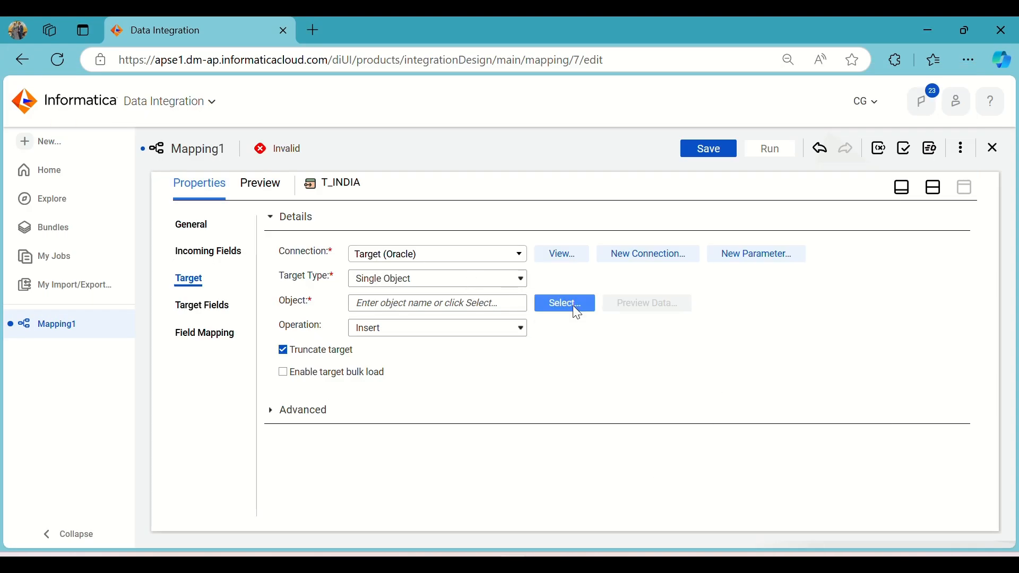
Step: Switch back to Informatica Data Integration and choose the existing table T_INDIA as the T_INDIA target's object
{"action": "left_click", "coordinate": [573, 306]}
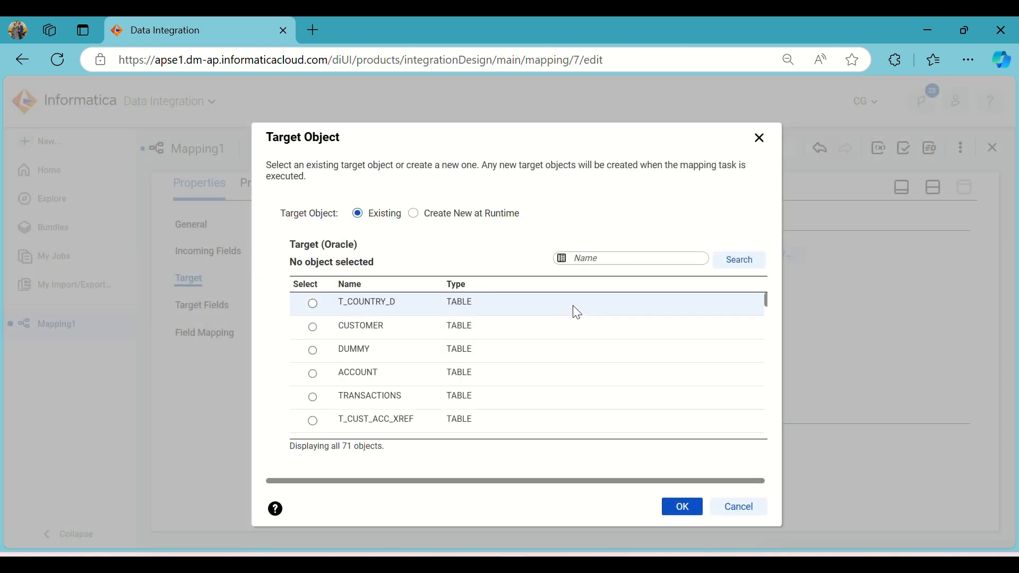
{"action": "scroll", "coordinate": [509, 333], "scroll_direction": "down", "scroll_amount": 2}
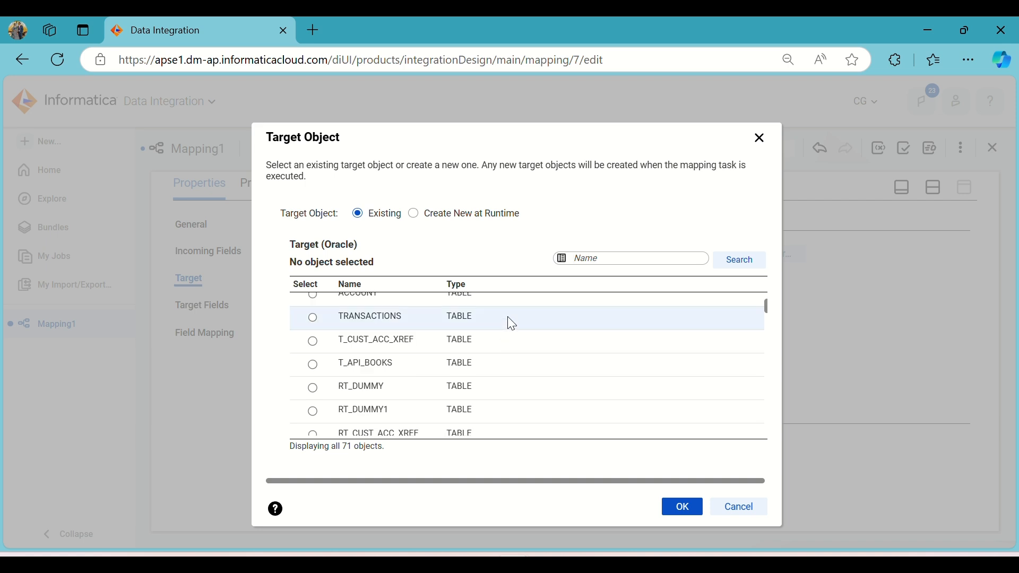
{"action": "scroll", "coordinate": [508, 318], "scroll_direction": "down", "scroll_amount": 10}
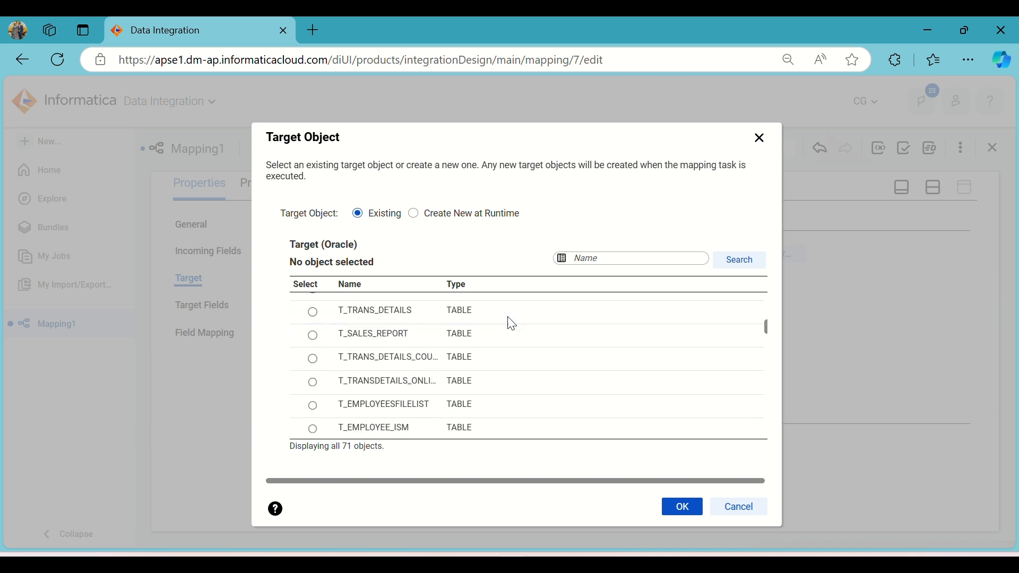
{"action": "scroll", "coordinate": [512, 324], "scroll_direction": "down", "scroll_amount": 5}
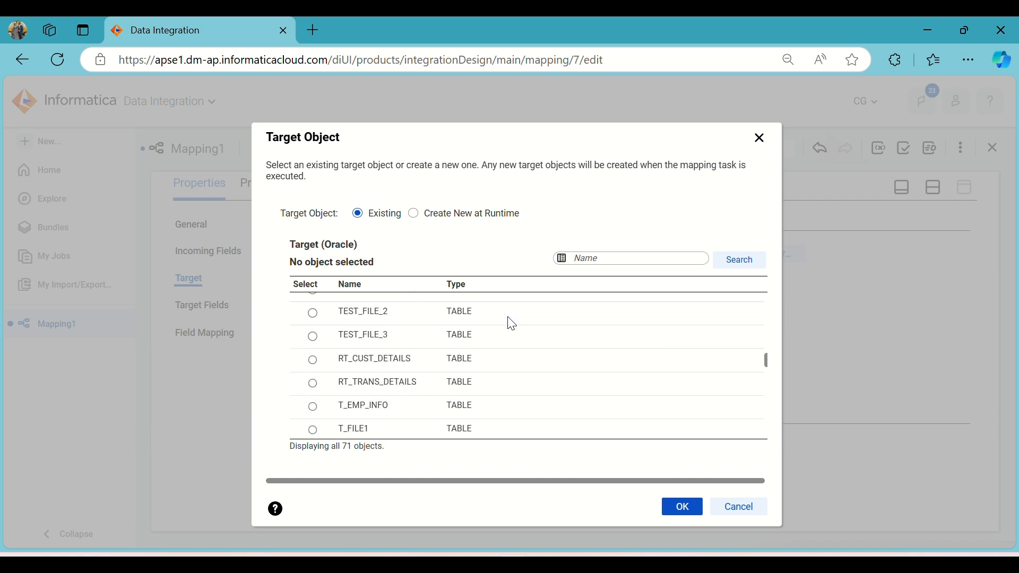
{"action": "scroll", "coordinate": [511, 323], "scroll_direction": "down", "scroll_amount": 5}
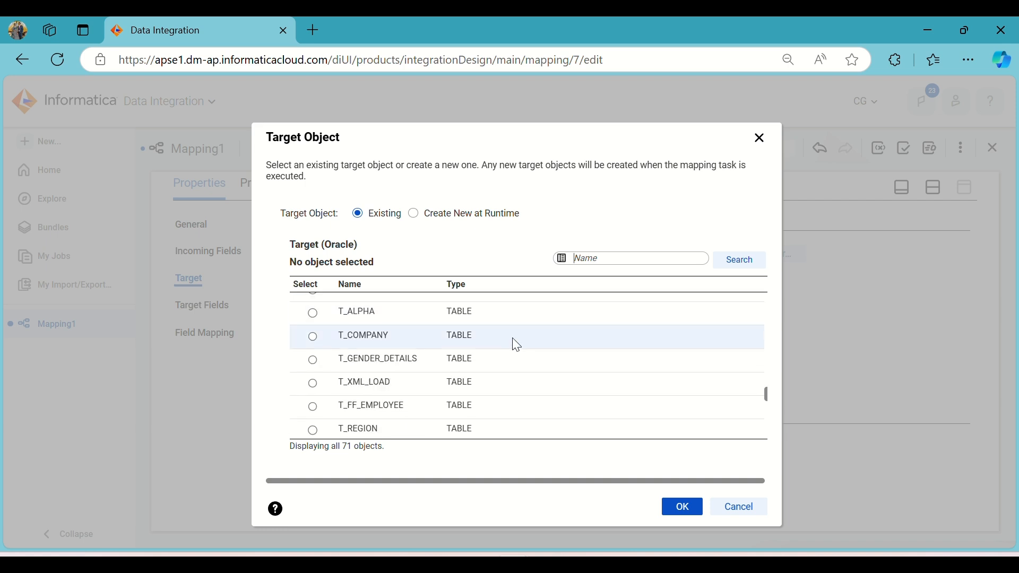
{"action": "scroll", "coordinate": [517, 348], "scroll_direction": "down", "scroll_amount": 5}
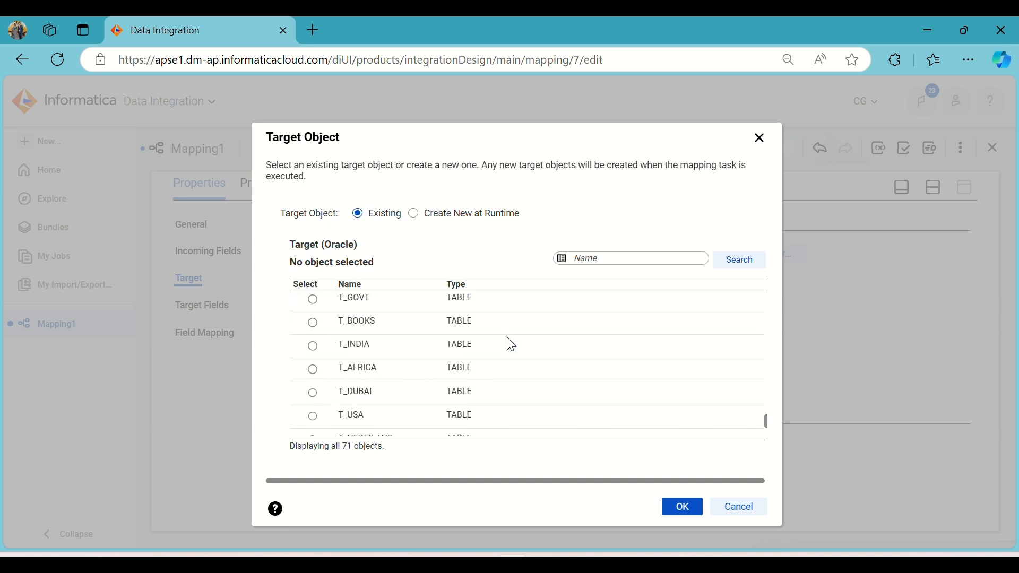
{"action": "left_click", "coordinate": [371, 346]}
{"action": "left_click", "coordinate": [681, 508]}
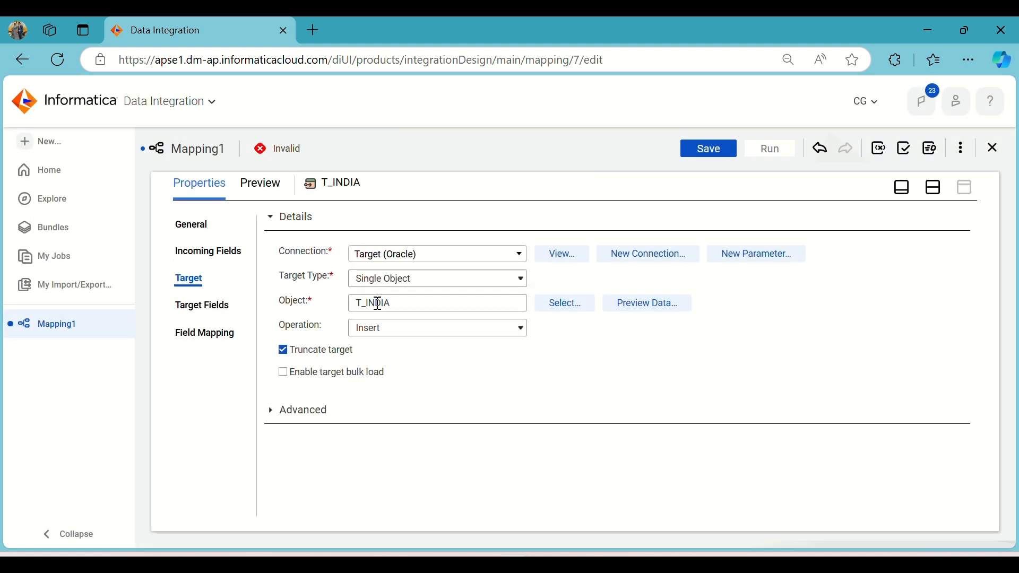
Step: Review the T_INDIA target's fields and field mapping, and return to the split design view
{"action": "left_click", "coordinate": [194, 305]}
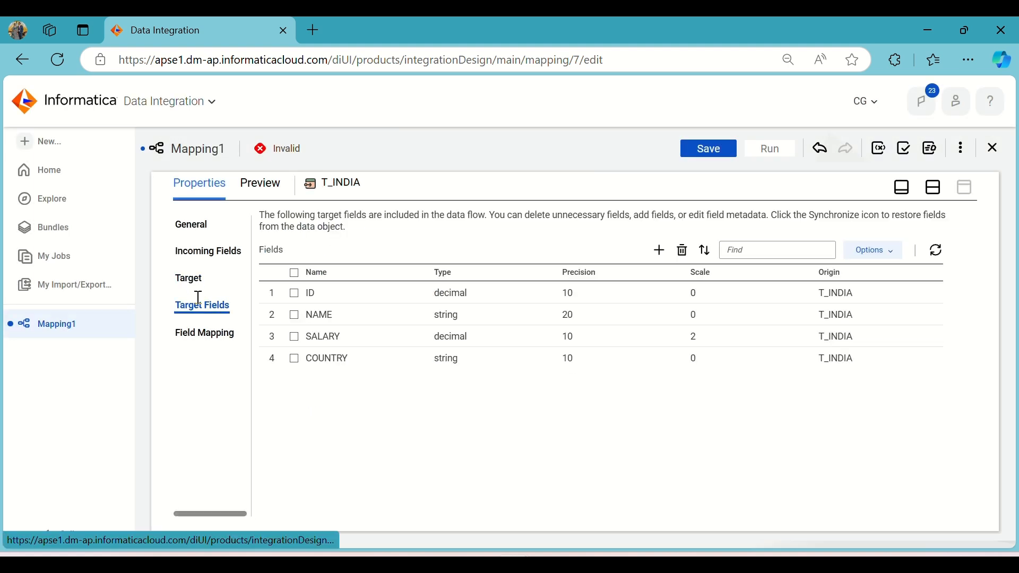
{"action": "left_click", "coordinate": [207, 333]}
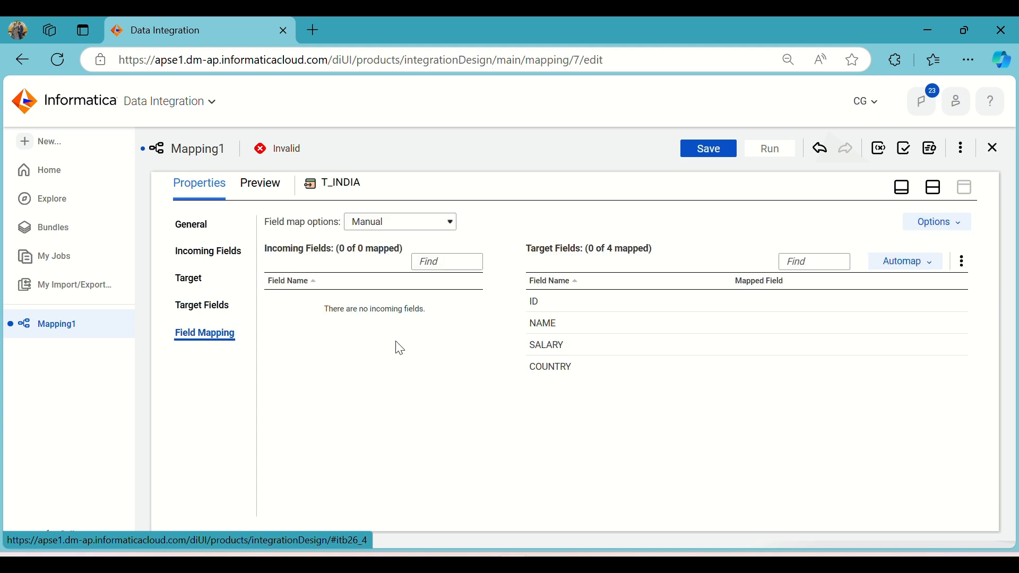
{"action": "left_click", "coordinate": [939, 189]}
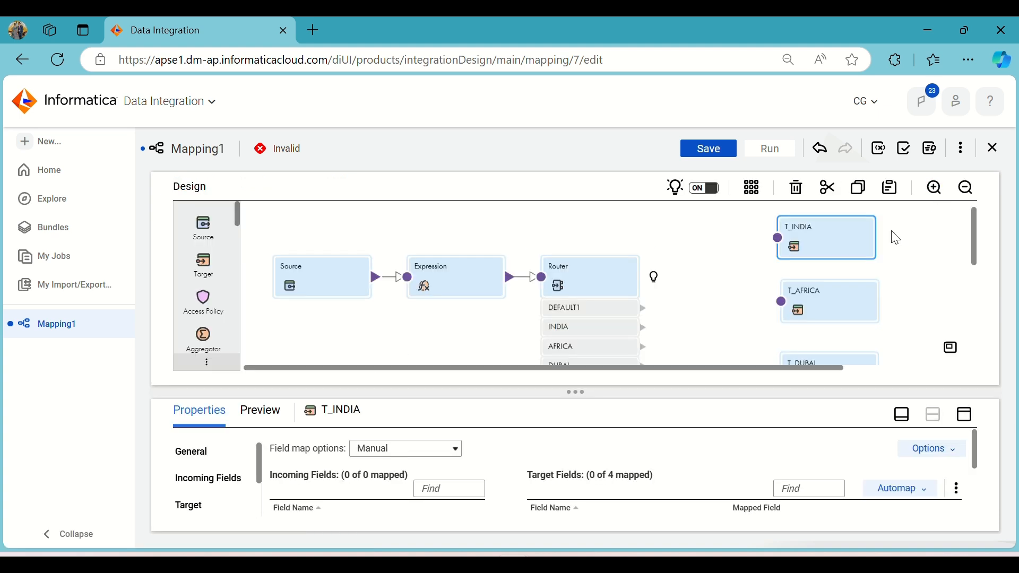
Step: Set the T_AFRICA target's connection to Target (Oracle)
{"action": "left_click", "coordinate": [835, 308]}
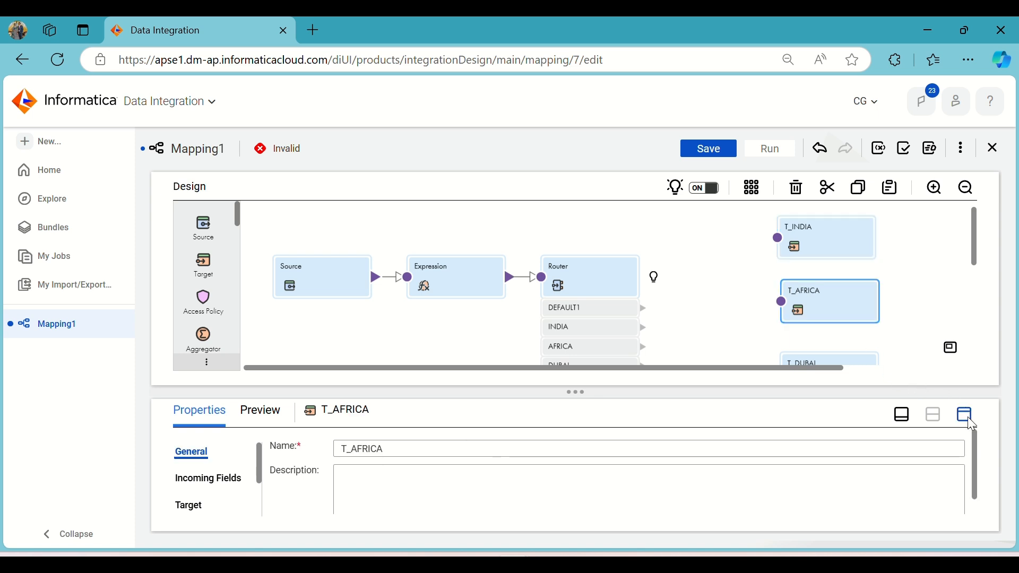
{"action": "left_click", "coordinate": [965, 414]}
{"action": "left_click", "coordinate": [196, 278]}
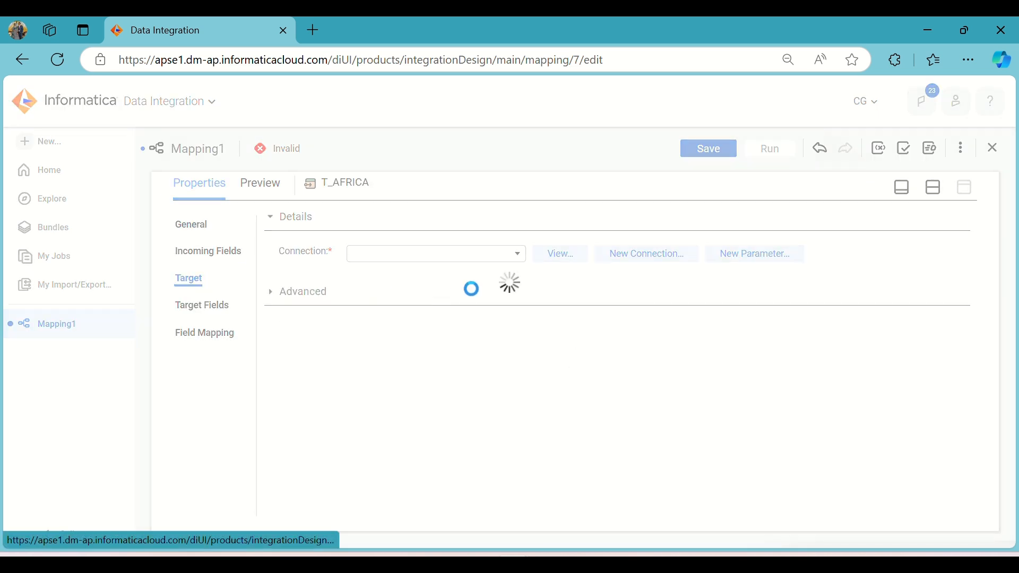
{"action": "left_click", "coordinate": [504, 257]}
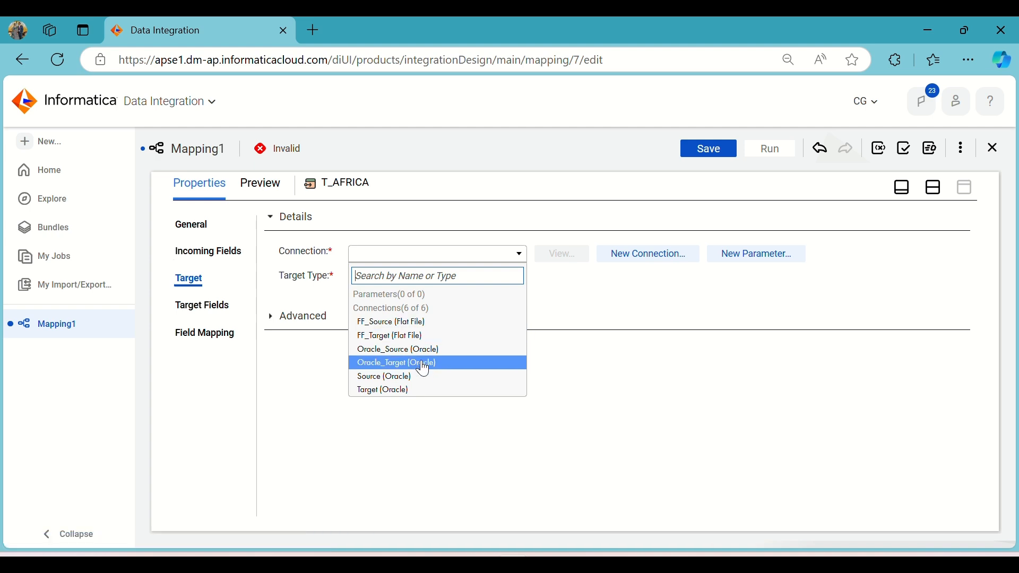
{"action": "left_click", "coordinate": [416, 390]}
Step: Choose the existing table T_AFRICA as the T_AFRICA target's object and enable truncating the target
{"action": "left_click", "coordinate": [568, 308]}
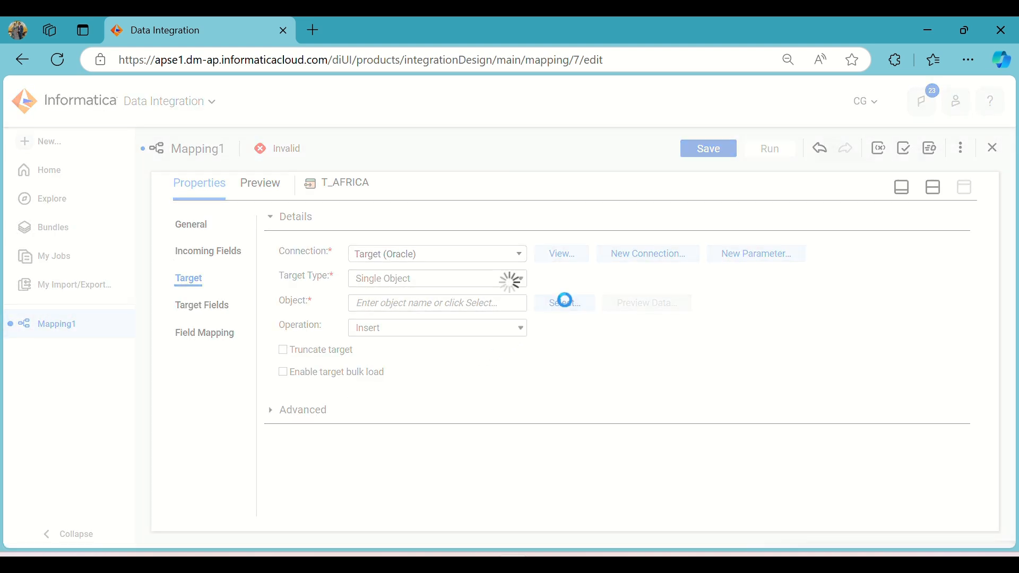
{"action": "scroll", "coordinate": [481, 316], "scroll_direction": "down", "scroll_amount": 10}
{"action": "scroll", "coordinate": [478, 312], "scroll_direction": "down", "scroll_amount": 5}
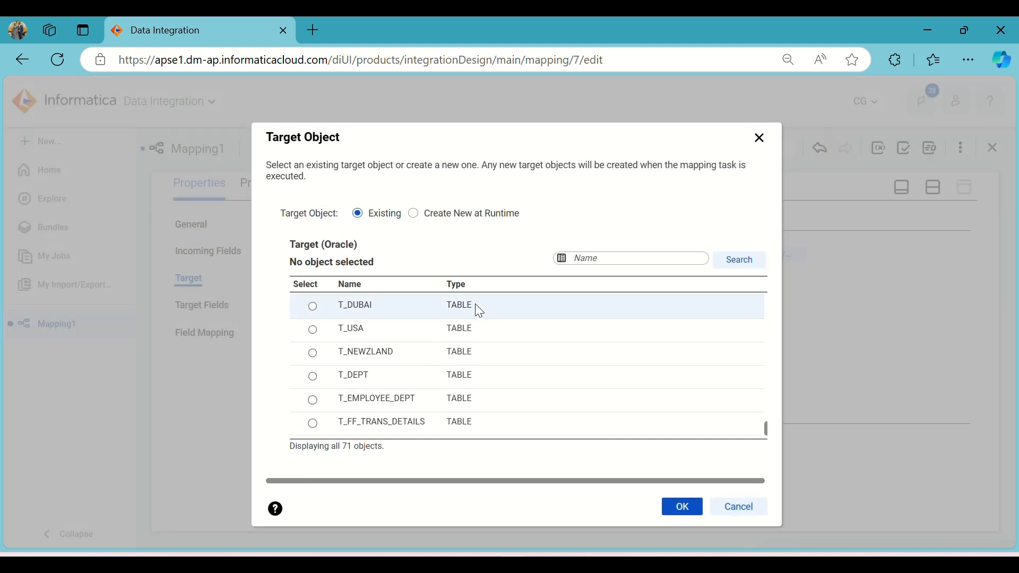
{"action": "scroll", "coordinate": [363, 323], "scroll_direction": "up", "scroll_amount": 2}
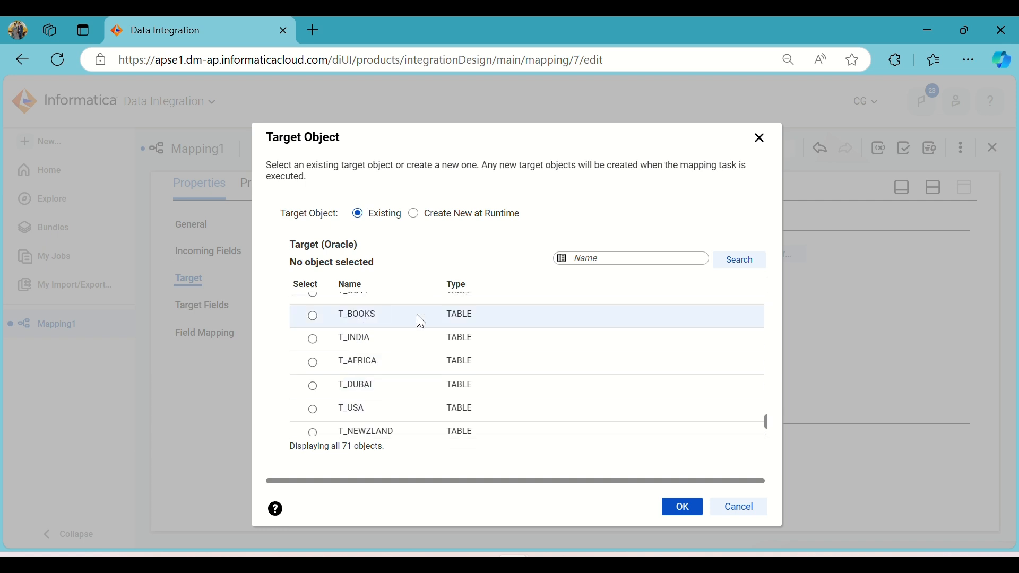
{"action": "left_click", "coordinate": [405, 360]}
{"action": "left_click", "coordinate": [681, 506]}
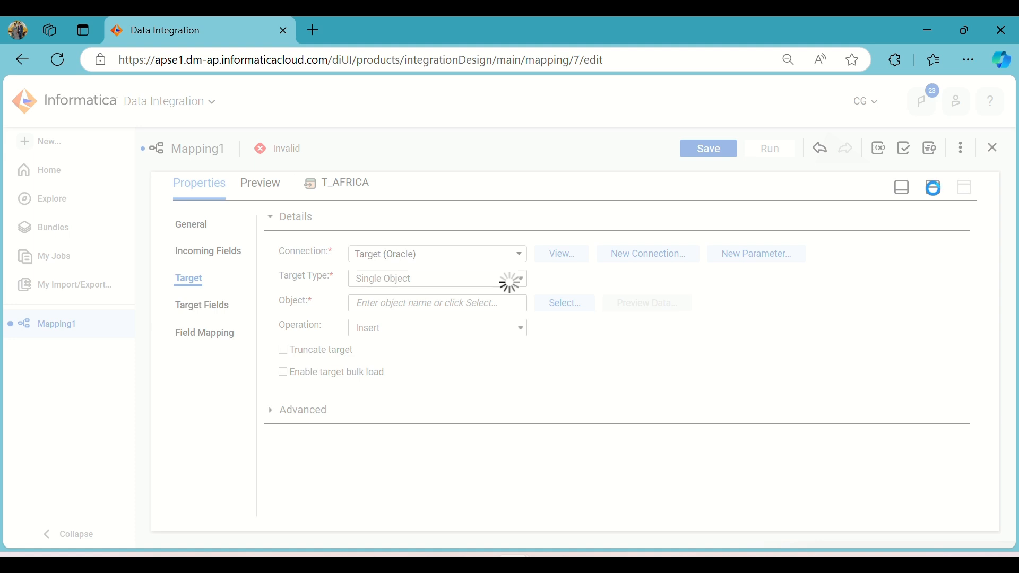
{"action": "left_click", "coordinate": [320, 355]}
{"action": "left_click", "coordinate": [935, 189]}
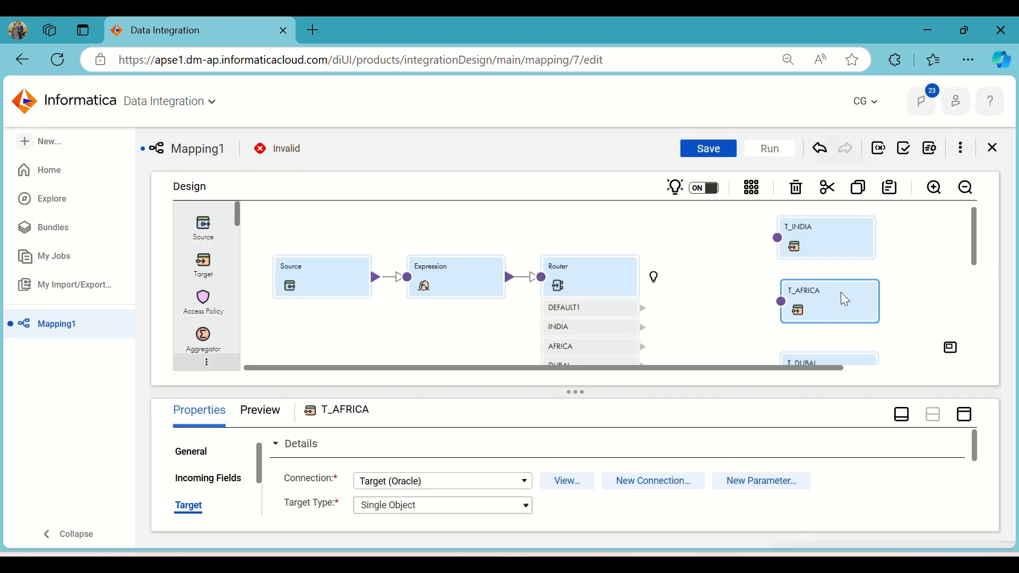
Step: Set the T_DUBAI target's connection to Target (Oracle)
{"action": "scroll", "coordinate": [841, 300], "scroll_direction": "down", "scroll_amount": 1}
{"action": "left_click", "coordinate": [823, 281]}
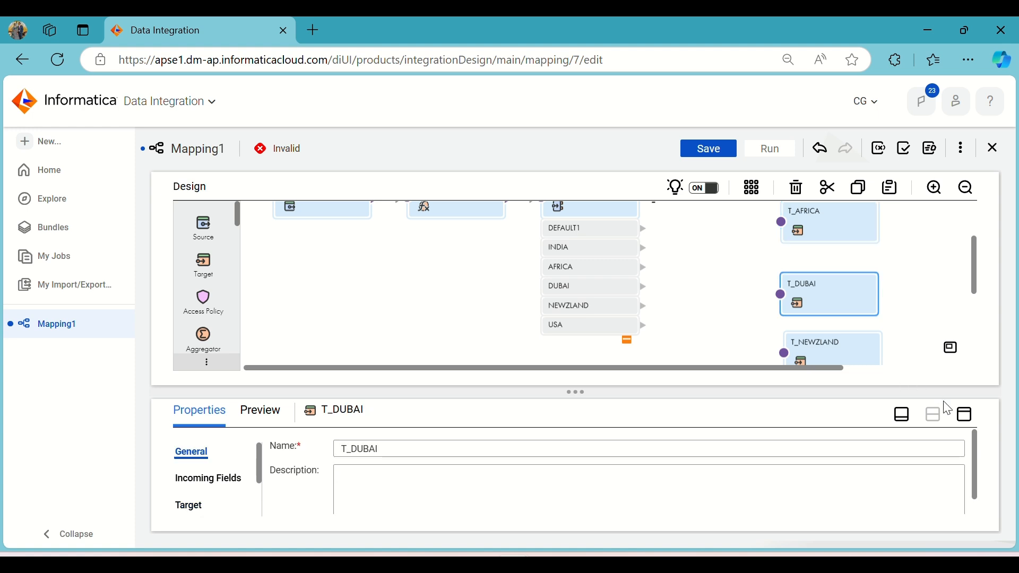
{"action": "left_click", "coordinate": [965, 419]}
{"action": "left_click", "coordinate": [202, 284]}
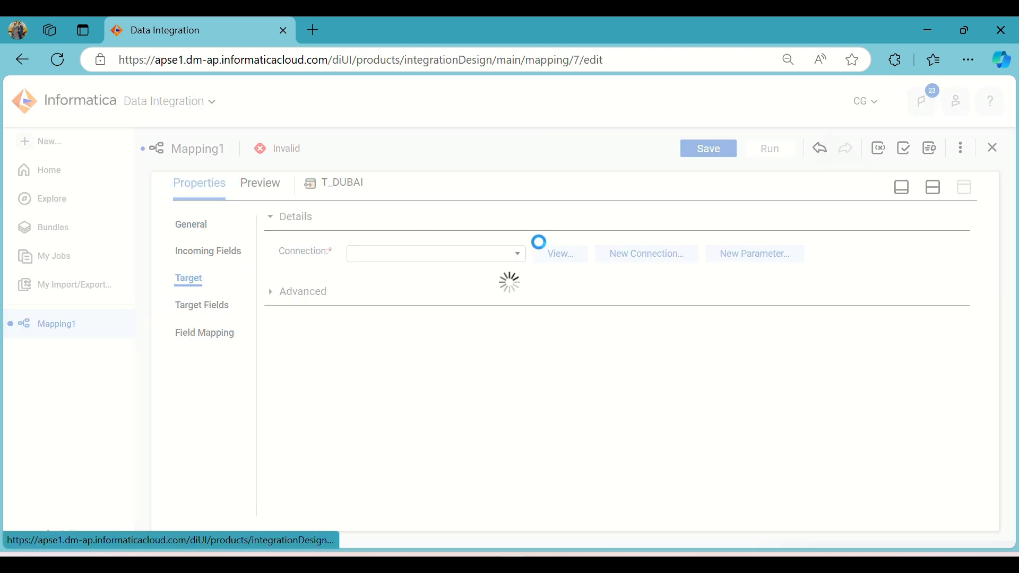
{"action": "left_click", "coordinate": [517, 255]}
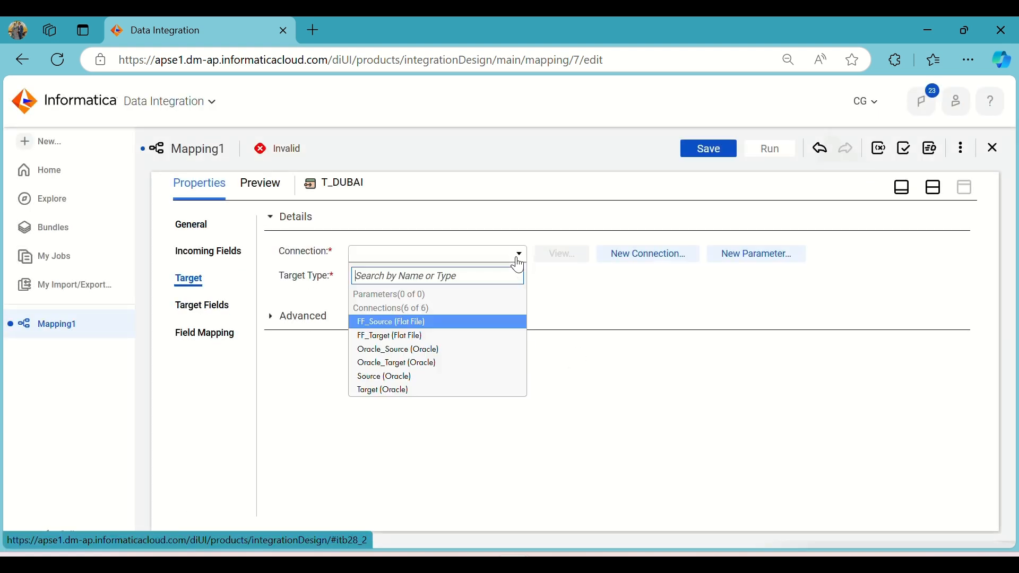
{"action": "left_click", "coordinate": [419, 391]}
Step: Choose the existing table T_DUBAI as the T_DUBAI target's object and enable truncating the target
{"action": "left_click", "coordinate": [566, 304]}
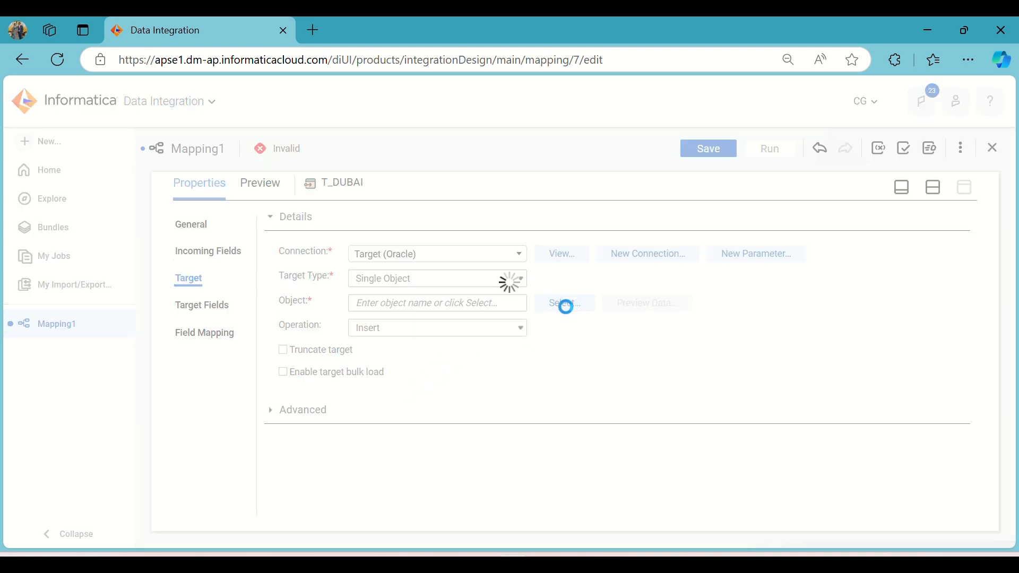
{"action": "scroll", "coordinate": [536, 329], "scroll_direction": "down", "scroll_amount": 15}
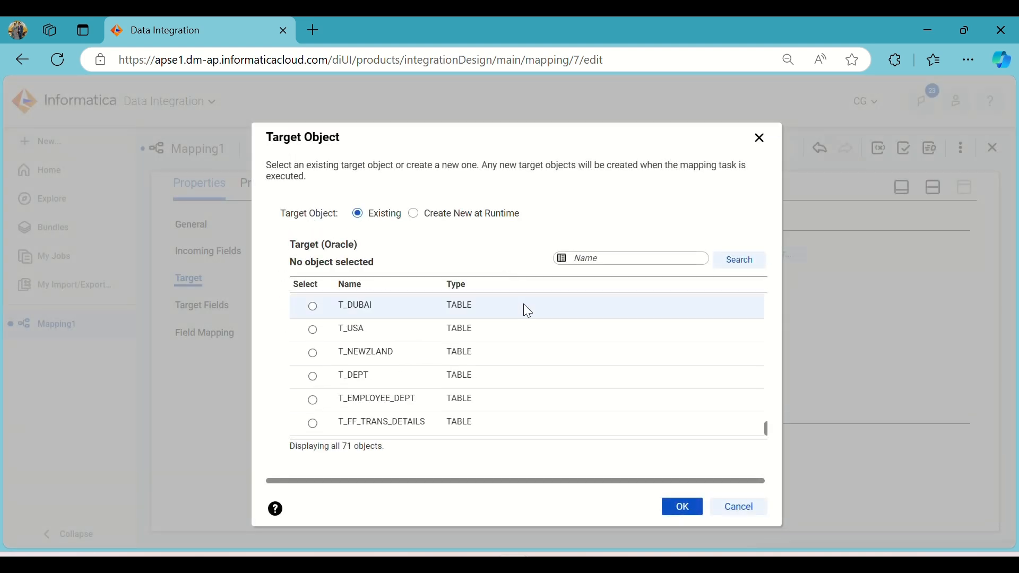
{"action": "left_click", "coordinate": [332, 316]}
{"action": "left_click", "coordinate": [685, 507]}
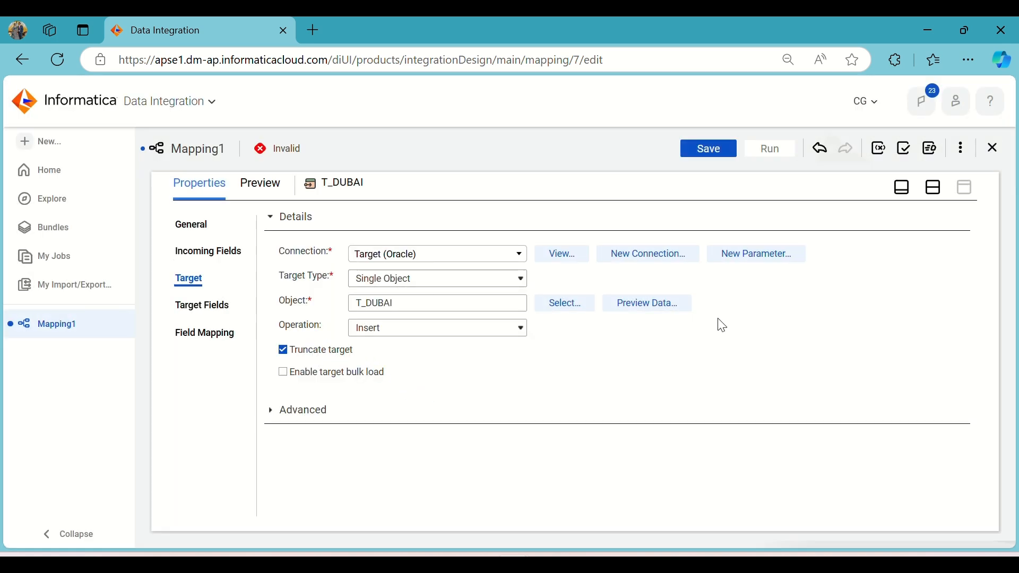
{"action": "left_click", "coordinate": [939, 187]}
Step: Set the T_NEWZLAND target's connection to Target (Oracle)
{"action": "scroll", "coordinate": [861, 284], "scroll_direction": "down", "scroll_amount": 2}
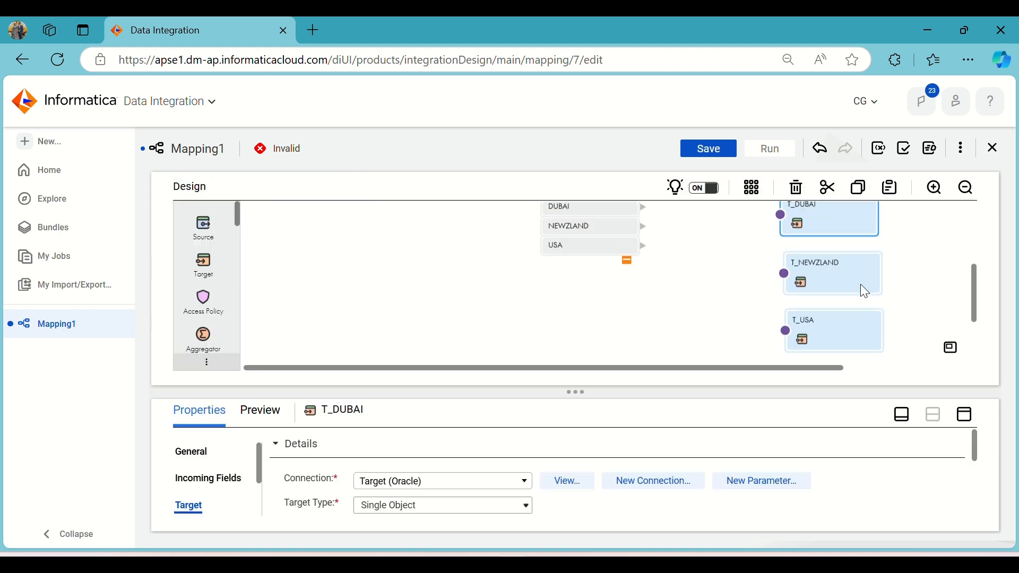
{"action": "left_click", "coordinate": [841, 280]}
{"action": "left_click", "coordinate": [965, 415]}
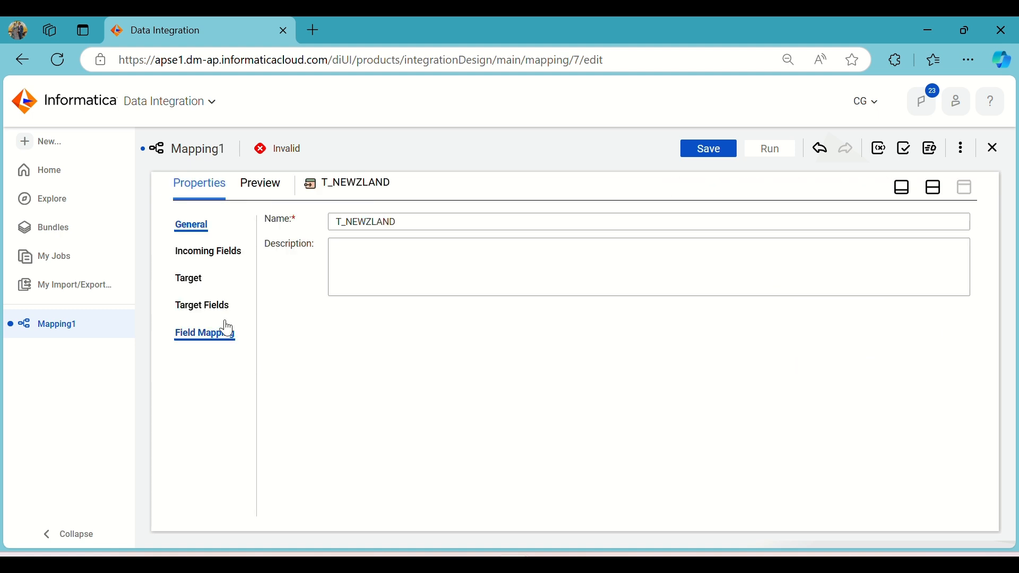
{"action": "left_click", "coordinate": [189, 279]}
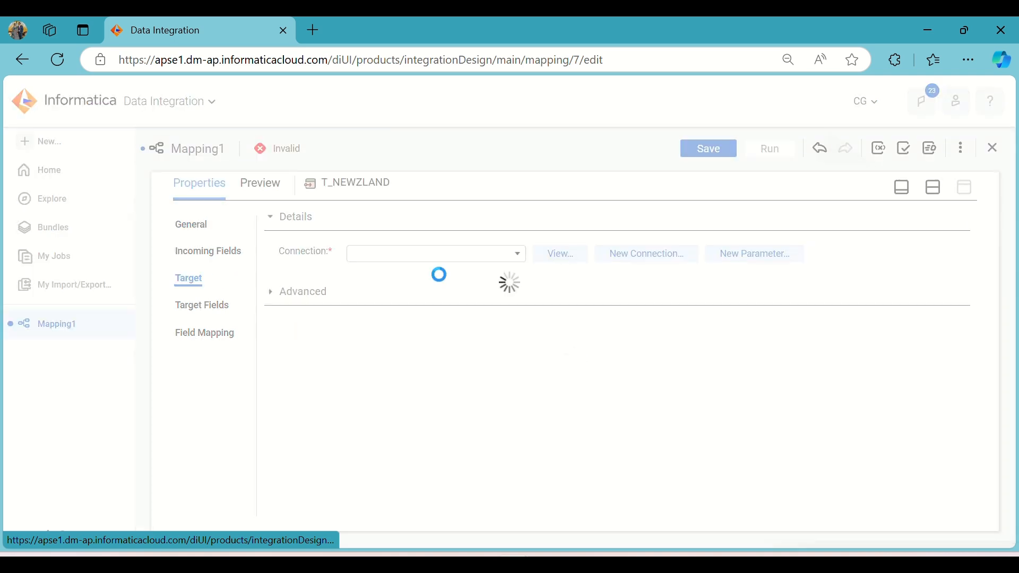
{"action": "left_click", "coordinate": [453, 255]}
{"action": "left_click", "coordinate": [452, 390]}
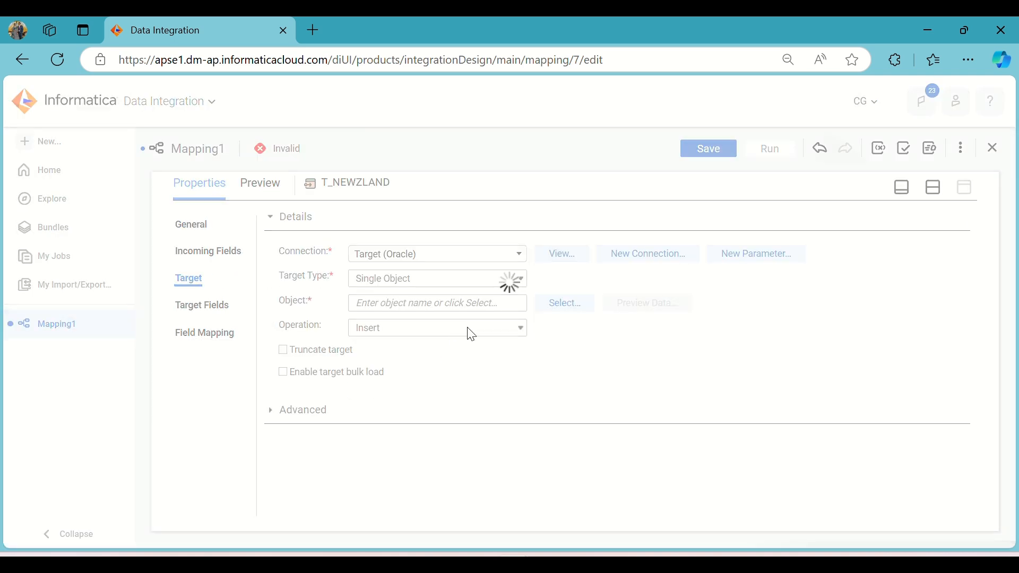
Step: Choose the existing table T_NEWZLAND as the T_NEWZLAND target's object and enable truncating the target
{"action": "left_click", "coordinate": [570, 302]}
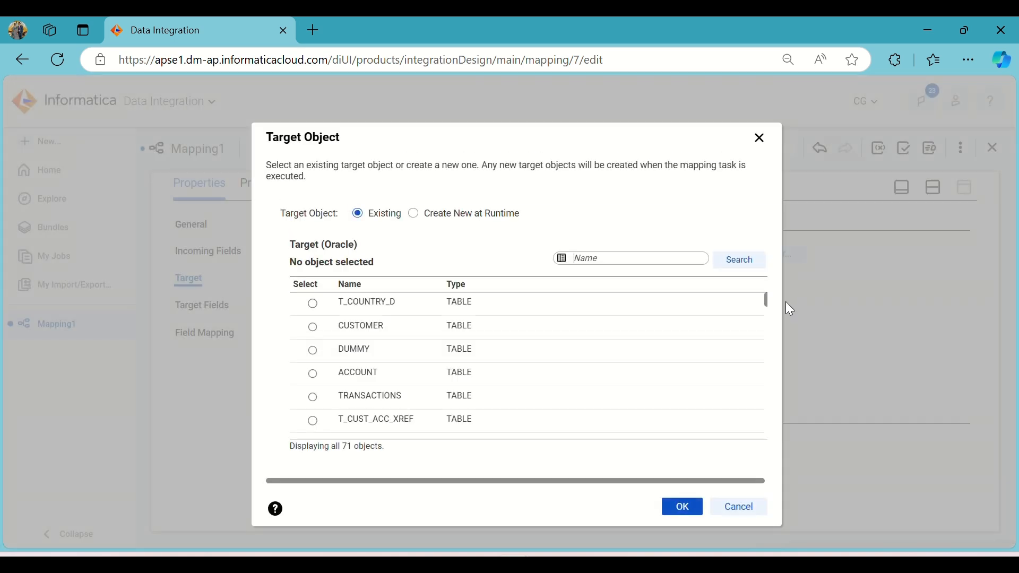
{"action": "left_click_drag", "start_coordinate": [769, 303], "coordinate": [770, 428]}
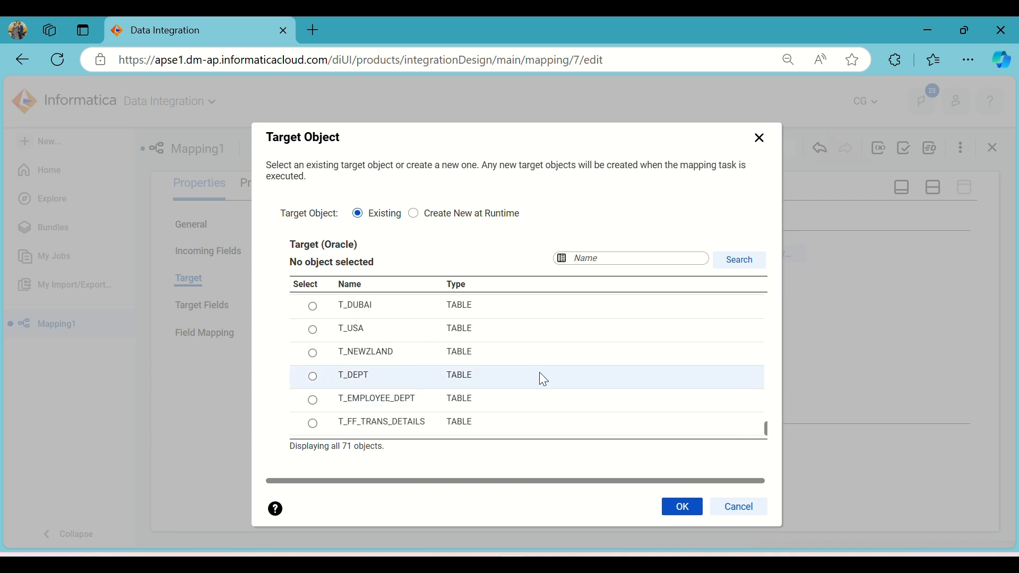
{"action": "left_click", "coordinate": [442, 351]}
{"action": "left_click", "coordinate": [696, 511]}
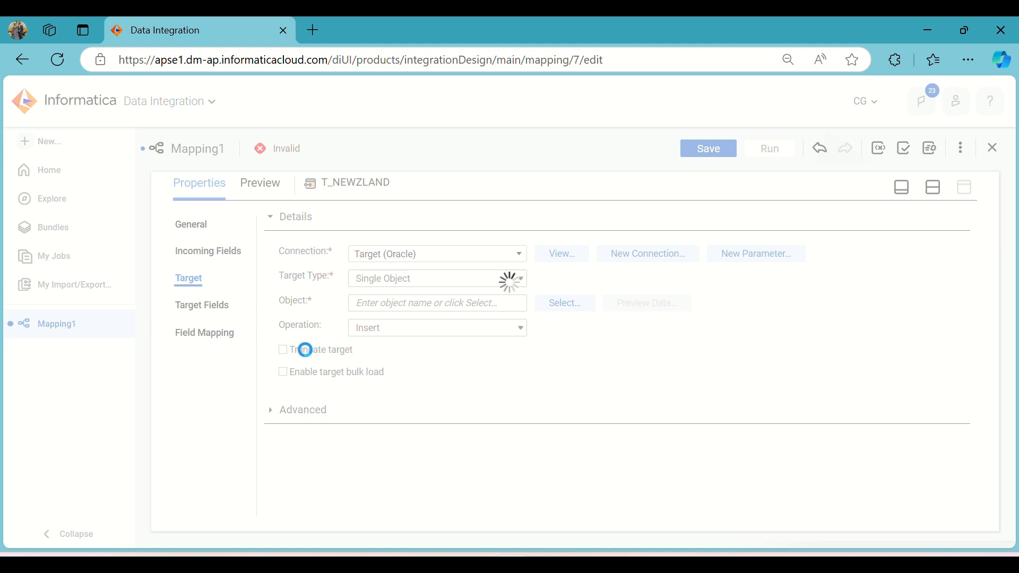
{"action": "left_click", "coordinate": [310, 354]}
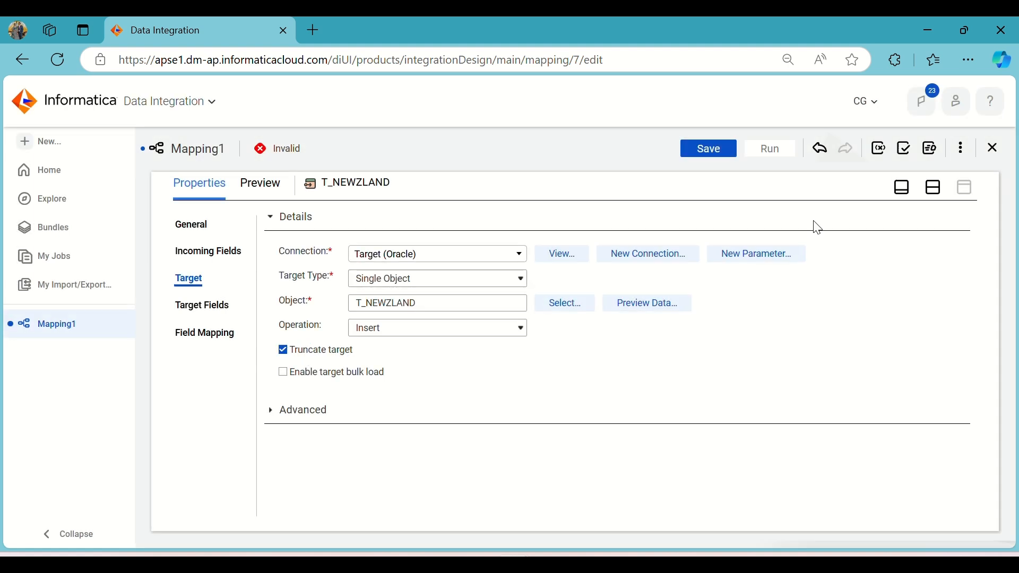
{"action": "left_click", "coordinate": [937, 190]}
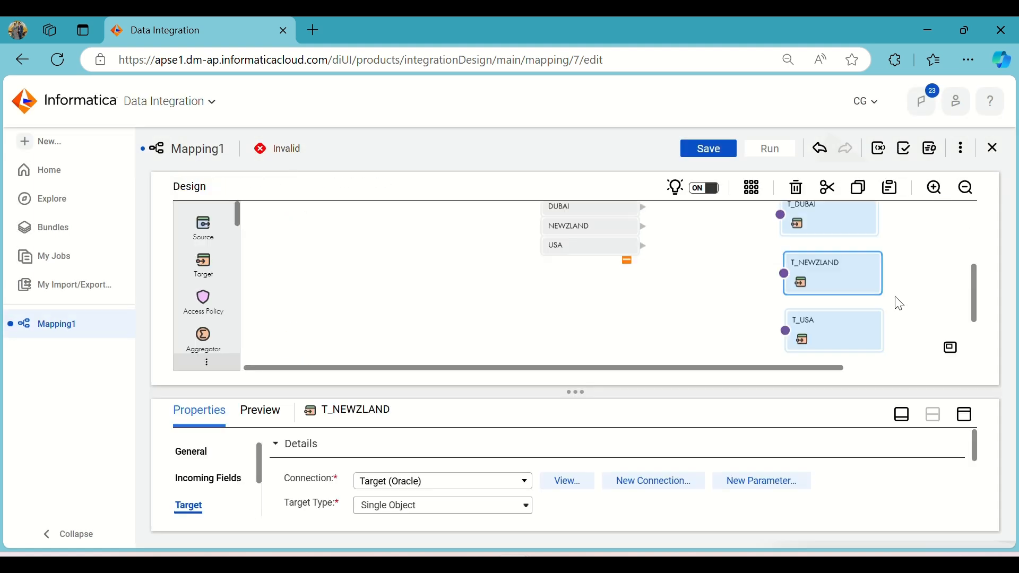
Step: Set the T_USA target's connection to Target (Oracle)
{"action": "left_click", "coordinate": [842, 327]}
{"action": "left_click", "coordinate": [965, 415]}
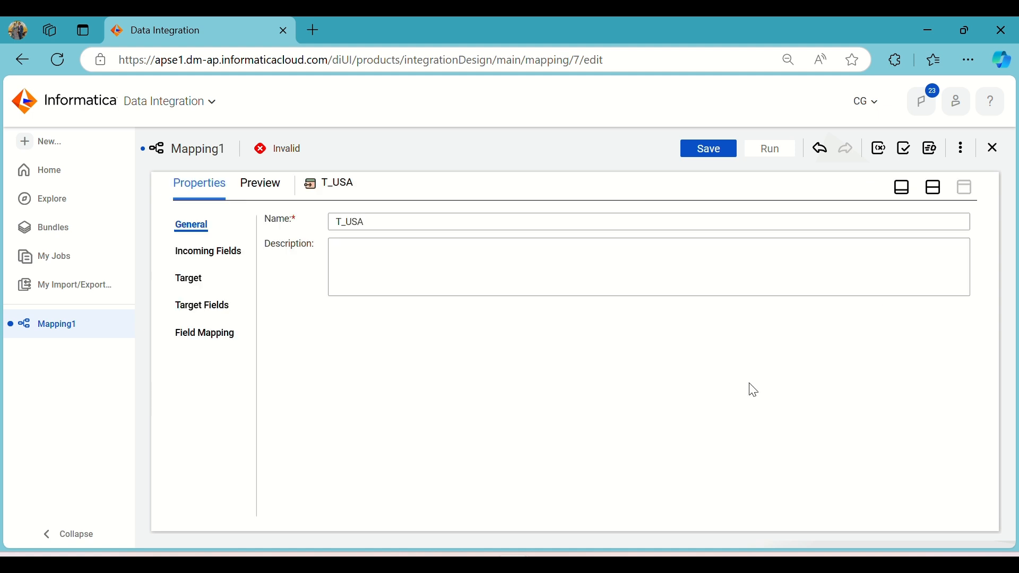
{"action": "left_click", "coordinate": [206, 282]}
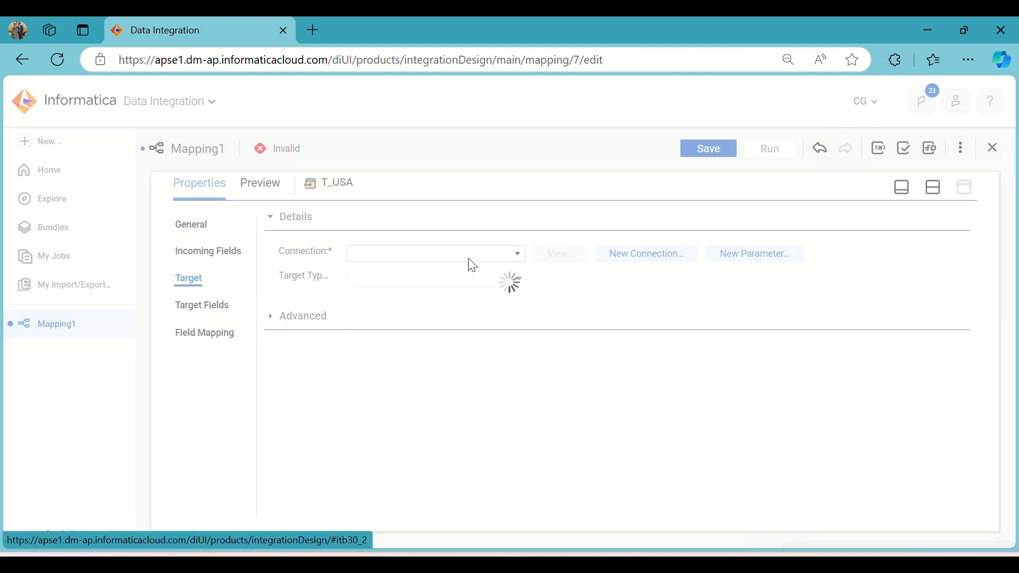
{"action": "left_click", "coordinate": [467, 263]}
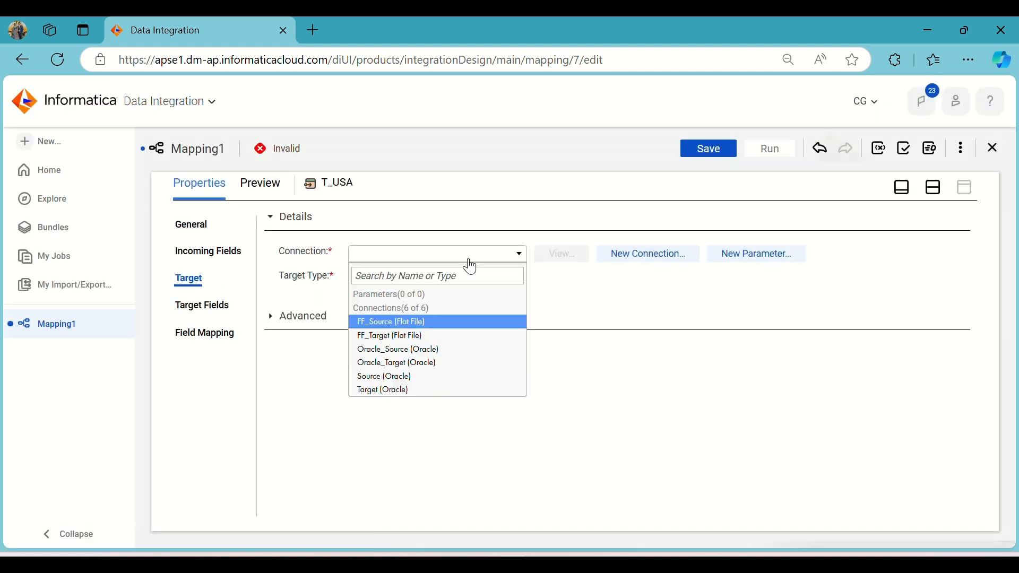
{"action": "left_click", "coordinate": [421, 391]}
Step: Choose the existing table T_USA as the T_USA target's object and enable truncating the target
{"action": "left_click", "coordinate": [557, 300]}
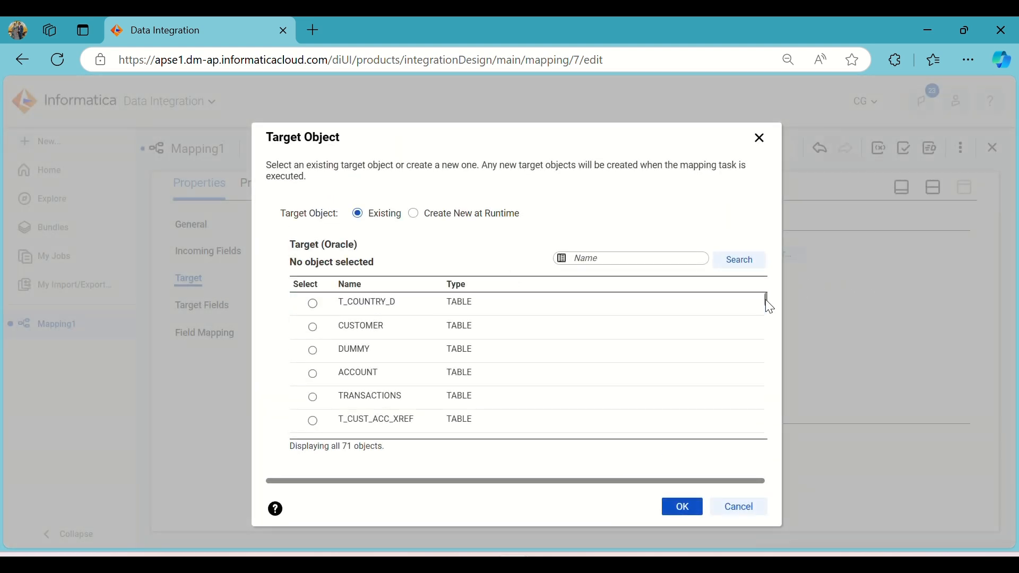
{"action": "left_click_drag", "start_coordinate": [766, 300], "coordinate": [766, 441]}
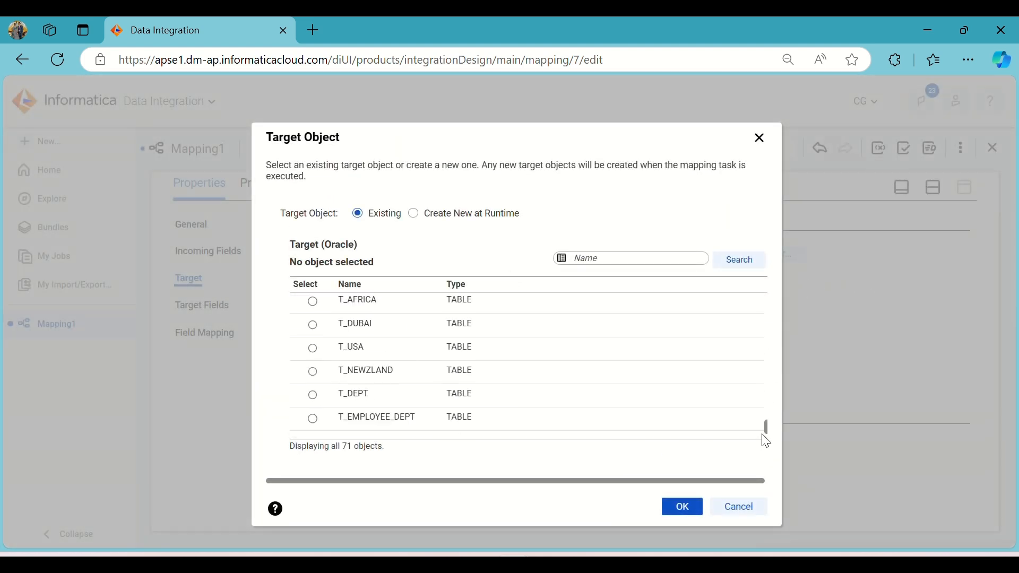
{"action": "left_click", "coordinate": [388, 330]}
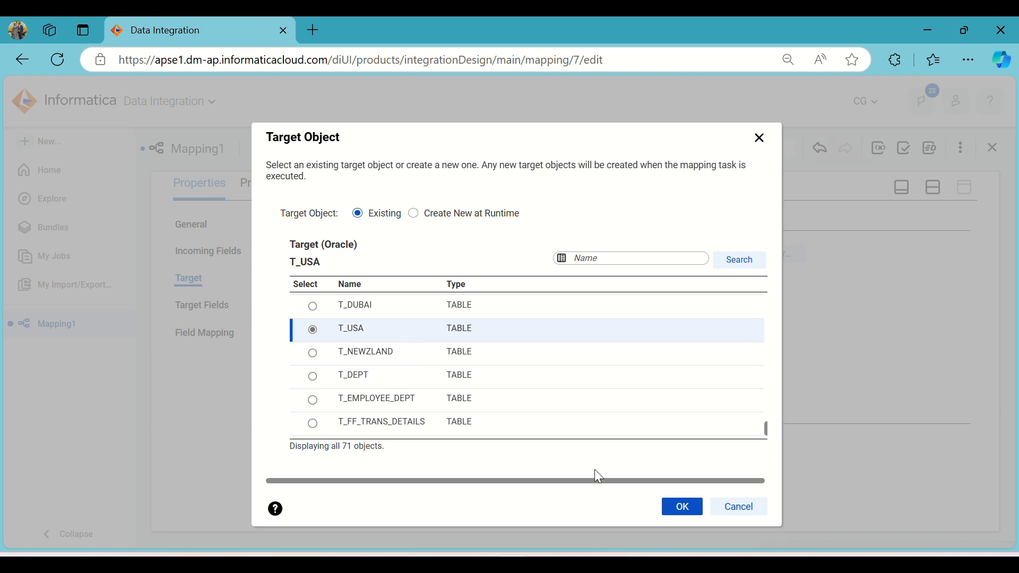
{"action": "left_click", "coordinate": [682, 507]}
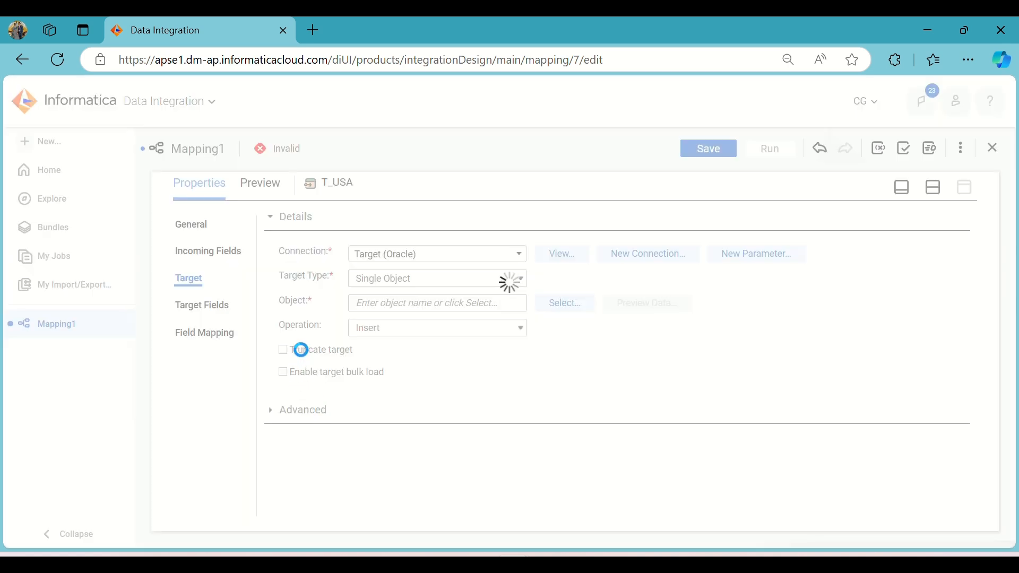
{"action": "left_click", "coordinate": [301, 349]}
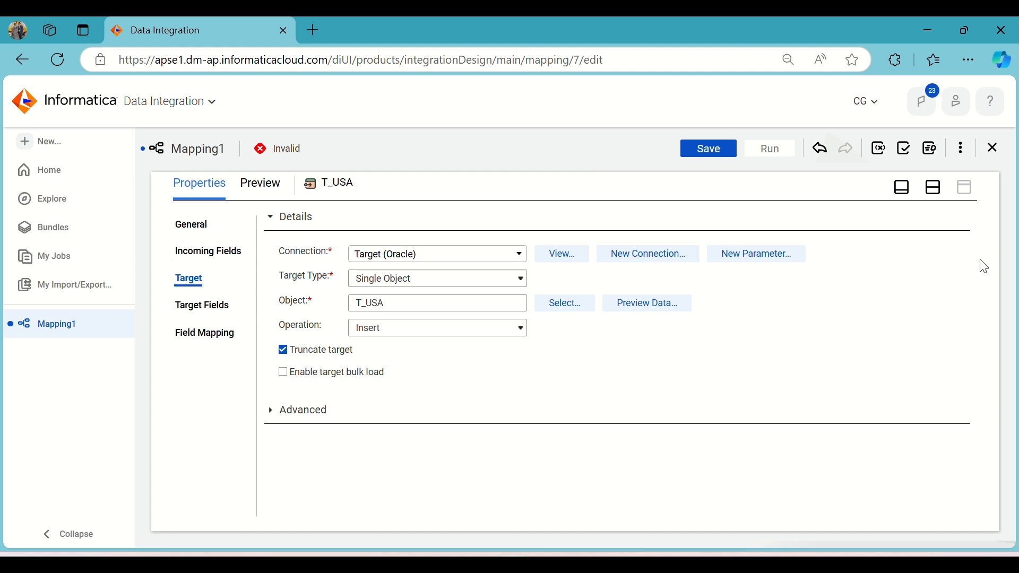
{"action": "left_click", "coordinate": [933, 187]}
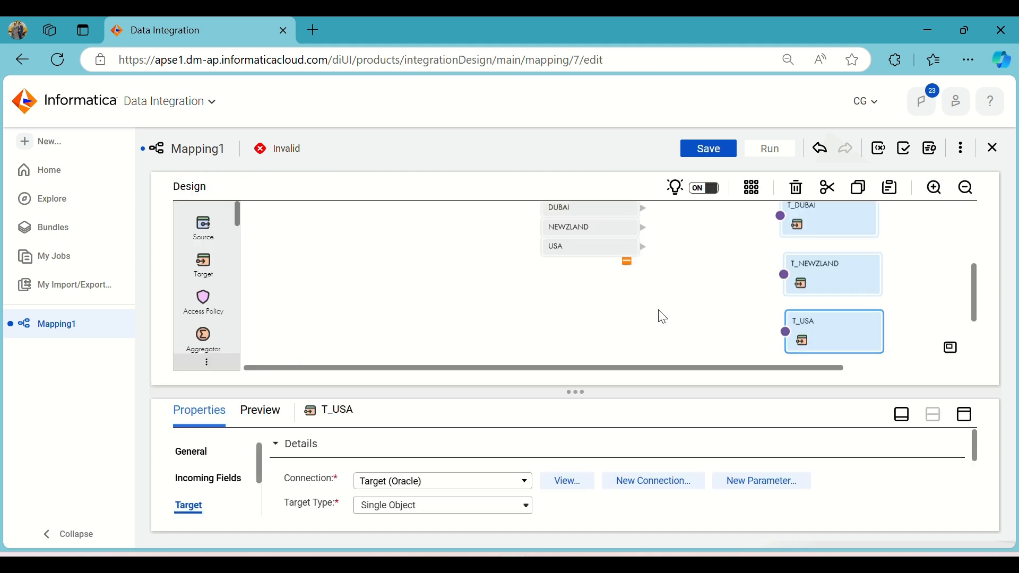
Step: Connect the Router's INDIA output group to the T_INDIA target
{"action": "scroll", "coordinate": [662, 261], "scroll_direction": "up", "scroll_amount": 3}
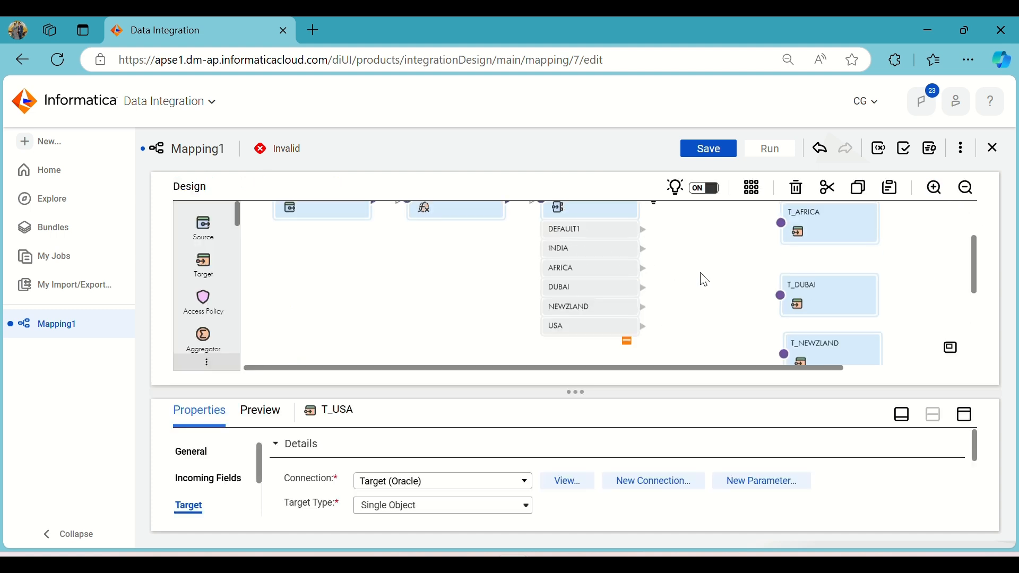
{"action": "scroll", "coordinate": [703, 280], "scroll_direction": "up", "scroll_amount": 3}
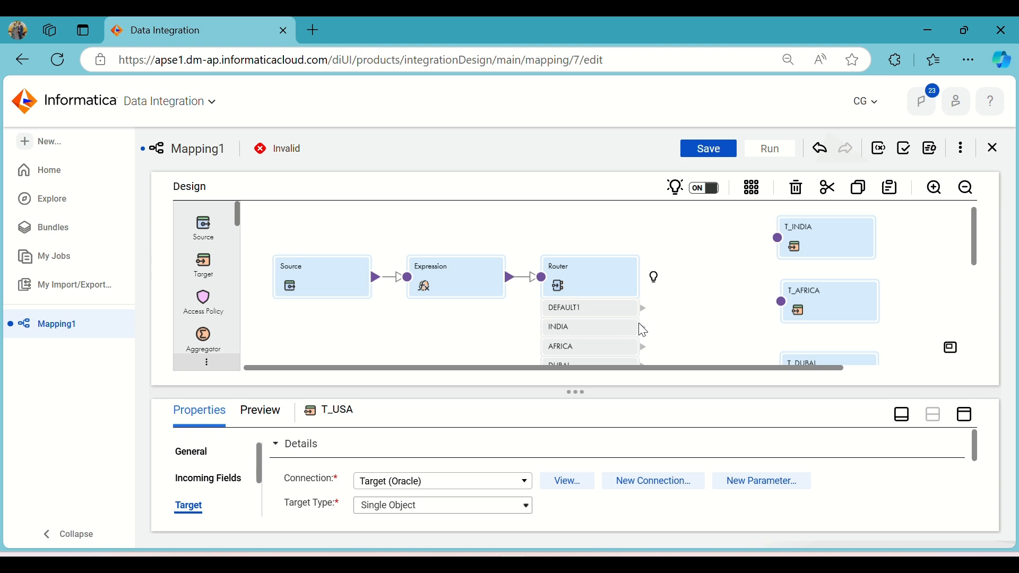
{"action": "left_click_drag", "start_coordinate": [643, 327], "coordinate": [785, 249]}
{"action": "scroll", "coordinate": [762, 265], "scroll_direction": "down", "scroll_amount": 3}
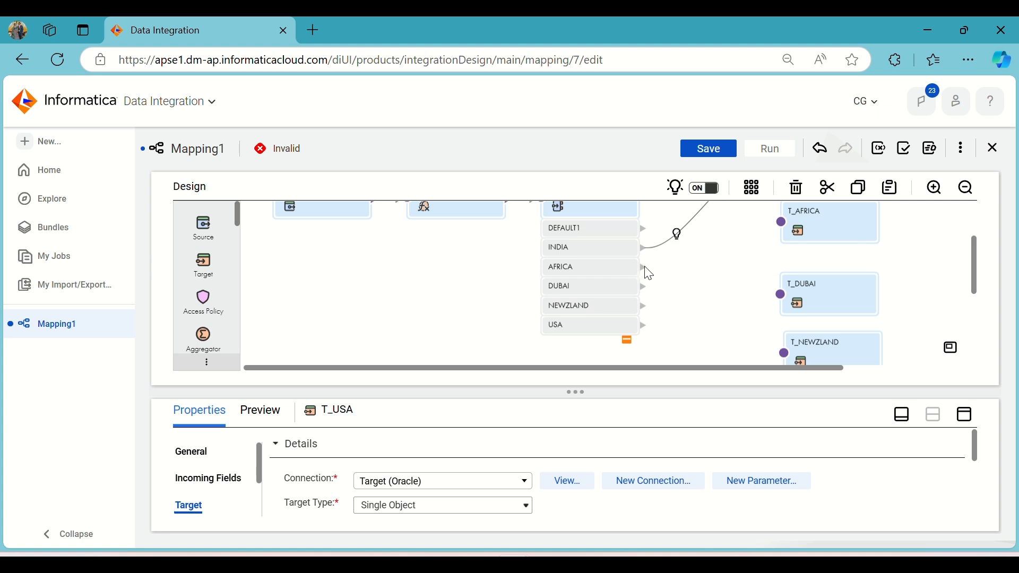
Step: Connect the Router's AFRICA, DUBAI, NEWZLAND and USA output groups to the T_AFRICA, T_DUBAI, T_NEWZLAND and T_USA targets respectively
{"action": "left_click_drag", "start_coordinate": [643, 266], "coordinate": [783, 221]}
{"action": "left_click_drag", "start_coordinate": [647, 289], "coordinate": [780, 295]}
{"action": "left_click_drag", "start_coordinate": [642, 306], "coordinate": [783, 352]}
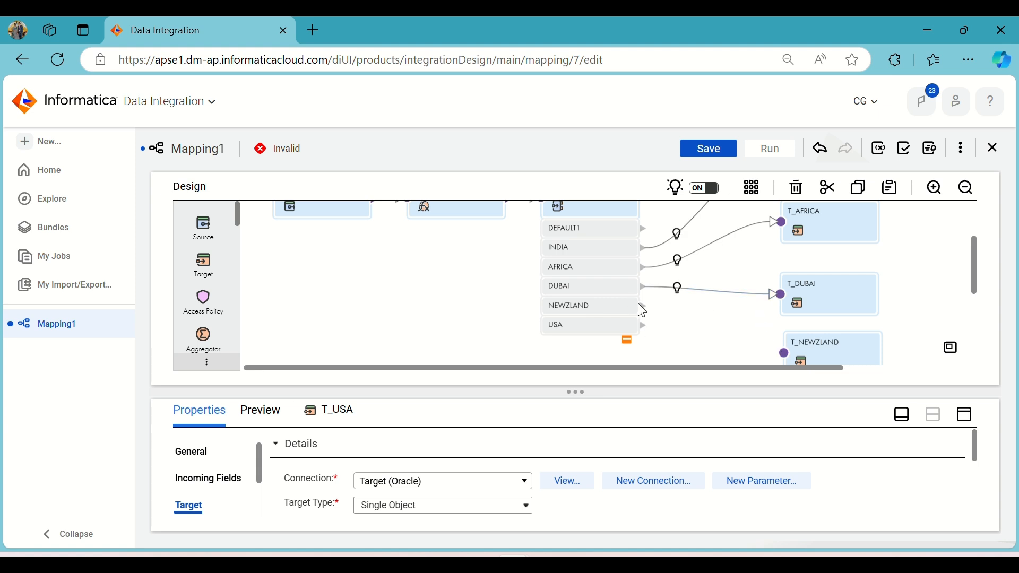
{"action": "left_click_drag", "start_coordinate": [639, 306], "coordinate": [784, 352]}
{"action": "scroll", "coordinate": [657, 280], "scroll_direction": "down", "scroll_amount": 2}
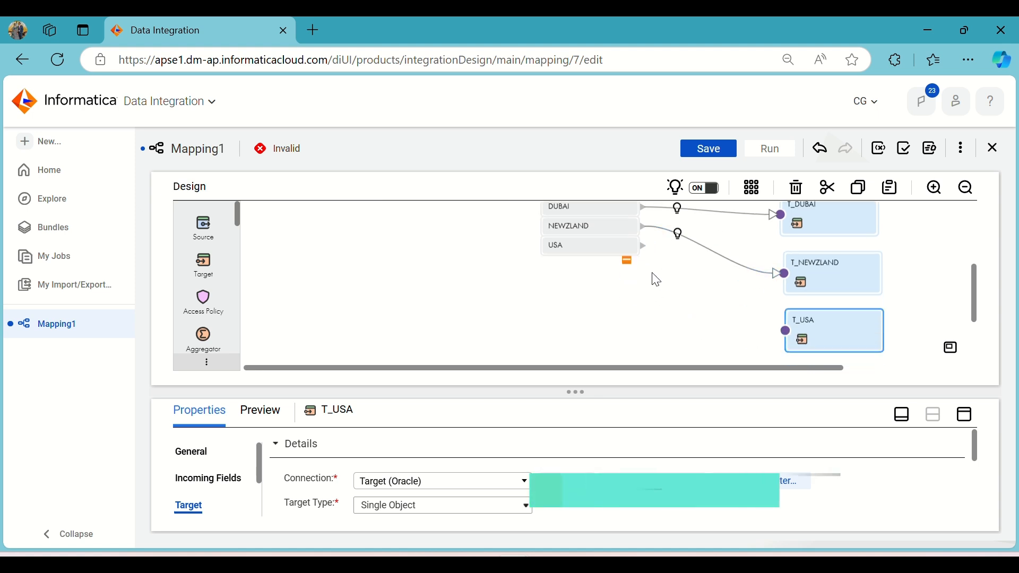
{"action": "left_click_drag", "start_coordinate": [643, 246], "coordinate": [791, 336]}
{"action": "scroll", "coordinate": [710, 334], "scroll_direction": "up", "scroll_amount": 3}
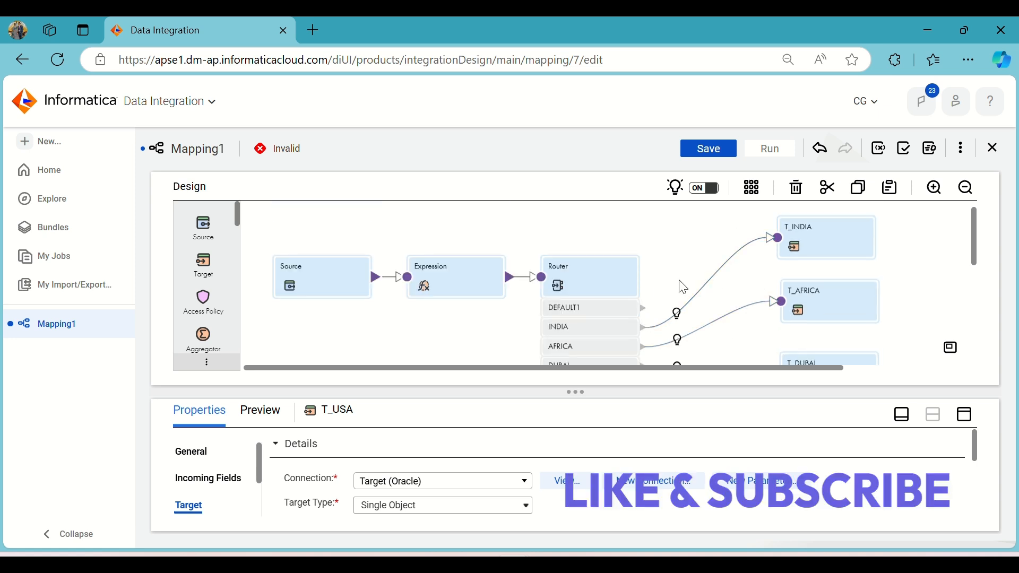
{"action": "scroll", "coordinate": [684, 287], "scroll_direction": "down", "scroll_amount": 3}
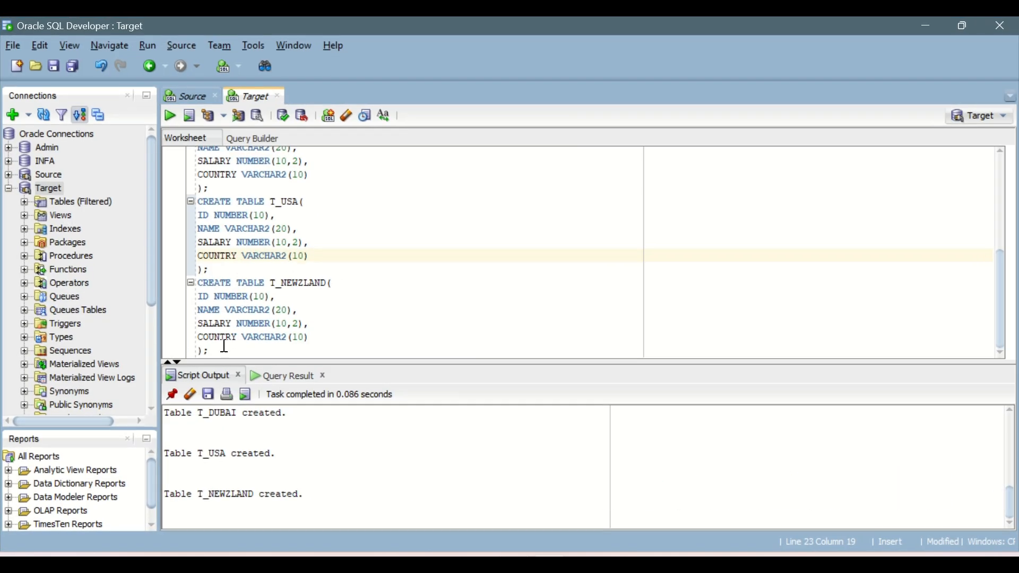
Step: In Oracle SQL Developer, change the last CREATE TABLE statement's table name to T_DEFAULT_REGION and run that statement on the Target connection
{"action": "left_click_drag", "start_coordinate": [283, 287], "coordinate": [325, 285]}
{"action": "type", "text": "DEFAULT_REGIO"}
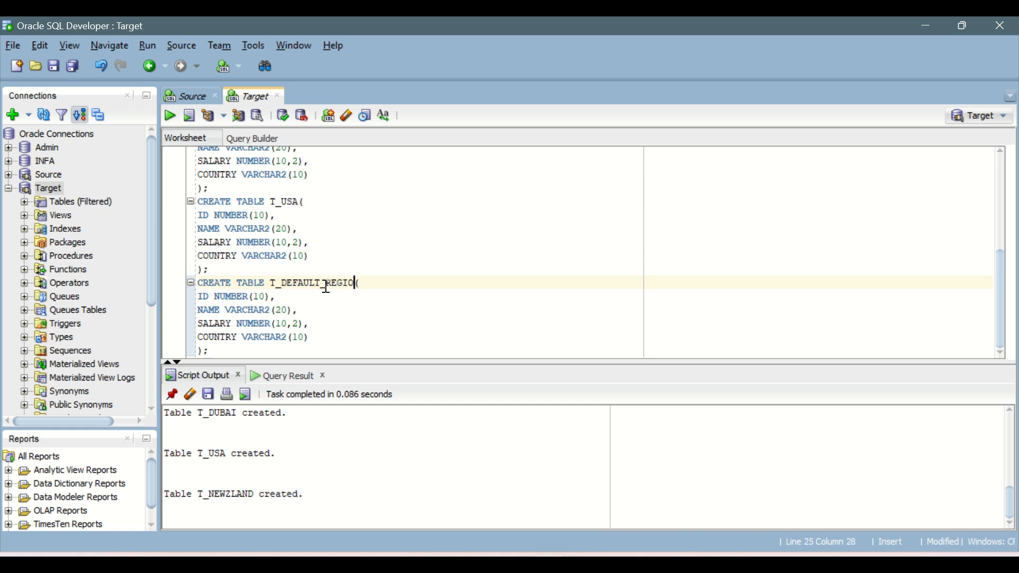
{"action": "left_click", "coordinate": [214, 355]}
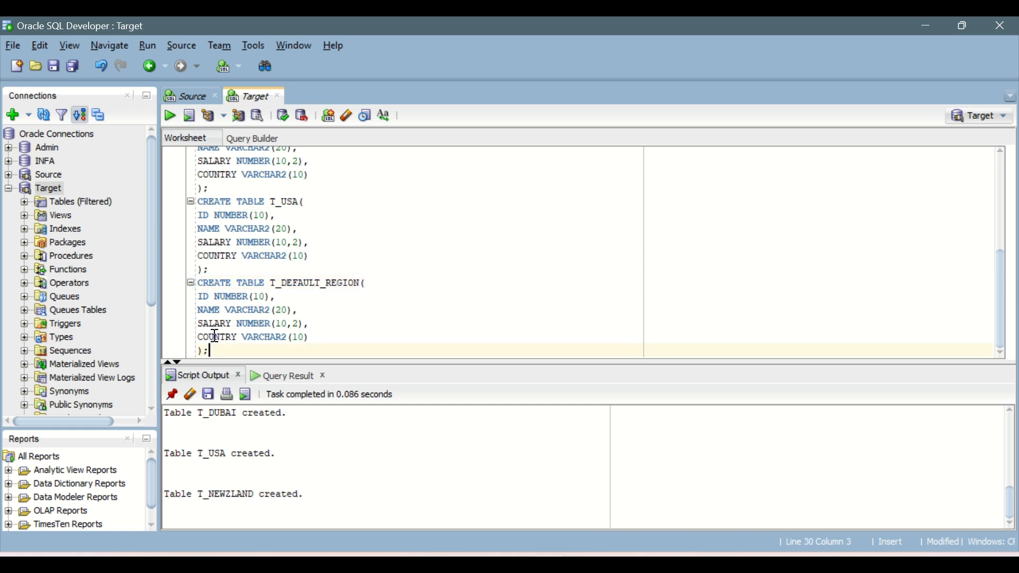
{"action": "left_click", "coordinate": [173, 115]}
Step: Switch back to Informatica Data Integration, duplicate the T_USA target and place the copy above the Router, near T_INDIA
{"action": "key", "text": "alt+Tab"}
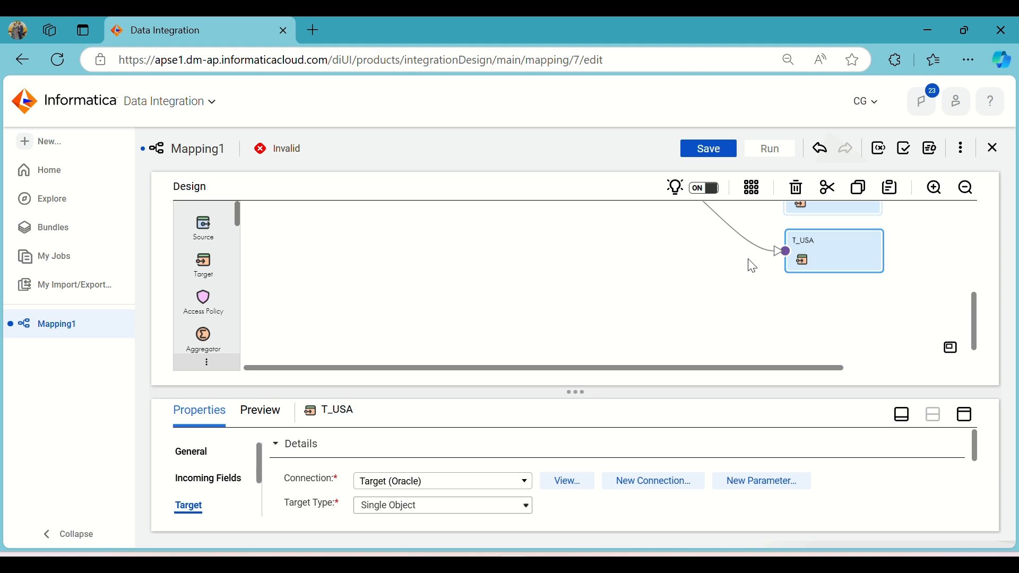
{"action": "left_click", "coordinate": [837, 288]}
{"action": "scroll", "coordinate": [380, 317], "scroll_direction": "up", "scroll_amount": 5}
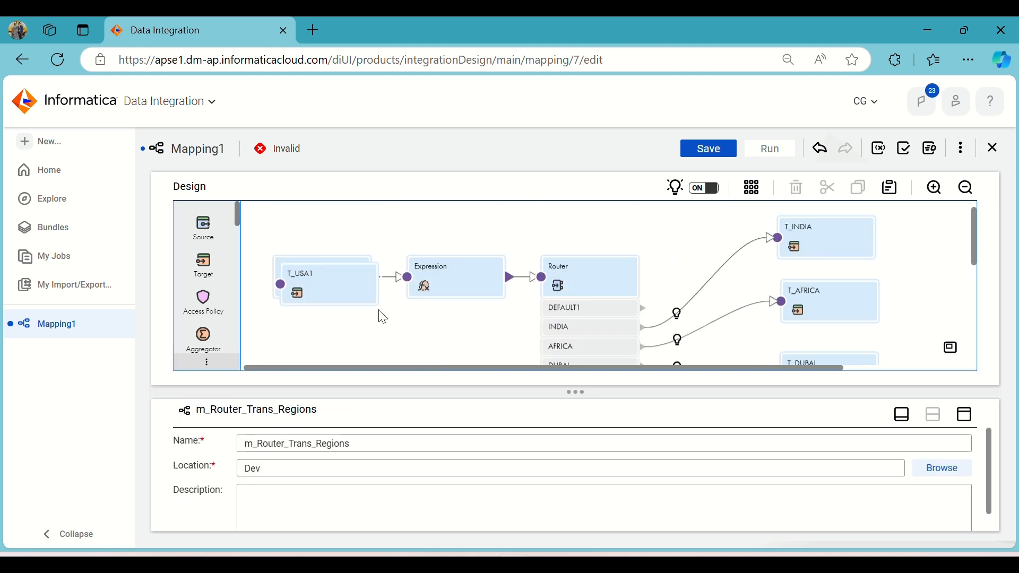
{"action": "left_click", "coordinate": [520, 339]}
{"action": "scroll", "coordinate": [548, 277], "scroll_direction": "down", "scroll_amount": 3}
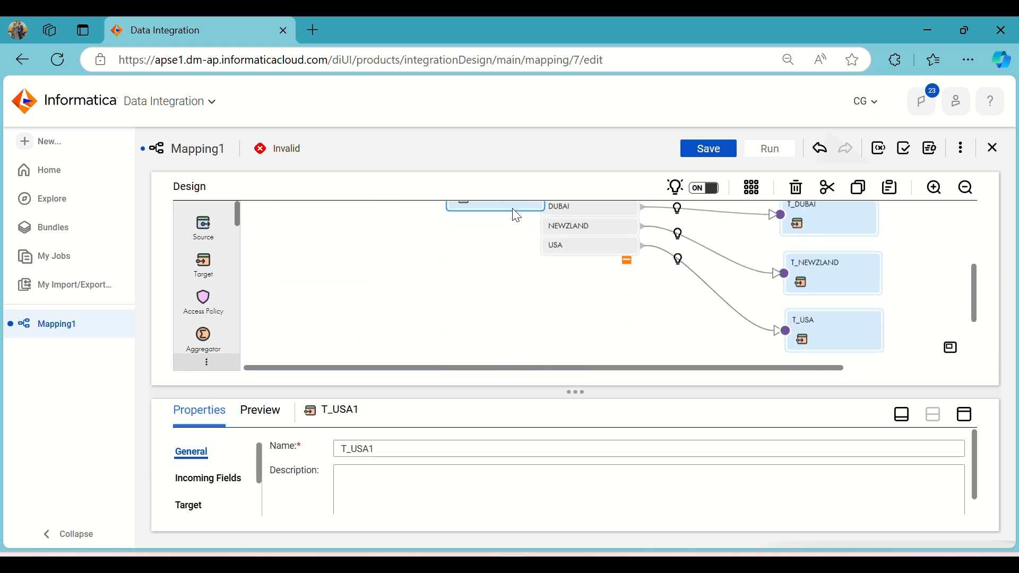
{"action": "left_click_drag", "start_coordinate": [517, 216], "coordinate": [797, 339]}
{"action": "scroll", "coordinate": [680, 275], "scroll_direction": "down", "scroll_amount": 3}
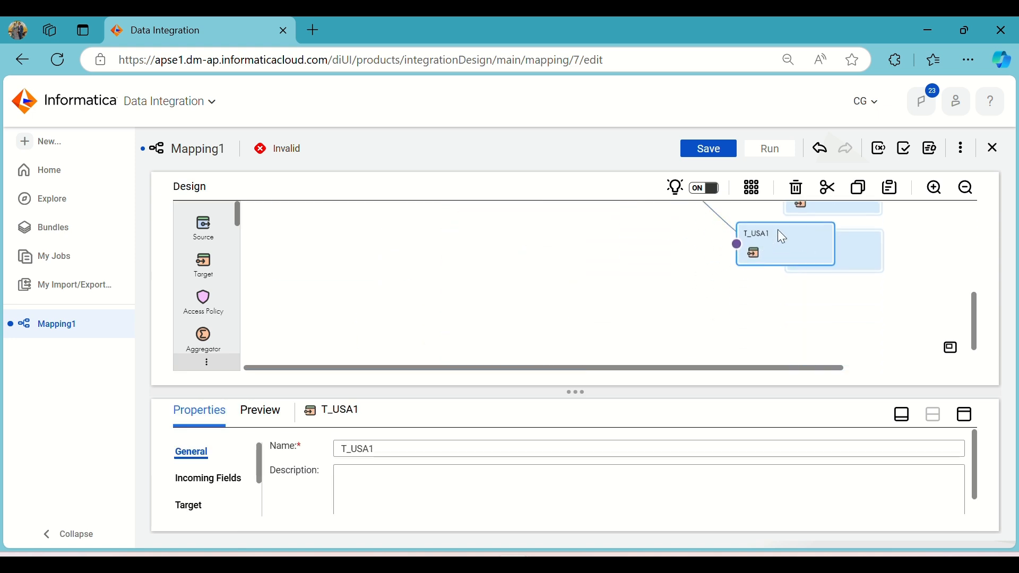
{"action": "left_click_drag", "start_coordinate": [782, 237], "coordinate": [693, 216]}
{"action": "scroll", "coordinate": [800, 258], "scroll_direction": "up", "scroll_amount": 3}
{"action": "scroll", "coordinate": [802, 258], "scroll_direction": "up", "scroll_amount": 3}
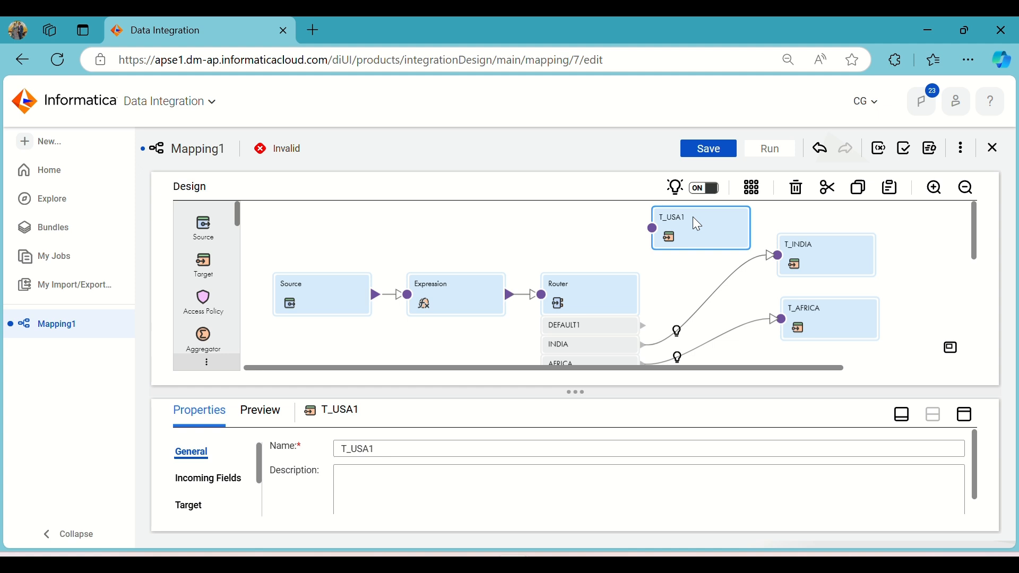
Step: Rename the copied target T_DEFAULT and connect the Router's DEFAULT1 output group to it
{"action": "left_click", "coordinate": [386, 453]}
{"action": "key", "text": "BackSpace"}
{"action": "key", "text": "BackSpace"}
{"action": "type", "text": "DE"}
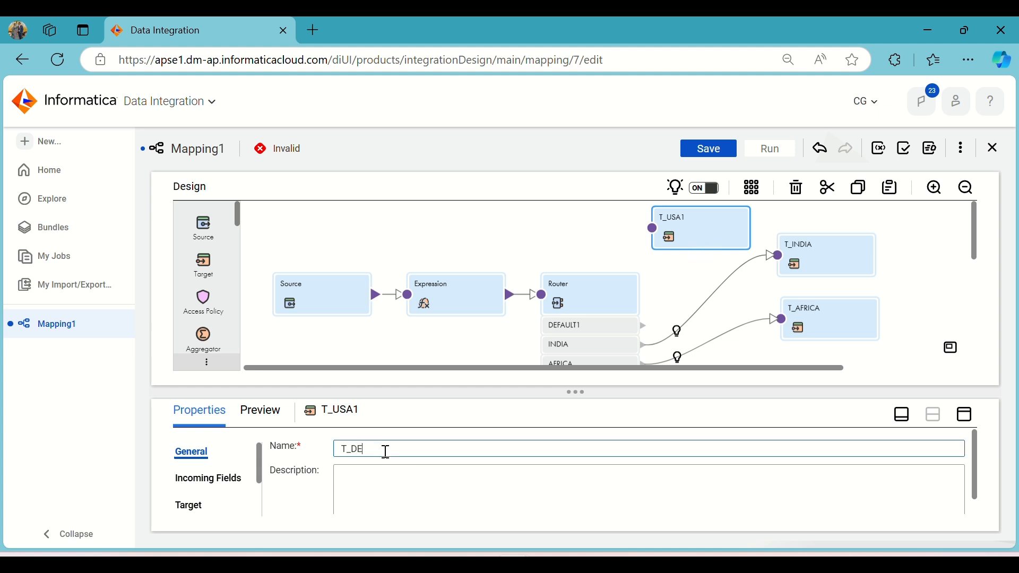
{"action": "type", "text": "FAULT"}
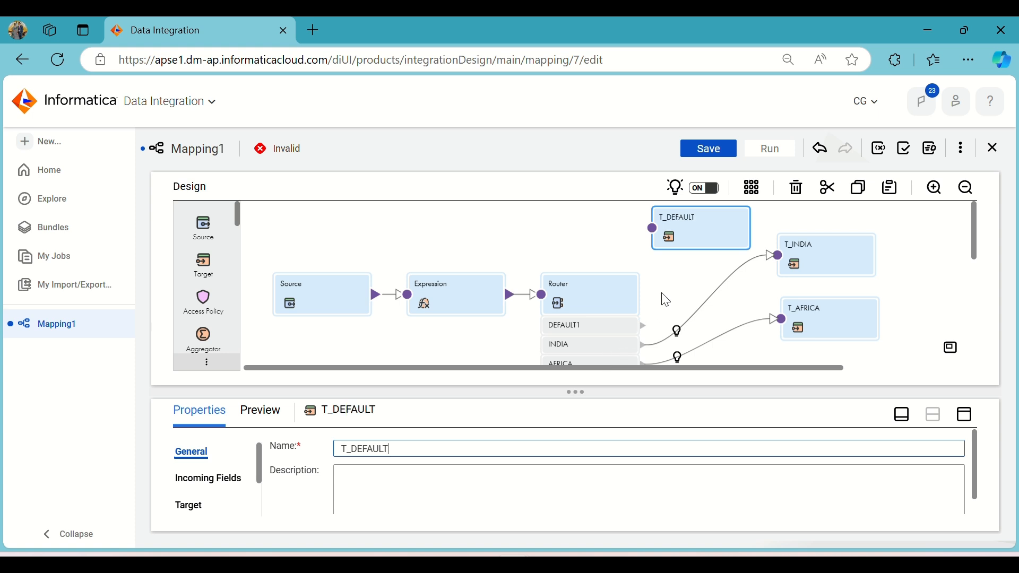
{"action": "left_click", "coordinate": [643, 334]}
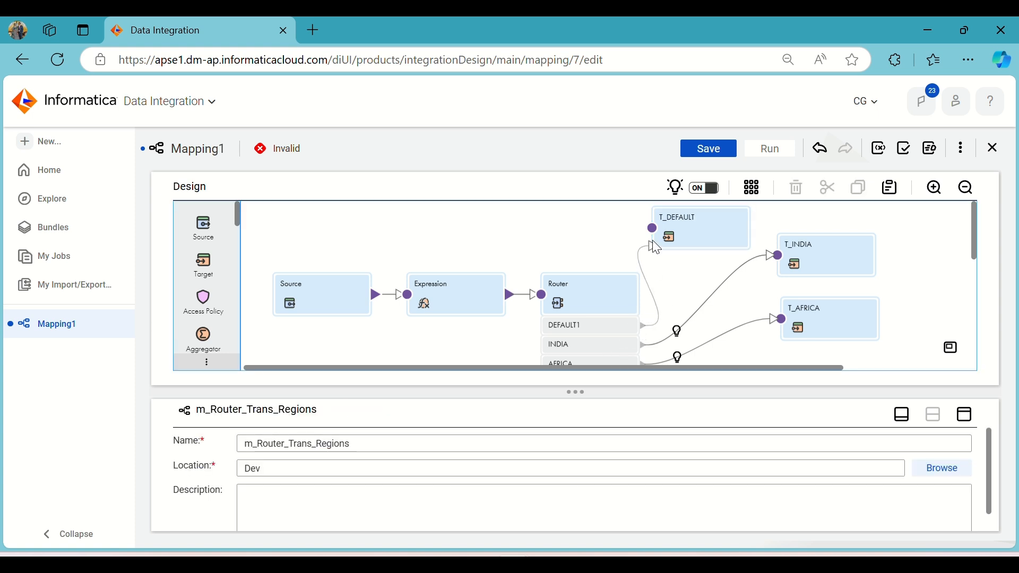
{"action": "left_click_drag", "start_coordinate": [657, 248], "coordinate": [653, 228]}
Step: Open the object selection for the T_DEFAULT target and look through the existing Oracle tables
{"action": "left_click", "coordinate": [692, 234]}
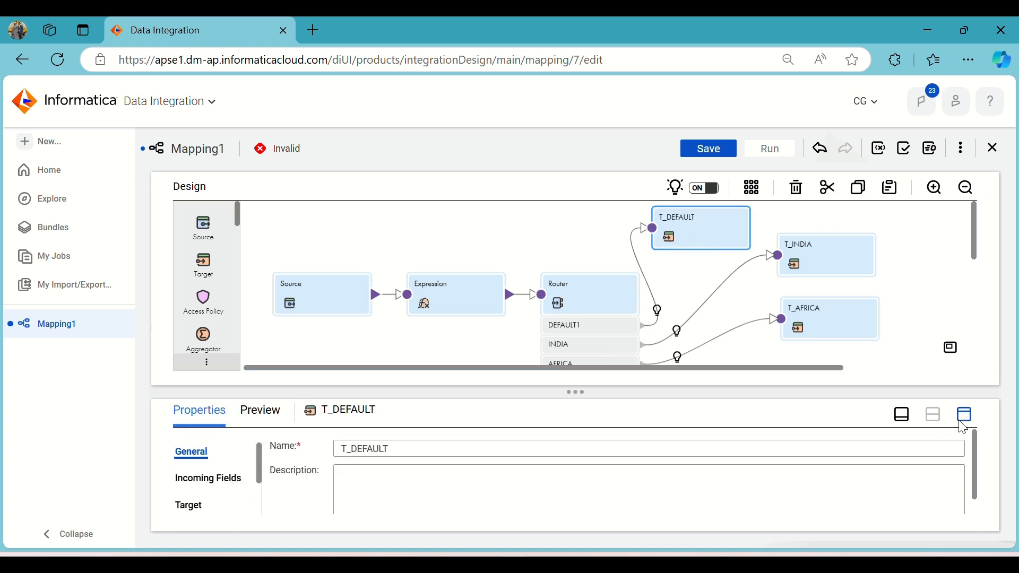
{"action": "left_click", "coordinate": [964, 415]}
{"action": "left_click", "coordinate": [190, 279]}
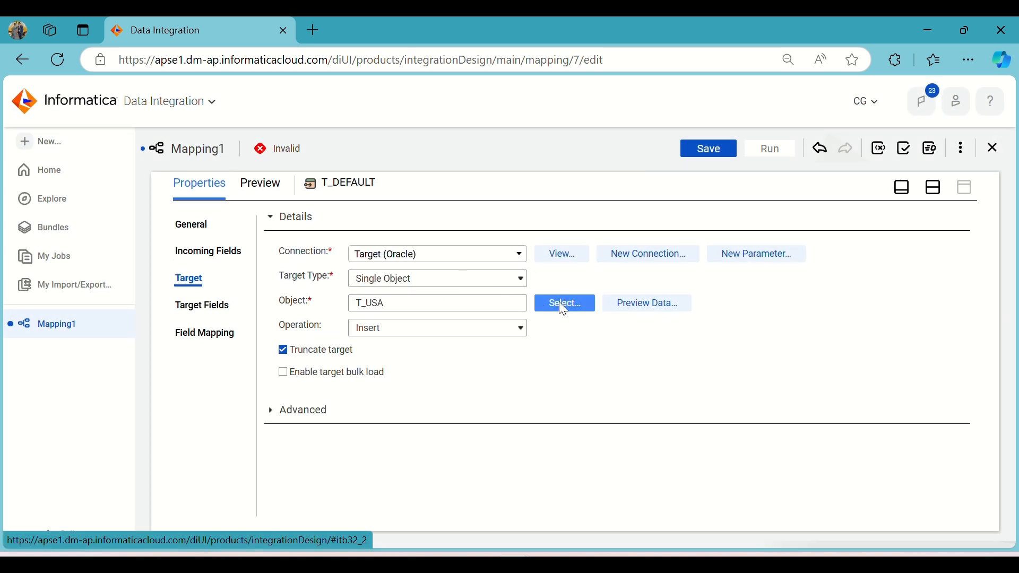
{"action": "left_click", "coordinate": [559, 301]}
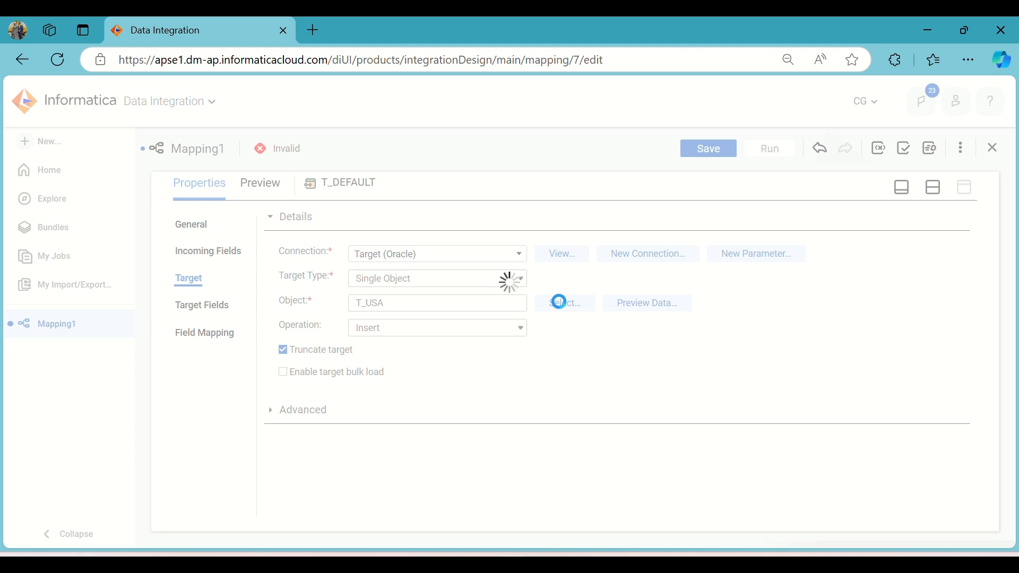
{"action": "scroll", "coordinate": [559, 304], "scroll_direction": "down", "scroll_amount": 3}
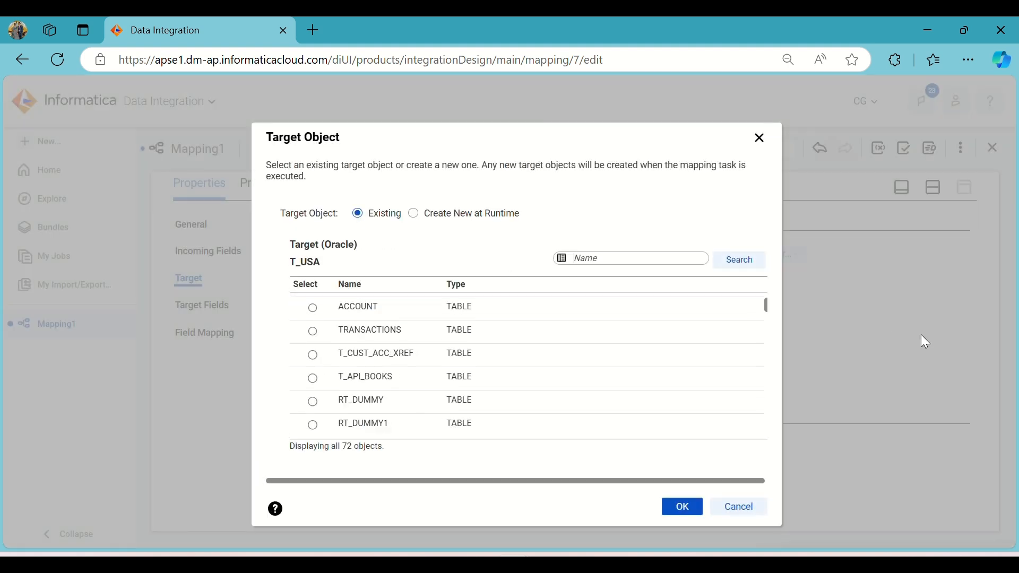
Step: Set the target object of T_DEFAULT to the existing table T_DEFAULT_REGION and accept the target change
{"action": "left_click_drag", "start_coordinate": [766, 307], "coordinate": [766, 424]}
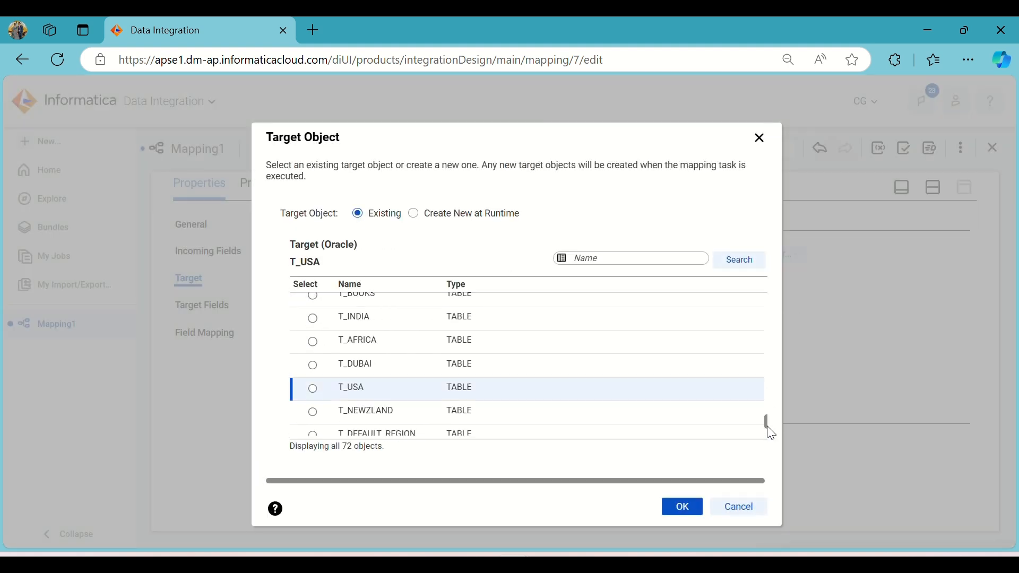
{"action": "left_click", "coordinate": [354, 352]}
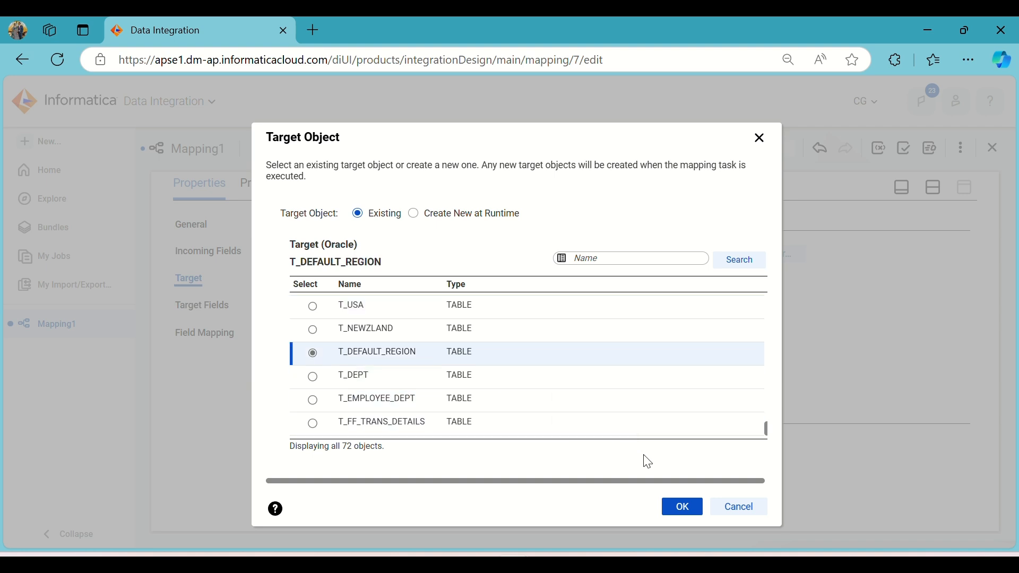
{"action": "left_click", "coordinate": [671, 508]}
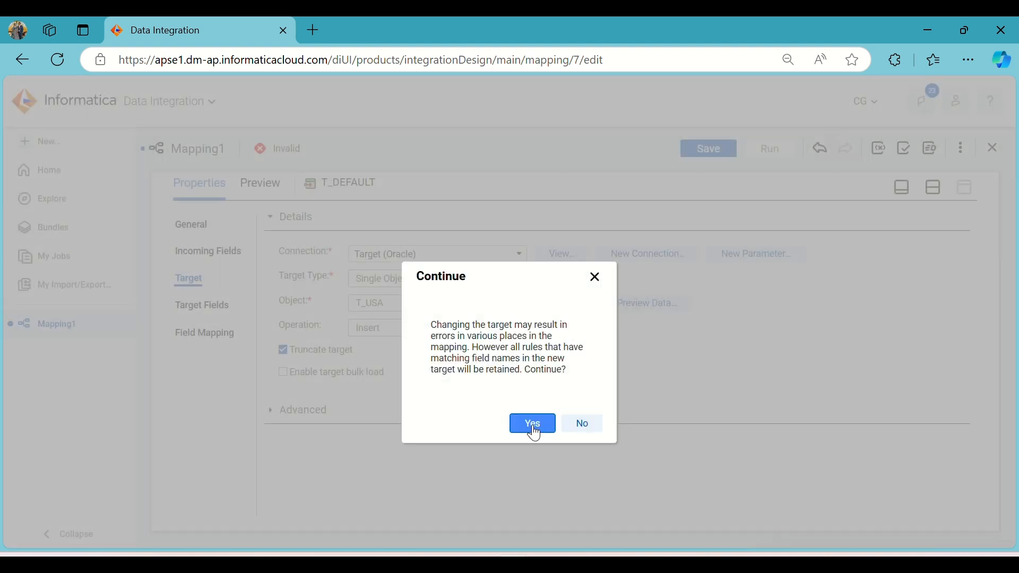
{"action": "left_click", "coordinate": [531, 423]}
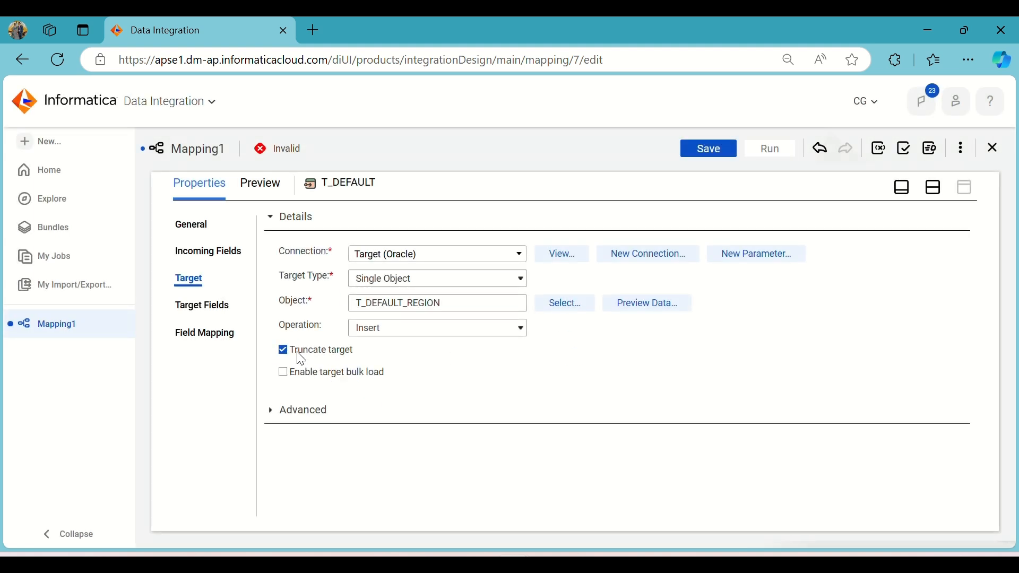
Step: Examine the router's output groups and the targets connected to them on the mapping canvas
{"action": "left_click", "coordinate": [935, 191]}
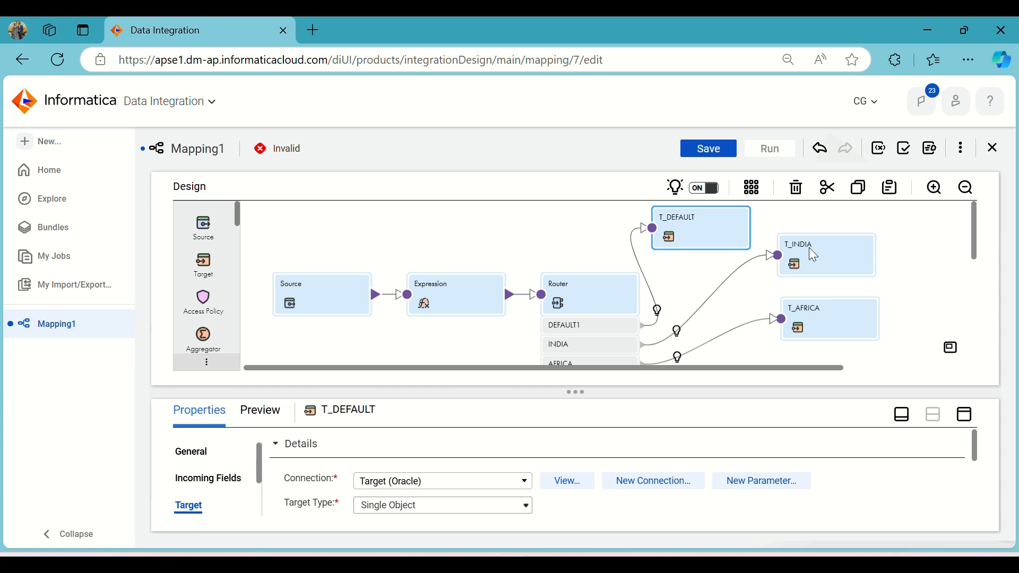
{"action": "scroll", "coordinate": [926, 372], "scroll_direction": "down", "scroll_amount": 3}
{"action": "left_click", "coordinate": [899, 416]}
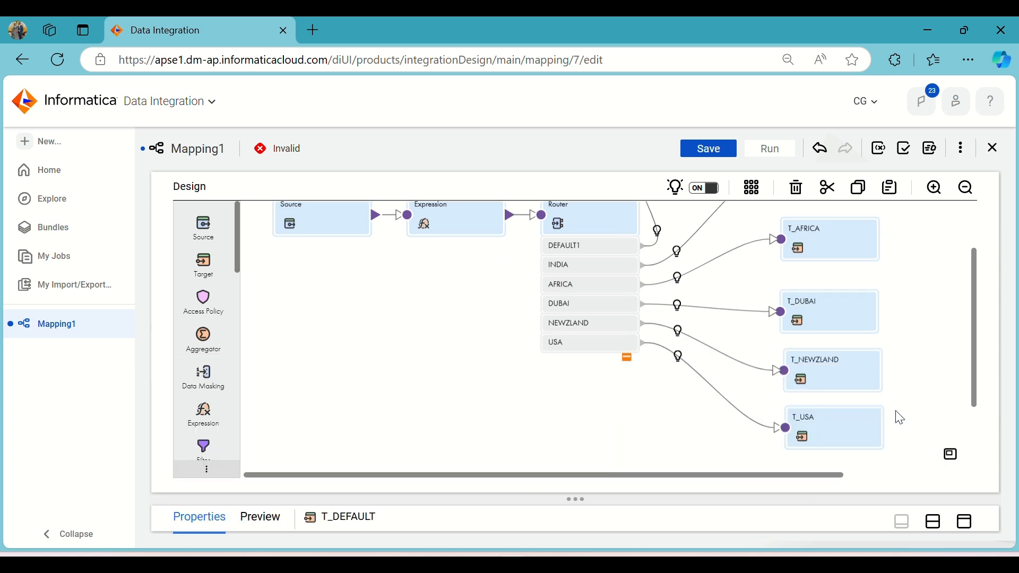
{"action": "scroll", "coordinate": [935, 352], "scroll_direction": "up", "scroll_amount": 3}
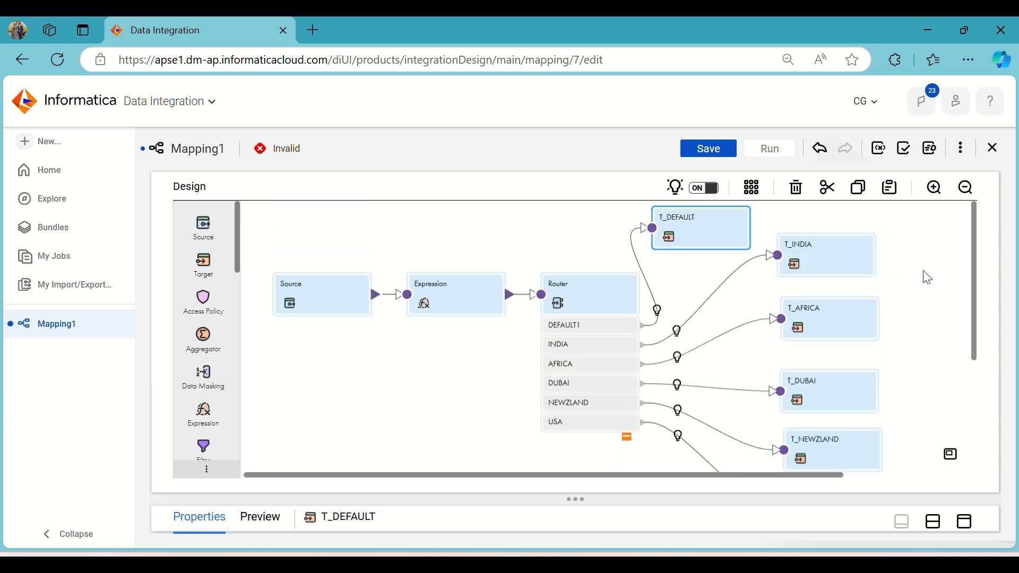
{"action": "scroll", "coordinate": [923, 280], "scroll_direction": "down", "scroll_amount": 6}
{"action": "scroll", "coordinate": [847, 297], "scroll_direction": "up", "scroll_amount": 1}
{"action": "scroll", "coordinate": [843, 290], "scroll_direction": "up", "scroll_amount": 4}
Step: Map out_ID, out_Name, out_Salary and out_Country to T_DEFAULT's ID, NAME, SALARY and COUNTRY fields
{"action": "left_click", "coordinate": [966, 523]}
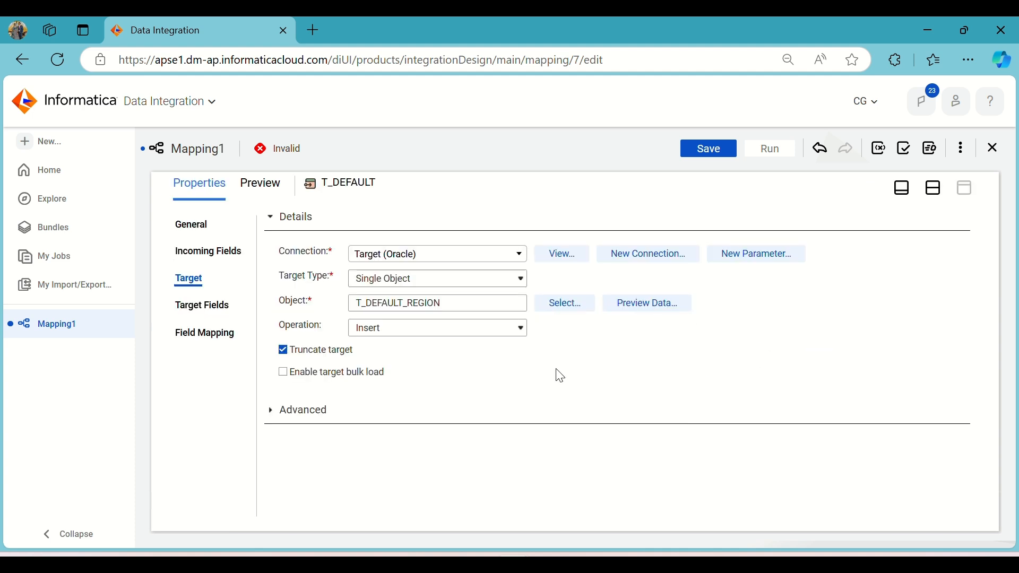
{"action": "left_click", "coordinate": [207, 333]}
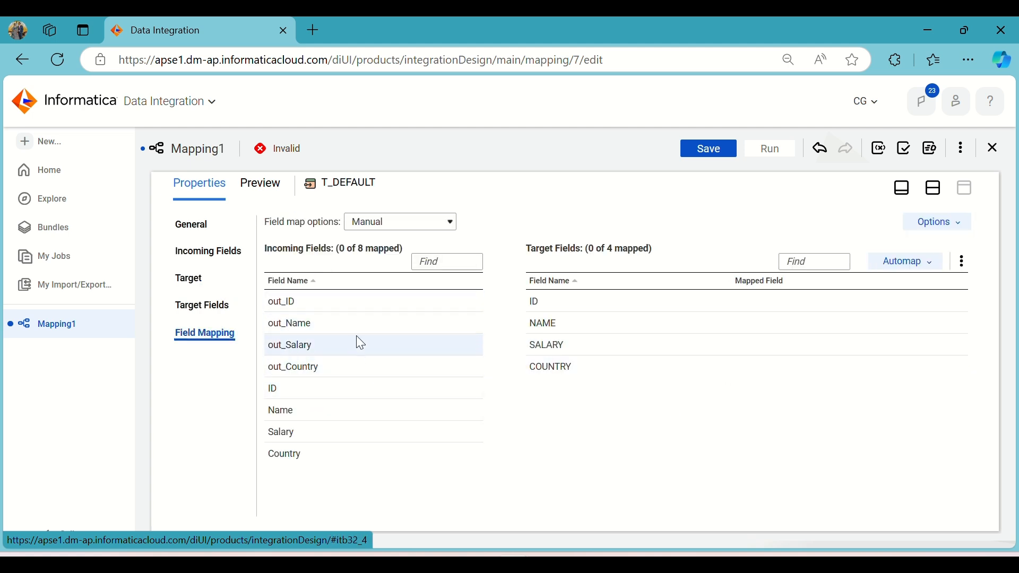
{"action": "mouse_move", "coordinate": [356, 335]}
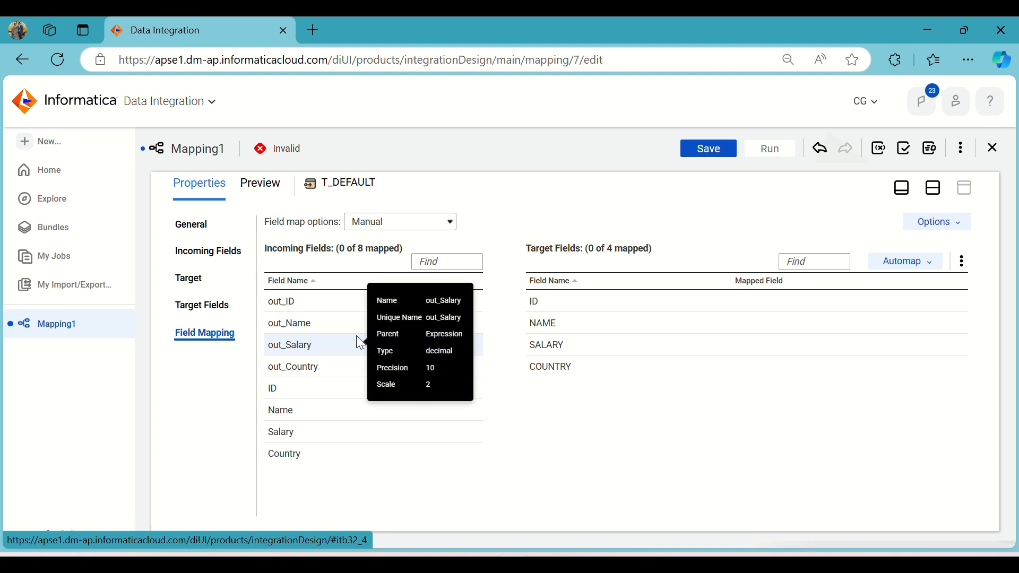
{"action": "left_click_drag", "start_coordinate": [333, 303], "coordinate": [721, 300]}
{"action": "left_click_drag", "start_coordinate": [345, 329], "coordinate": [768, 335]}
{"action": "left_click_drag", "start_coordinate": [391, 350], "coordinate": [706, 351]}
{"action": "left_click_drag", "start_coordinate": [348, 374], "coordinate": [709, 370]}
Step: Map out_ID, out_Name, out_Salary and out_Country to the ID, NAME, SALARY and COUNTRY fields of the T_INDIA target
{"action": "left_click", "coordinate": [932, 198]}
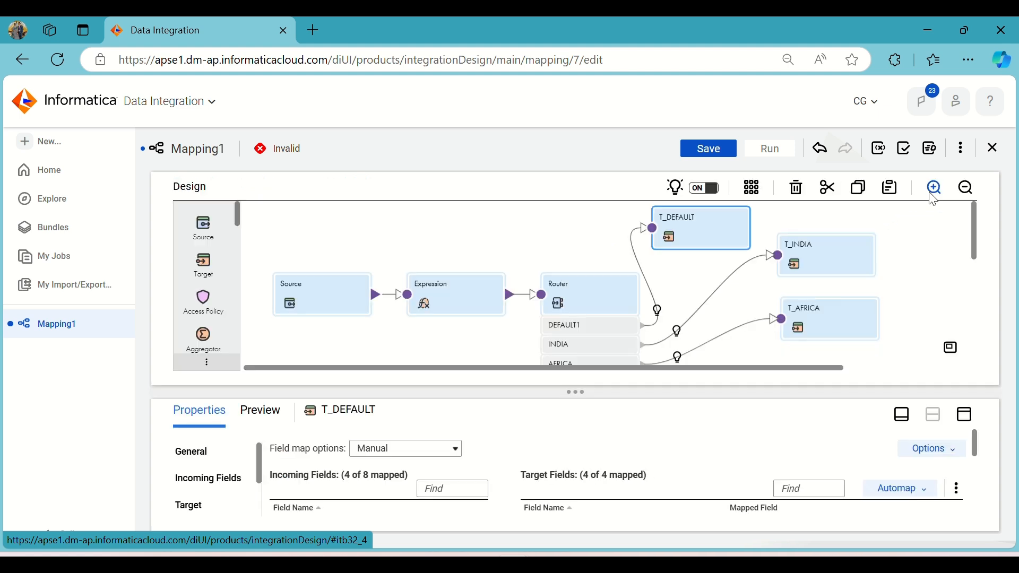
{"action": "left_click", "coordinate": [834, 244]}
{"action": "left_click", "coordinate": [966, 415]}
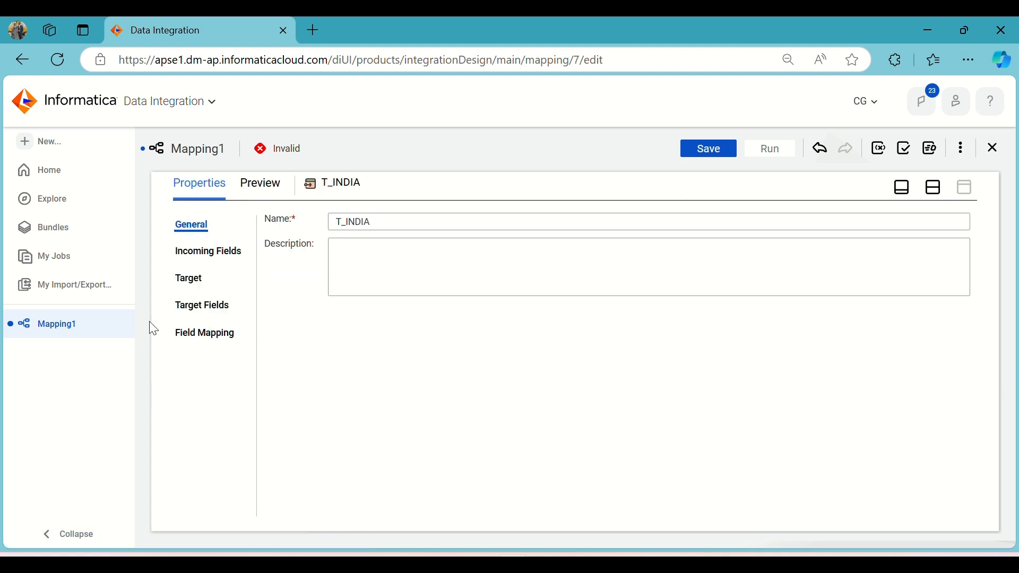
{"action": "left_click", "coordinate": [203, 333]}
{"action": "left_click_drag", "start_coordinate": [332, 302], "coordinate": [641, 305]}
{"action": "left_click_drag", "start_coordinate": [407, 306], "coordinate": [706, 301]}
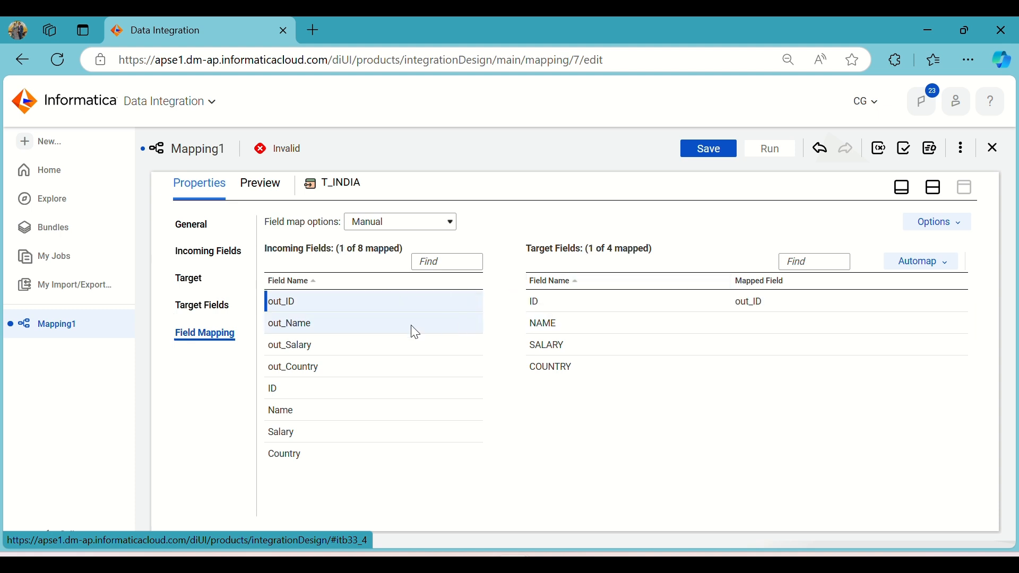
{"action": "left_click_drag", "start_coordinate": [412, 329], "coordinate": [656, 332]}
{"action": "left_click_drag", "start_coordinate": [344, 342], "coordinate": [780, 346]}
{"action": "left_click_drag", "start_coordinate": [329, 364], "coordinate": [740, 366]}
Step: Map out_ID, out_Name, out_Salary and out_Country to the ID, NAME, SALARY and COUNTRY fields of the T_AFRICA target
{"action": "left_click", "coordinate": [937, 189]}
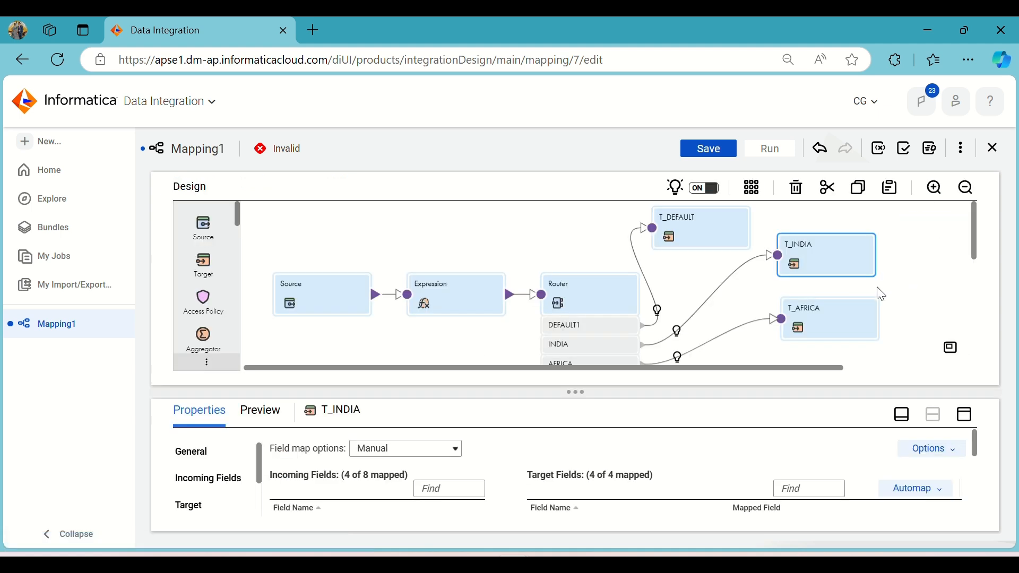
{"action": "left_click", "coordinate": [844, 326]}
{"action": "left_click", "coordinate": [964, 415]}
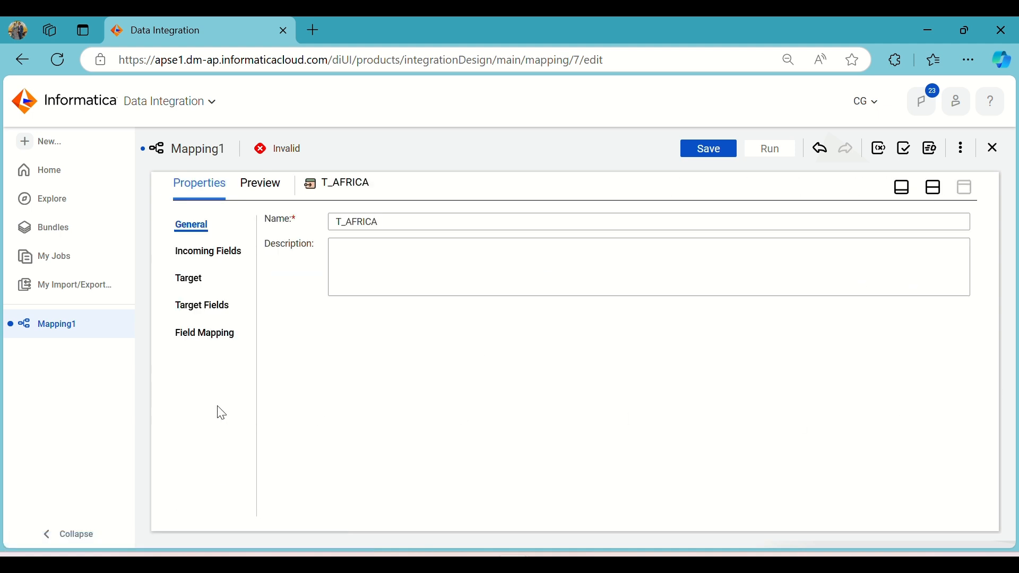
{"action": "left_click", "coordinate": [215, 342]}
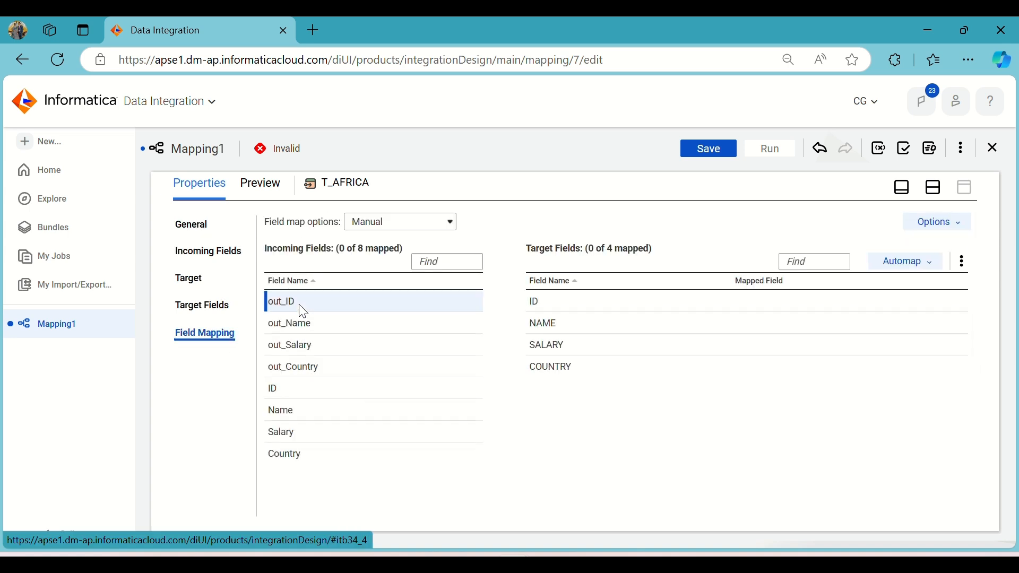
{"action": "left_click_drag", "start_coordinate": [304, 311], "coordinate": [635, 303]}
{"action": "left_click_drag", "start_coordinate": [418, 329], "coordinate": [713, 326]}
{"action": "left_click_drag", "start_coordinate": [313, 346], "coordinate": [679, 347]}
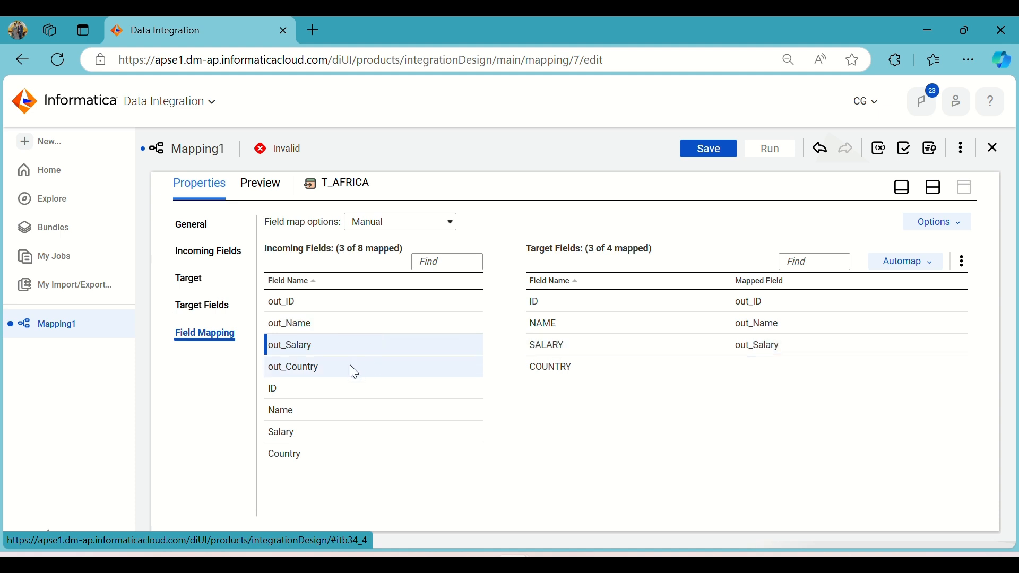
{"action": "left_click_drag", "start_coordinate": [354, 373], "coordinate": [766, 366]}
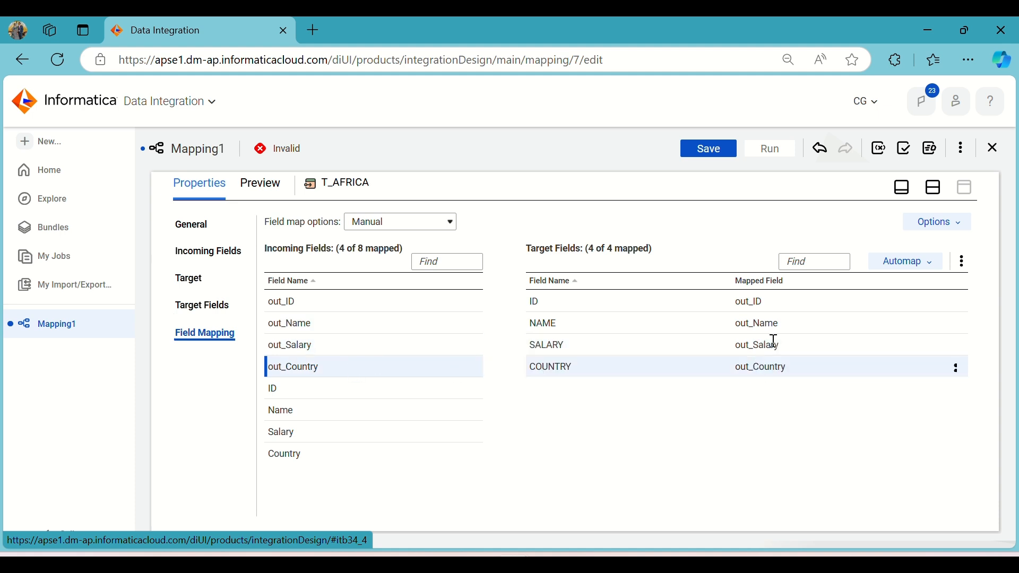
Step: Open the field mapping of the T_DUBAI target in the enlarged properties view
{"action": "left_click", "coordinate": [932, 194]}
{"action": "scroll", "coordinate": [859, 313], "scroll_direction": "down", "scroll_amount": 2}
{"action": "left_click", "coordinate": [856, 297]}
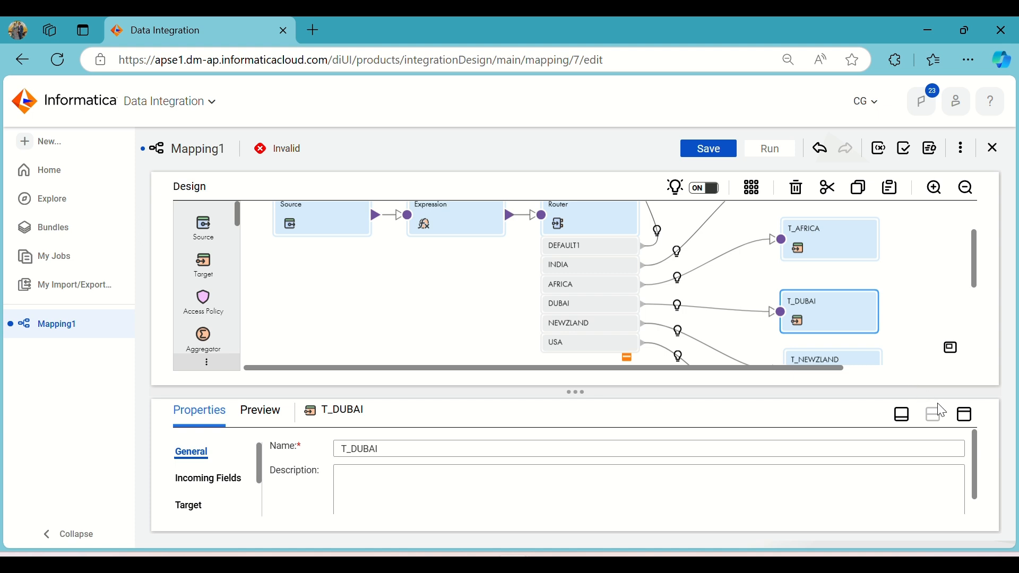
{"action": "left_click", "coordinate": [963, 420]}
{"action": "left_click", "coordinate": [197, 339]}
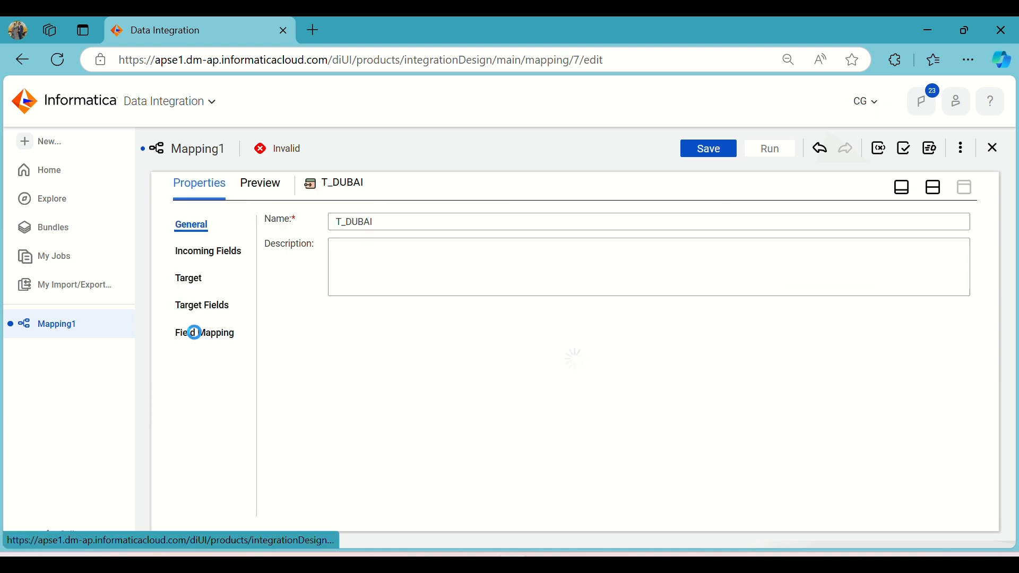
Step: Try automapping T_DUBAI's fields with Smart Map, and undo the automapping
{"action": "left_click", "coordinate": [922, 268]}
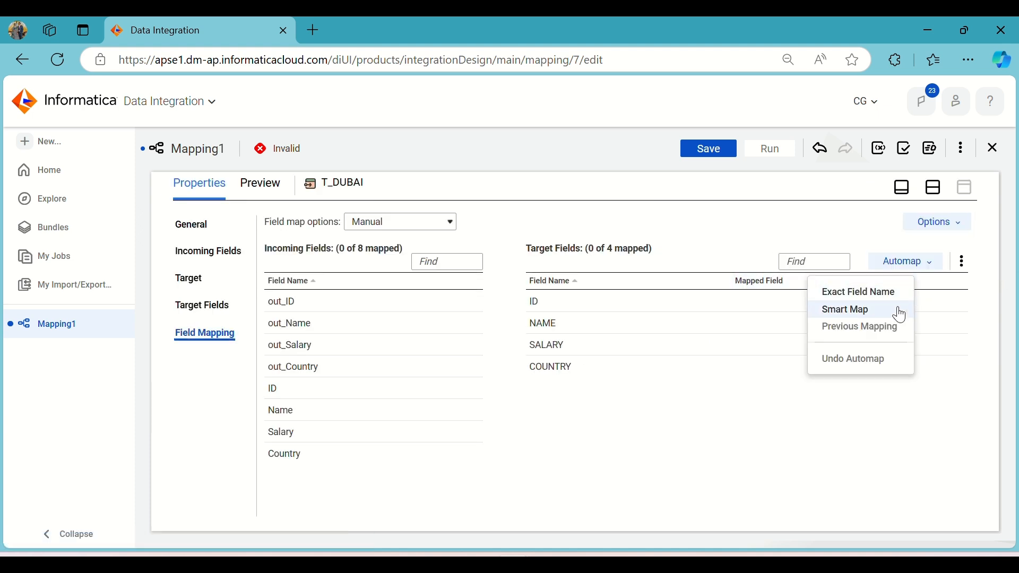
{"action": "left_click", "coordinate": [894, 314]}
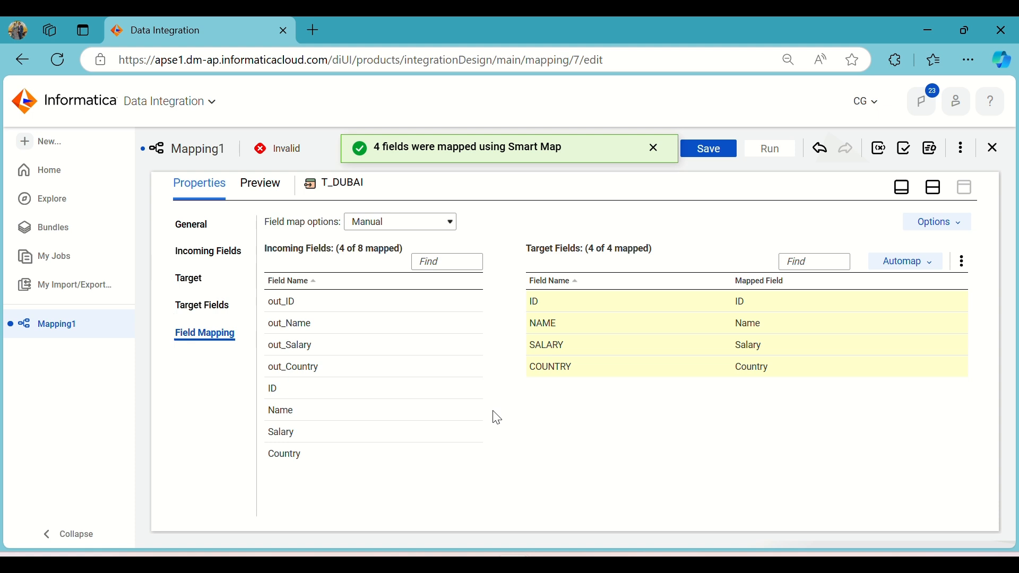
{"action": "left_click", "coordinate": [927, 263]}
{"action": "left_click", "coordinate": [854, 360]}
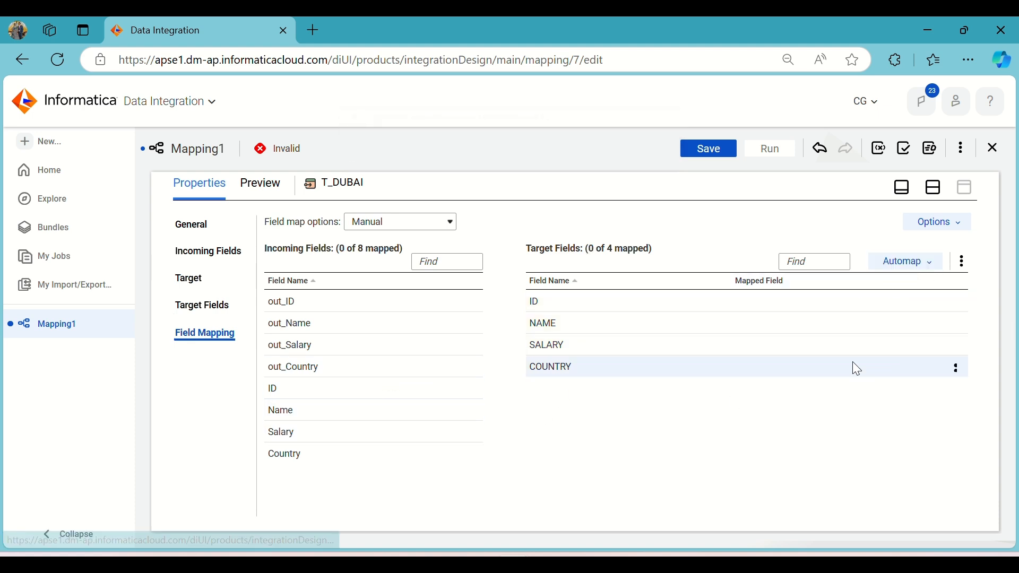
Step: Manually map out_ID, out_Name, out_Salary and out_Country to T_DUBAI's ID, NAME, SALARY and COUNTRY fields
{"action": "left_click_drag", "start_coordinate": [369, 305], "coordinate": [679, 310]}
{"action": "left_click_drag", "start_coordinate": [352, 321], "coordinate": [723, 319]}
{"action": "left_click_drag", "start_coordinate": [352, 345], "coordinate": [759, 346]}
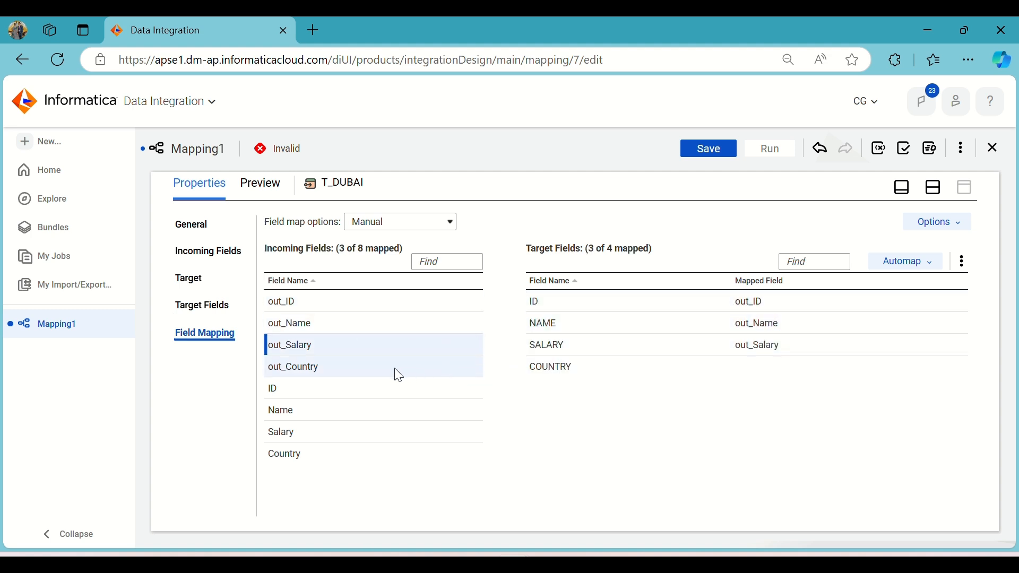
{"action": "left_click_drag", "start_coordinate": [397, 373], "coordinate": [742, 371]}
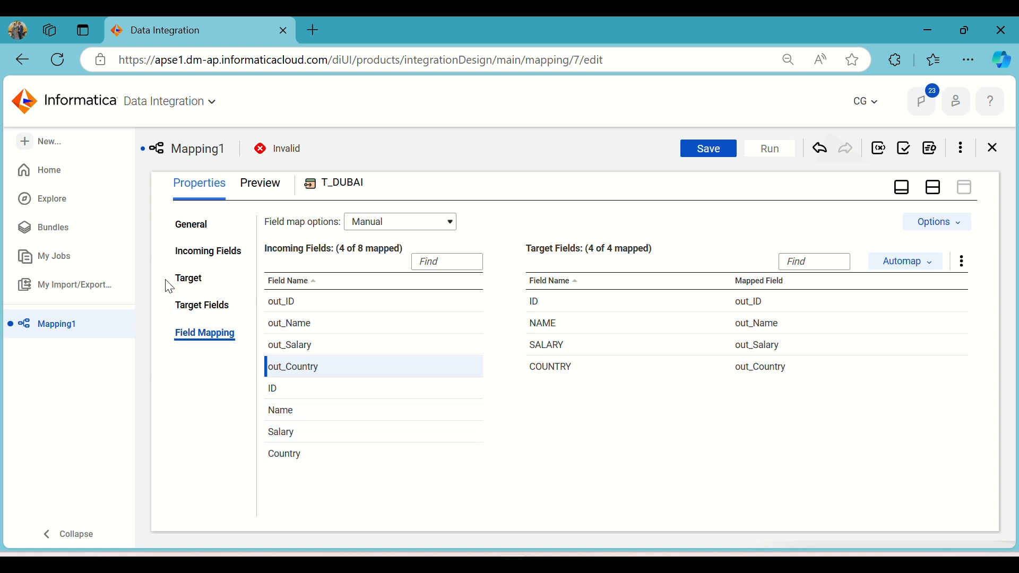
Step: Review T_DUBAI's incoming fields and add a field rule with the Exclude operator for named fields
{"action": "left_click", "coordinate": [196, 264]}
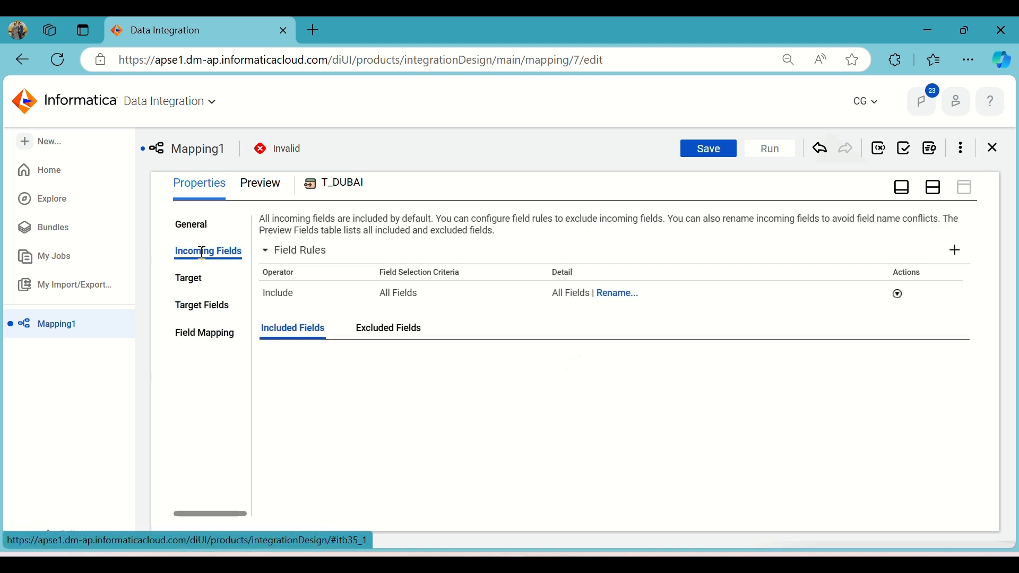
{"action": "scroll", "coordinate": [372, 404], "scroll_direction": "down", "scroll_amount": 1}
{"action": "scroll", "coordinate": [313, 362], "scroll_direction": "up", "scroll_amount": 1}
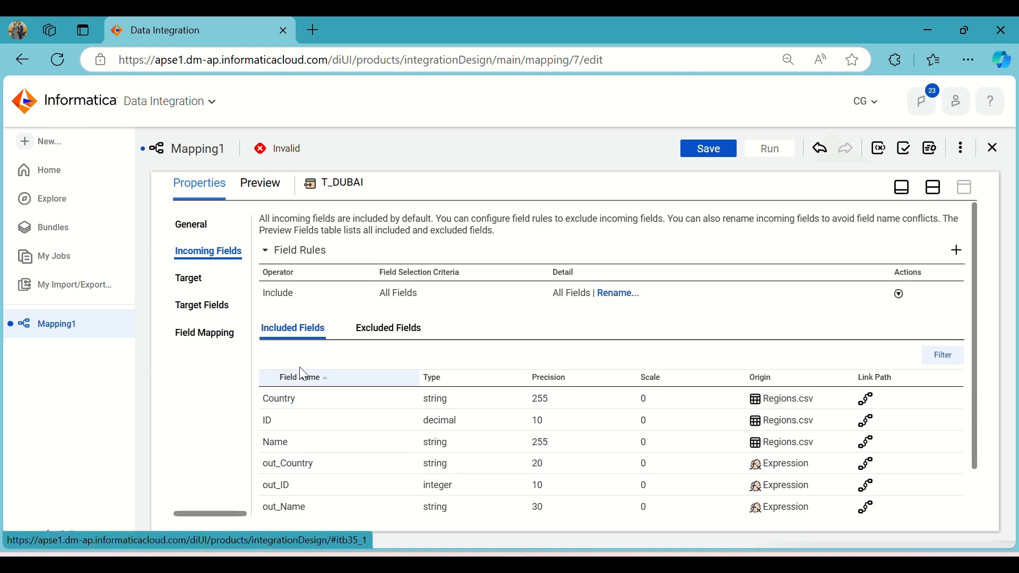
{"action": "scroll", "coordinate": [303, 374], "scroll_direction": "down", "scroll_amount": 1}
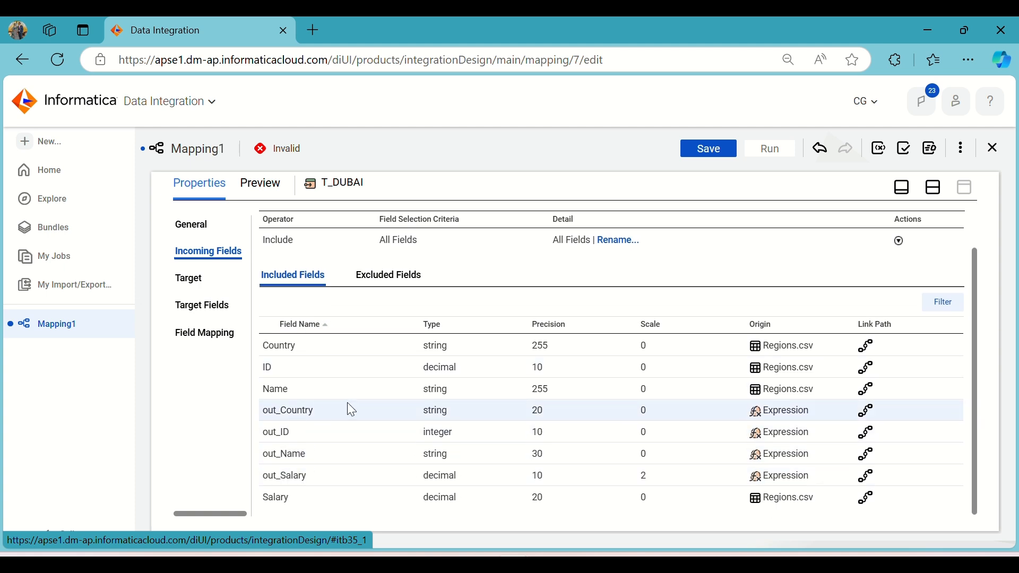
{"action": "scroll", "coordinate": [349, 407], "scroll_direction": "up", "scroll_amount": 1}
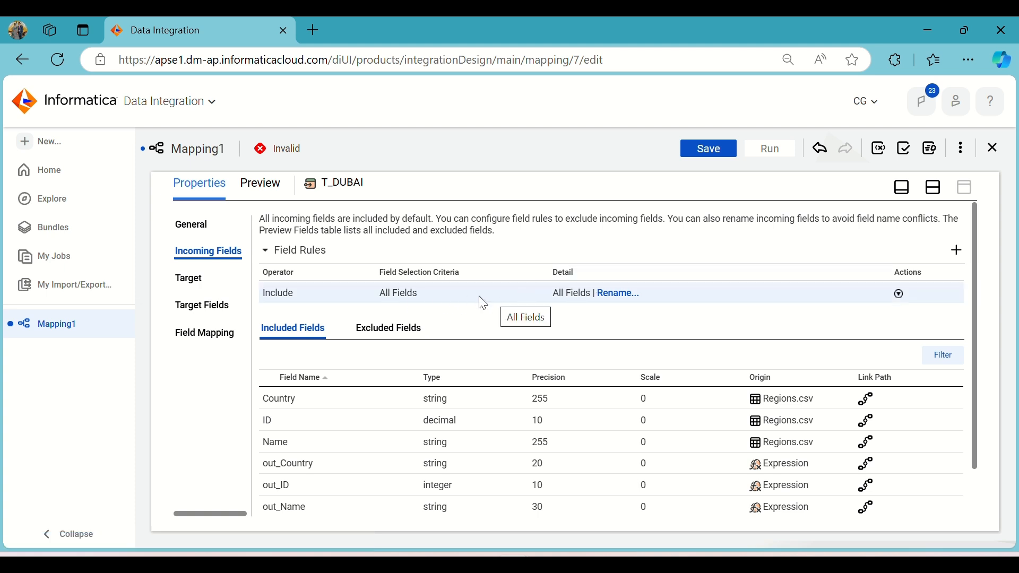
{"action": "left_click", "coordinate": [957, 252]}
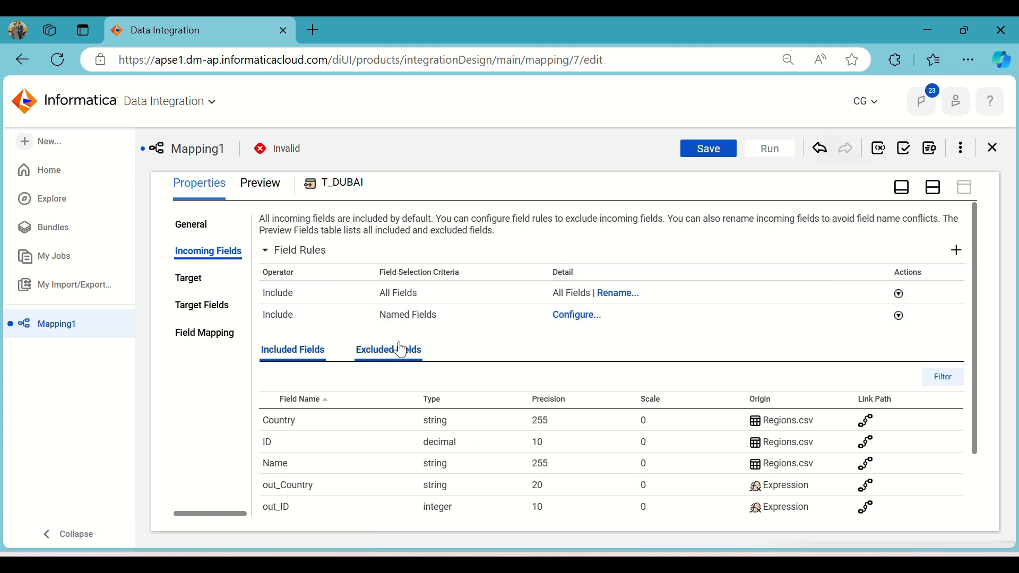
{"action": "left_click", "coordinate": [313, 317]}
{"action": "left_click", "coordinate": [333, 316]}
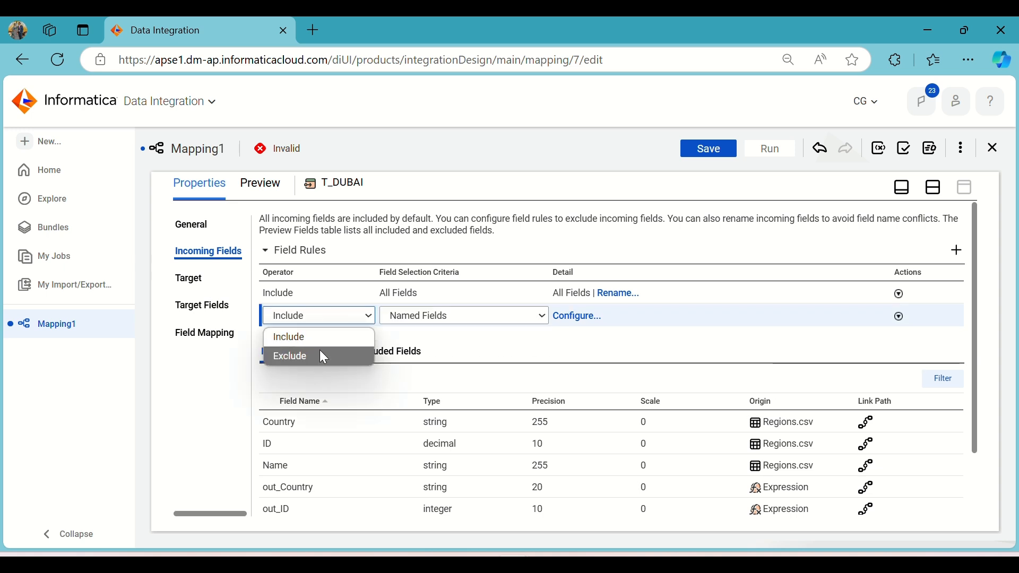
{"action": "left_click", "coordinate": [320, 353]}
Step: Configure the rule to exclude the source fields Country, ID, Name and Salary, and check T_DUBAI's field mapping
{"action": "left_click", "coordinate": [563, 316]}
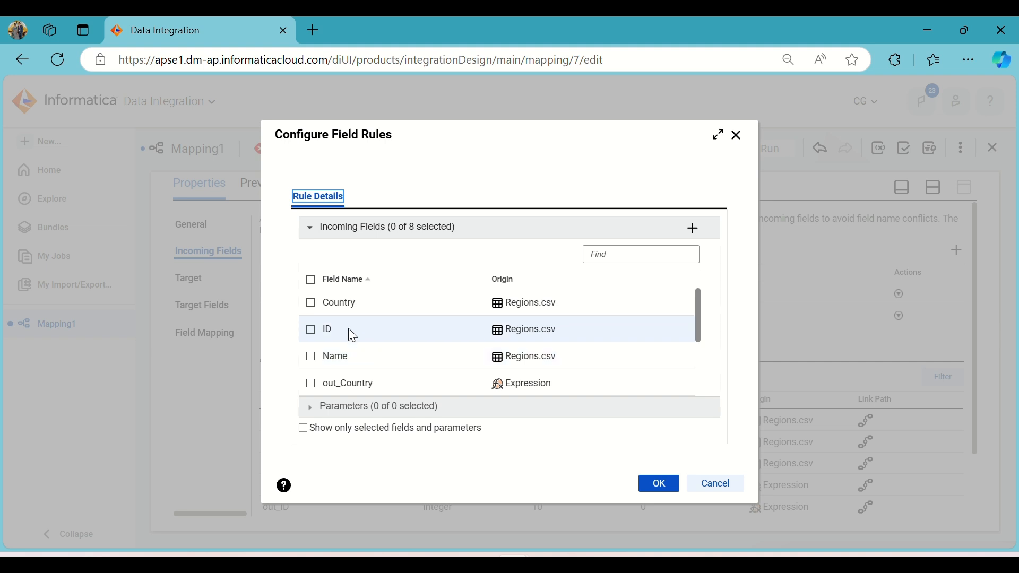
{"action": "left_click", "coordinate": [348, 328]}
{"action": "left_click", "coordinate": [337, 303]}
{"action": "scroll", "coordinate": [363, 368], "scroll_direction": "down", "scroll_amount": 3}
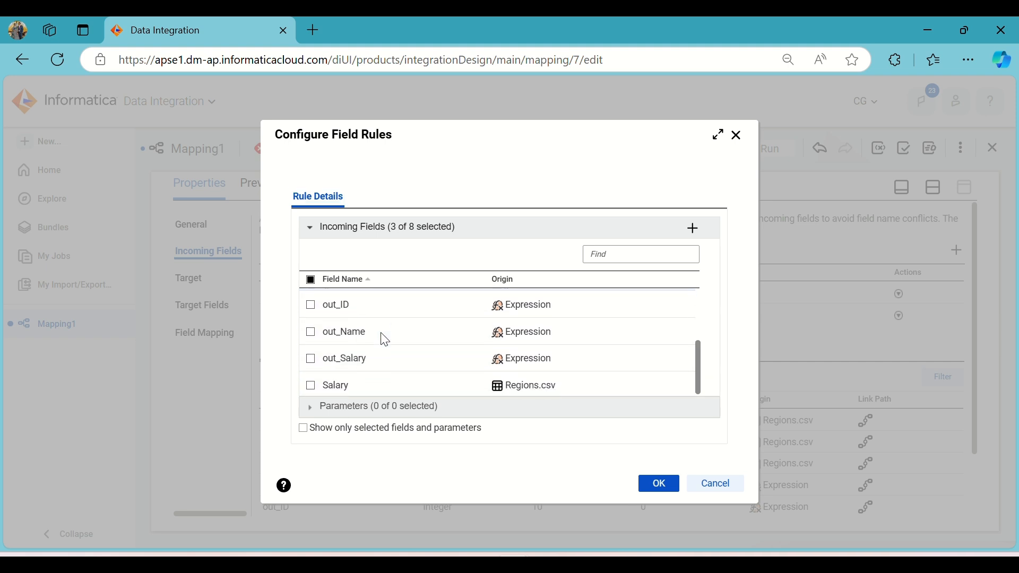
{"action": "left_click", "coordinate": [658, 485]}
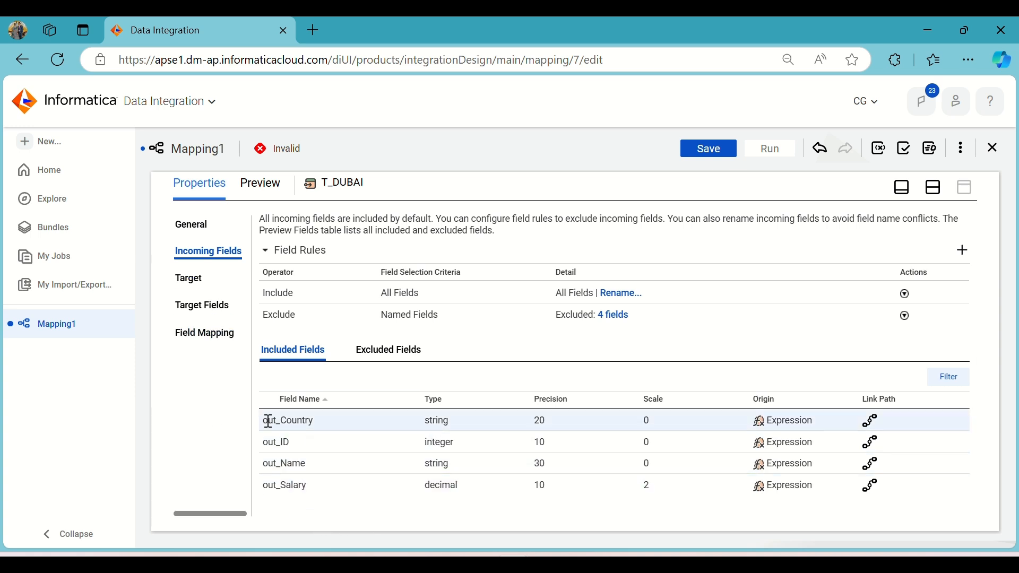
{"action": "left_click", "coordinate": [205, 335]}
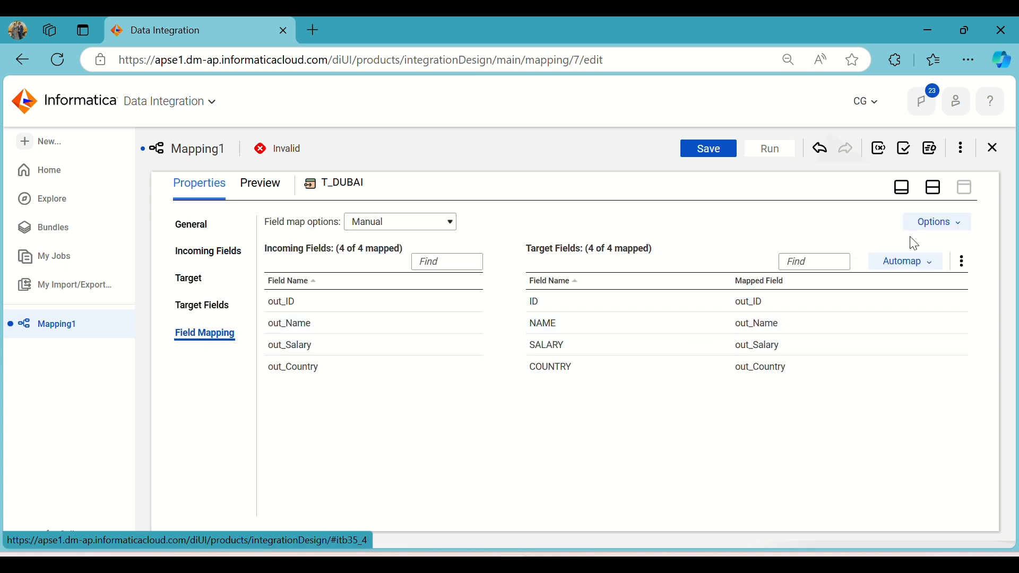
Step: Add an incoming field rule with the Exclude operator for named fields on the T_NEWZLAND target
{"action": "left_click", "coordinate": [935, 188]}
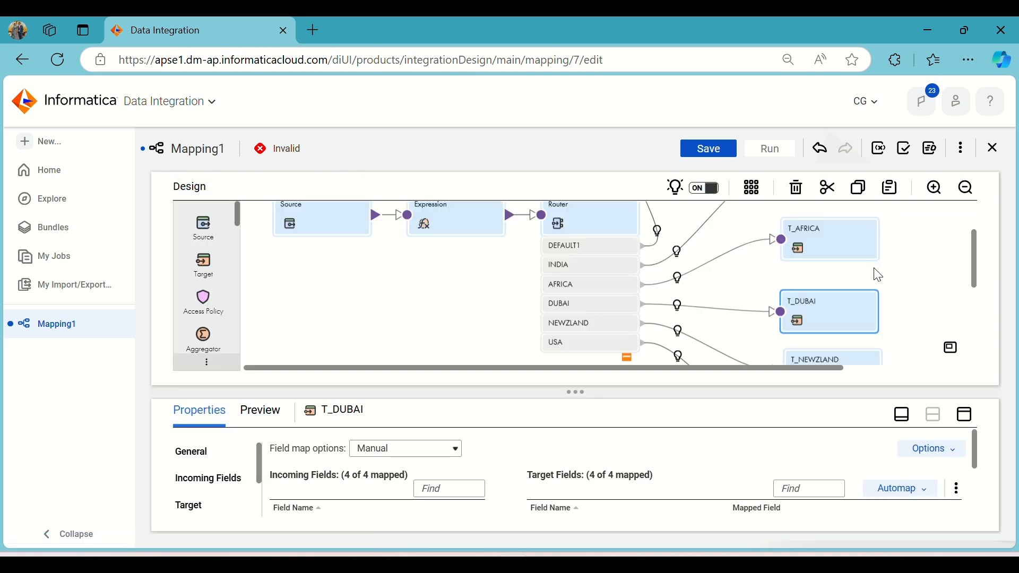
{"action": "scroll", "coordinate": [875, 272], "scroll_direction": "down", "scroll_amount": 3}
{"action": "scroll", "coordinate": [837, 238], "scroll_direction": "up", "scroll_amount": 3}
{"action": "left_click", "coordinate": [843, 287]}
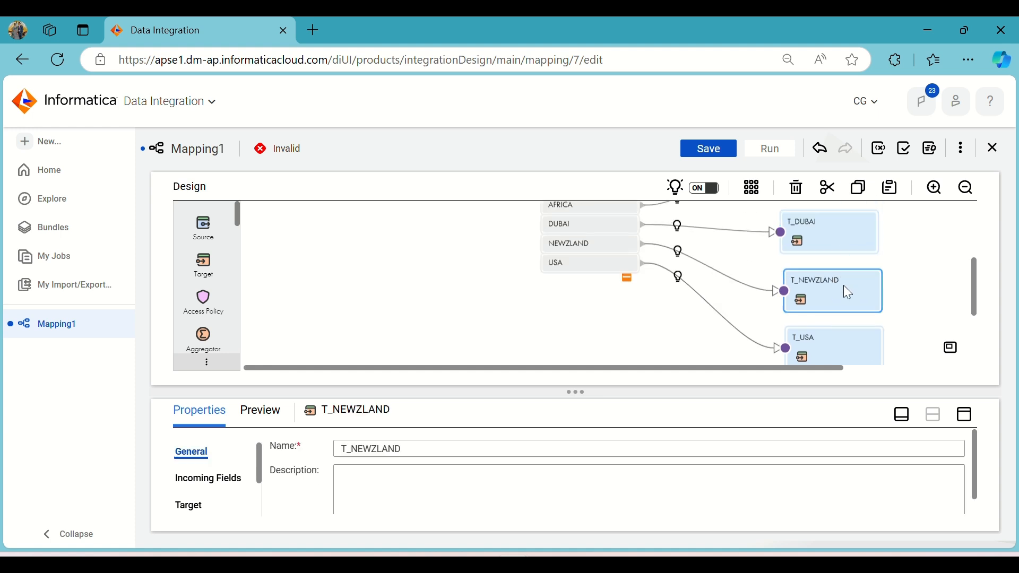
{"action": "left_click", "coordinate": [965, 415]}
{"action": "left_click", "coordinate": [190, 257]}
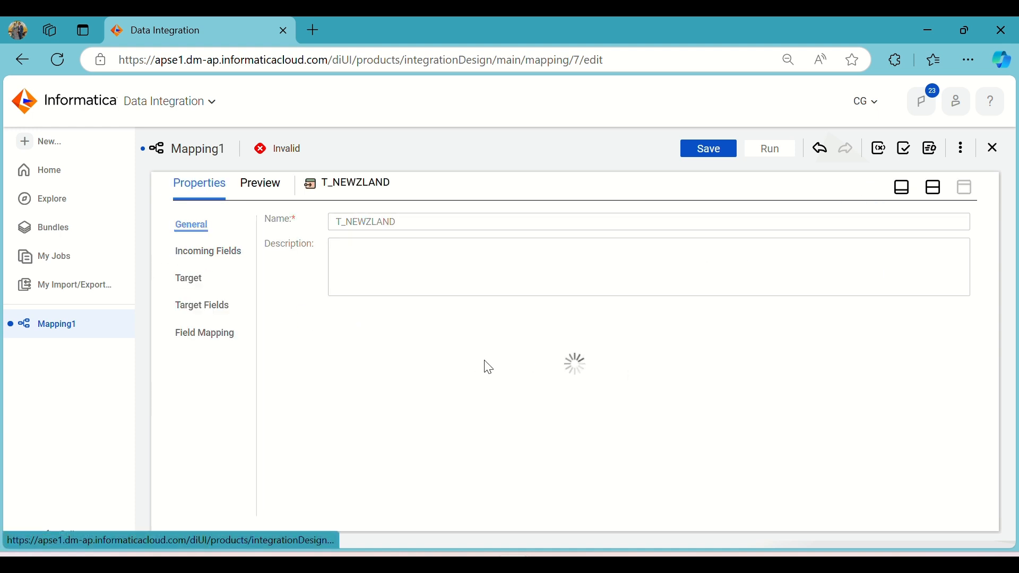
{"action": "left_click", "coordinate": [955, 257]}
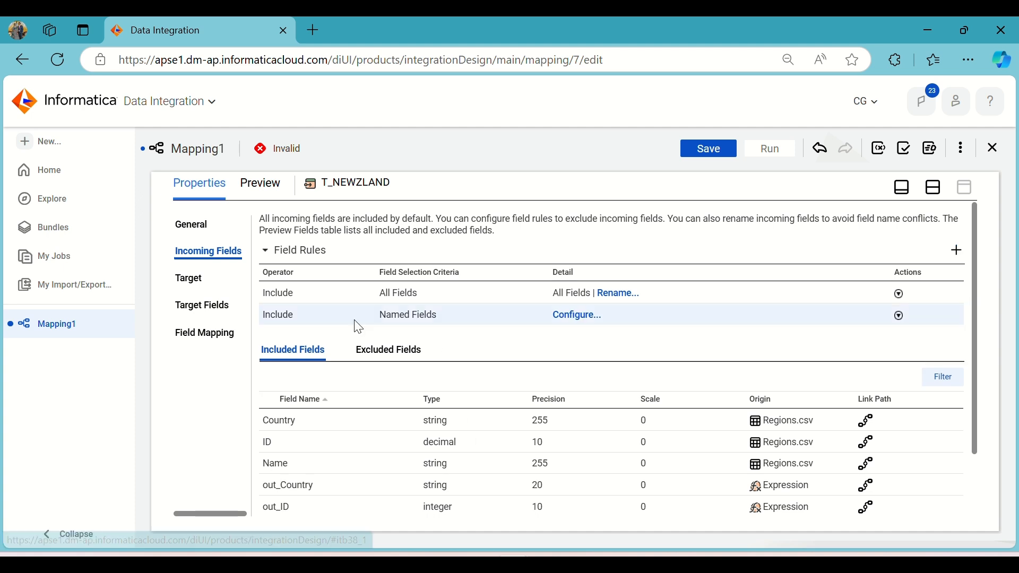
{"action": "left_click", "coordinate": [316, 318]}
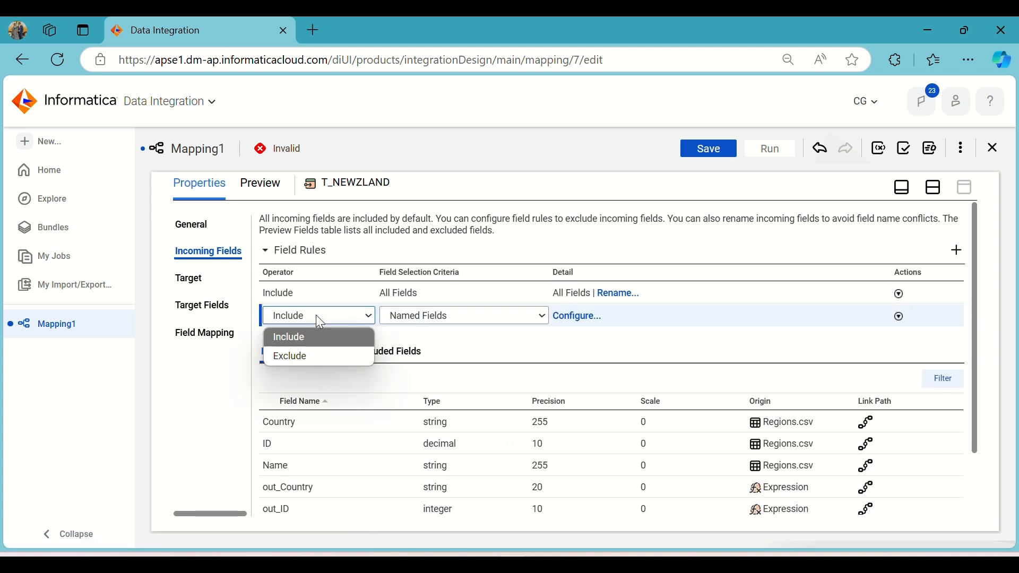
{"action": "left_click", "coordinate": [324, 352]}
Step: Configure T_NEWZLAND's exclude rule to cover the source fields Country, ID, Name and Salary
{"action": "left_click", "coordinate": [567, 318]}
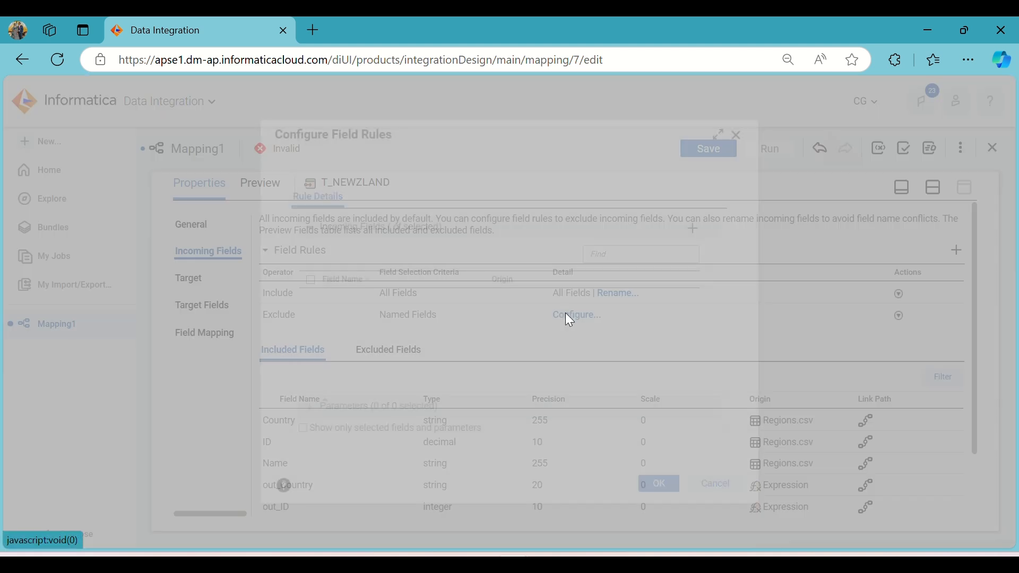
{"action": "left_click", "coordinate": [359, 310]}
{"action": "left_click", "coordinate": [349, 327]}
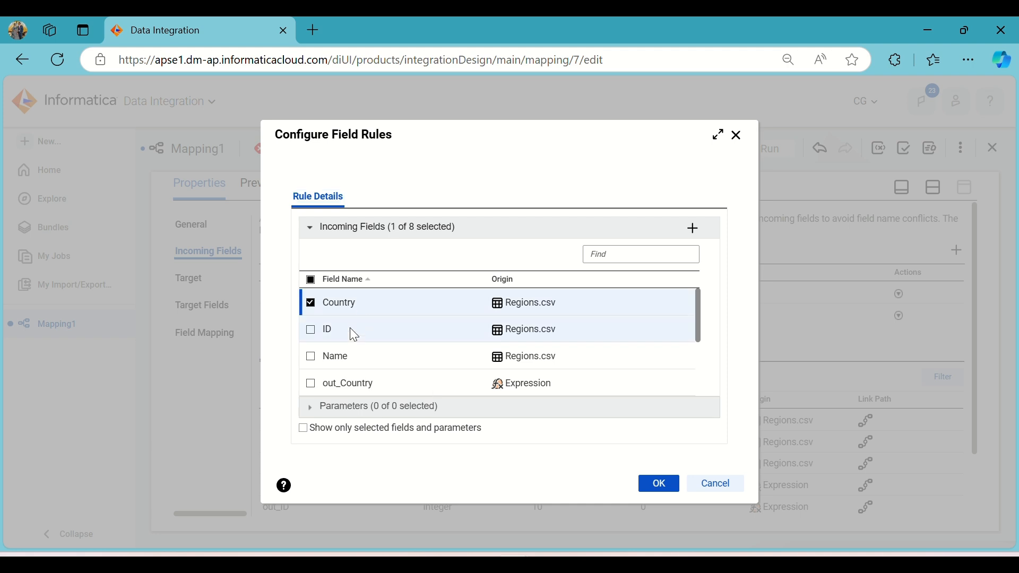
{"action": "left_click", "coordinate": [351, 352]}
{"action": "scroll", "coordinate": [351, 366], "scroll_direction": "down", "scroll_amount": 2}
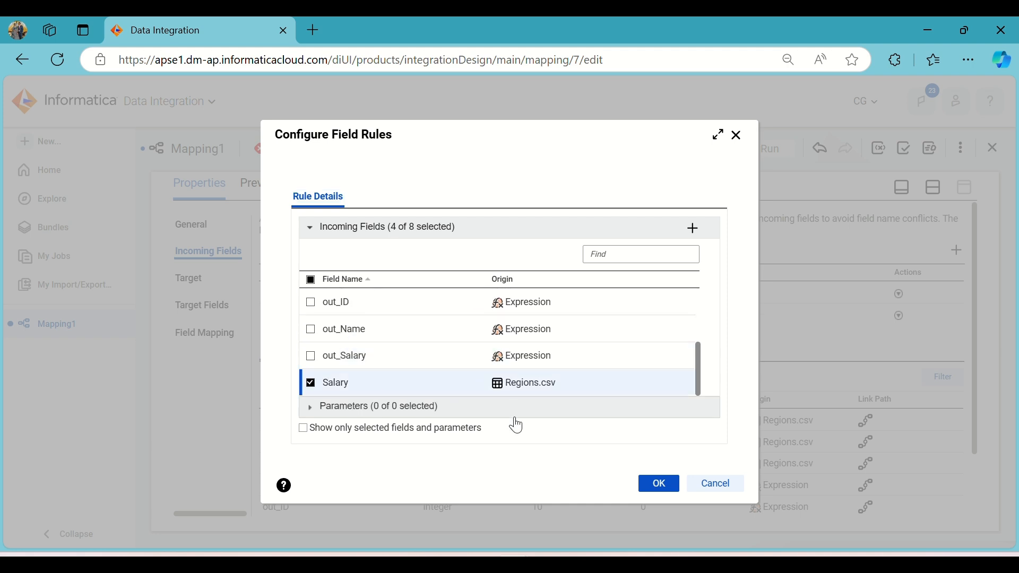
{"action": "left_click", "coordinate": [658, 484]}
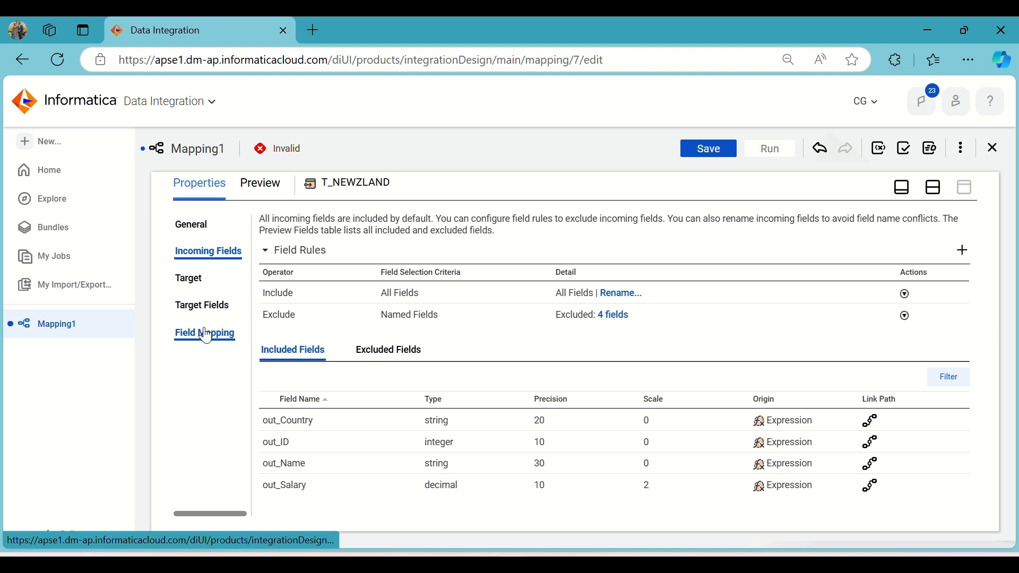
Step: Automap the expression output fields to T_NEWZLAND's target fields with Smart Map
{"action": "left_click", "coordinate": [220, 346]}
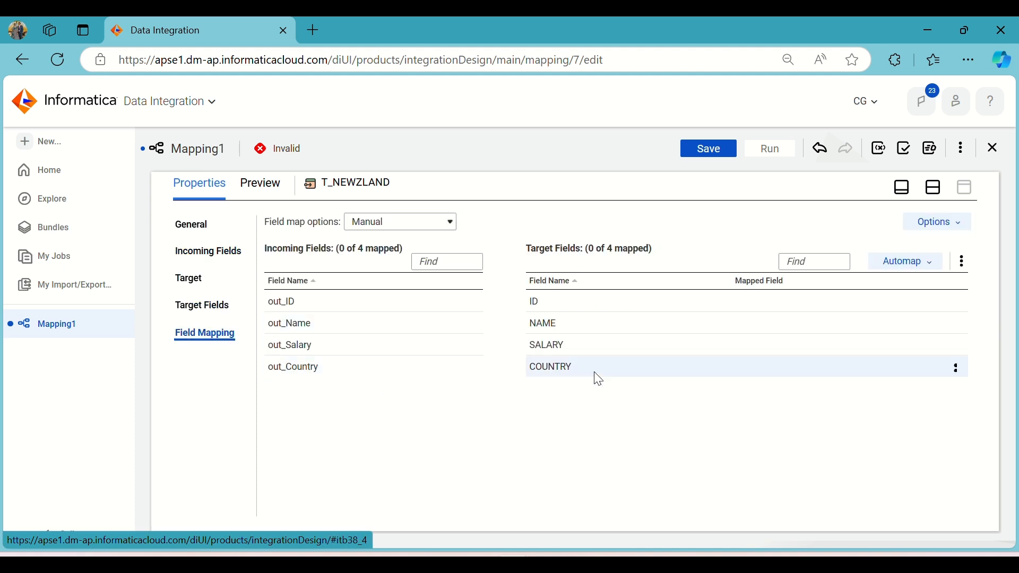
{"action": "left_click", "coordinate": [924, 273]}
{"action": "left_click", "coordinate": [874, 308]}
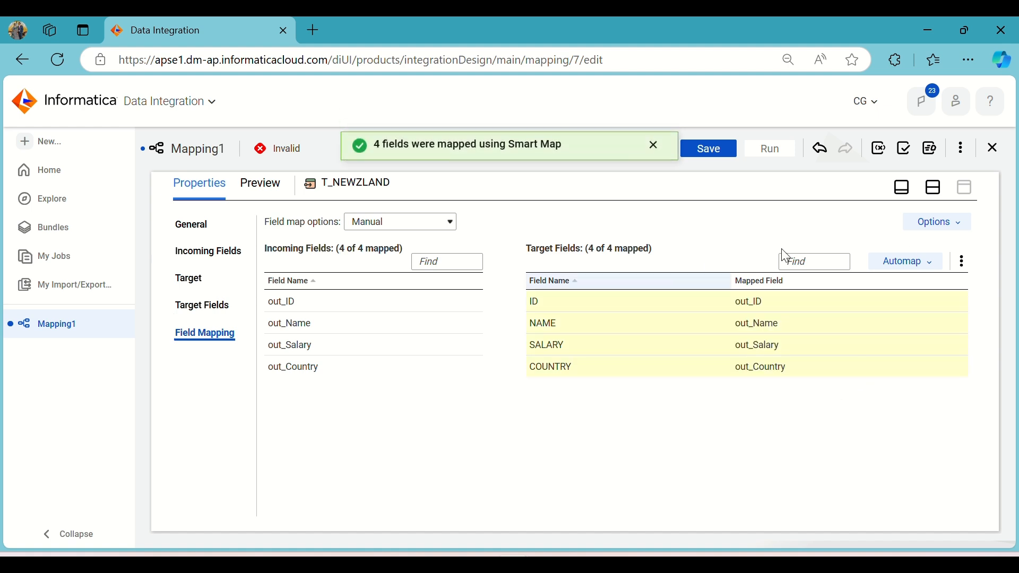
Step: Review T_USA's incoming fields and add a field rule with the Exclude operator for named fields
{"action": "left_click", "coordinate": [934, 187]}
{"action": "scroll", "coordinate": [856, 251], "scroll_direction": "down", "scroll_amount": 2}
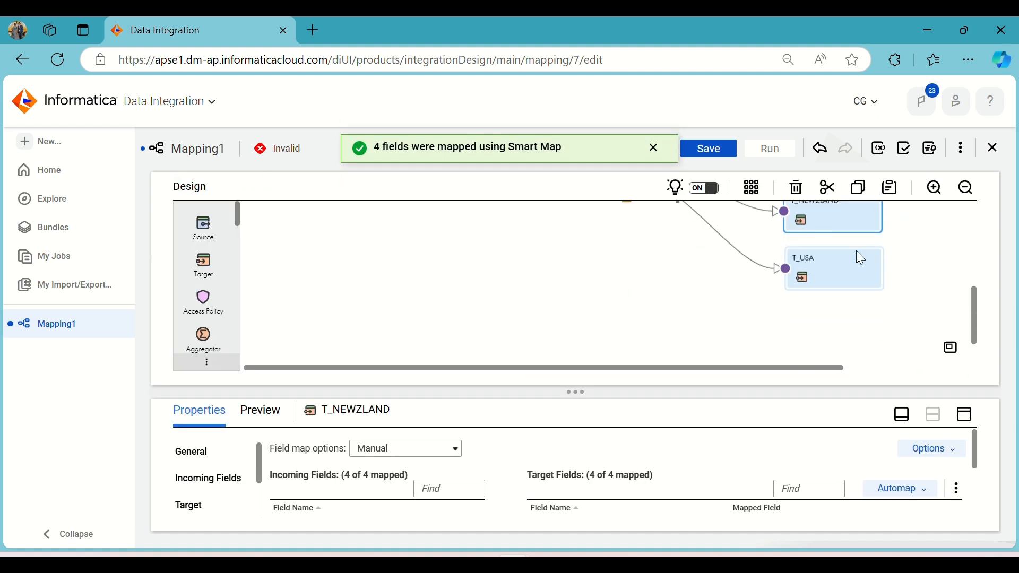
{"action": "left_click", "coordinate": [857, 258]}
{"action": "left_click", "coordinate": [966, 415]}
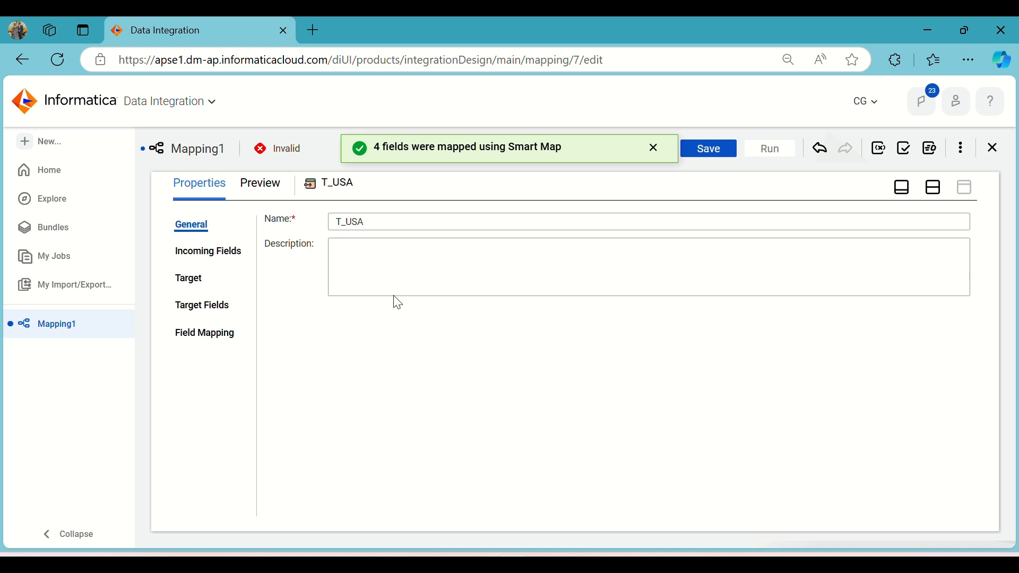
{"action": "left_click", "coordinate": [197, 286]}
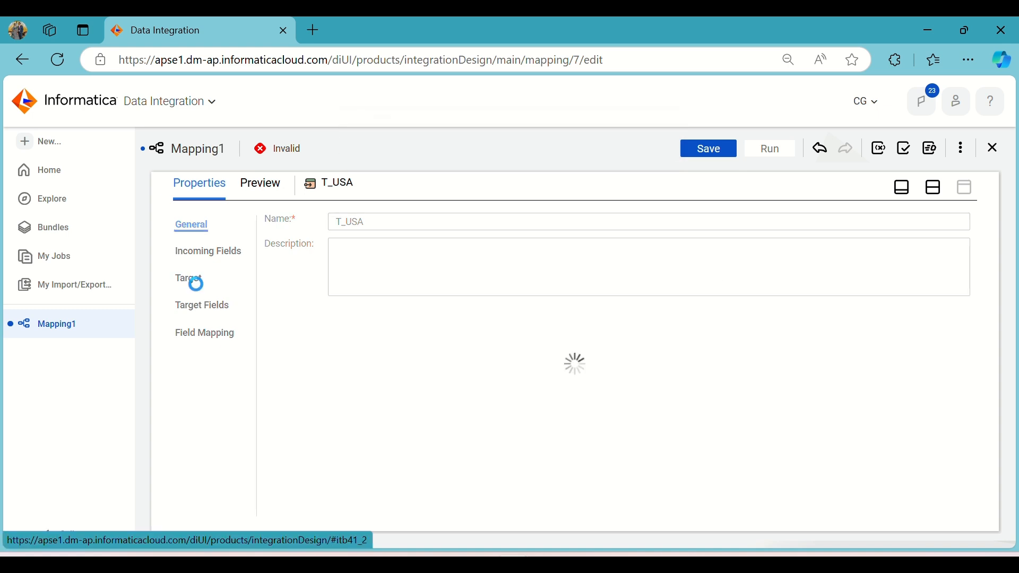
{"action": "left_click", "coordinate": [193, 251]}
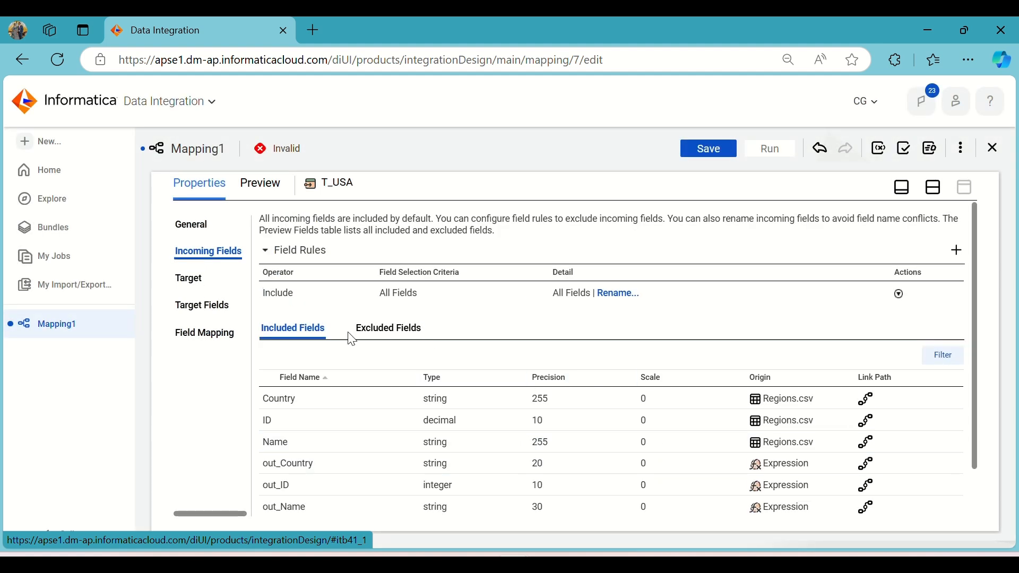
{"action": "scroll", "coordinate": [352, 340], "scroll_direction": "down", "scroll_amount": 2}
{"action": "scroll", "coordinate": [525, 302], "scroll_direction": "up", "scroll_amount": 2}
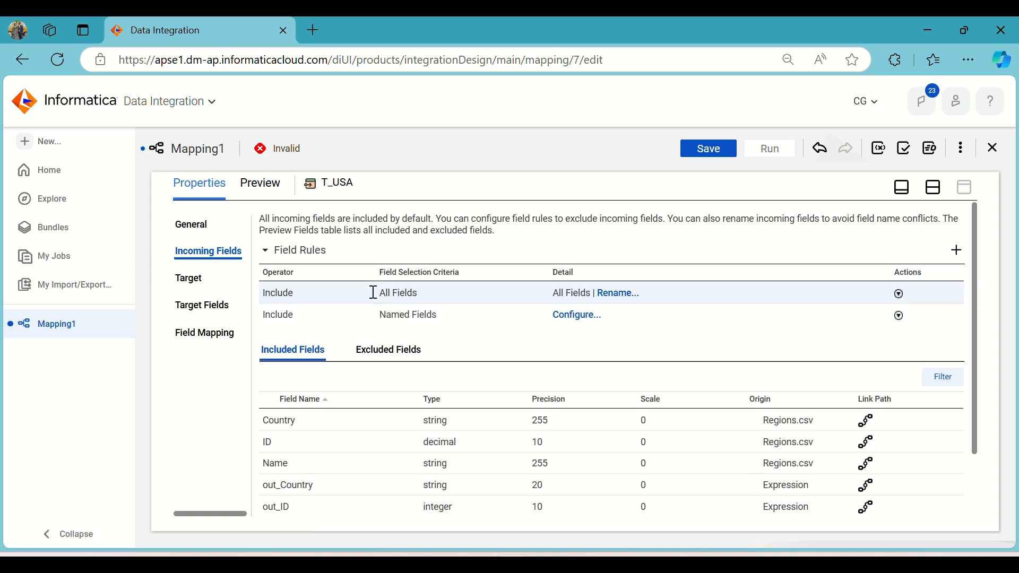
{"action": "left_click", "coordinate": [313, 318]}
{"action": "left_click", "coordinate": [350, 318]}
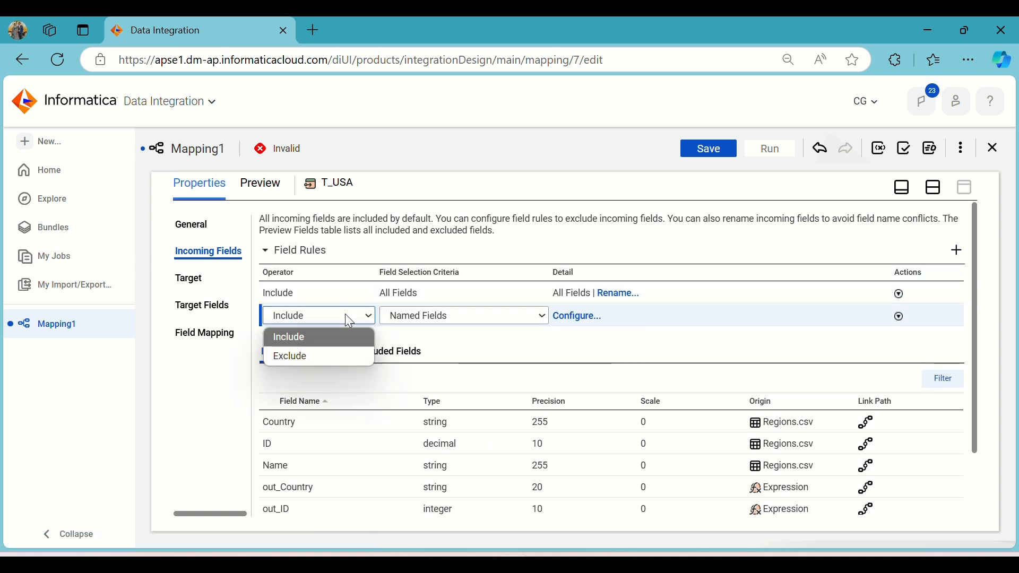
{"action": "left_click", "coordinate": [324, 351]}
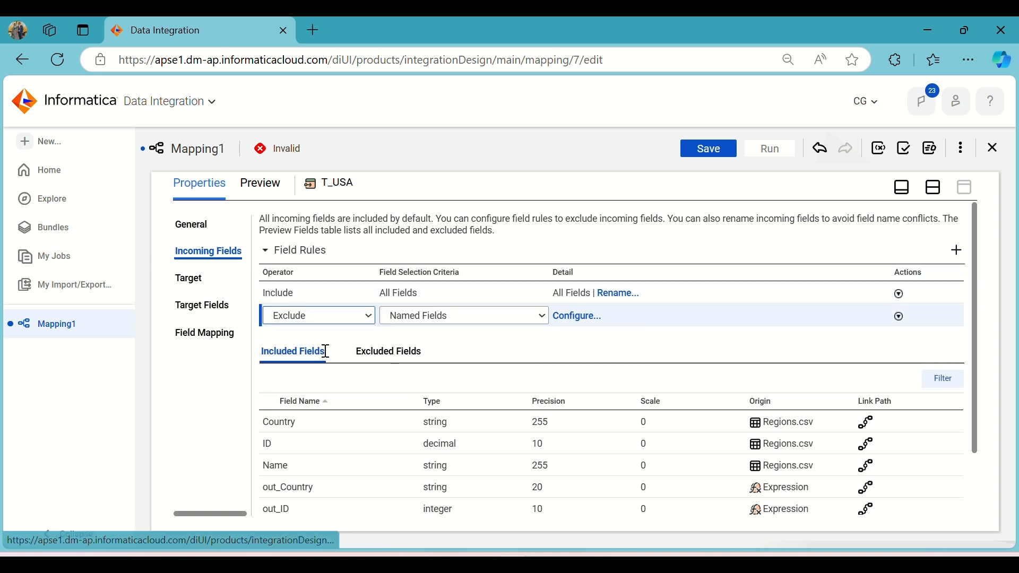
Step: Configure T_USA's exclude rule to cover the source fields Country, ID, Name and Salary
{"action": "left_click", "coordinate": [568, 316]}
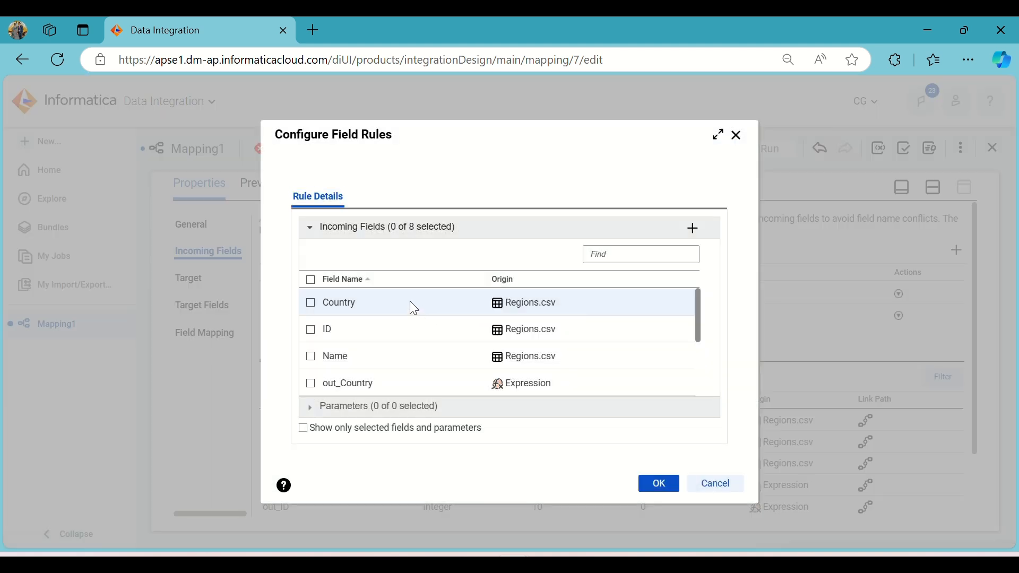
{"action": "left_click", "coordinate": [409, 305]}
{"action": "left_click", "coordinate": [387, 332]}
{"action": "left_click", "coordinate": [375, 355]}
{"action": "scroll", "coordinate": [375, 354], "scroll_direction": "down", "scroll_amount": 2}
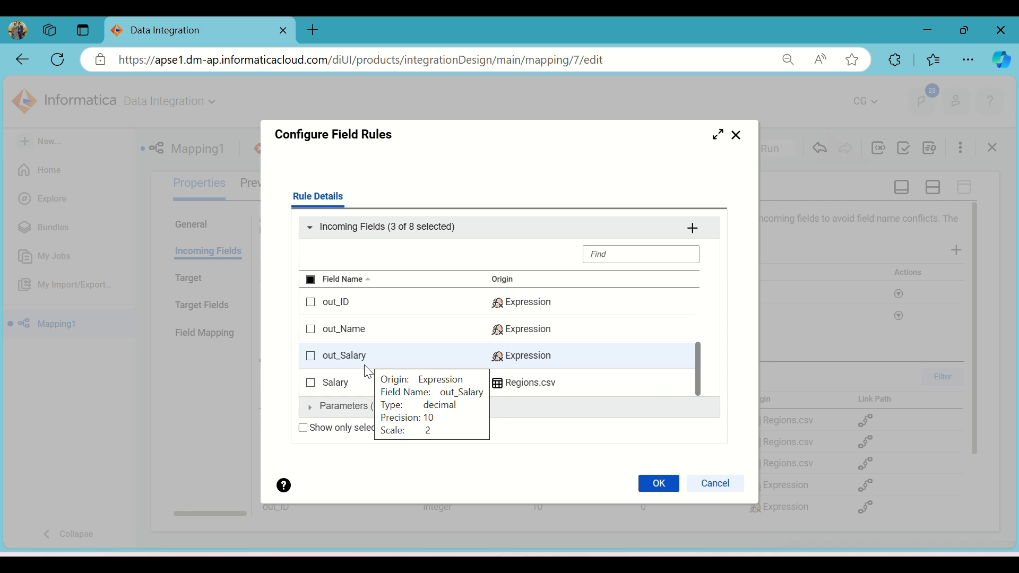
{"action": "left_click", "coordinate": [363, 381]}
{"action": "scroll", "coordinate": [425, 354], "scroll_direction": "up", "scroll_amount": 2}
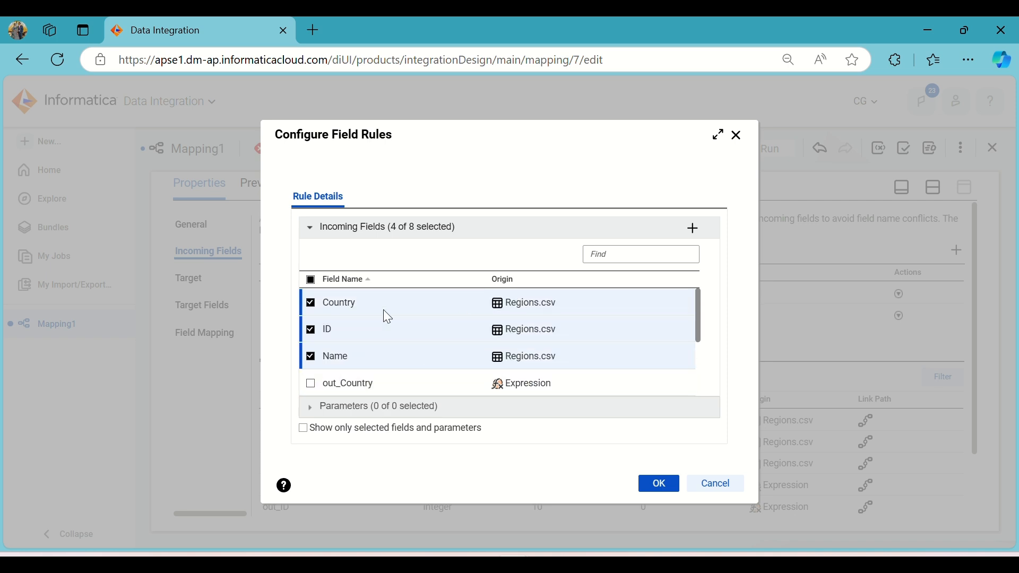
{"action": "left_click", "coordinate": [659, 483]}
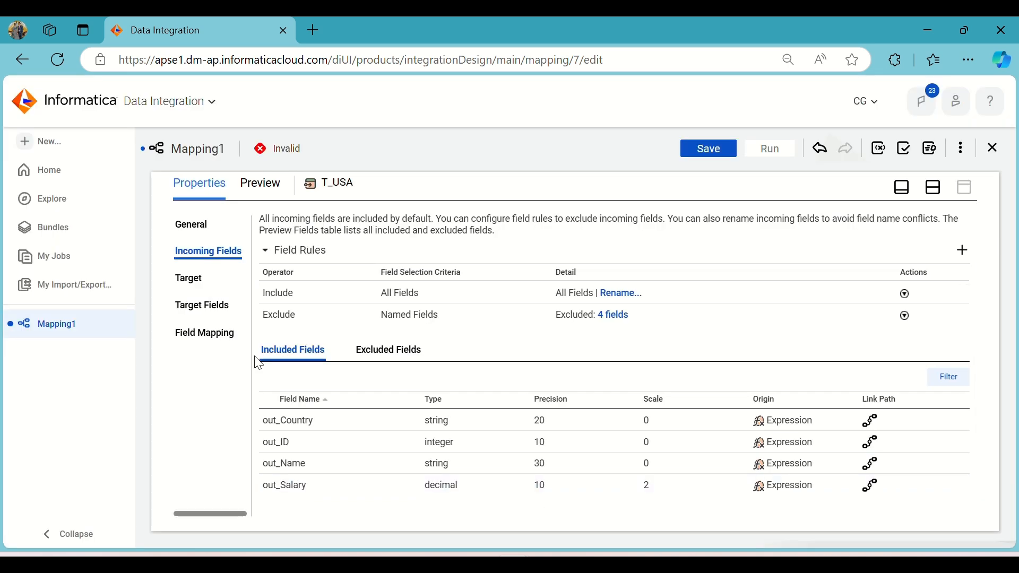
Step: Automap the expression output fields to T_USA's target fields with Smart Map
{"action": "left_click", "coordinate": [205, 333]}
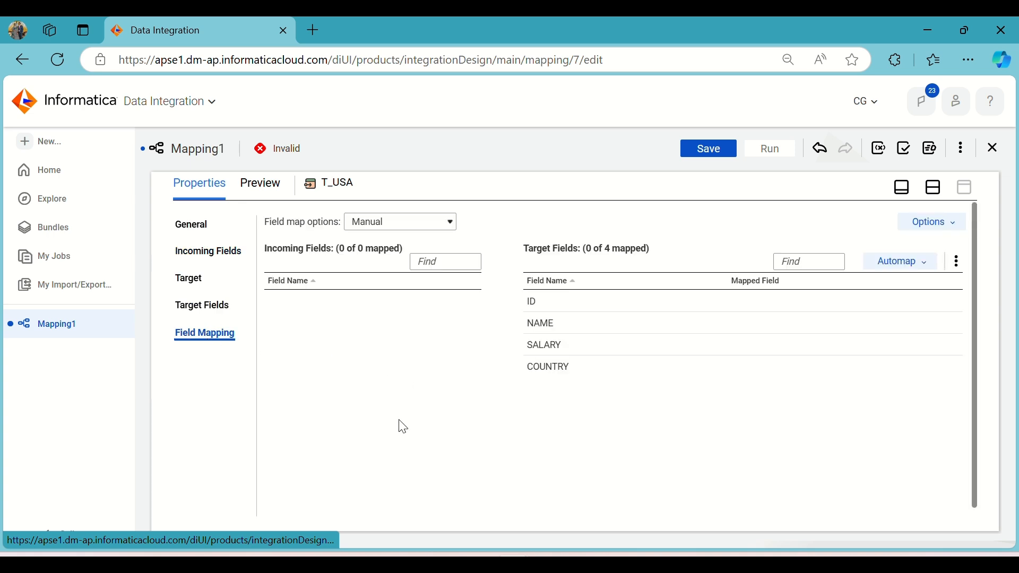
{"action": "left_click", "coordinate": [907, 265]}
{"action": "left_click", "coordinate": [887, 311]}
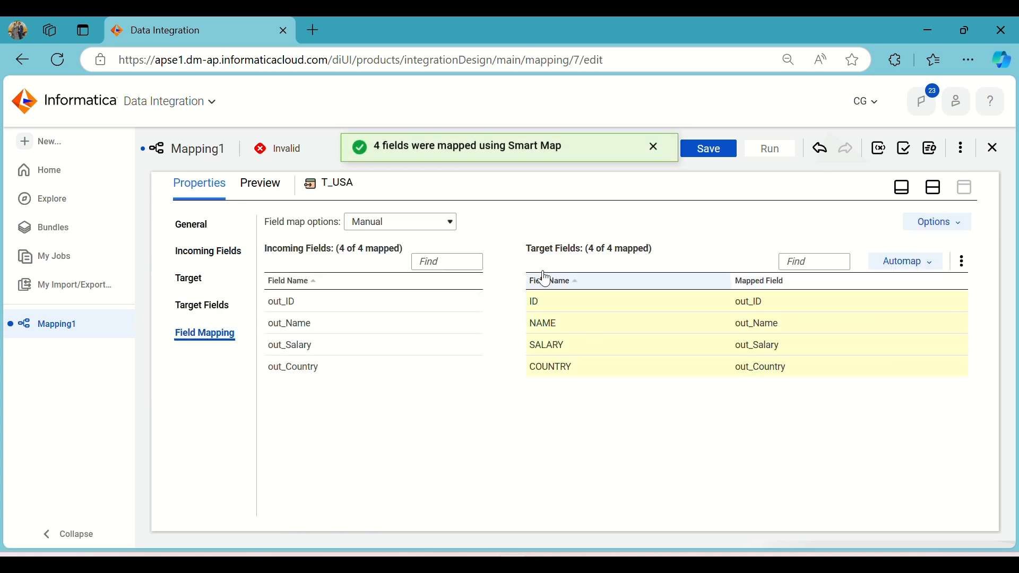
Step: Check the field mapping of the T_DEFAULT target
{"action": "left_click", "coordinate": [935, 197]}
{"action": "scroll", "coordinate": [616, 316], "scroll_direction": "up", "scroll_amount": 5}
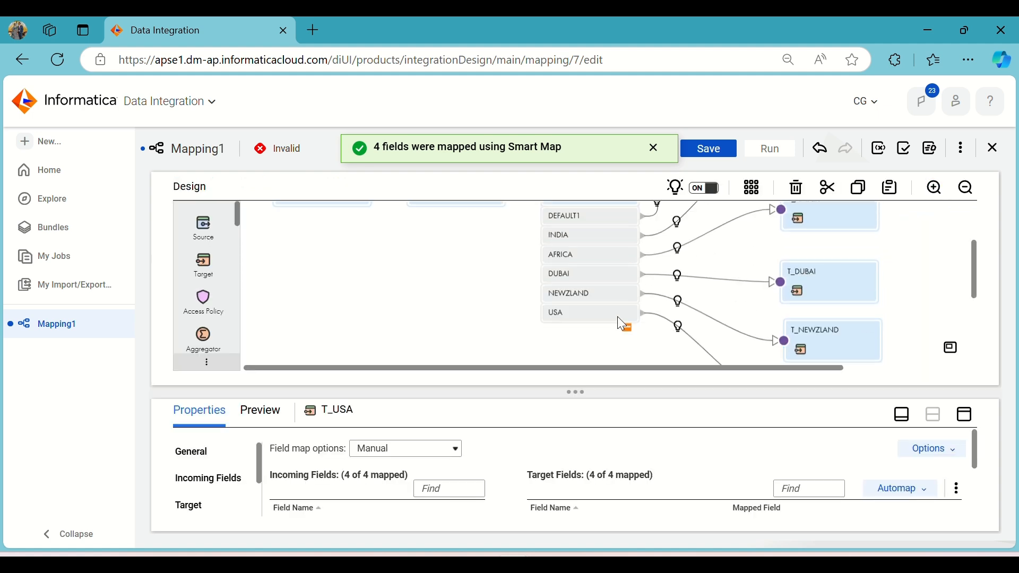
{"action": "left_click", "coordinate": [721, 228]}
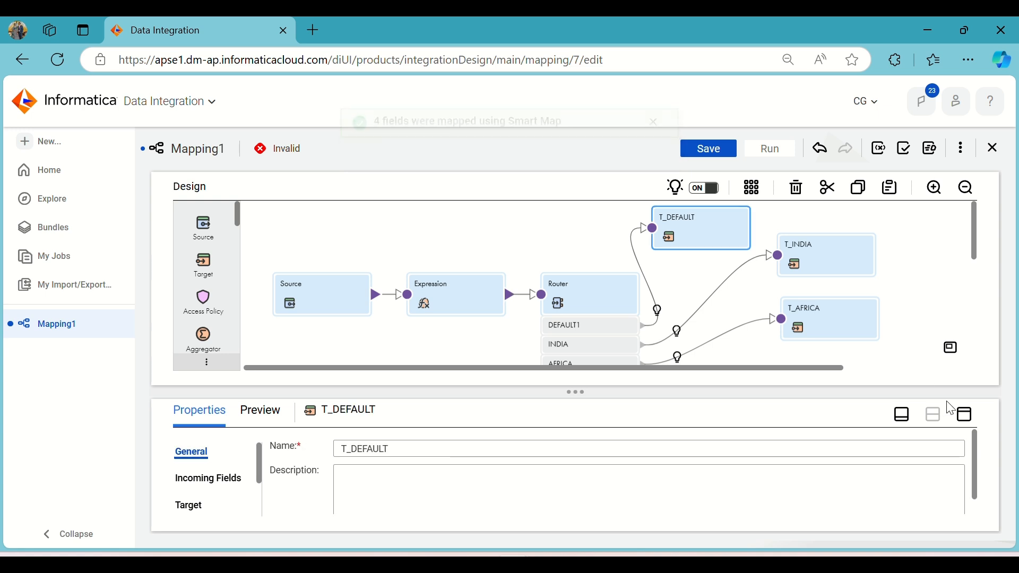
{"action": "left_click", "coordinate": [964, 413]}
{"action": "left_click", "coordinate": [224, 338]}
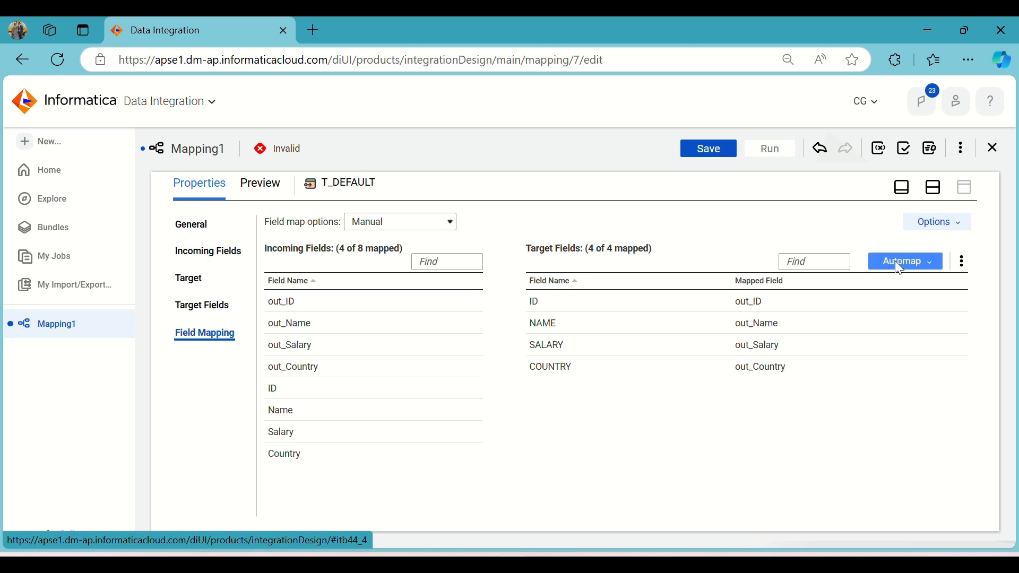
Step: Arrange all transformations automatically on the design canvas and save Mapping1
{"action": "left_click", "coordinate": [935, 189]}
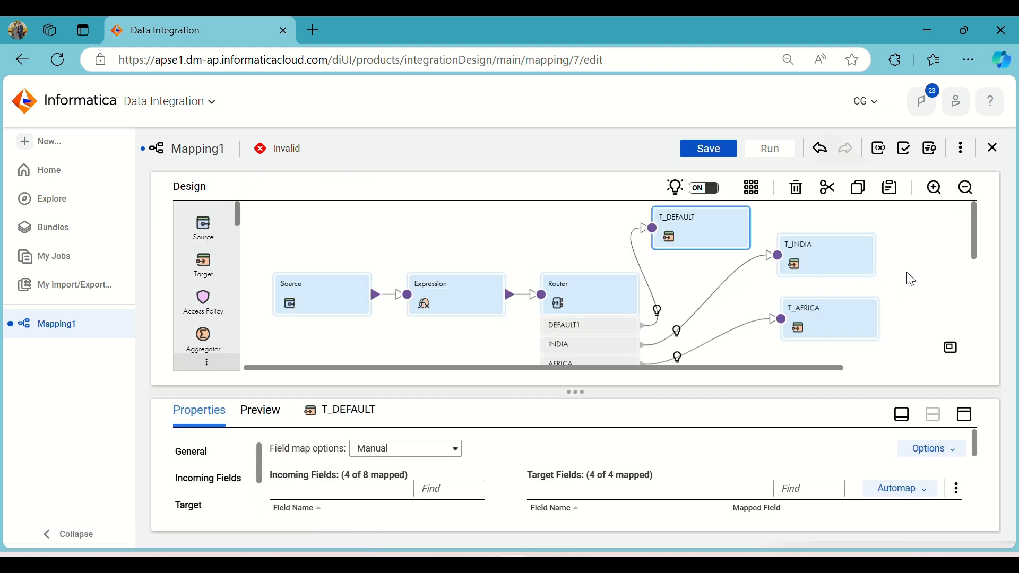
{"action": "scroll", "coordinate": [909, 274], "scroll_direction": "down", "scroll_amount": 6}
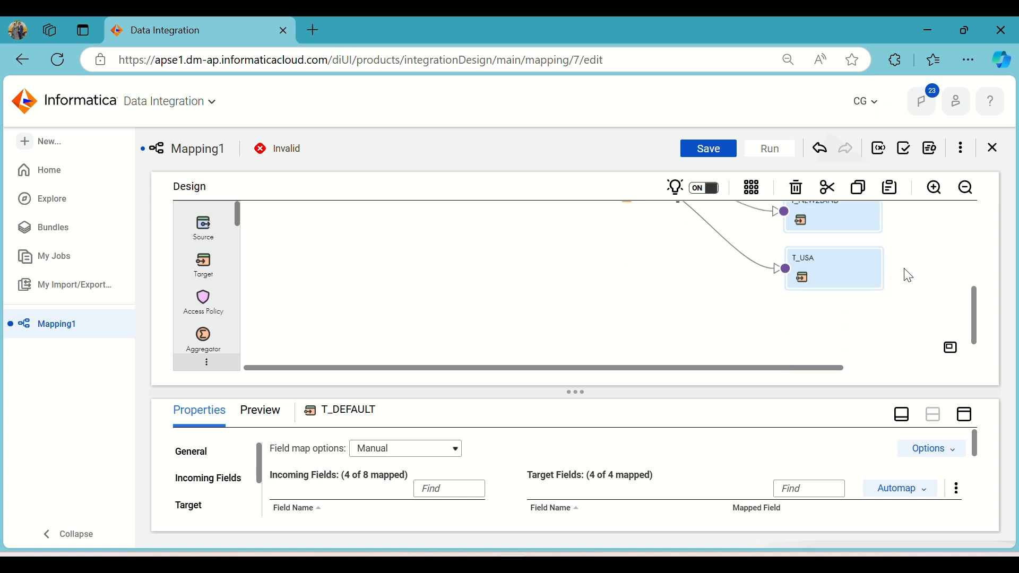
{"action": "scroll", "coordinate": [908, 275], "scroll_direction": "up", "scroll_amount": 4}
{"action": "scroll", "coordinate": [909, 275], "scroll_direction": "up", "scroll_amount": 2}
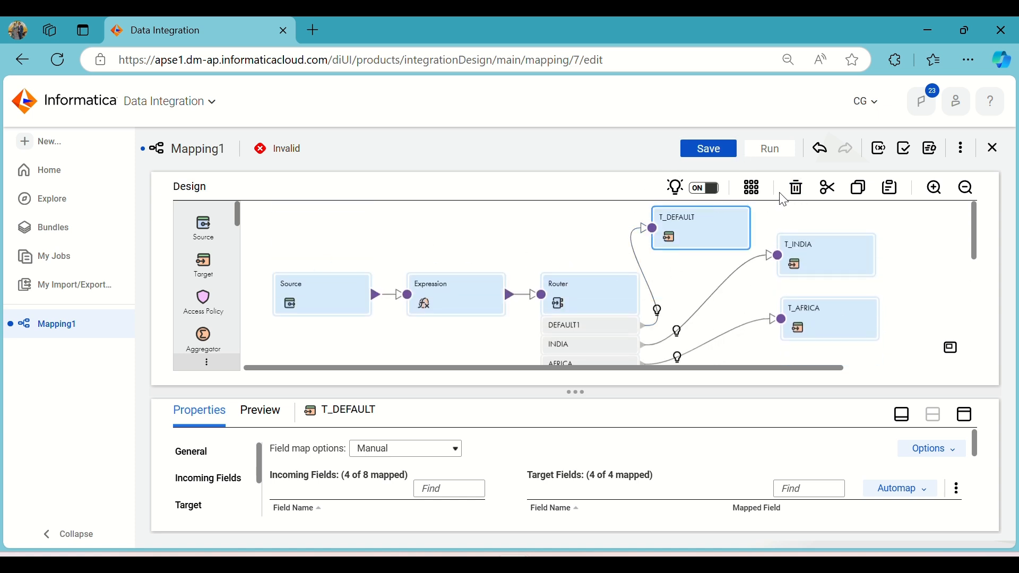
{"action": "left_click", "coordinate": [753, 187]}
{"action": "scroll", "coordinate": [897, 258], "scroll_direction": "down", "scroll_amount": 4}
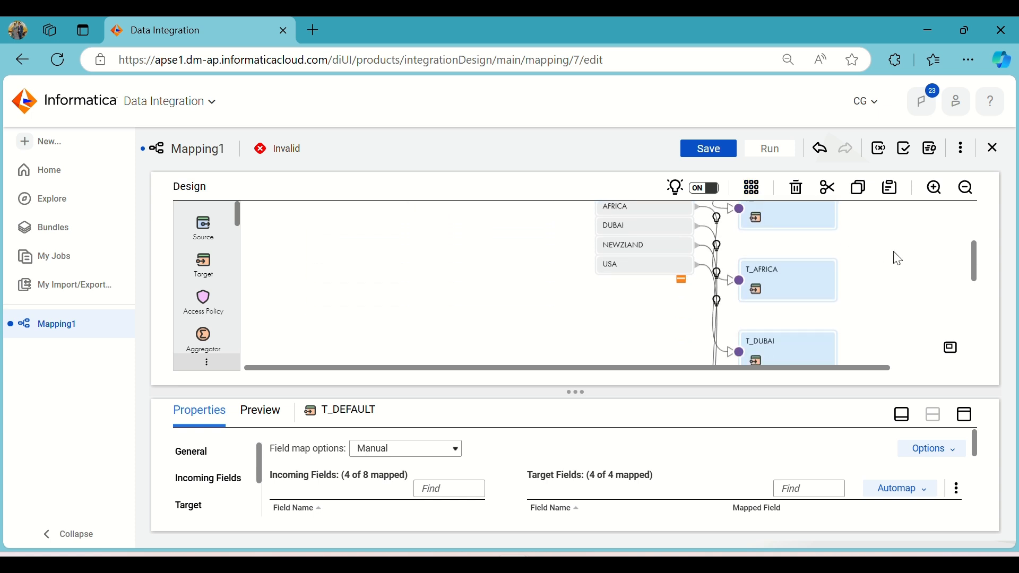
{"action": "scroll", "coordinate": [893, 257], "scroll_direction": "down", "scroll_amount": 3}
{"action": "scroll", "coordinate": [892, 257], "scroll_direction": "up", "scroll_amount": 6}
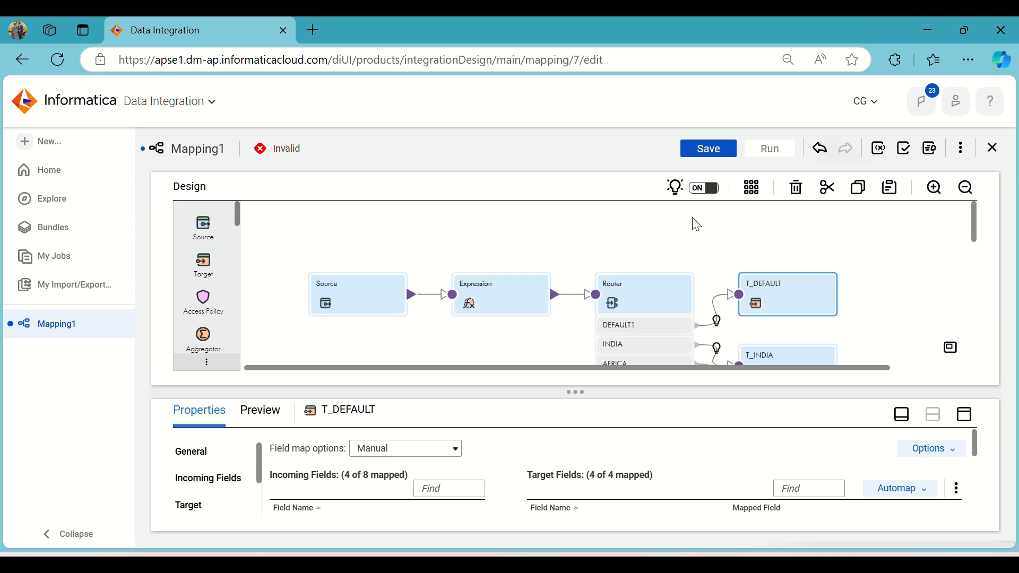
{"action": "left_click", "coordinate": [710, 149]}
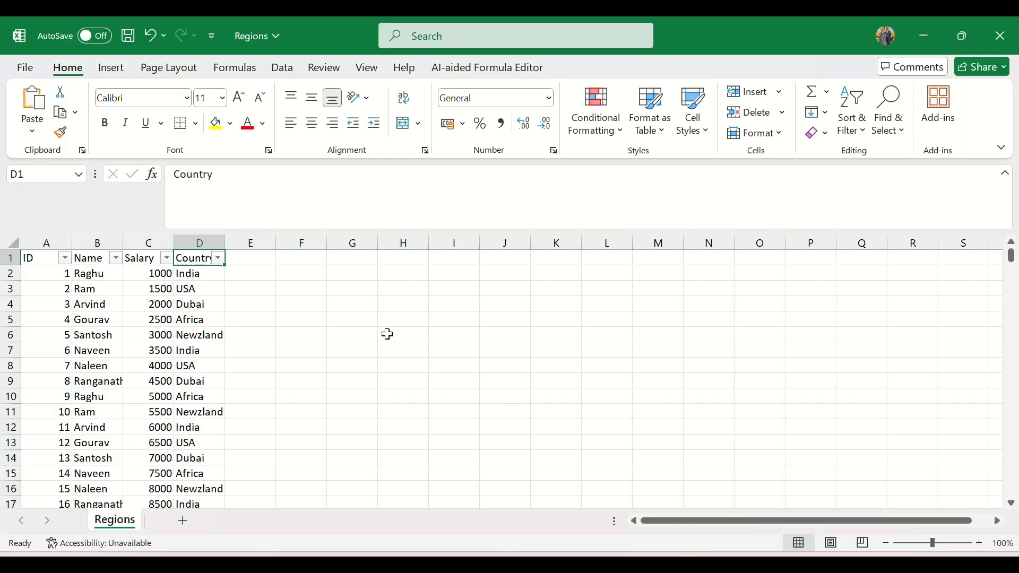
Step: In Excel, remove the header filters from the Regions sheet and save the workbook
{"action": "left_click", "coordinate": [287, 319]}
{"action": "left_click", "coordinate": [852, 122]}
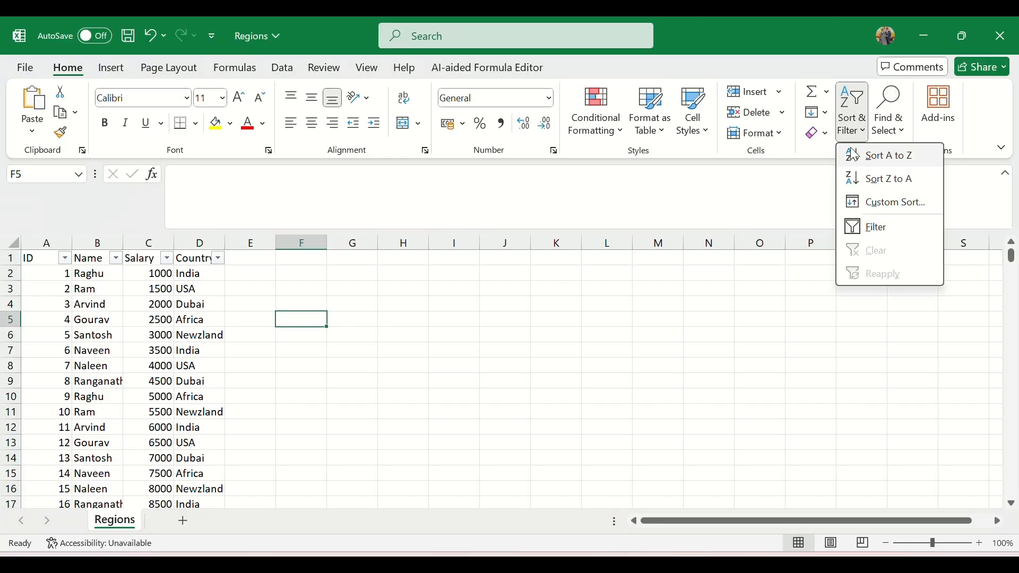
{"action": "left_click", "coordinate": [868, 228]}
{"action": "key", "text": "ctrl+s"}
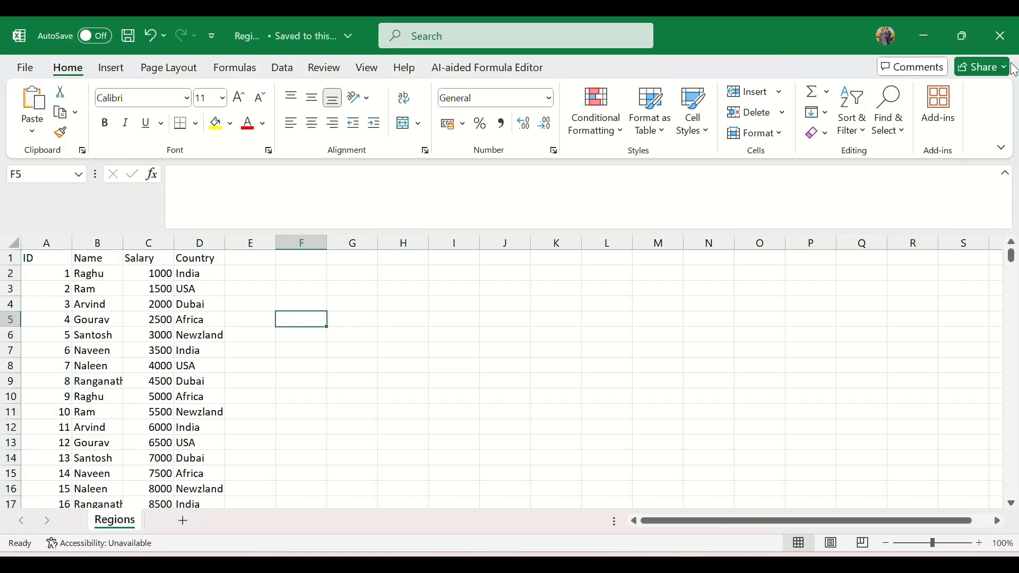
Step: Close the Regions workbook and return to the m_Router_Trans_Regions mapping in Informatica to review its design
{"action": "left_click", "coordinate": [1004, 35]}
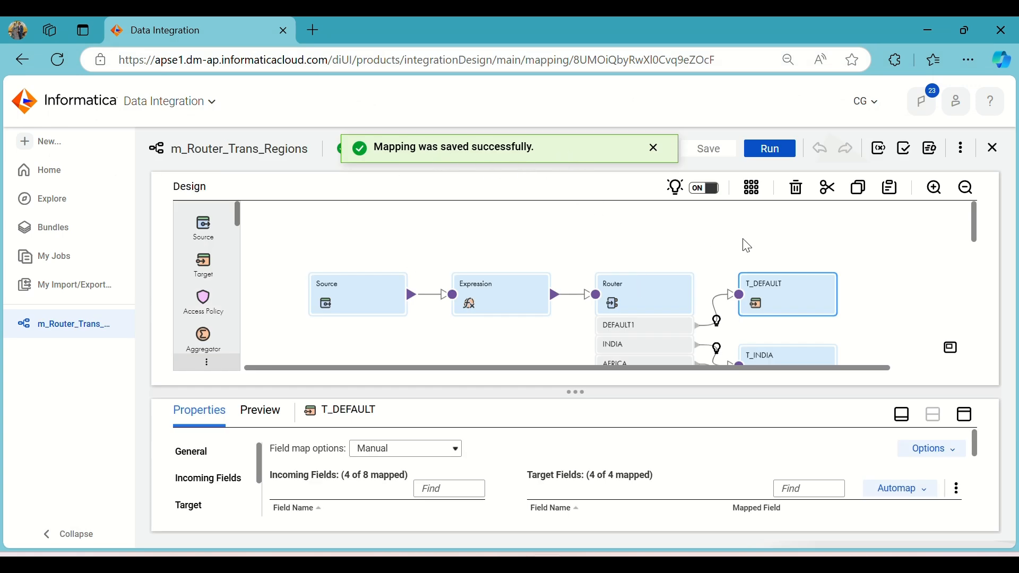
{"action": "left_click", "coordinate": [654, 150]}
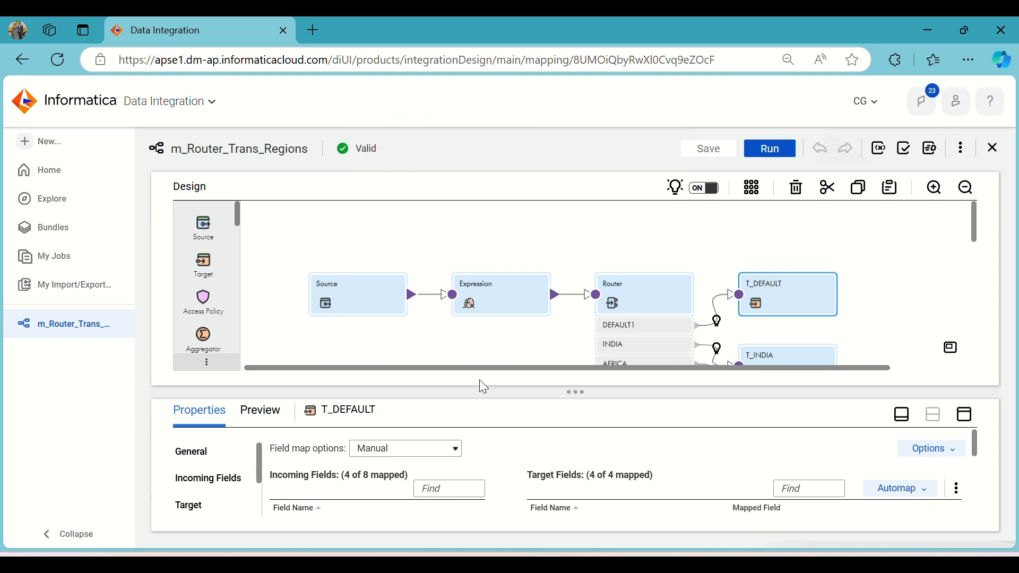
{"action": "left_click", "coordinate": [195, 454]}
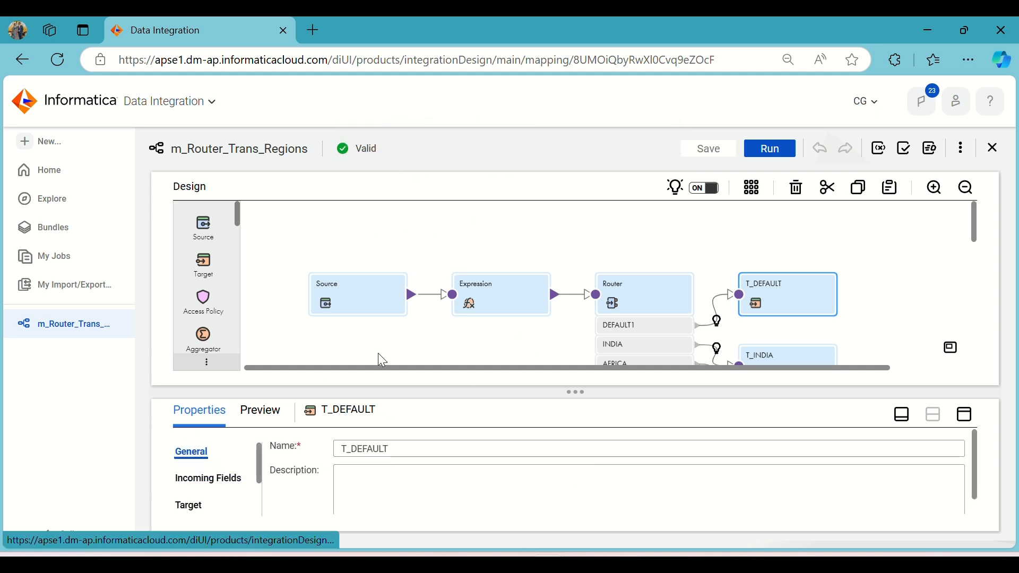
{"action": "left_click", "coordinate": [620, 259]}
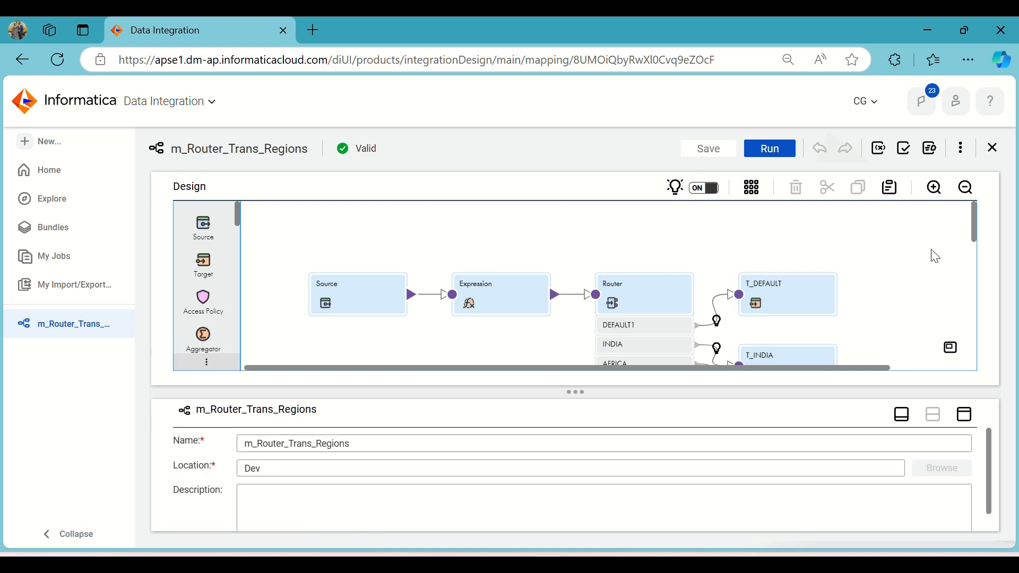
{"action": "scroll", "coordinate": [937, 256], "scroll_direction": "down", "scroll_amount": 3}
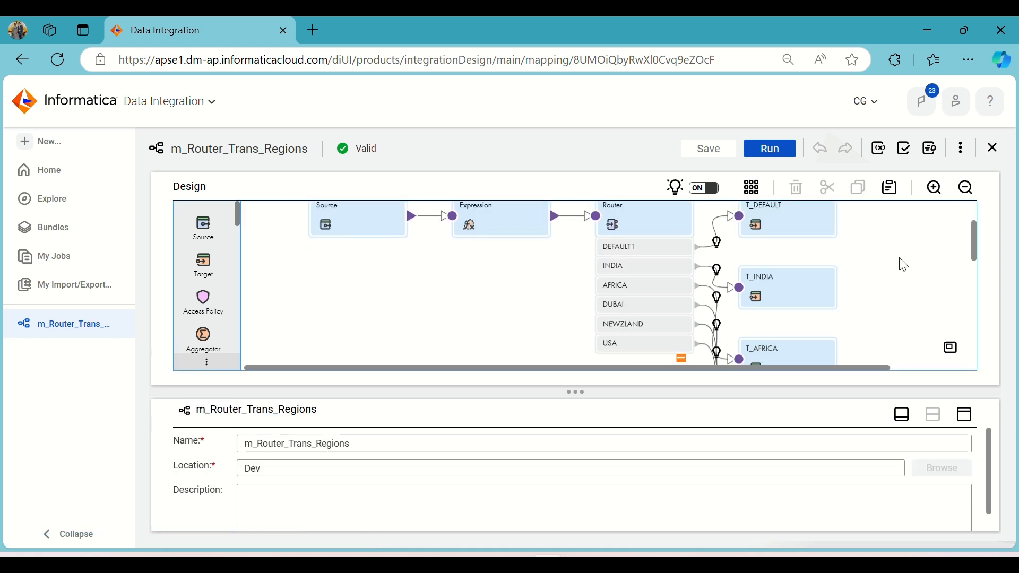
{"action": "scroll", "coordinate": [902, 264], "scroll_direction": "up", "scroll_amount": 3}
Step: Run a 100-row data preview of the Router transformation and examine the rows in the DEFAULT1 output group
{"action": "left_click", "coordinate": [624, 297]}
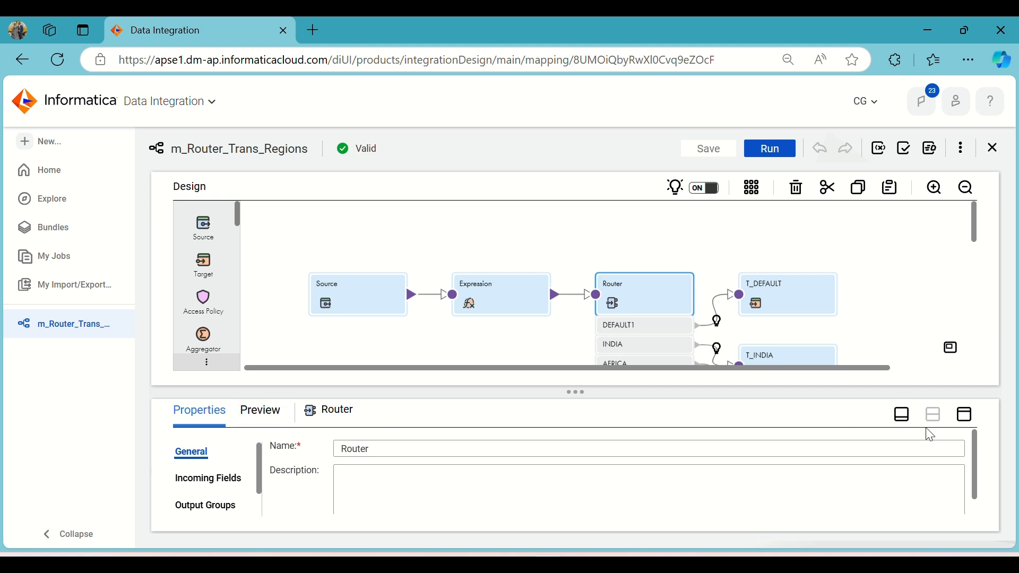
{"action": "left_click", "coordinate": [964, 414]}
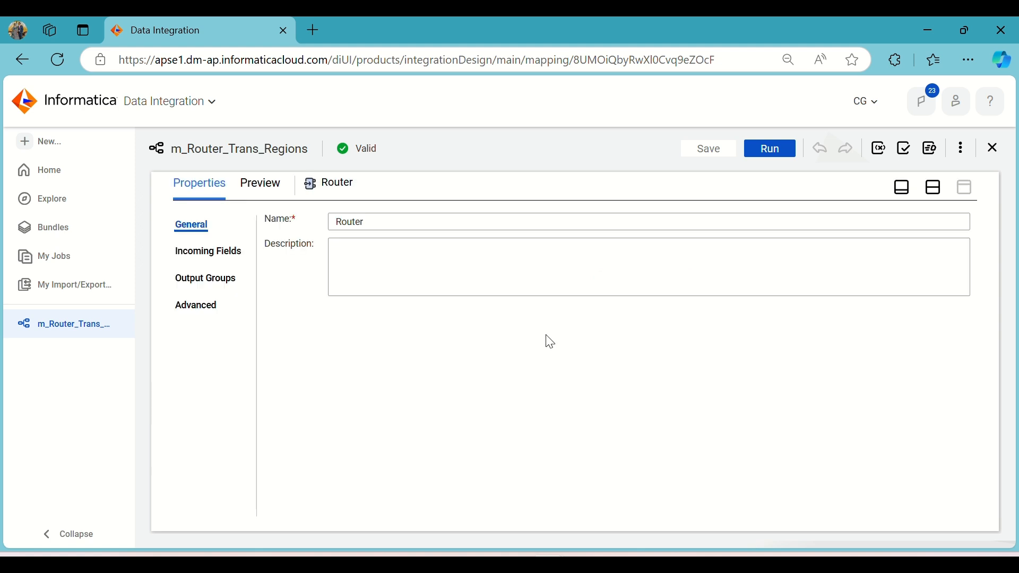
{"action": "left_click", "coordinate": [252, 181]}
{"action": "left_click", "coordinate": [511, 254]}
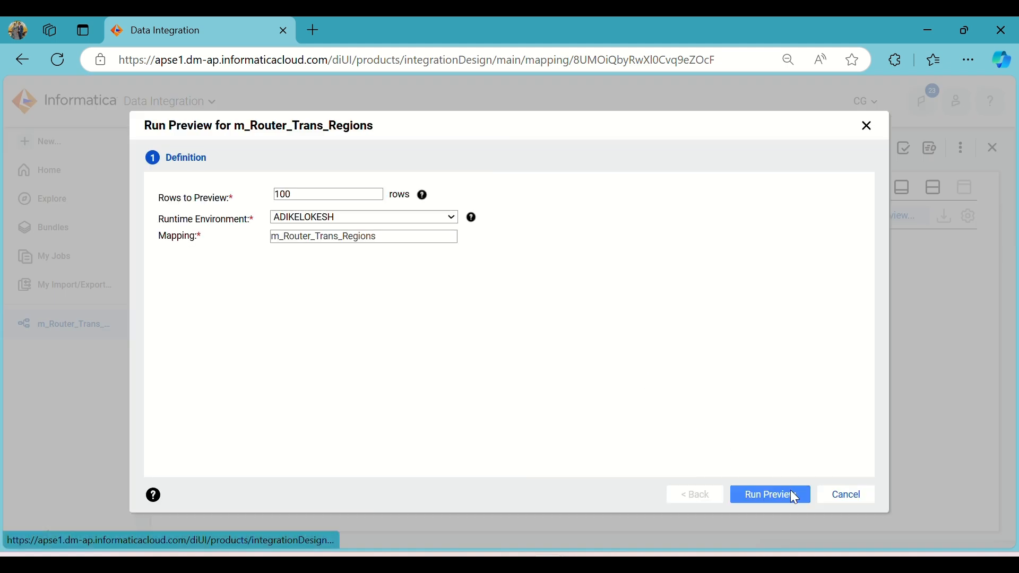
{"action": "left_click", "coordinate": [793, 500]}
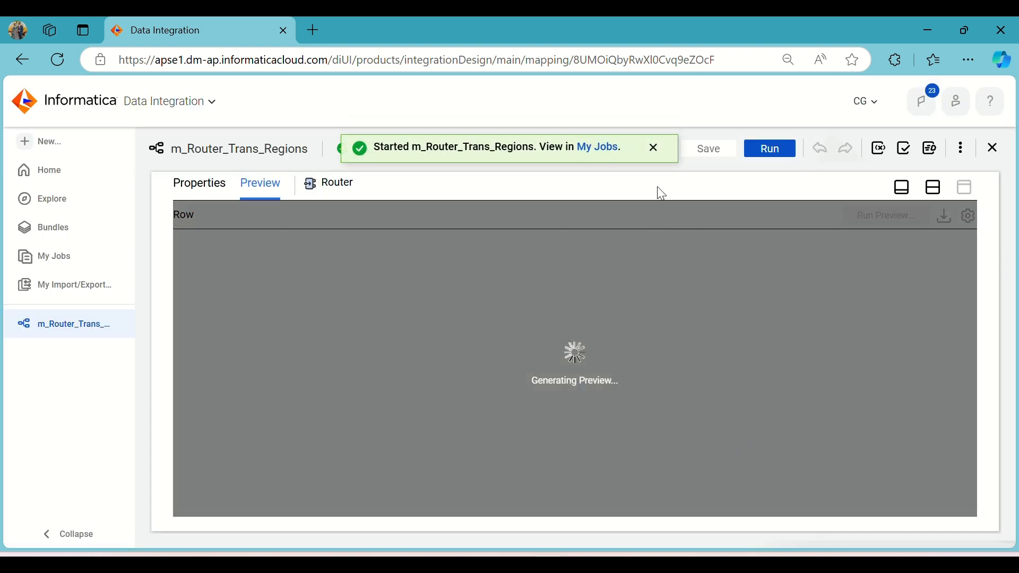
{"action": "left_click", "coordinate": [653, 147]}
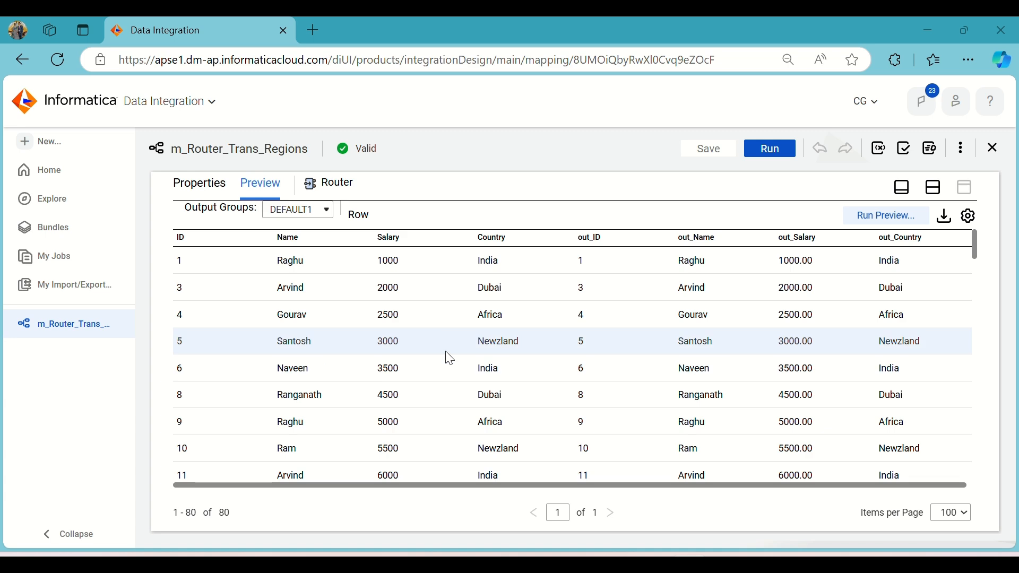
{"action": "scroll", "coordinate": [449, 358], "scroll_direction": "down", "scroll_amount": 20}
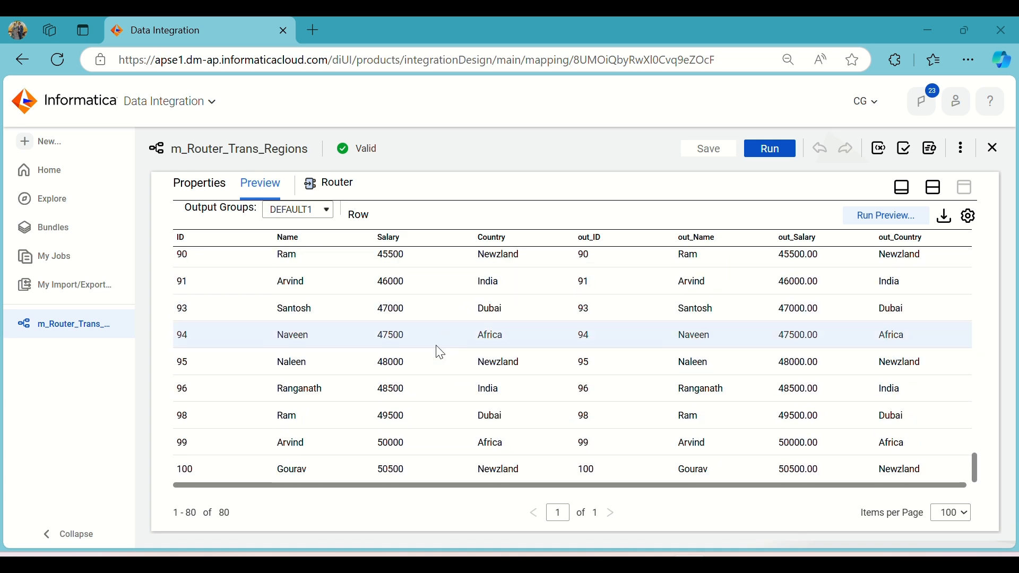
{"action": "scroll", "coordinate": [441, 351], "scroll_direction": "up", "scroll_amount": 10}
{"action": "scroll", "coordinate": [440, 352], "scroll_direction": "up", "scroll_amount": 20}
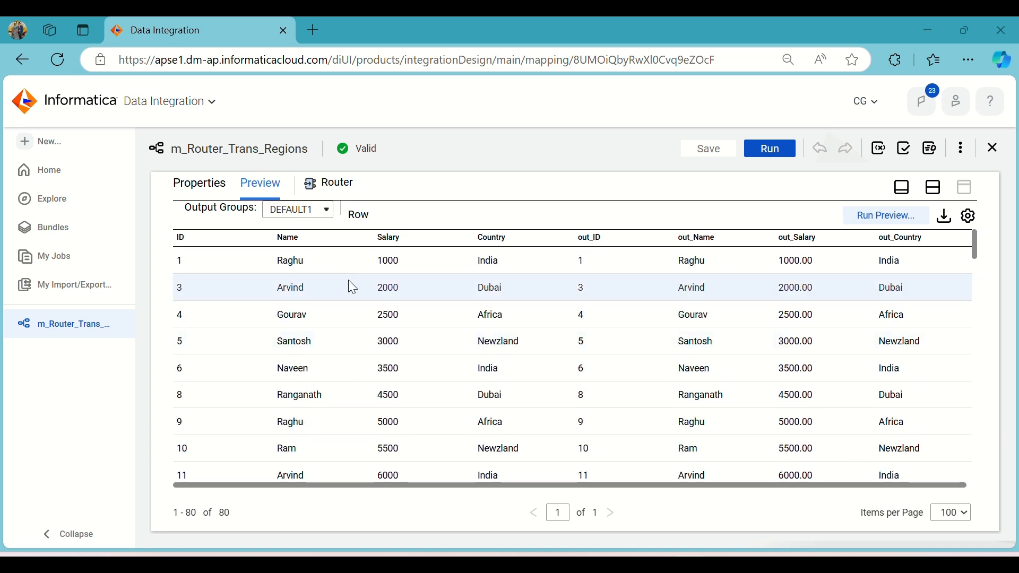
Step: Check the Router preview for the INDIA, AFRICA and DUBAI output groups and compare them with DEFAULT1
{"action": "left_click", "coordinate": [326, 212]}
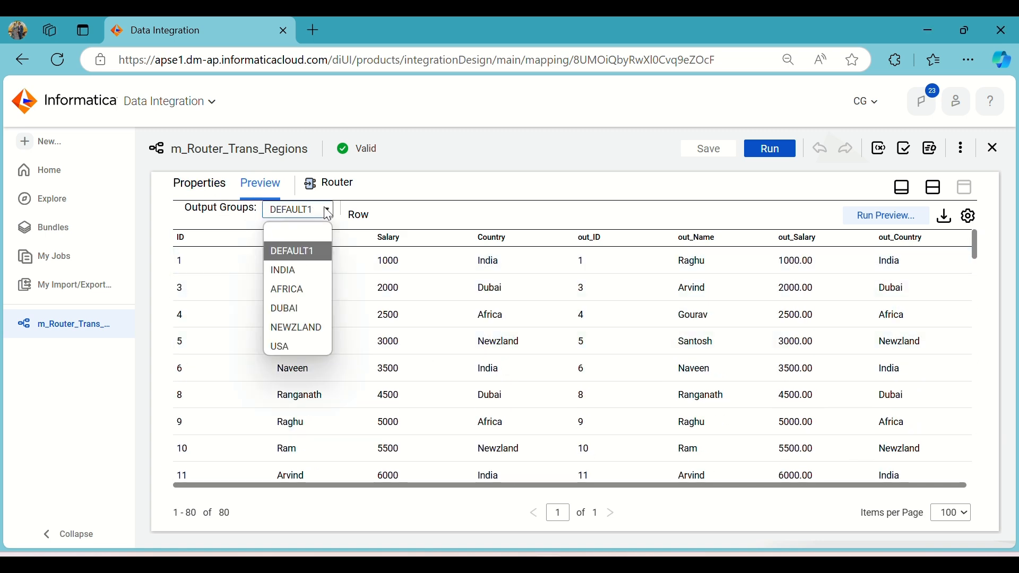
{"action": "left_click", "coordinate": [313, 270]}
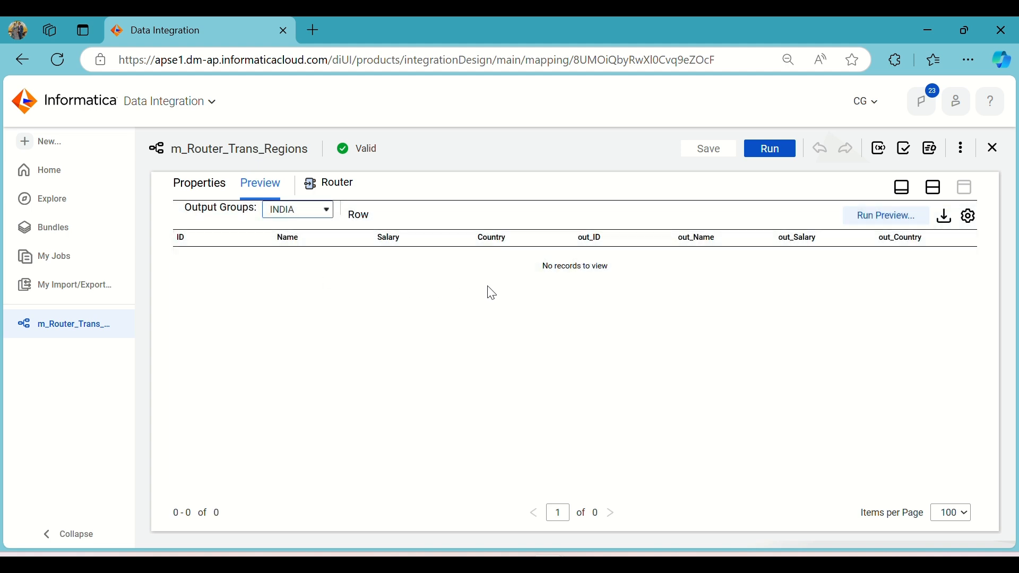
{"action": "left_click", "coordinate": [325, 213]}
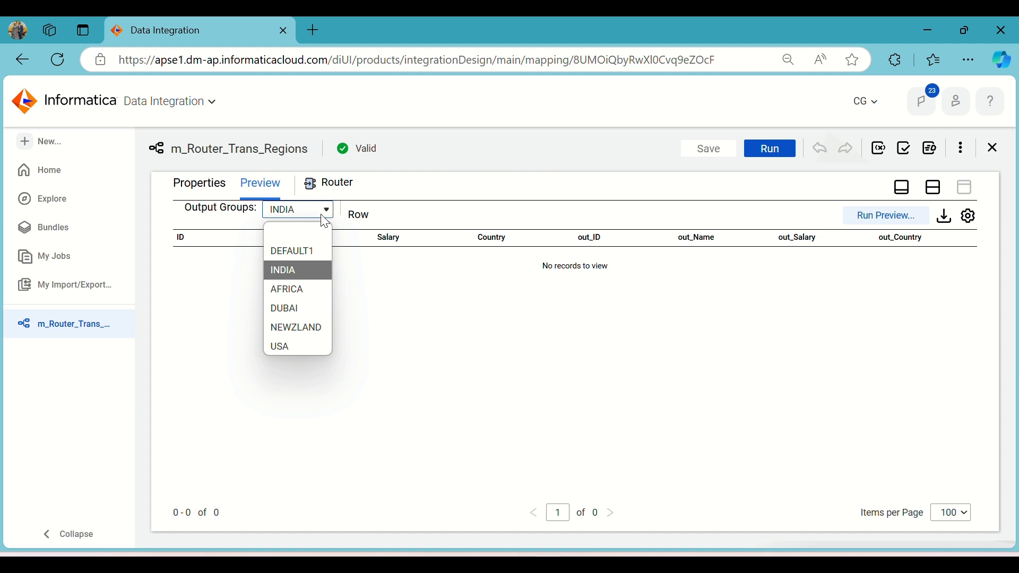
{"action": "left_click", "coordinate": [306, 290]}
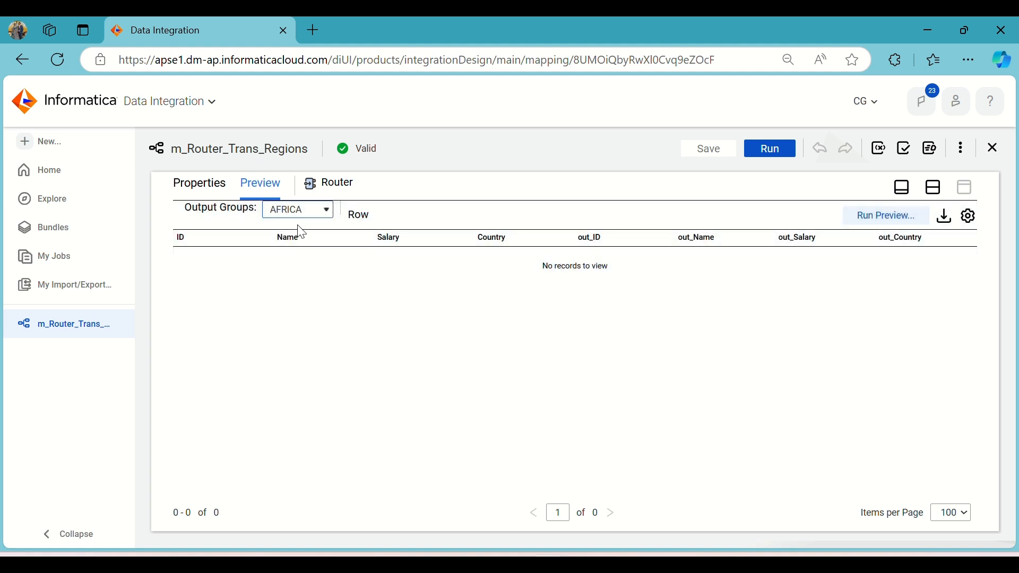
{"action": "left_click", "coordinate": [300, 212]}
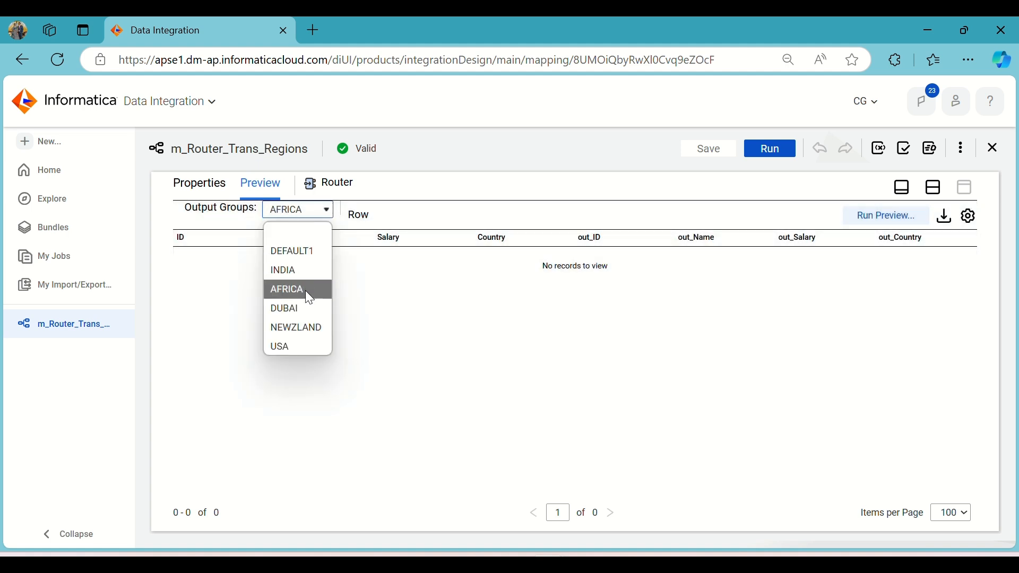
{"action": "left_click", "coordinate": [306, 308]}
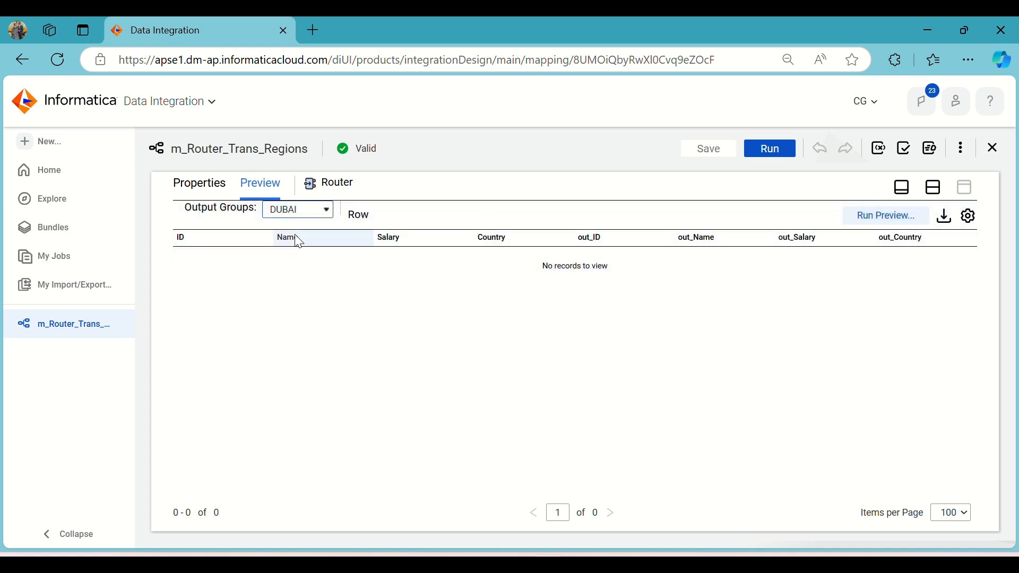
{"action": "left_click", "coordinate": [296, 212]}
{"action": "left_click", "coordinate": [316, 253]}
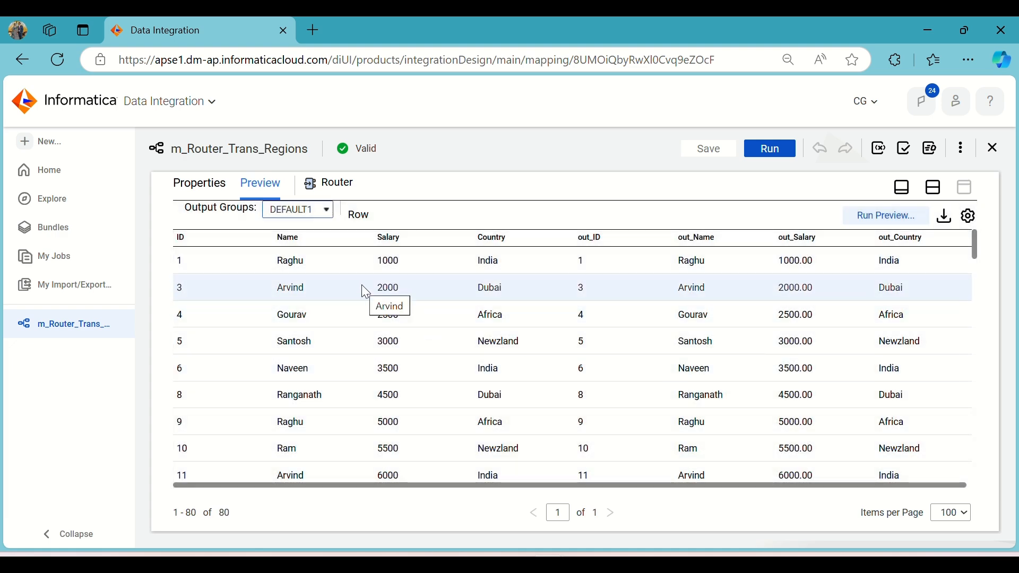
{"action": "scroll", "coordinate": [361, 289], "scroll_direction": "down", "scroll_amount": 15}
{"action": "scroll", "coordinate": [366, 292], "scroll_direction": "up", "scroll_amount": 15}
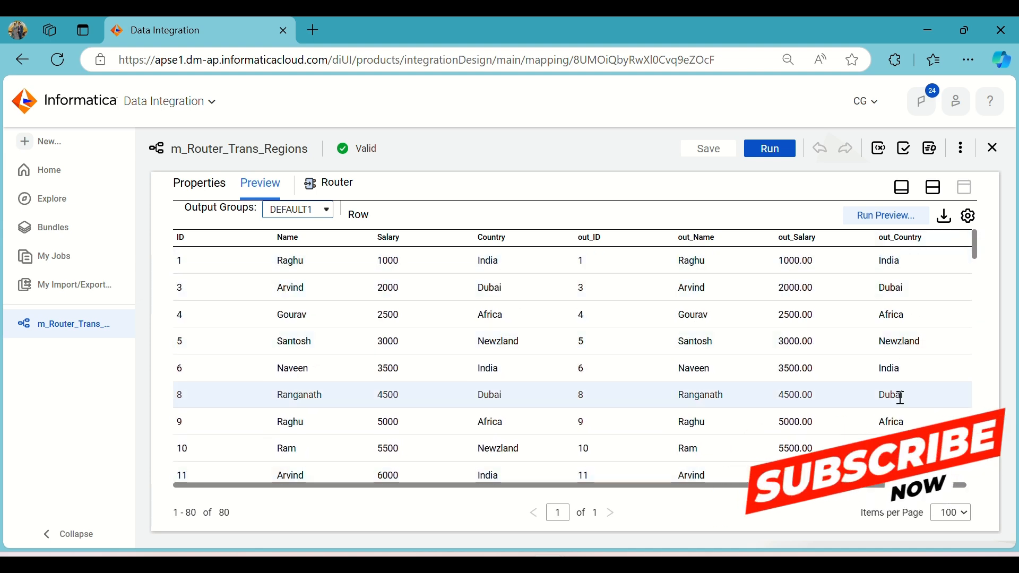
Step: Review the Router's output groups and their out_Country filter conditions
{"action": "left_click", "coordinate": [934, 187]}
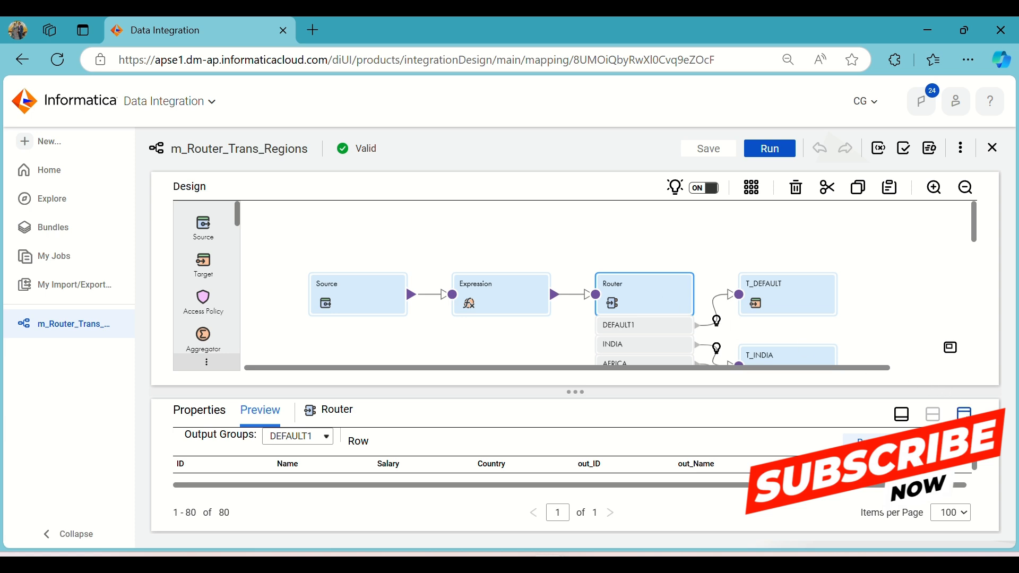
{"action": "left_click", "coordinate": [964, 413]}
{"action": "left_click", "coordinate": [212, 186]}
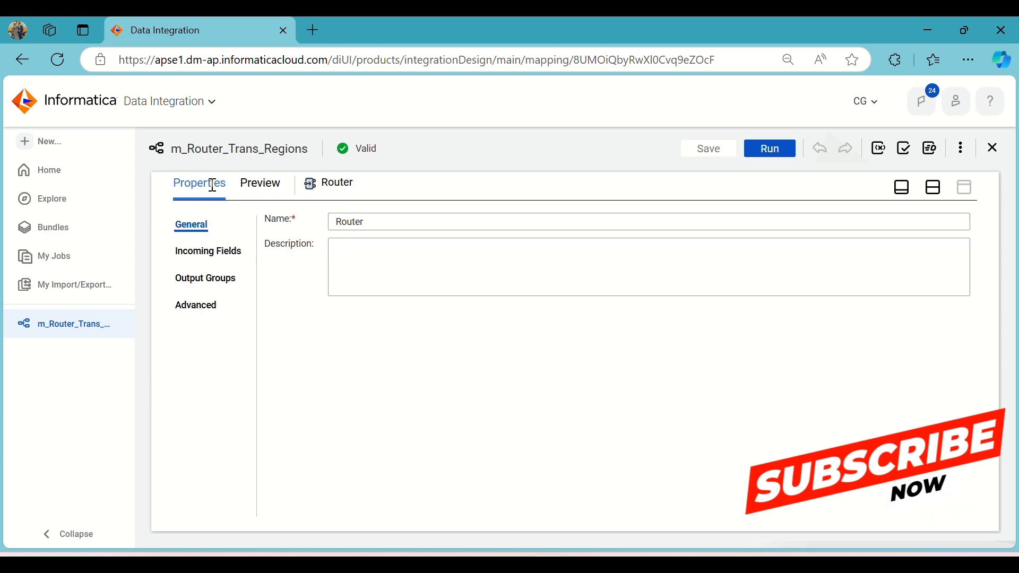
{"action": "left_click", "coordinate": [934, 188]}
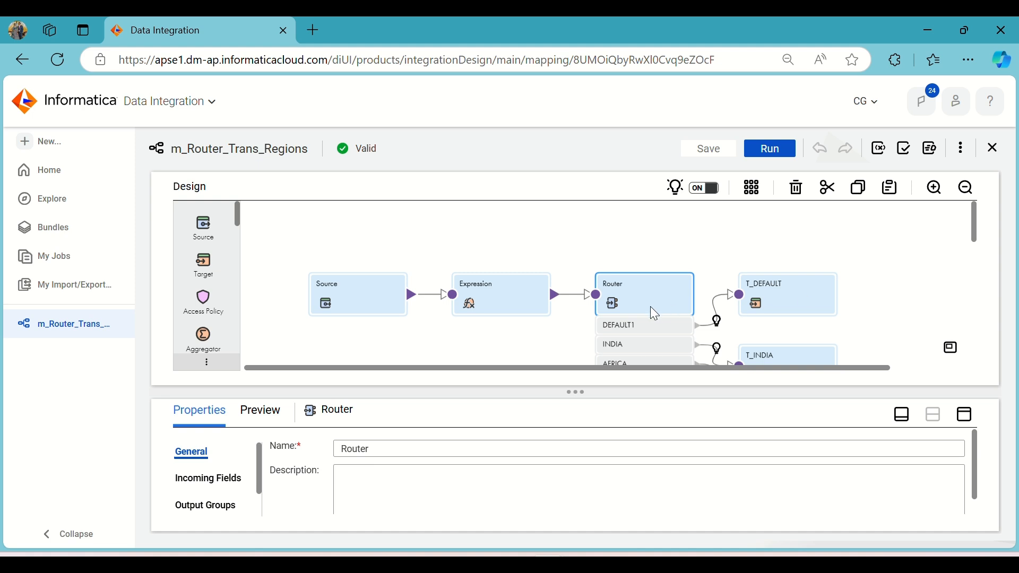
{"action": "scroll", "coordinate": [685, 250], "scroll_direction": "down", "scroll_amount": 3}
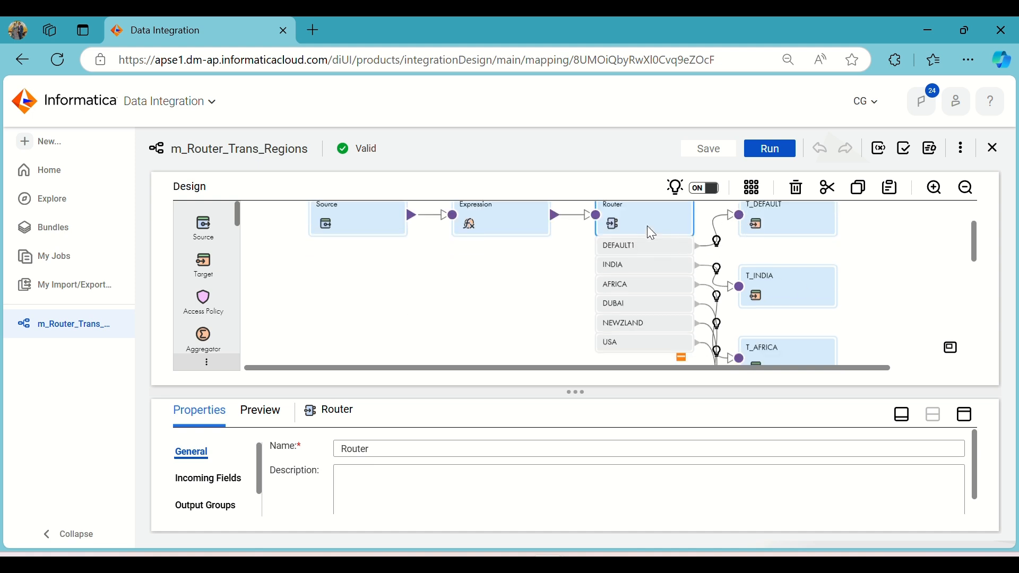
{"action": "left_click", "coordinate": [965, 414]}
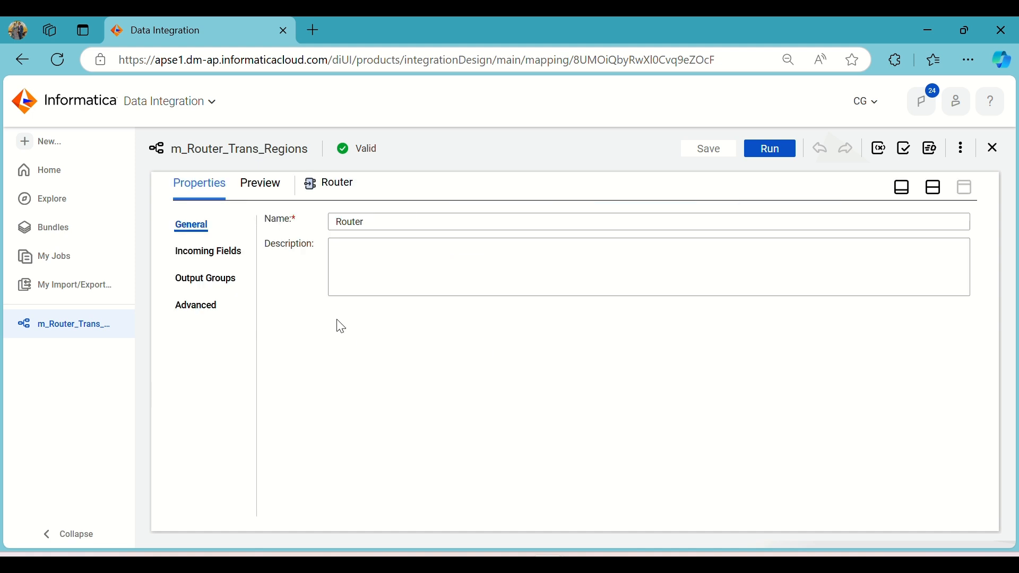
{"action": "left_click", "coordinate": [212, 280]}
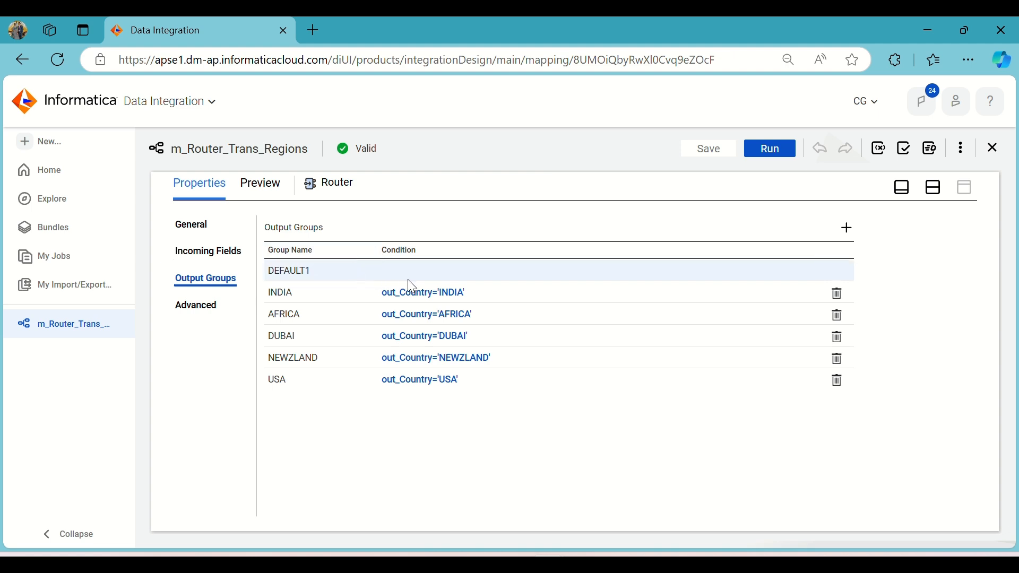
{"action": "left_click", "coordinate": [933, 202]}
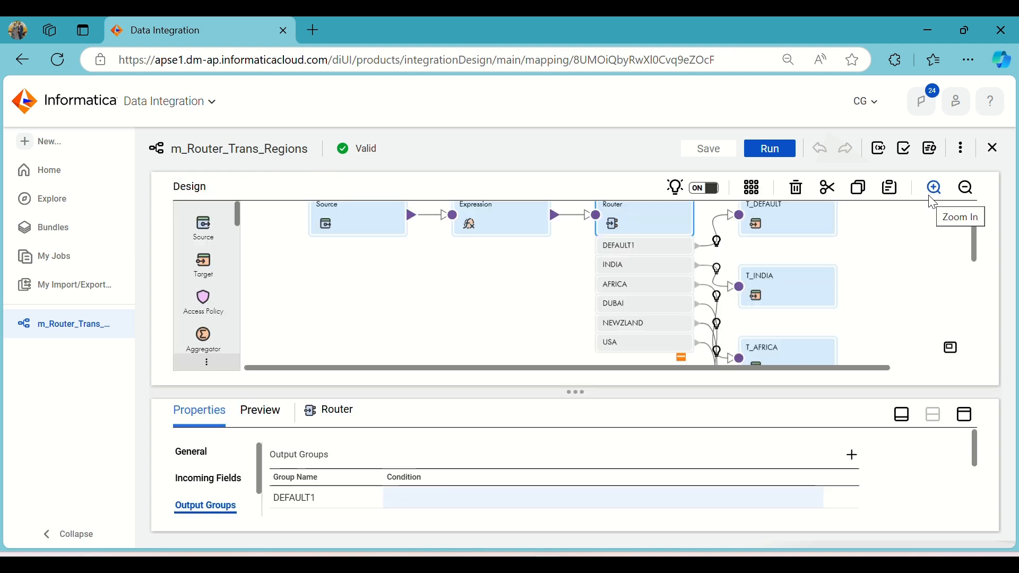
Step: Disconnect the T_DEFAULT target from the Router's DEFAULT1 group and delete that target from the mapping
{"action": "left_click", "coordinate": [790, 293]}
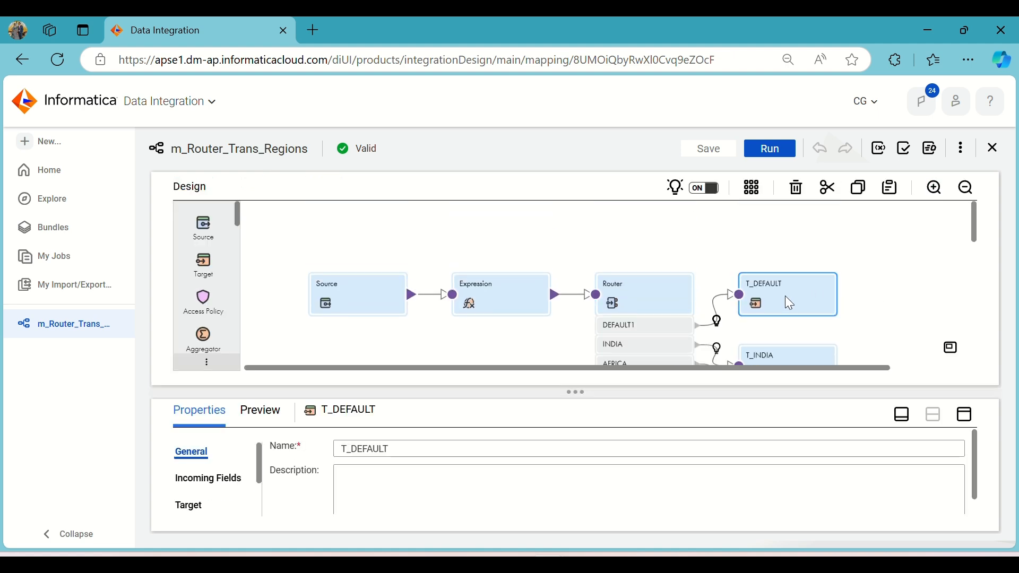
{"action": "left_click_drag", "start_coordinate": [794, 295], "coordinate": [880, 233]}
{"action": "left_click_drag", "start_coordinate": [729, 268], "coordinate": [802, 319]}
{"action": "key", "text": "Delete"}
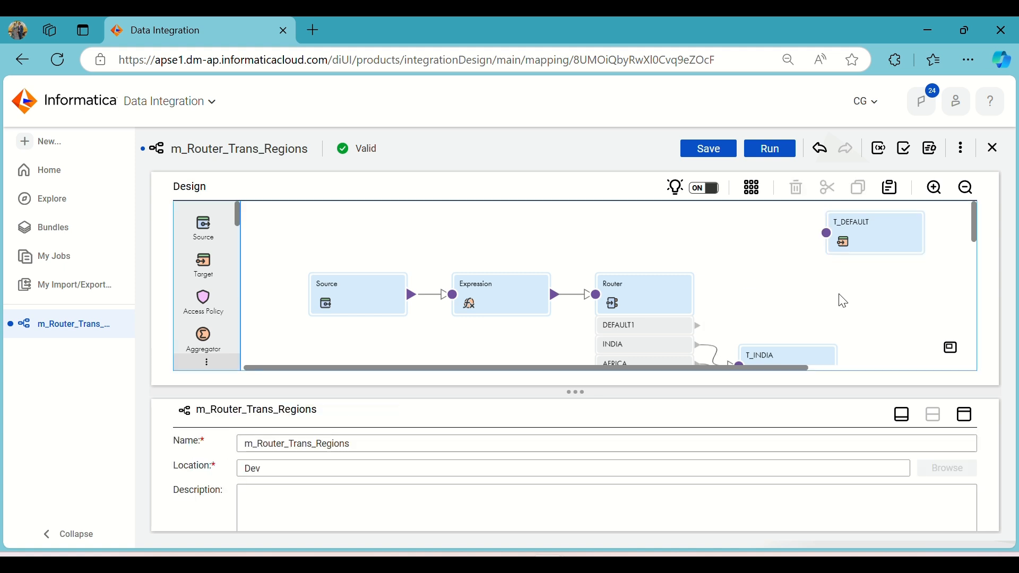
{"action": "left_click", "coordinate": [878, 238]}
{"action": "key", "text": "Delete"}
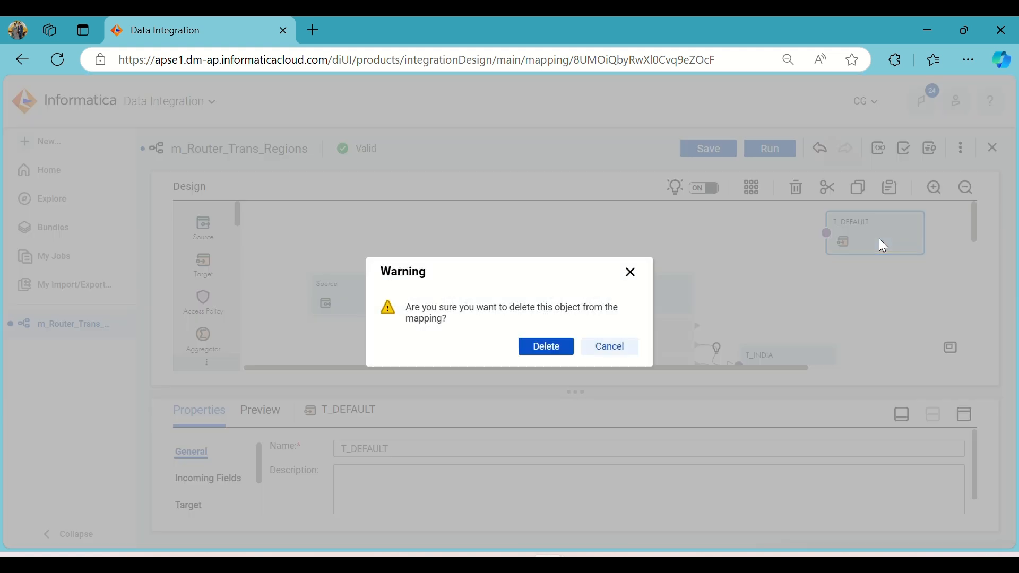
{"action": "left_click", "coordinate": [539, 353]}
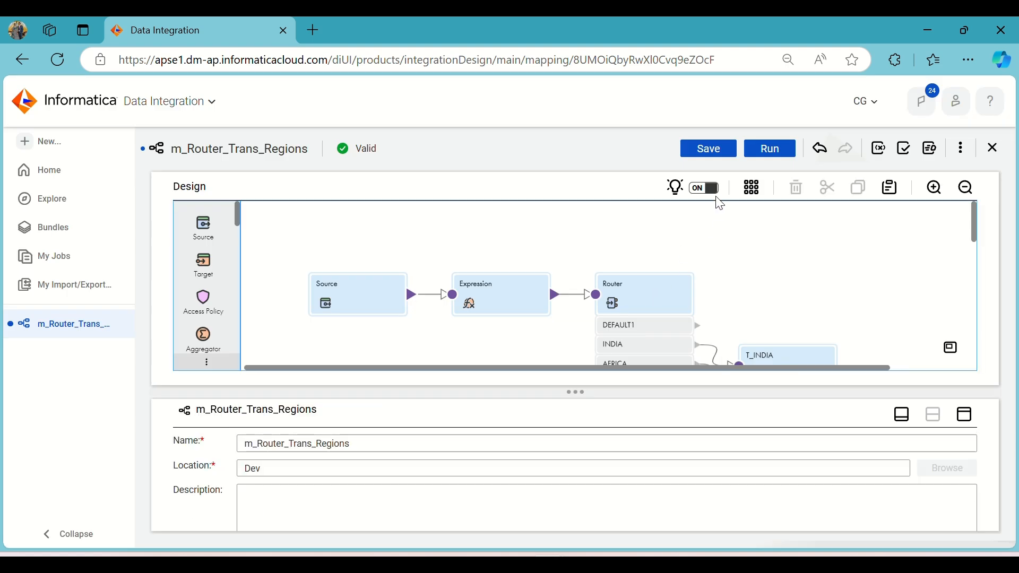
Step: Arrange the remaining transformations automatically on the canvas and save the mapping
{"action": "left_click", "coordinate": [753, 188]}
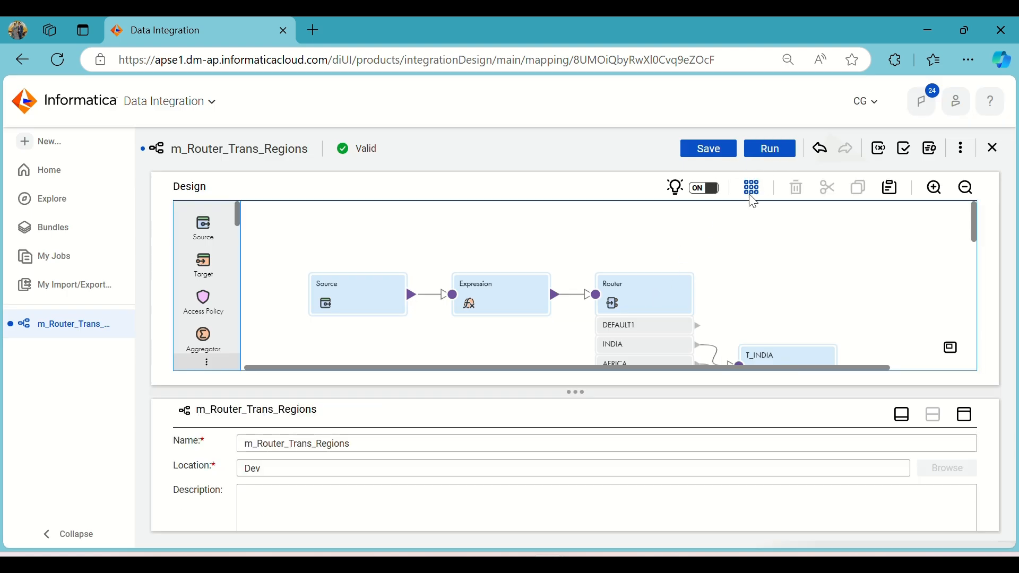
{"action": "left_click", "coordinate": [731, 155]}
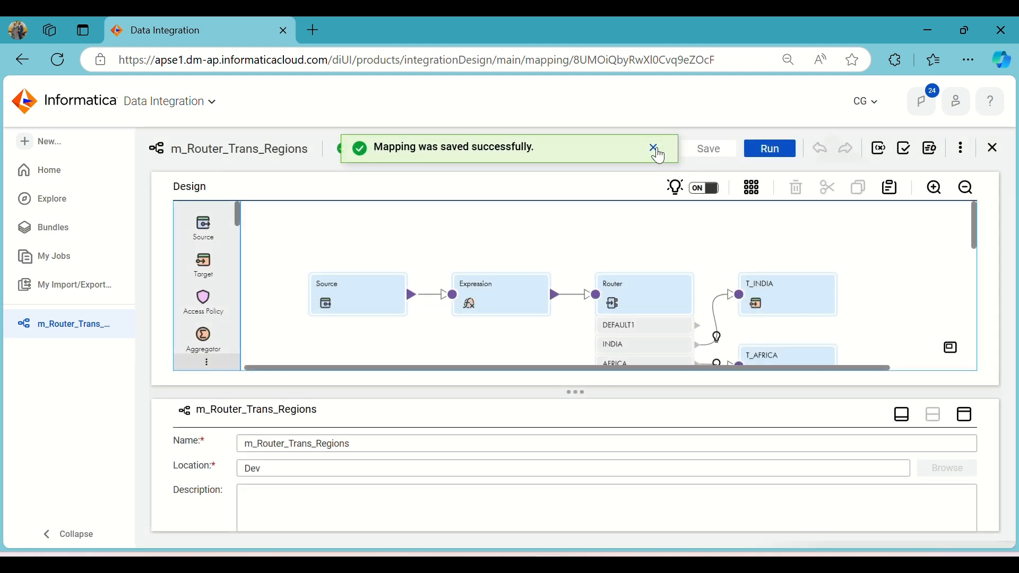
{"action": "left_click", "coordinate": [656, 150]}
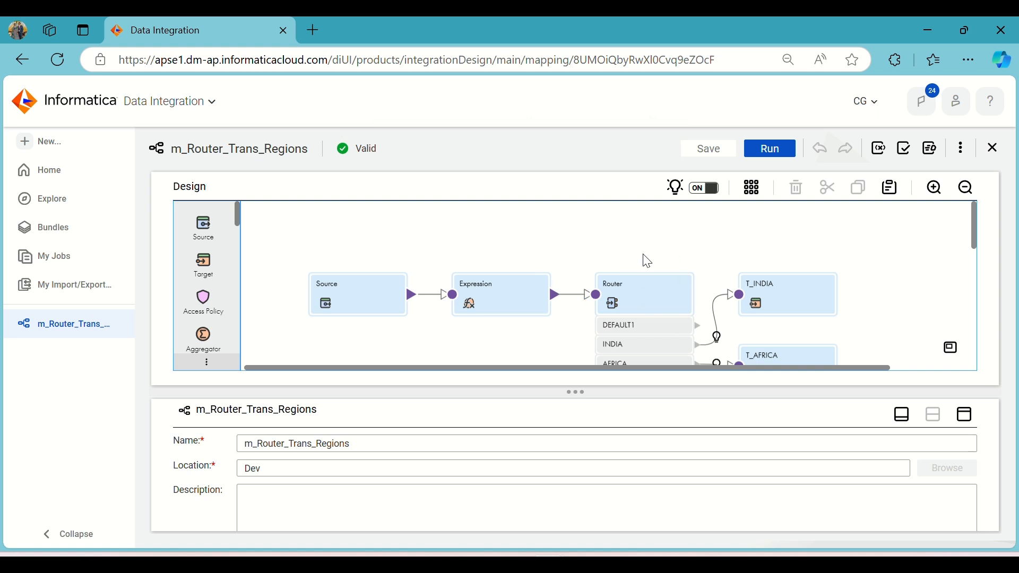
{"action": "scroll", "coordinate": [685, 236], "scroll_direction": "down", "scroll_amount": 2}
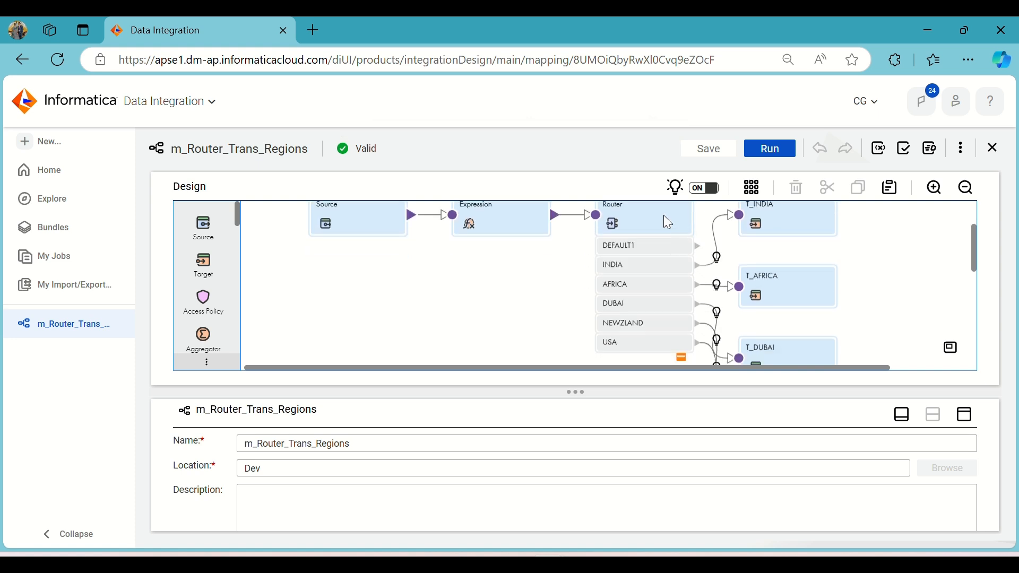
Step: Switch the filter condition of the Router's INDIA output group from Simple to Advanced mode
{"action": "left_click", "coordinate": [640, 233]}
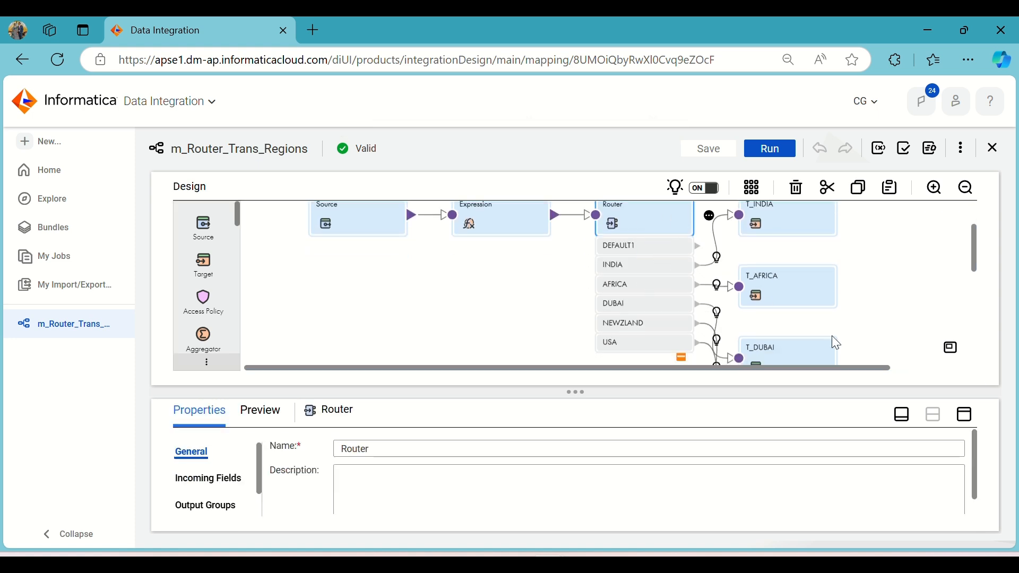
{"action": "left_click", "coordinate": [965, 414]}
{"action": "left_click", "coordinate": [227, 280]}
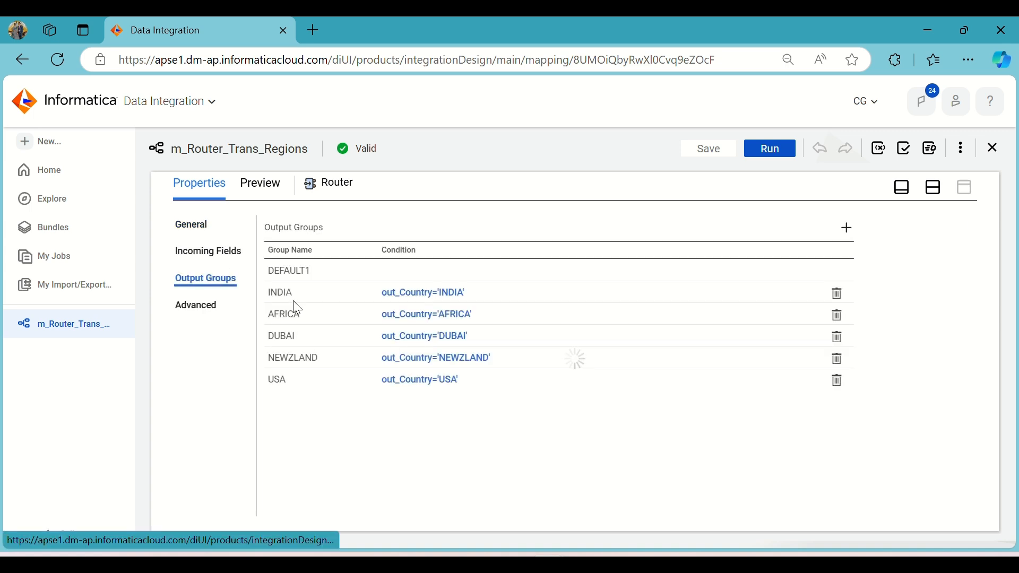
{"action": "left_click", "coordinate": [432, 293]}
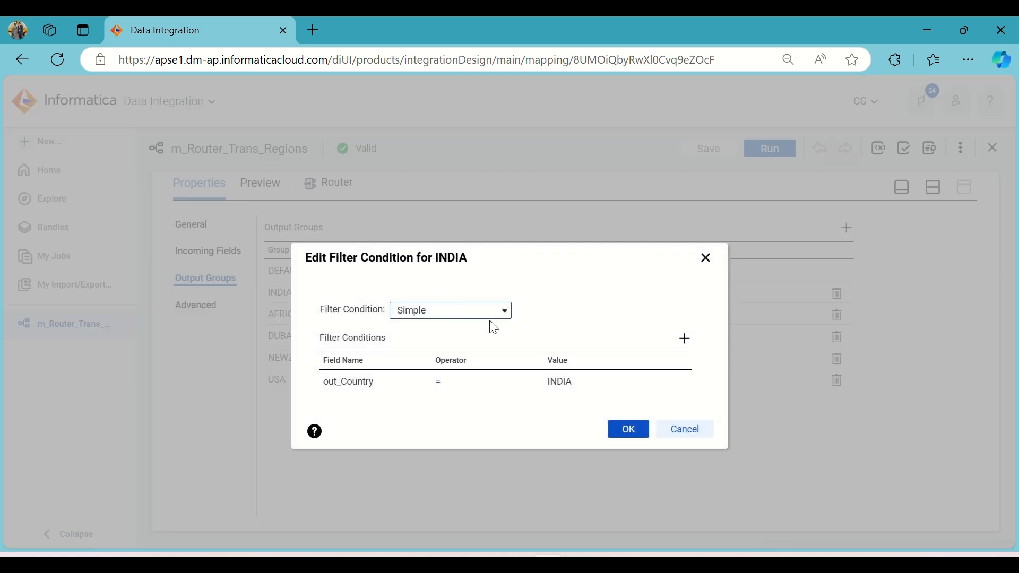
{"action": "left_click", "coordinate": [478, 311]}
{"action": "left_click", "coordinate": [439, 347]}
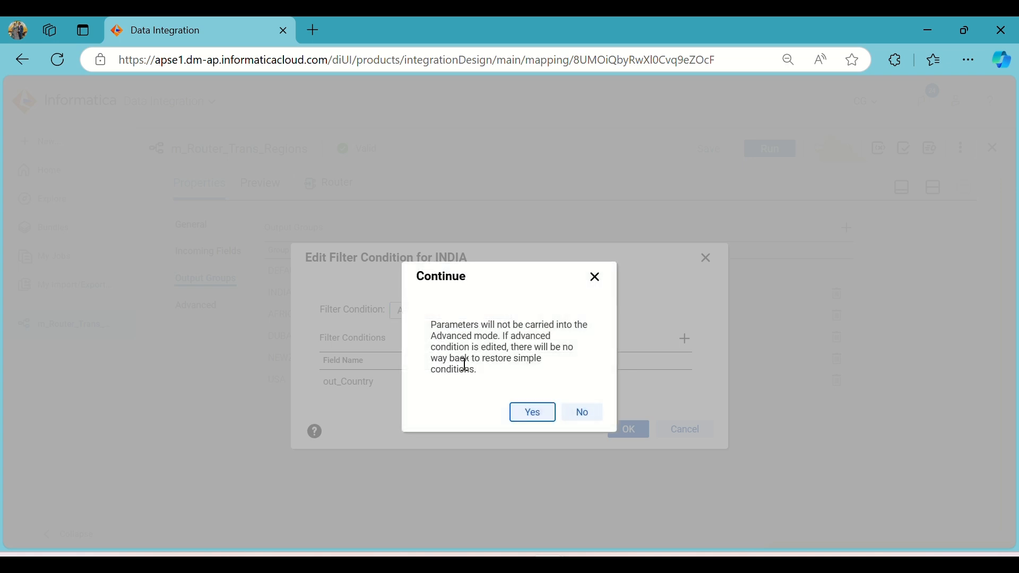
{"action": "left_click", "coordinate": [527, 418]}
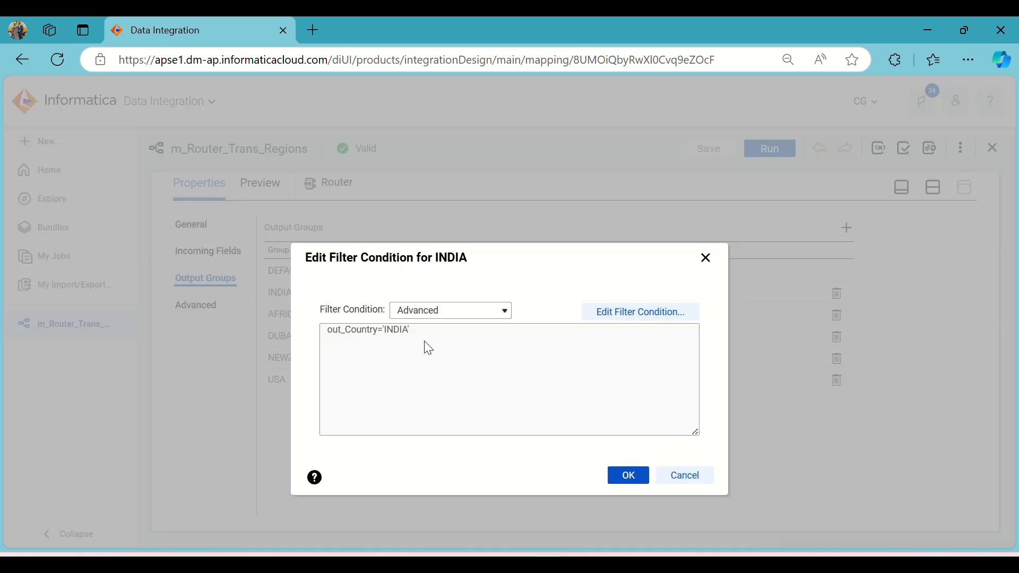
Step: Validate the INDIA group's advanced filter expression out_Country='INDIA', accept it and save the mapping
{"action": "left_click", "coordinate": [661, 312]}
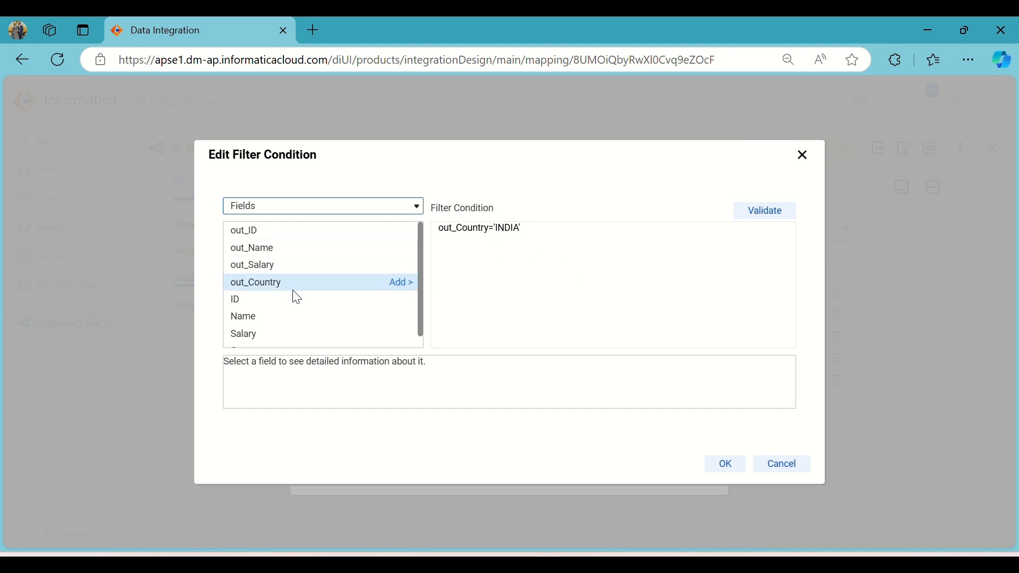
{"action": "left_click", "coordinate": [546, 235]}
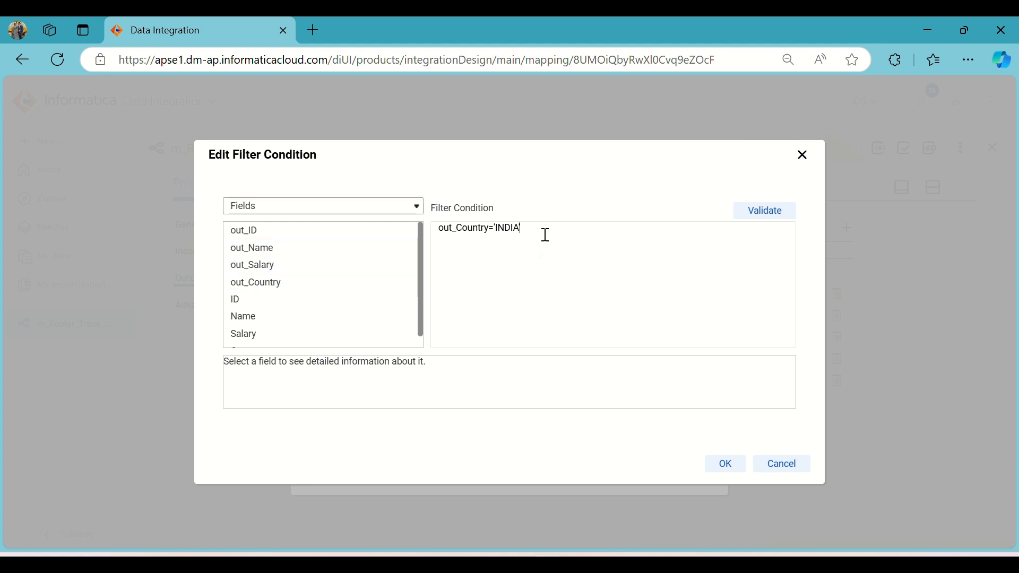
{"action": "left_click", "coordinate": [779, 216]}
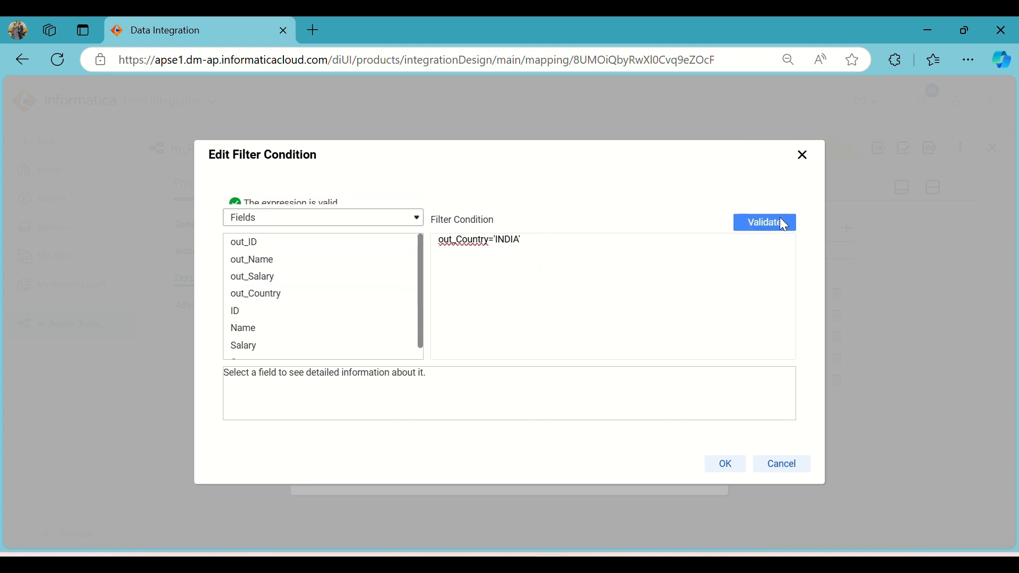
{"action": "left_click", "coordinate": [727, 464]}
{"action": "left_click", "coordinate": [631, 475]}
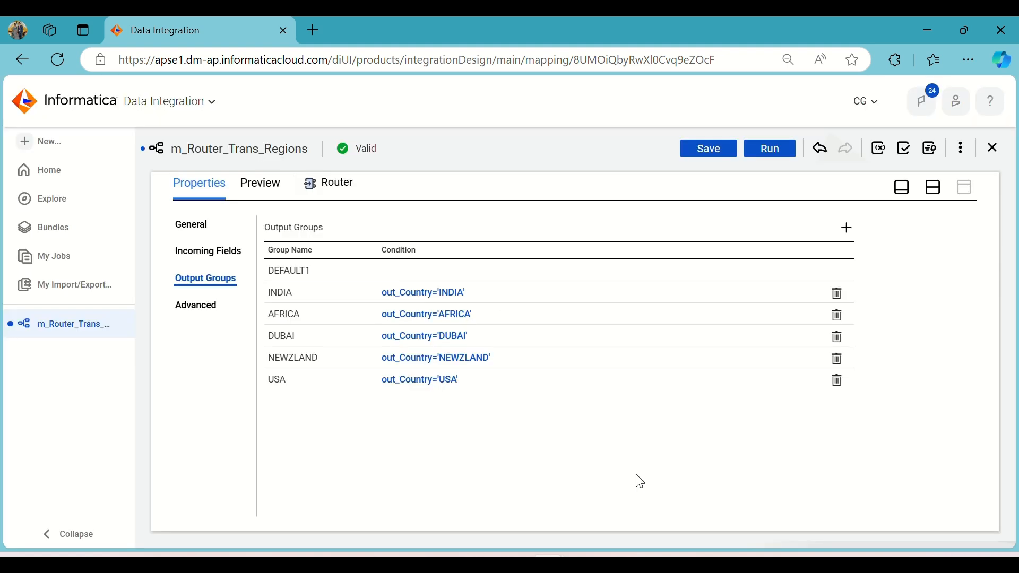
{"action": "left_click", "coordinate": [709, 152]}
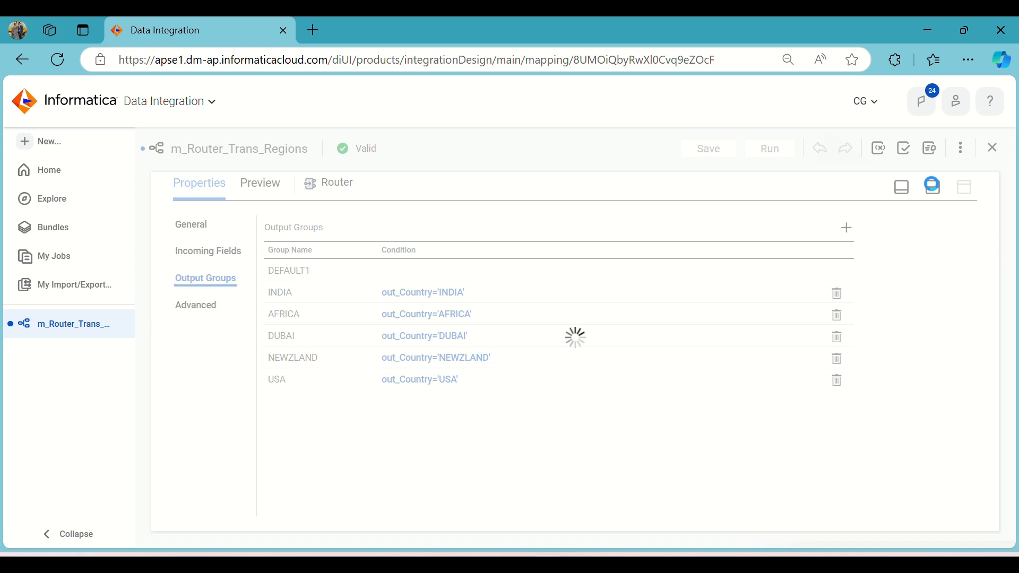
Step: Run the Router preview with 100 rows for the INDIA output group and compare it with the DEFAULT1 group
{"action": "left_click", "coordinate": [932, 186]}
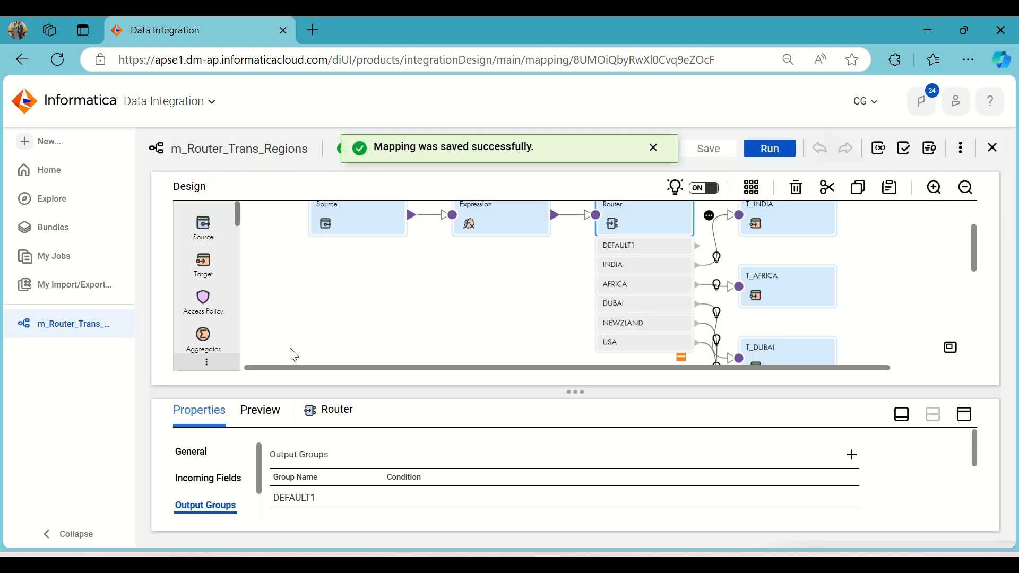
{"action": "left_click", "coordinate": [264, 411]}
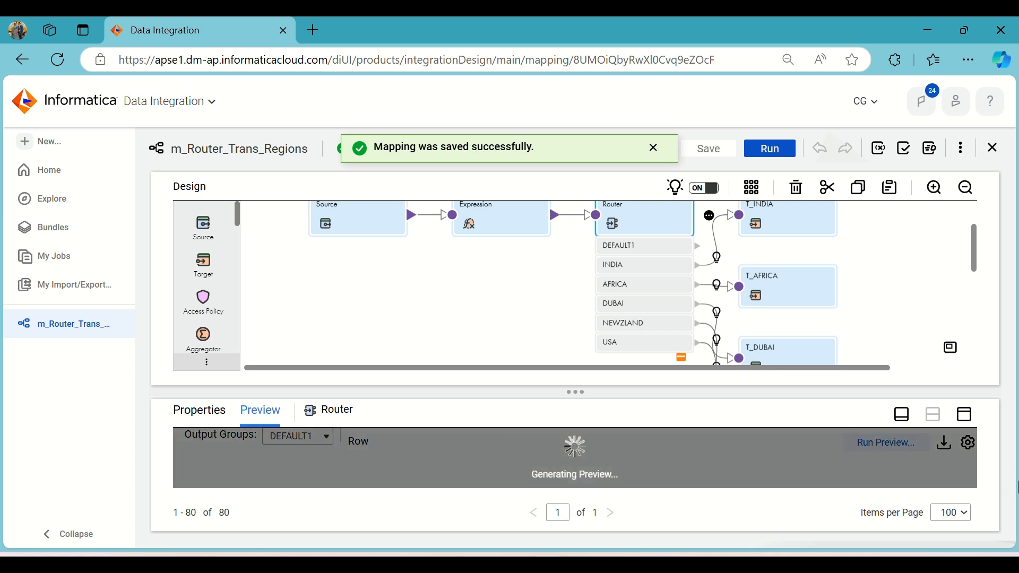
{"action": "left_click", "coordinate": [966, 419]}
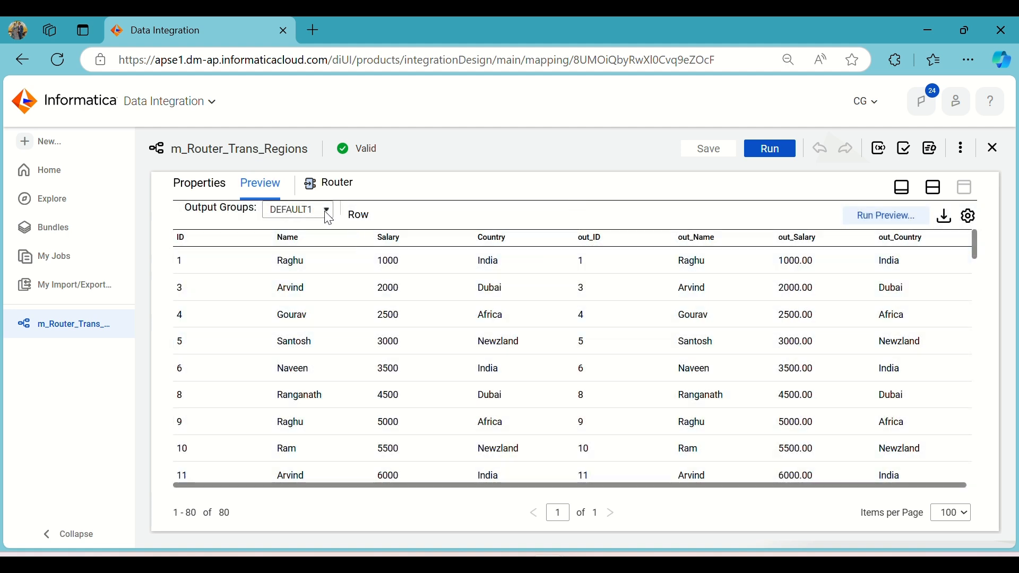
{"action": "left_click", "coordinate": [325, 211]}
{"action": "left_click", "coordinate": [301, 268]}
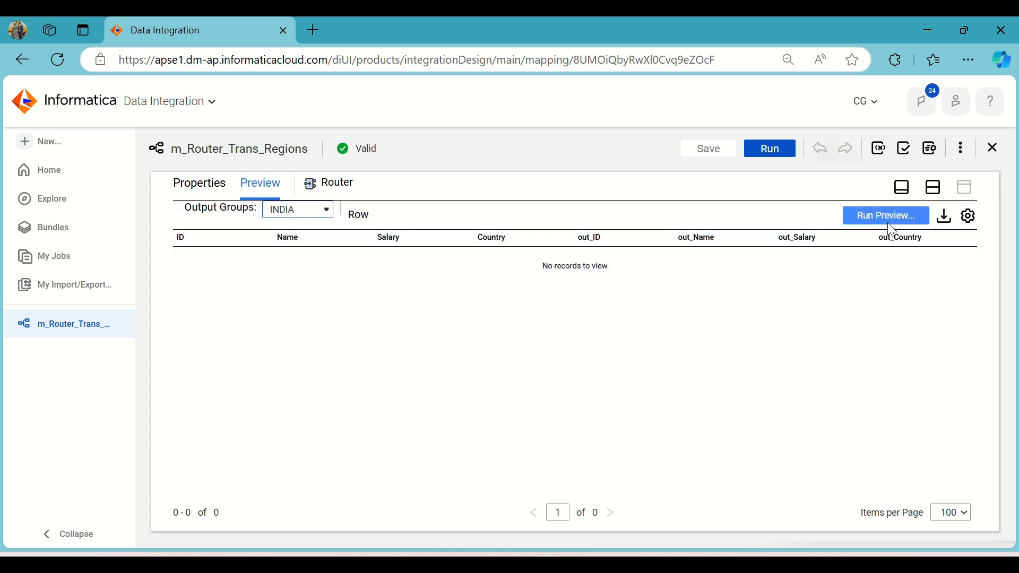
{"action": "left_click", "coordinate": [898, 217]}
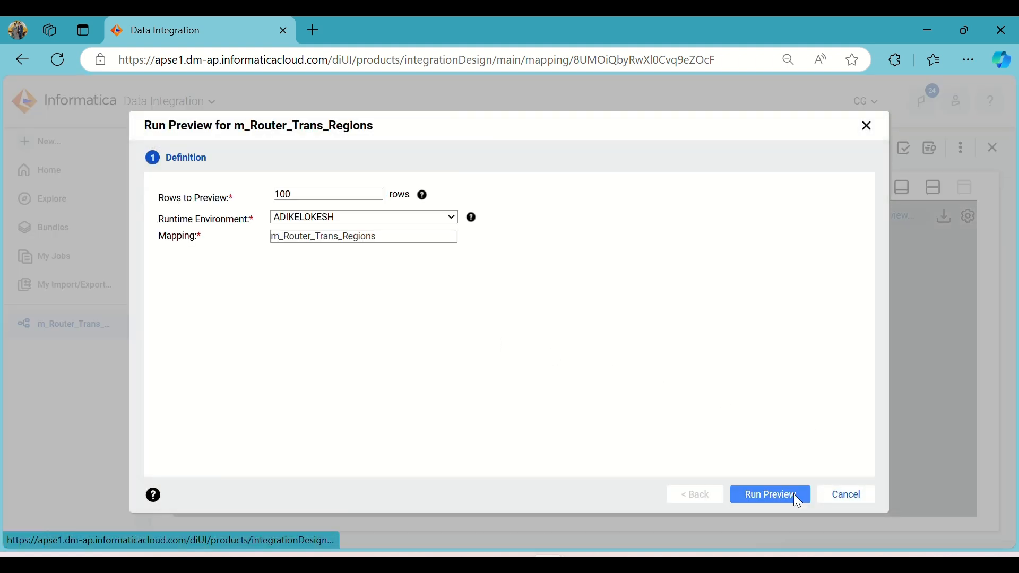
{"action": "left_click", "coordinate": [794, 494]}
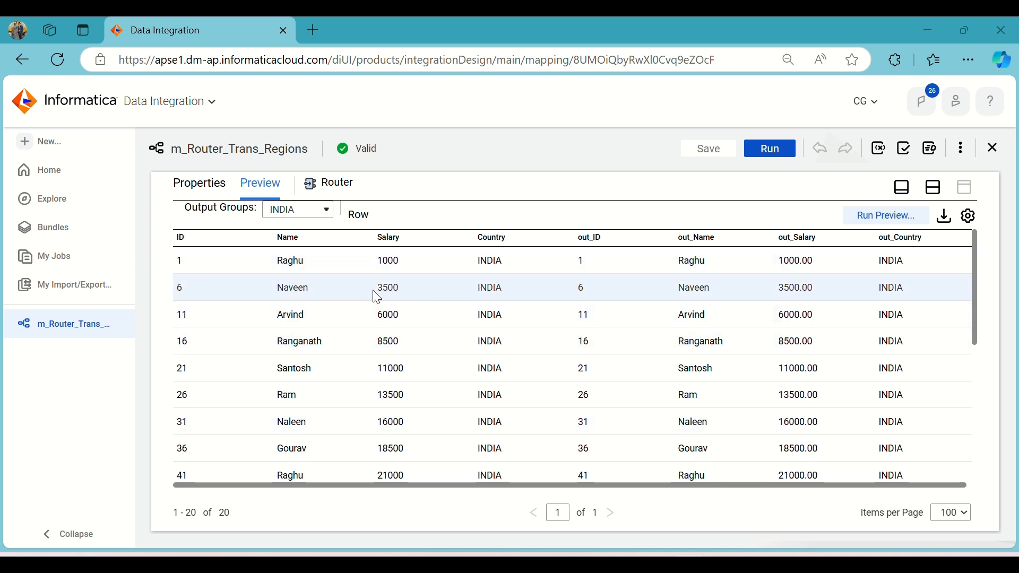
{"action": "left_click", "coordinate": [321, 211]}
{"action": "left_click", "coordinate": [312, 245]}
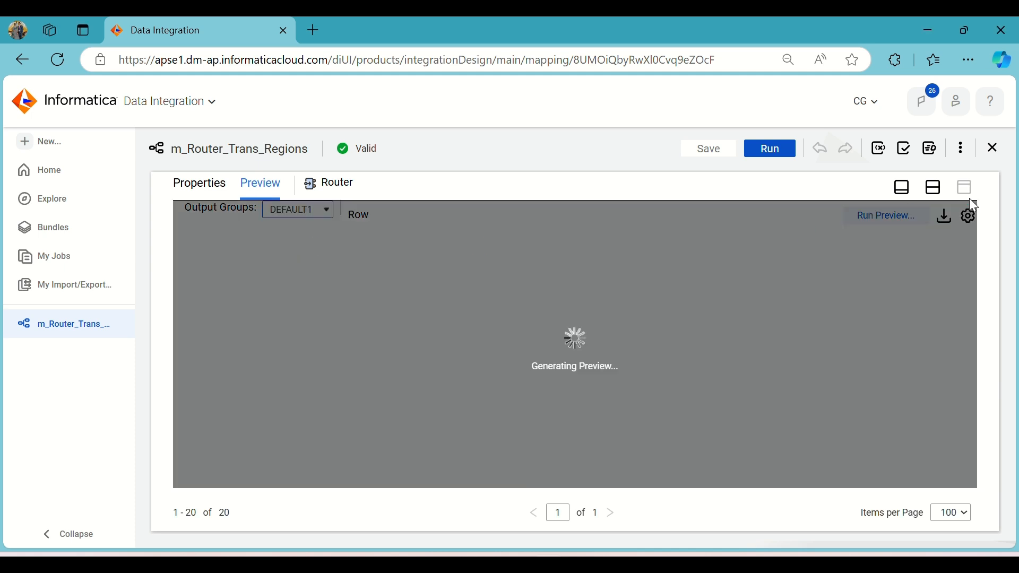
Step: Review the mapping flow from the Source through the Expression and Router groups to the region targets
{"action": "left_click", "coordinate": [934, 187]}
{"action": "scroll", "coordinate": [919, 291], "scroll_direction": "up", "scroll_amount": 2}
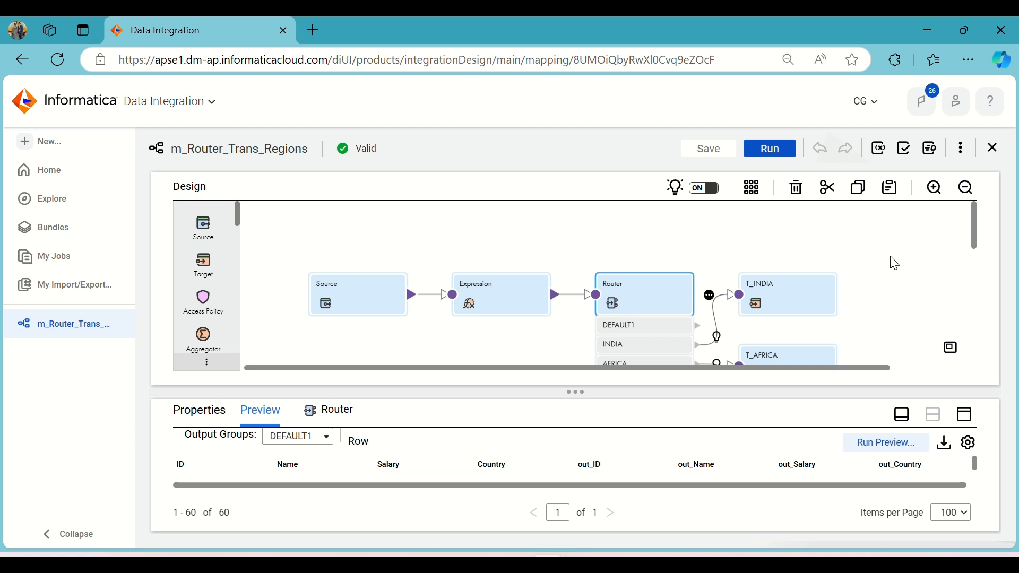
{"action": "scroll", "coordinate": [894, 263], "scroll_direction": "down", "scroll_amount": 1}
{"action": "scroll", "coordinate": [894, 264], "scroll_direction": "up", "scroll_amount": 1}
{"action": "scroll", "coordinate": [885, 269], "scroll_direction": "down", "scroll_amount": 3}
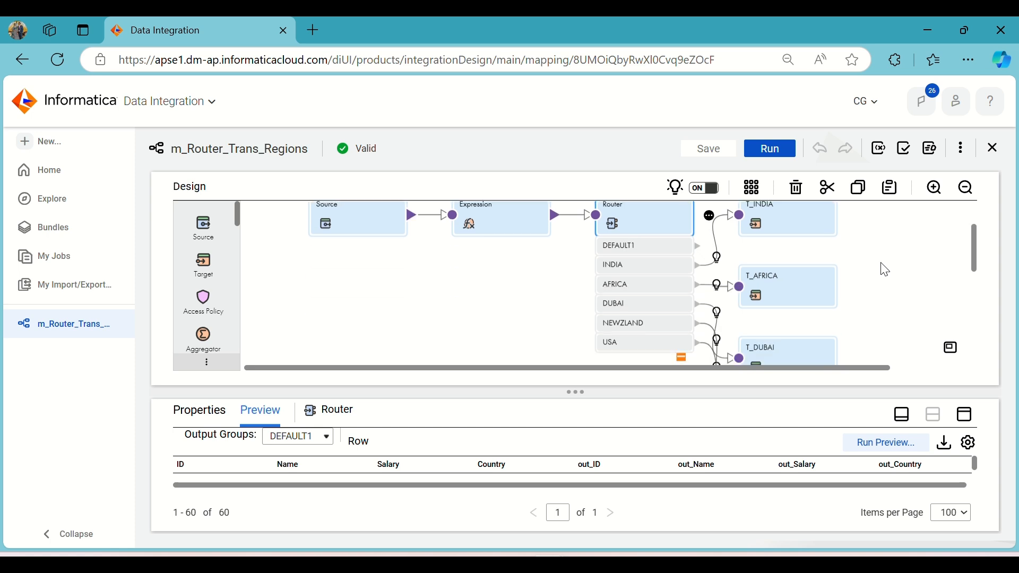
{"action": "scroll", "coordinate": [885, 269], "scroll_direction": "up", "scroll_amount": 3}
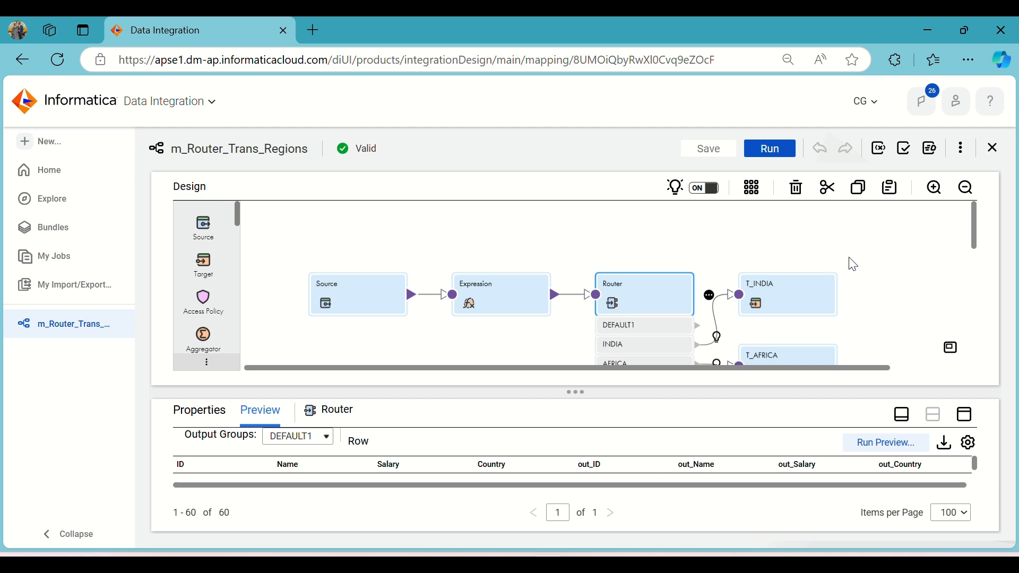
{"action": "scroll", "coordinate": [851, 264], "scroll_direction": "down", "scroll_amount": 2}
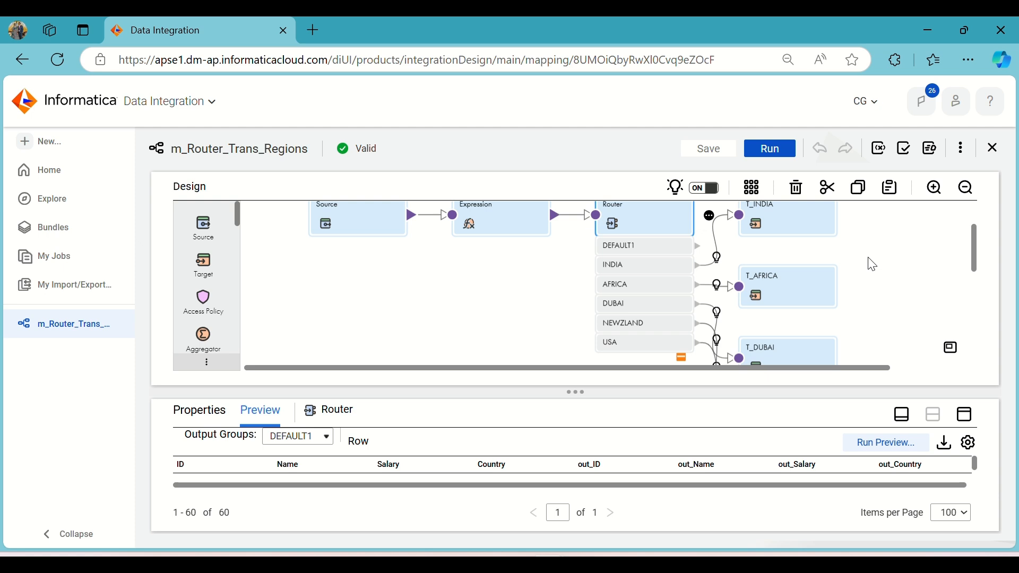
{"action": "scroll", "coordinate": [870, 265], "scroll_direction": "down", "scroll_amount": 1}
{"action": "scroll", "coordinate": [869, 265], "scroll_direction": "up", "scroll_amount": 3}
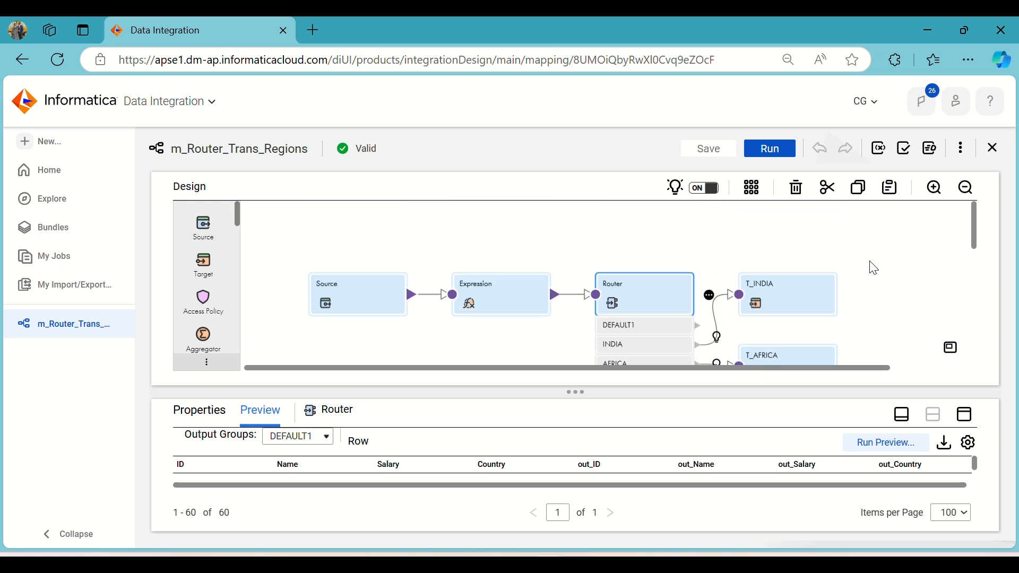
Step: Duplicate the T_INDIA target and place the copy directly above the original on the canvas
{"action": "left_click", "coordinate": [816, 246]}
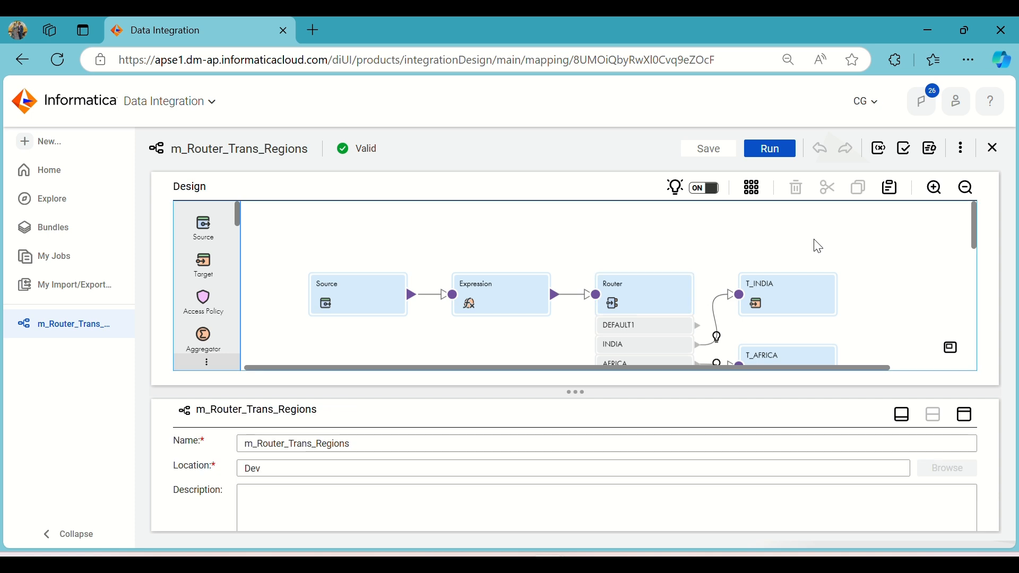
{"action": "left_click", "coordinate": [791, 290]}
{"action": "key", "text": "ctrl+c"}
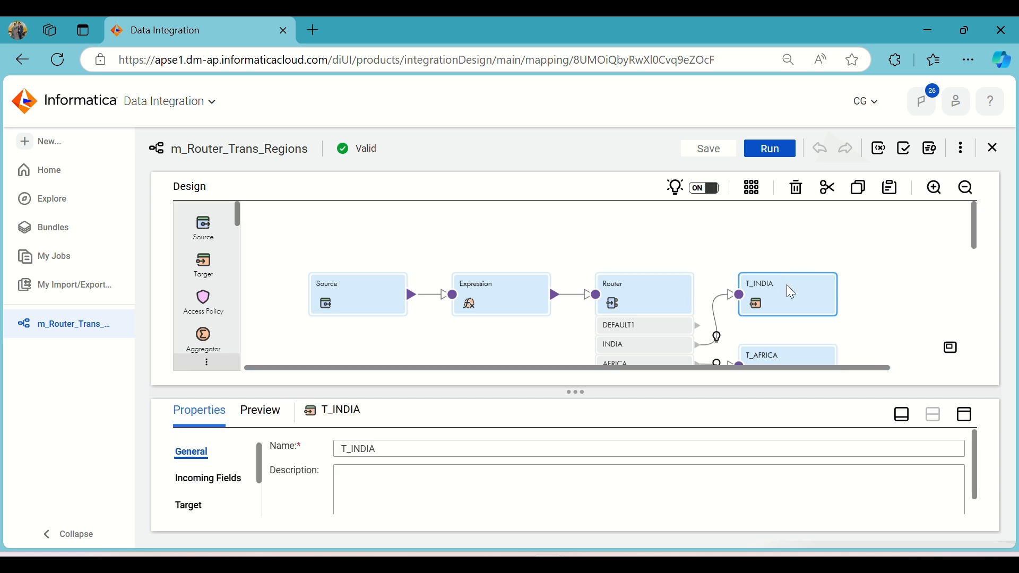
{"action": "key", "text": "ctrl+v"}
{"action": "left_click_drag", "start_coordinate": [295, 292], "coordinate": [766, 236]}
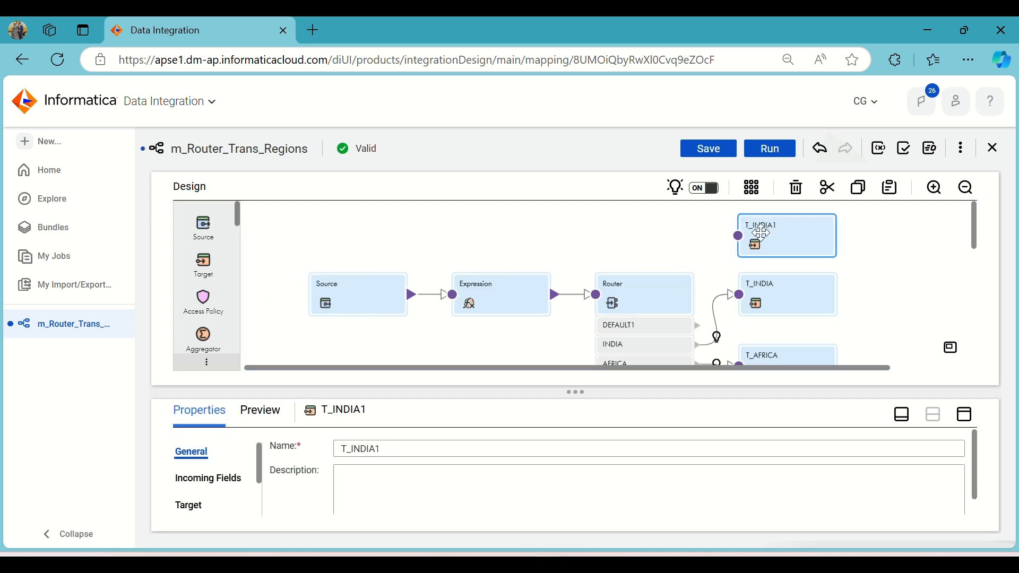
Step: Rename the copied target as T_DEFAULT_REGION
{"action": "left_click", "coordinate": [390, 454]}
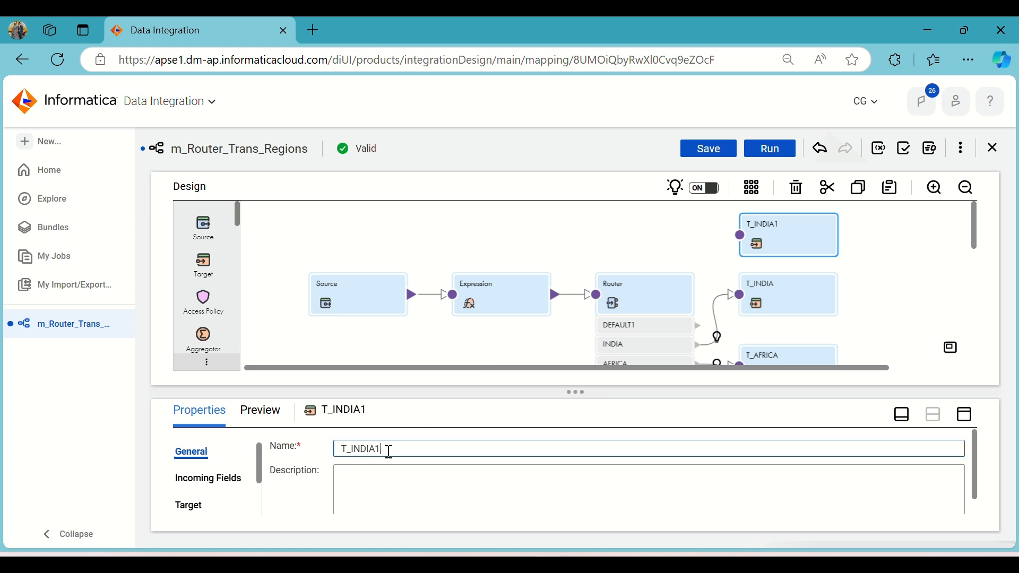
{"action": "key", "text": "BackSpace"}
{"action": "key", "text": "BackSpace"}
{"action": "key", "text": "BackSpace"}
{"action": "key", "text": "BackSpace"}
{"action": "key", "text": "BackSpace"}
{"action": "type", "text": "DEFAULT_REGION"}
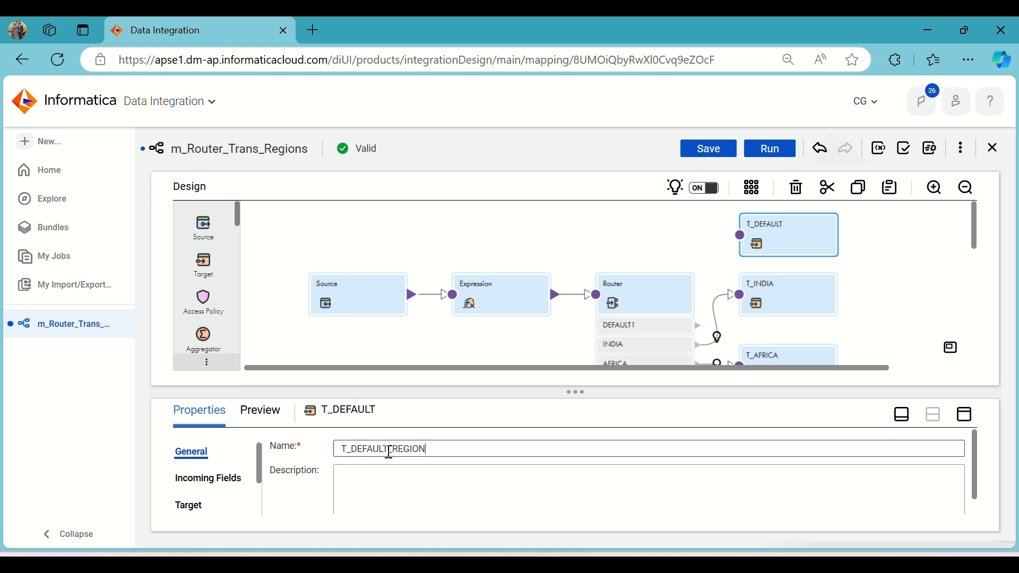
Step: Set the new target's object to the existing Oracle table T_DEFAULT_REGION without retaining the field mapping
{"action": "left_click", "coordinate": [189, 505]}
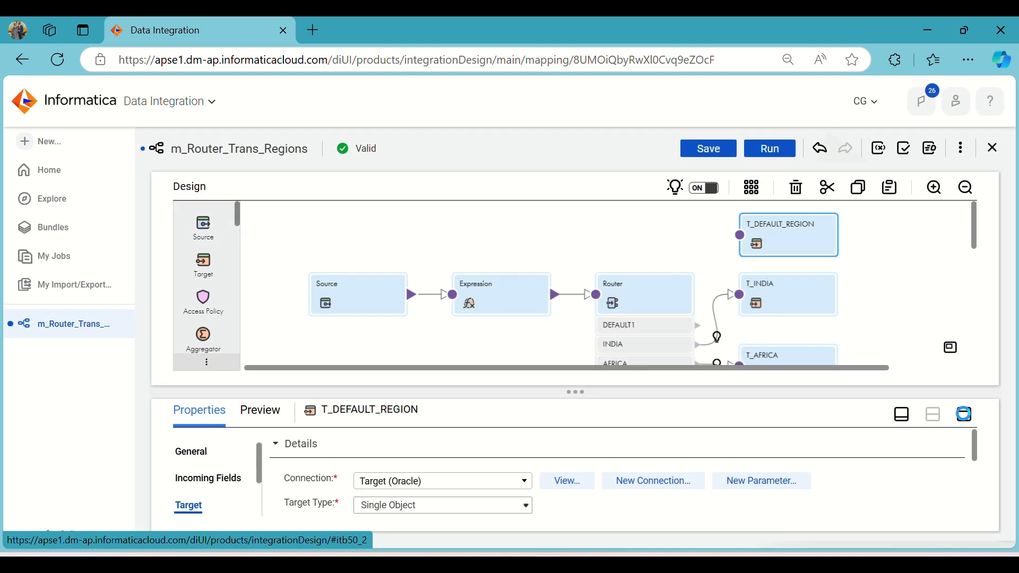
{"action": "left_click", "coordinate": [964, 413]}
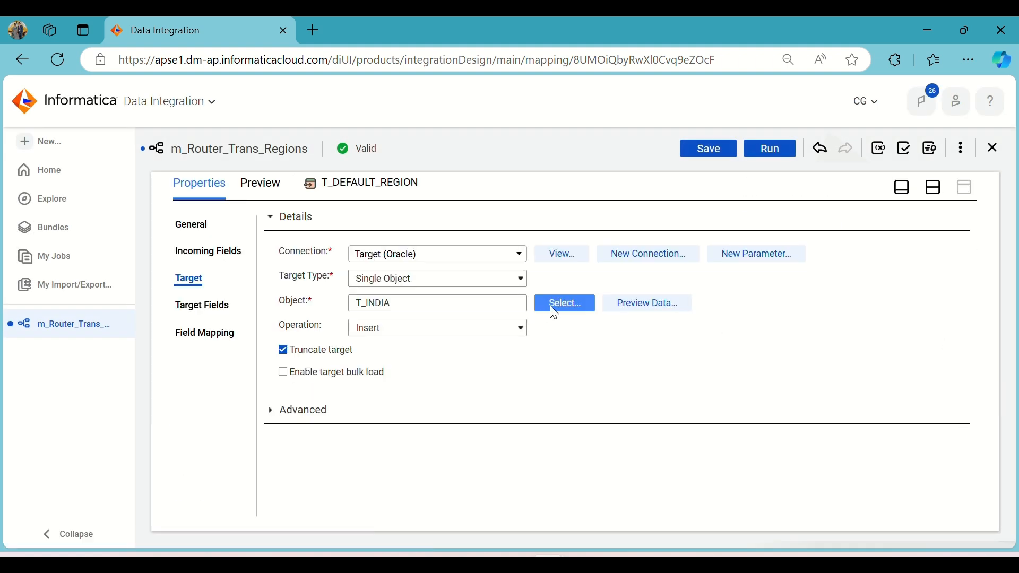
{"action": "left_click", "coordinate": [554, 312]}
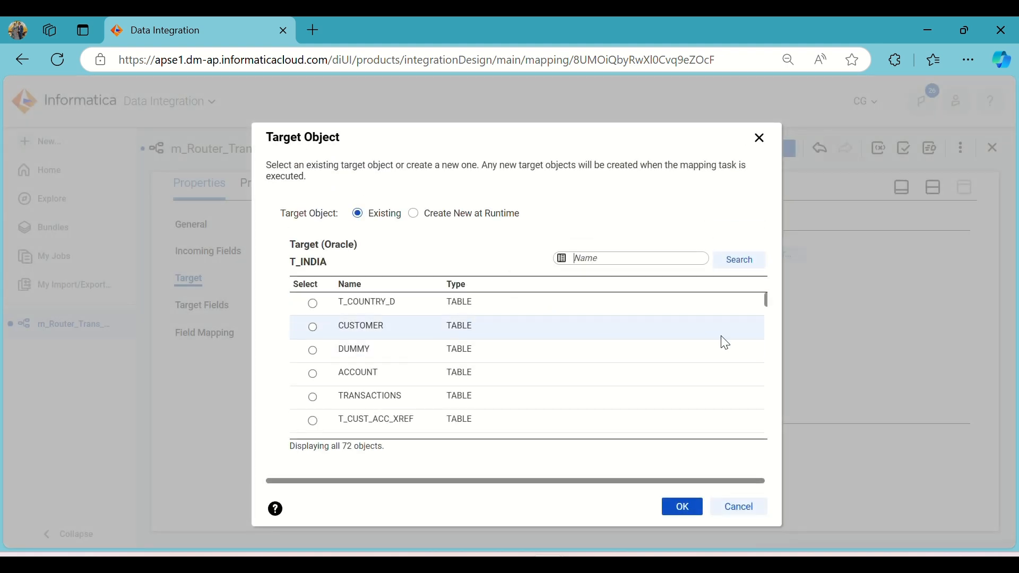
{"action": "left_click", "coordinate": [763, 305]}
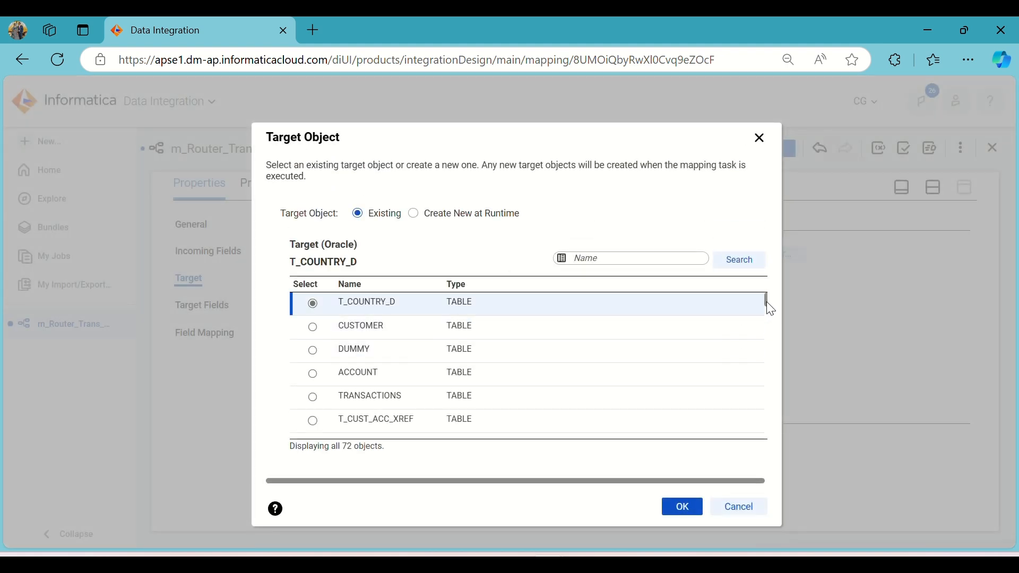
{"action": "left_click_drag", "start_coordinate": [765, 303], "coordinate": [741, 446]}
{"action": "left_click", "coordinate": [398, 352]}
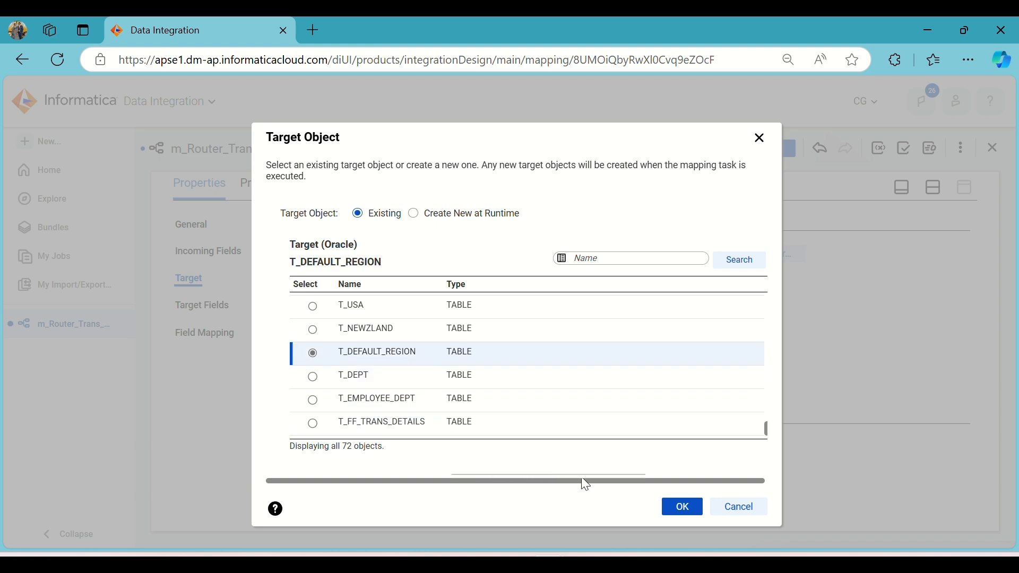
{"action": "left_click", "coordinate": [681, 506]}
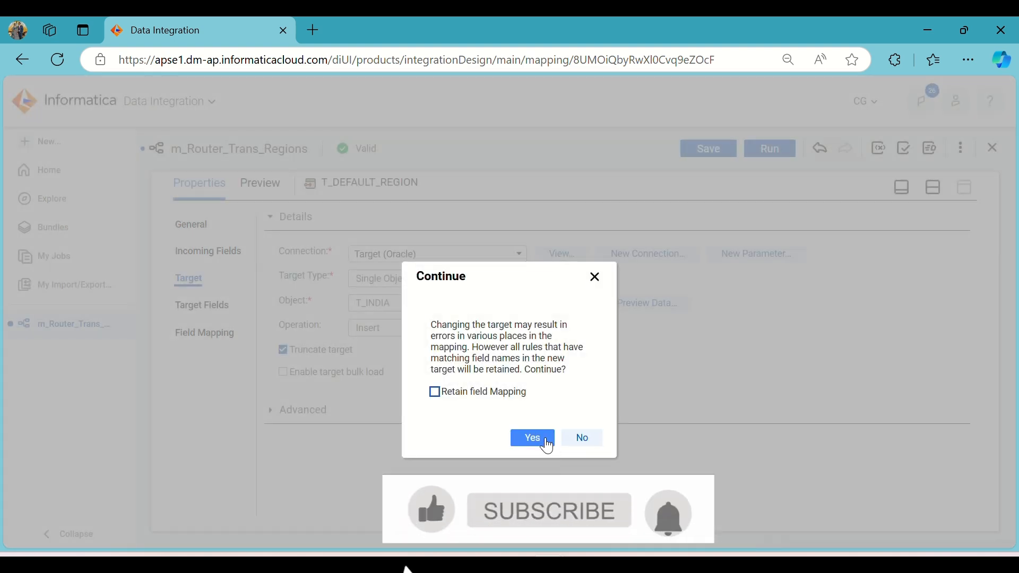
{"action": "left_click", "coordinate": [547, 440]}
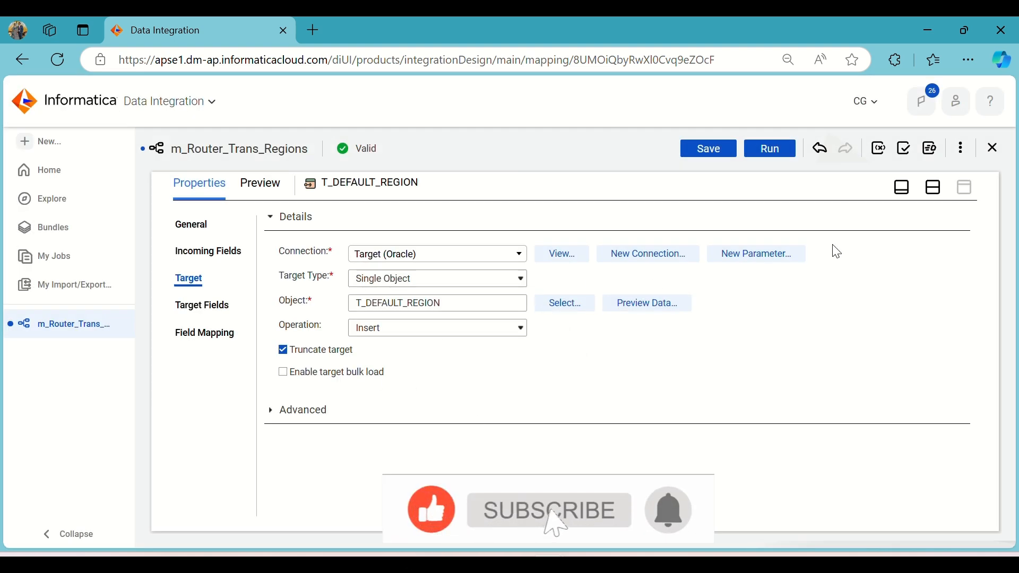
Step: Connect the Router's DEFAULT1 output group to the T_DEFAULT_REGION target
{"action": "left_click", "coordinate": [210, 333]}
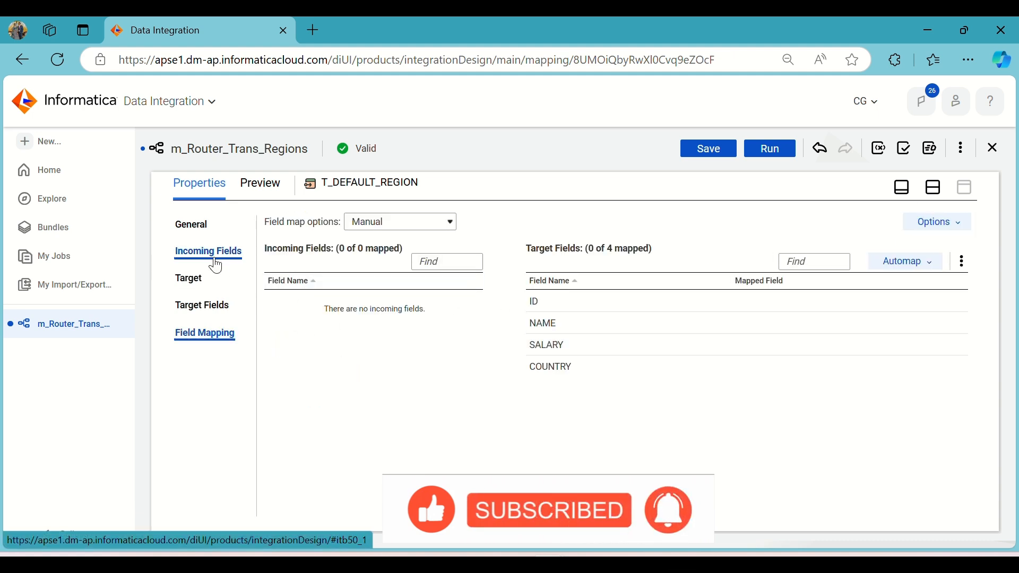
{"action": "left_click", "coordinate": [933, 187]}
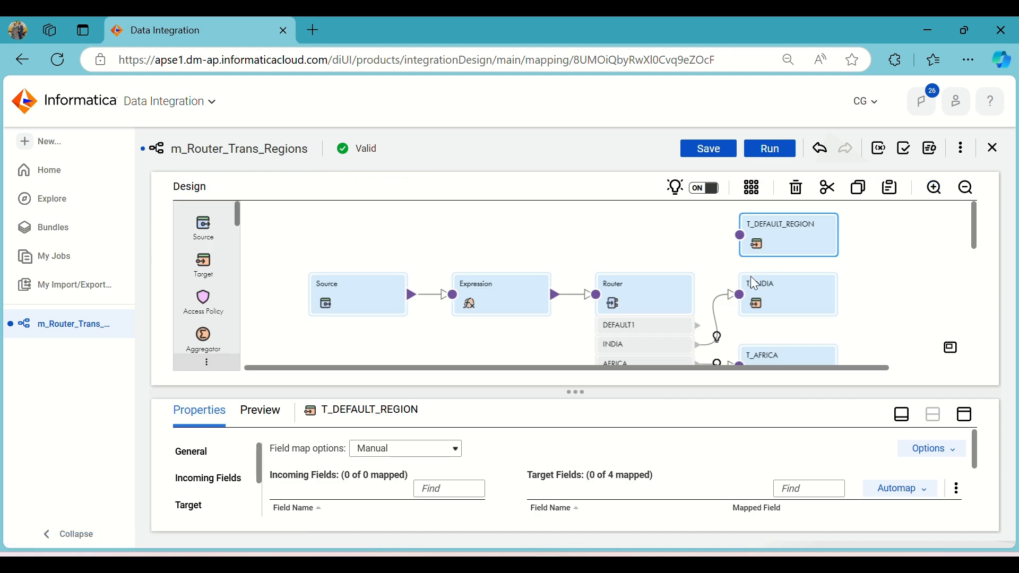
{"action": "left_click_drag", "start_coordinate": [698, 326], "coordinate": [738, 235]}
Step: Map out_ID, out_Name, out_Salary and out_Country to T_DEFAULT_REGION's ID, NAME, SALARY and COUNTRY fields
{"action": "left_click", "coordinate": [966, 416]}
{"action": "left_click_drag", "start_coordinate": [321, 313], "coordinate": [710, 301]}
{"action": "left_click_drag", "start_coordinate": [437, 337], "coordinate": [704, 324]}
{"action": "left_click_drag", "start_coordinate": [354, 351], "coordinate": [743, 347]}
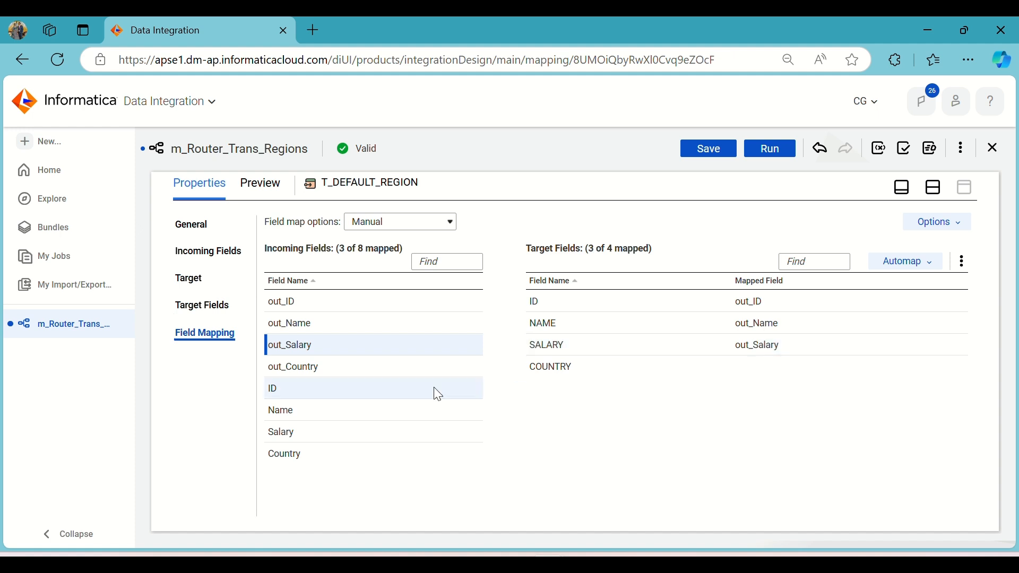
{"action": "left_click_drag", "start_coordinate": [357, 370], "coordinate": [732, 372]}
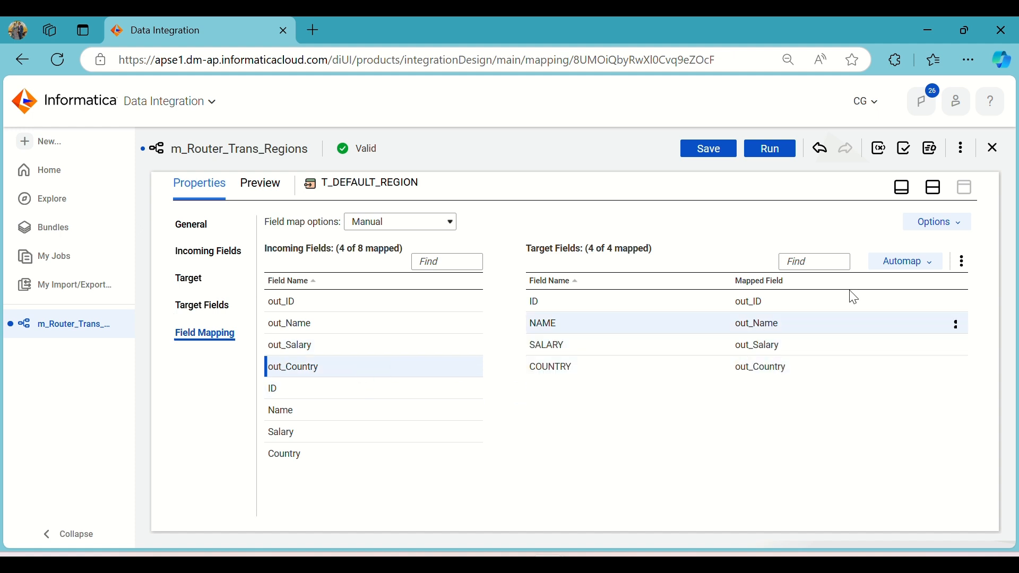
Step: Arrange the transformations on the mapping canvas automatically and save the mapping
{"action": "left_click", "coordinate": [934, 186]}
{"action": "left_click", "coordinate": [748, 191]}
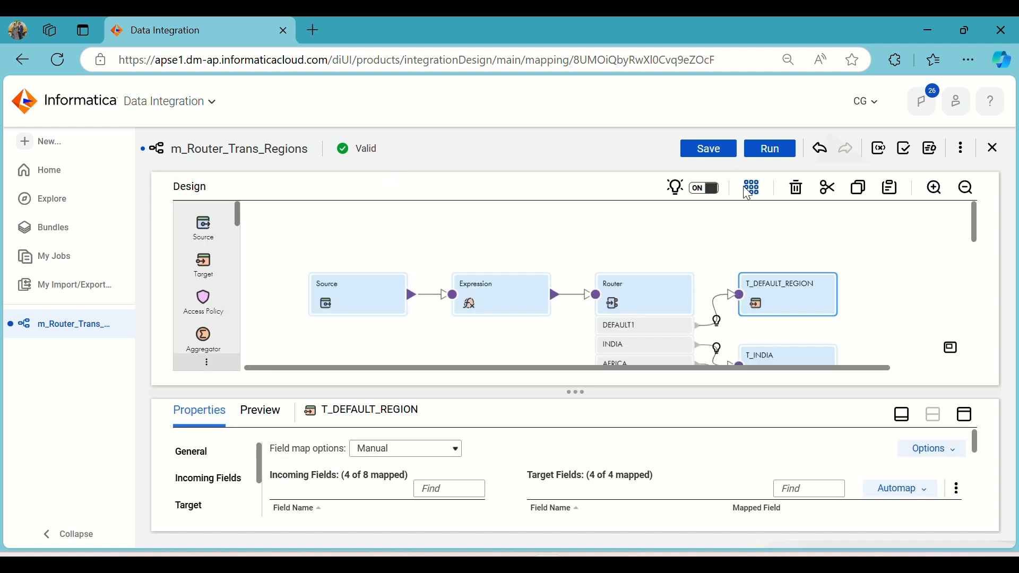
{"action": "left_click", "coordinate": [707, 154]}
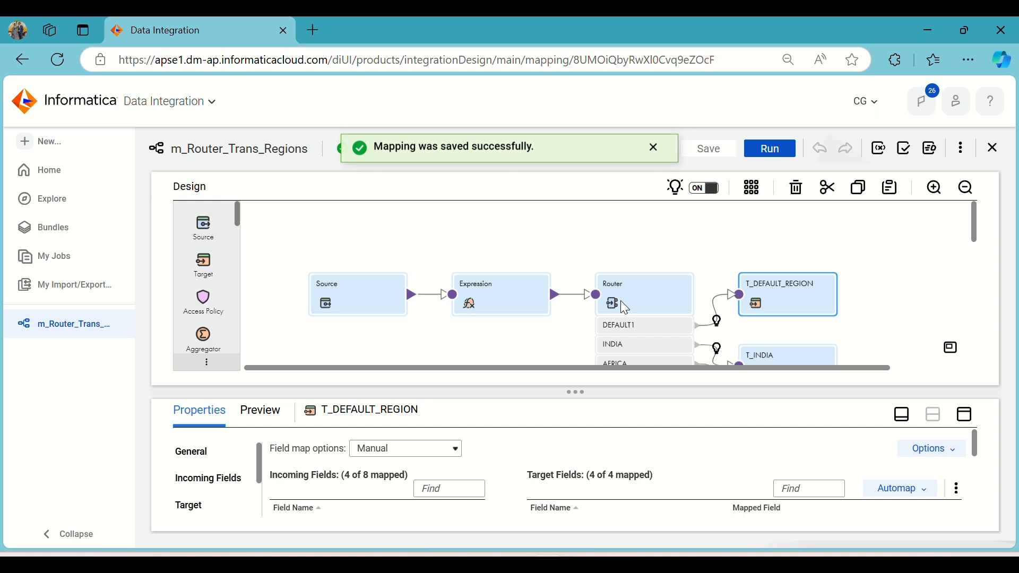
Step: Preview the Router's DEFAULT1 output rows and check them against the output groups on the canvas
{"action": "left_click", "coordinate": [619, 301]}
{"action": "left_click", "coordinate": [968, 417]}
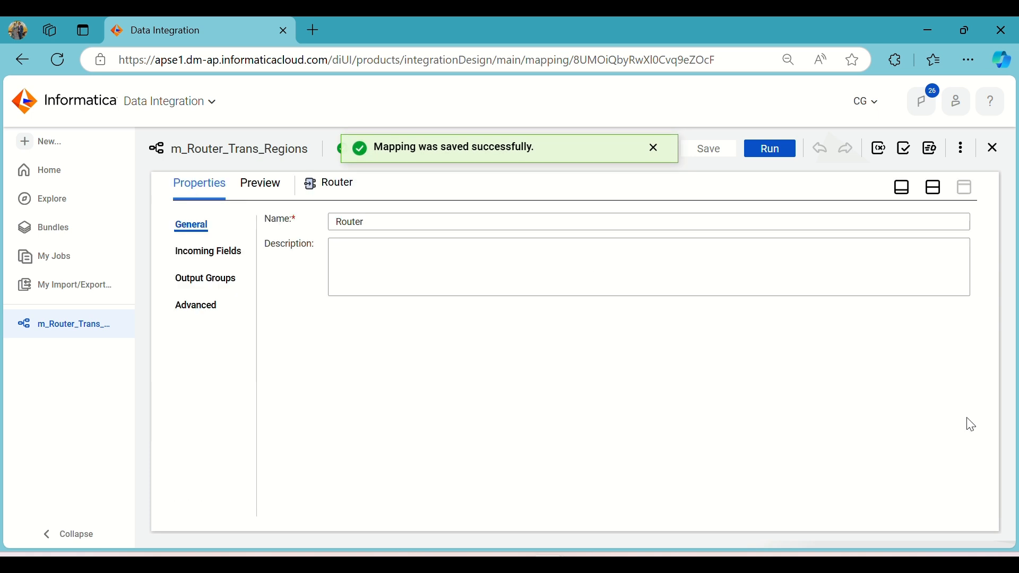
{"action": "left_click", "coordinate": [265, 183]}
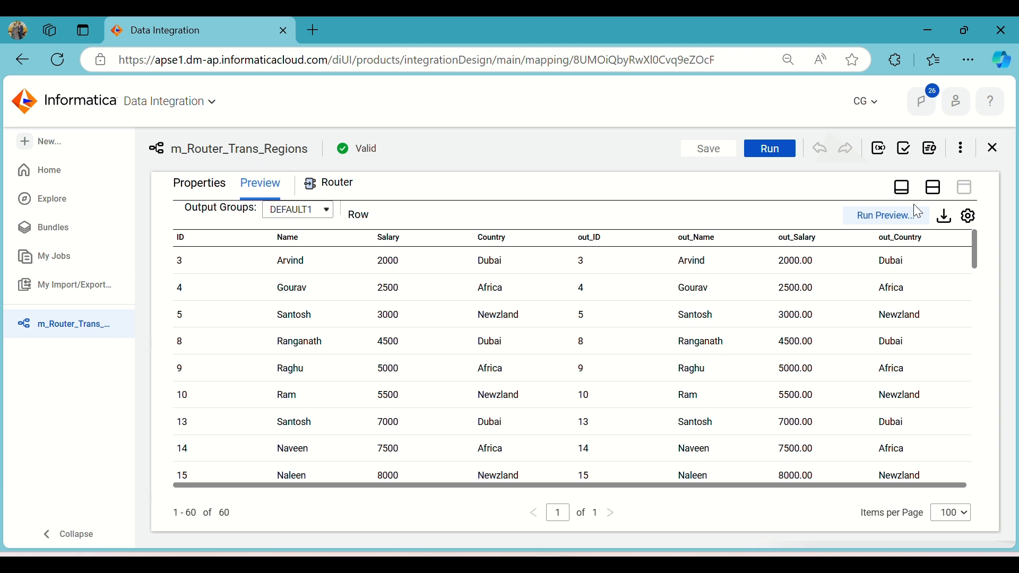
{"action": "left_click", "coordinate": [936, 192]}
{"action": "scroll", "coordinate": [902, 292], "scroll_direction": "down", "scroll_amount": 2}
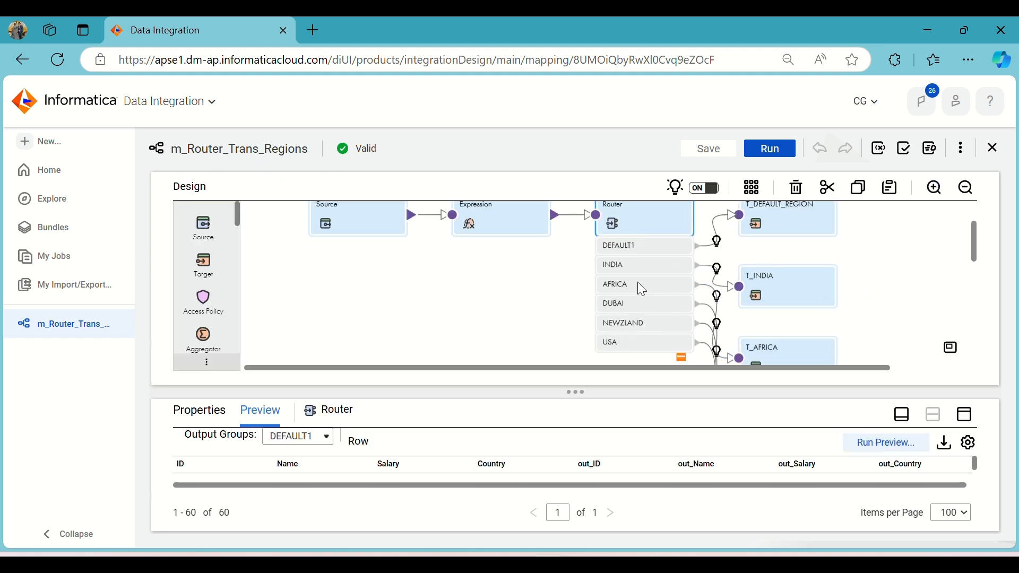
Step: Switch to the IICS_Daily_Notes document in Word, read the Default Output Group point, and return to the mapping
{"action": "left_click", "coordinate": [662, 564]}
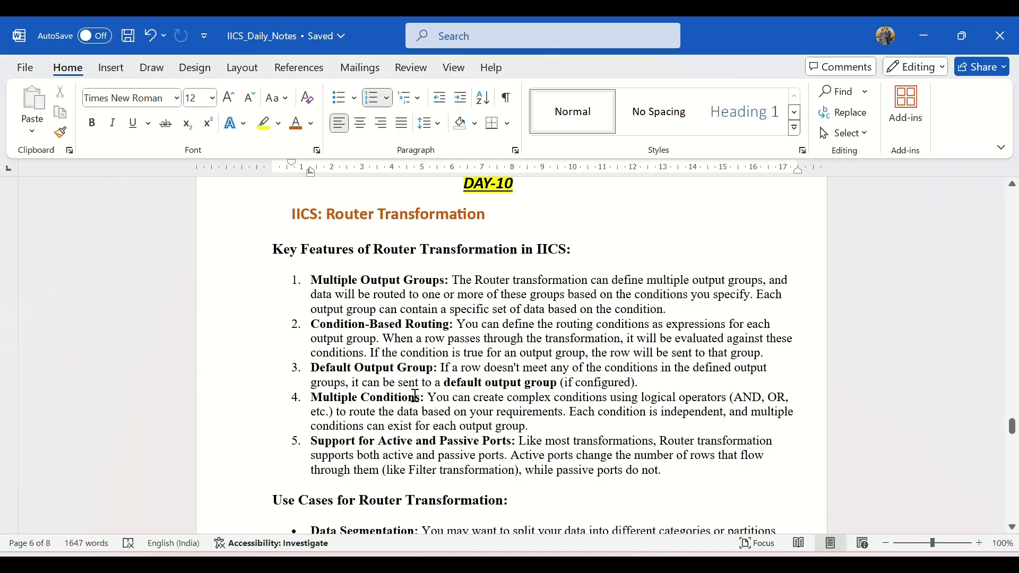
{"action": "mouse_move", "coordinate": [349, 368]}
{"action": "left_mouse_down"}
{"action": "mouse_move", "coordinate": [759, 374]}
{"action": "mouse_move", "coordinate": [349, 373]}
{"action": "mouse_move", "coordinate": [355, 382]}
{"action": "left_mouse_up"}
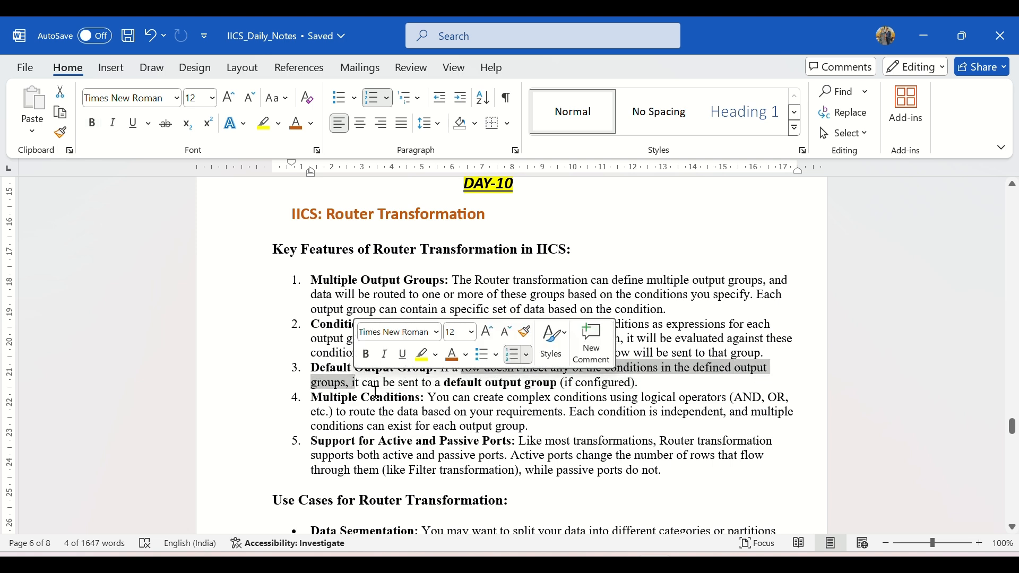
{"action": "left_click_drag", "start_coordinate": [464, 387], "coordinate": [611, 390]}
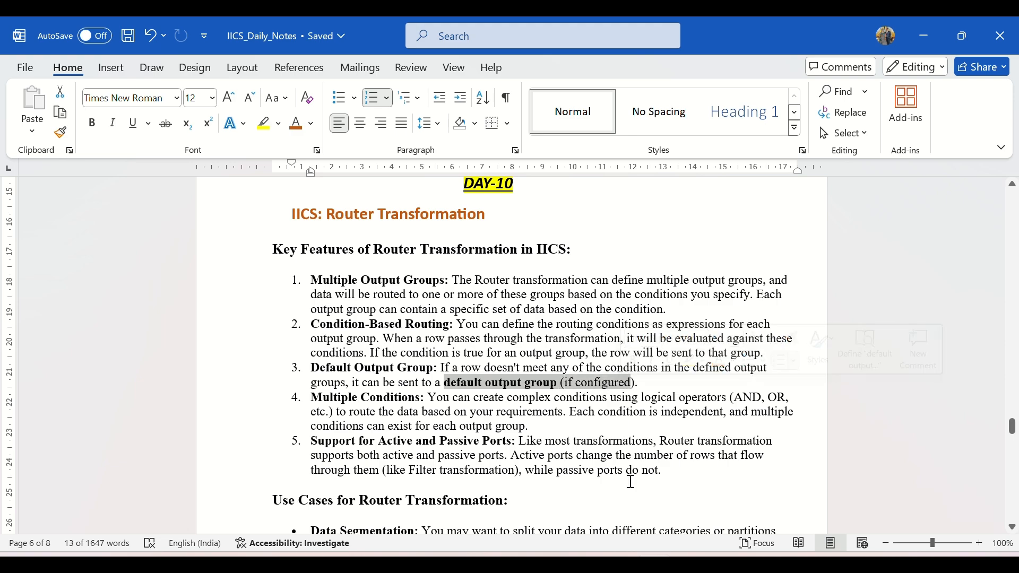
{"action": "left_click", "coordinate": [654, 564]}
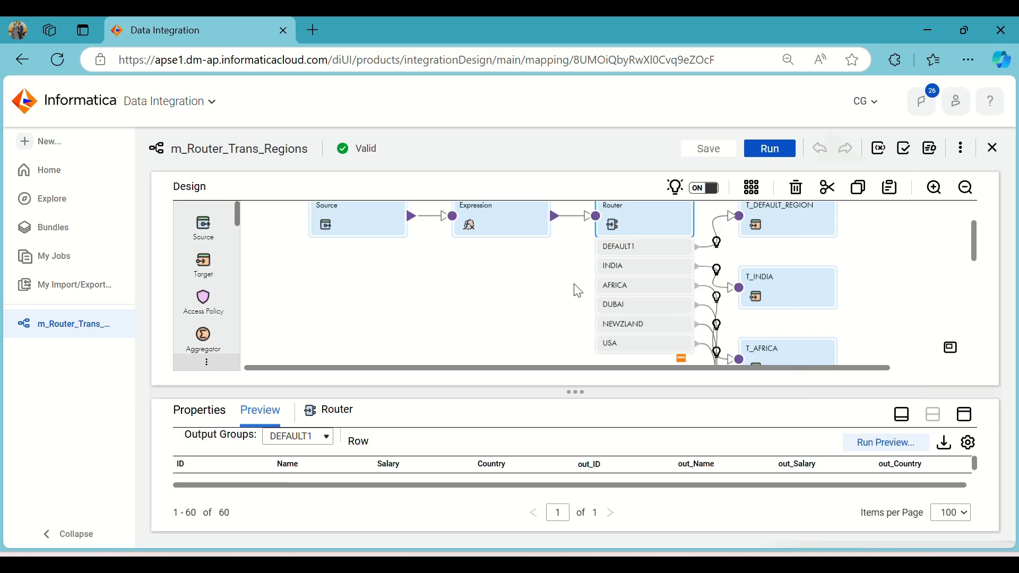
Step: Examine all previewed rows of the DEFAULT1 group alongside its link to the T_DEFAULT_REGION target
{"action": "scroll", "coordinate": [636, 310], "scroll_direction": "up", "scroll_amount": 2}
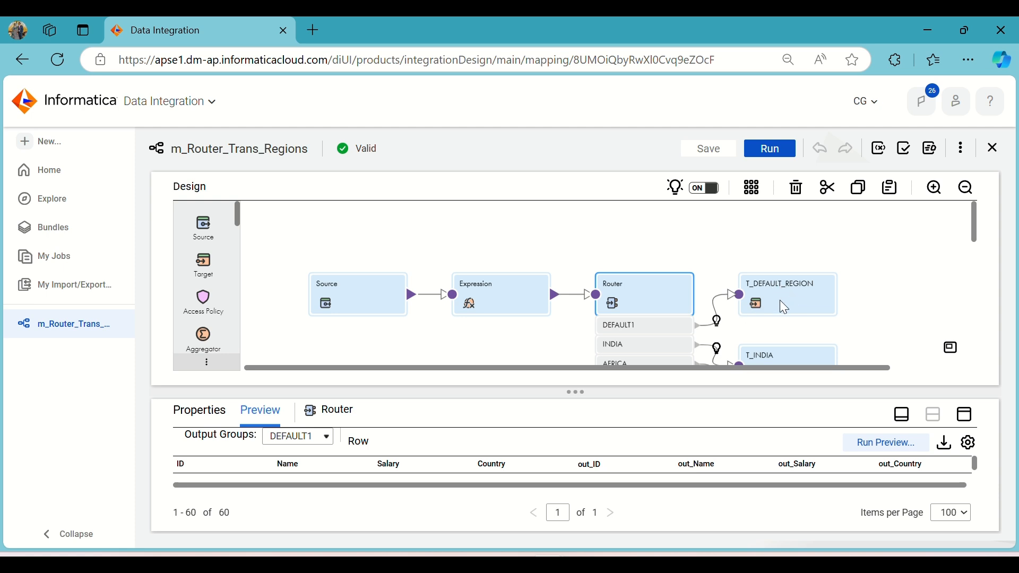
{"action": "scroll", "coordinate": [595, 331], "scroll_direction": "down", "scroll_amount": 2}
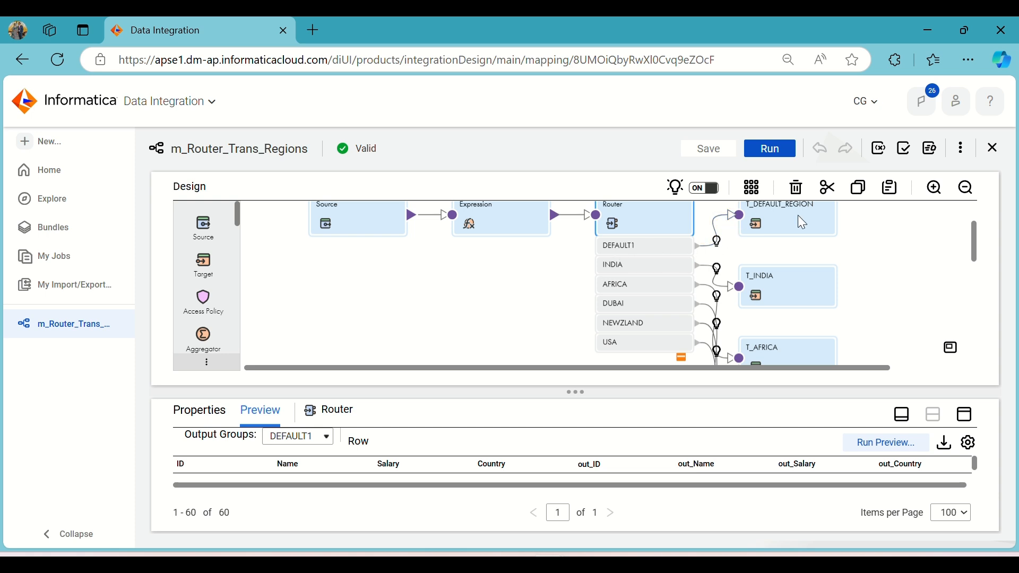
{"action": "left_click", "coordinate": [965, 414]}
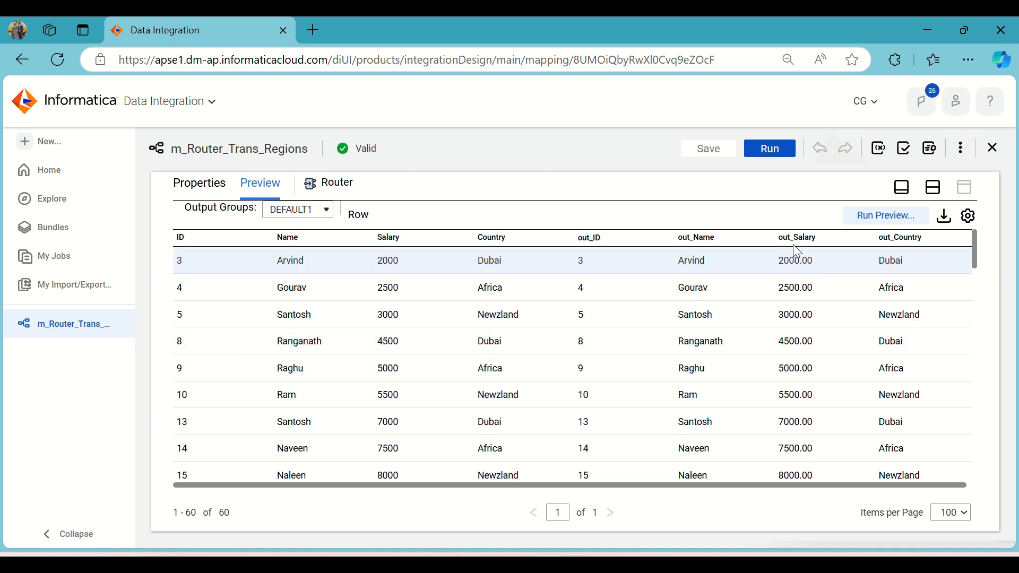
{"action": "scroll", "coordinate": [811, 382], "scroll_direction": "down", "scroll_amount": 20}
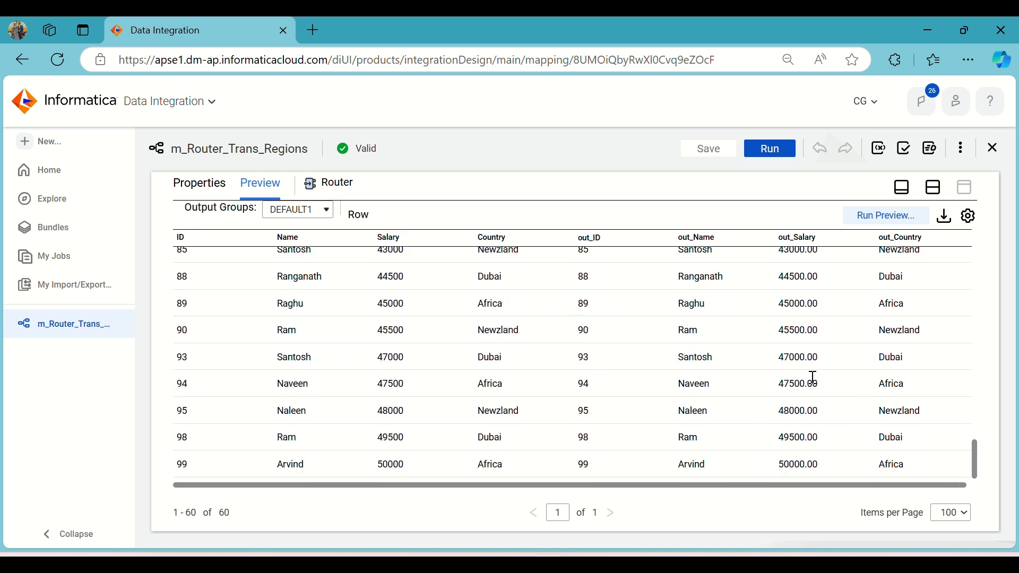
{"action": "scroll", "coordinate": [810, 382], "scroll_direction": "up", "scroll_amount": 12}
{"action": "scroll", "coordinate": [809, 382], "scroll_direction": "down", "scroll_amount": 12}
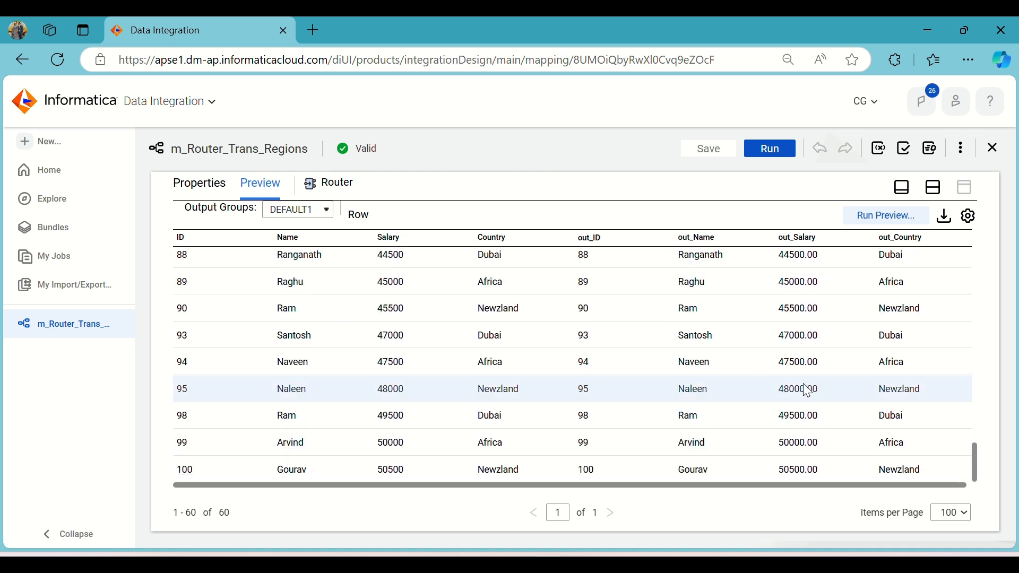
{"action": "scroll", "coordinate": [808, 391], "scroll_direction": "up", "scroll_amount": 20}
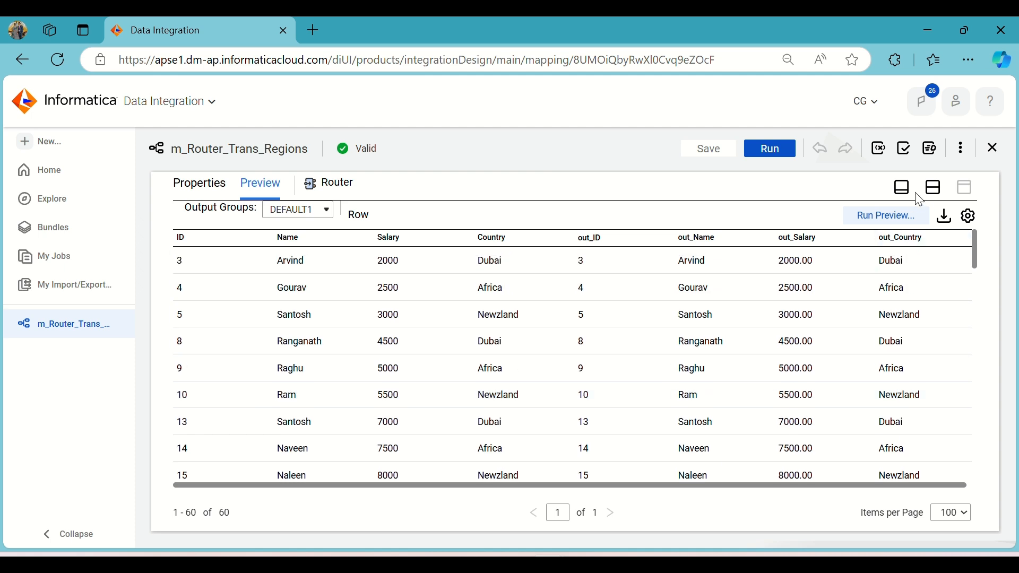
{"action": "left_click", "coordinate": [934, 186]}
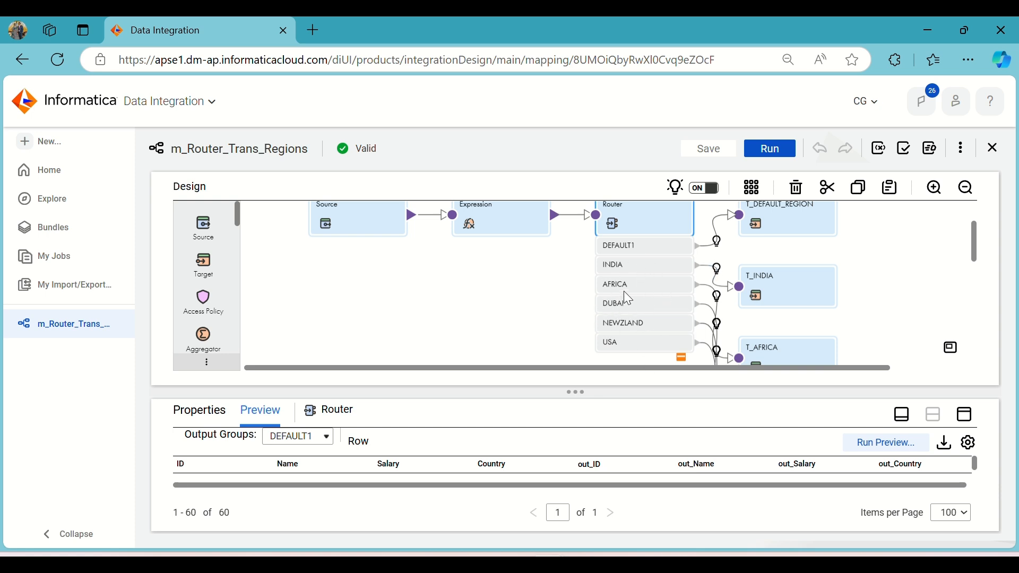
Step: Preview the Router's AFRICA and DUBAI output groups
{"action": "left_click", "coordinate": [965, 415]}
{"action": "left_click", "coordinate": [317, 210]}
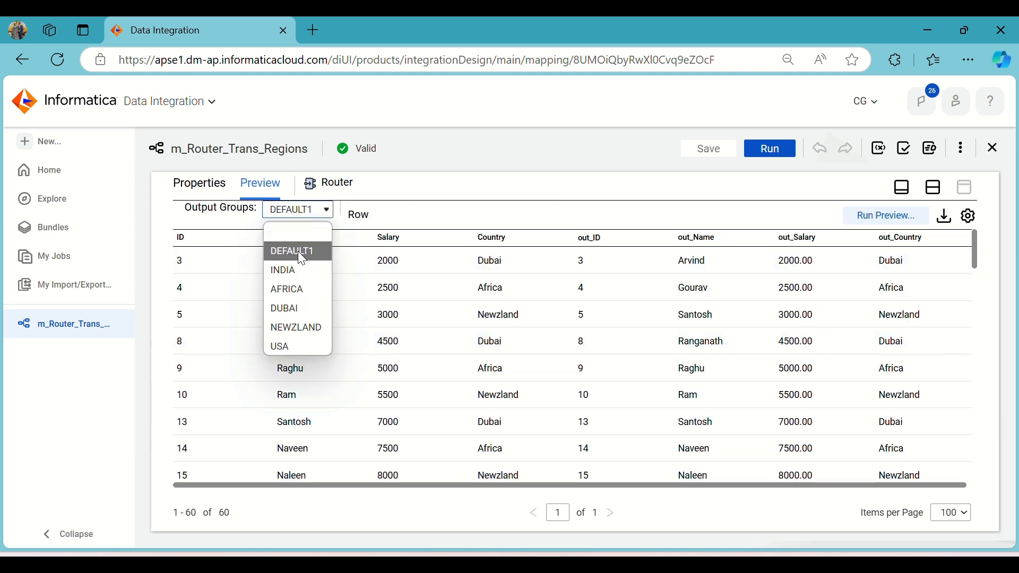
{"action": "left_click", "coordinate": [295, 289]}
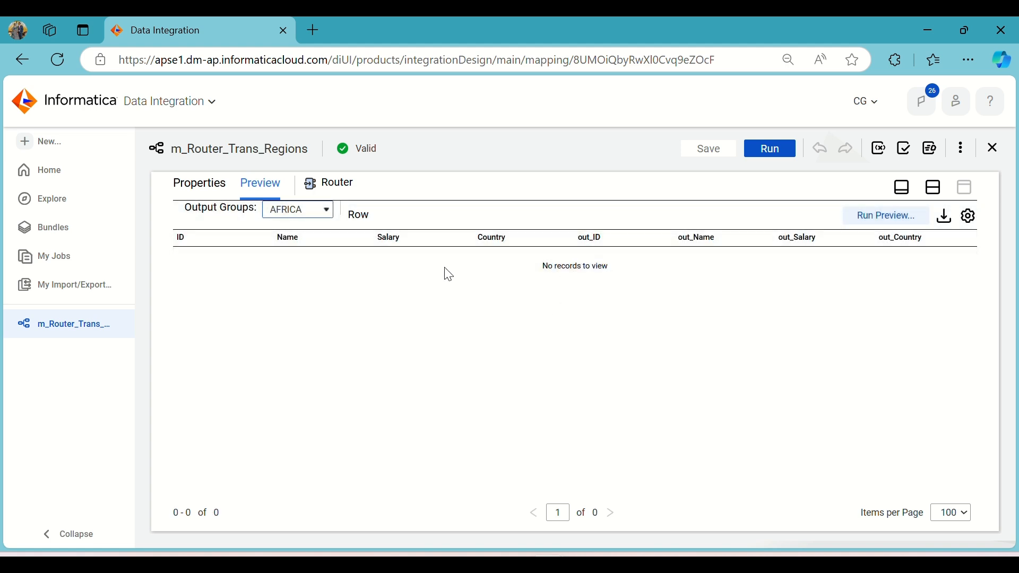
{"action": "left_click", "coordinate": [326, 213]}
{"action": "left_click", "coordinate": [303, 313]}
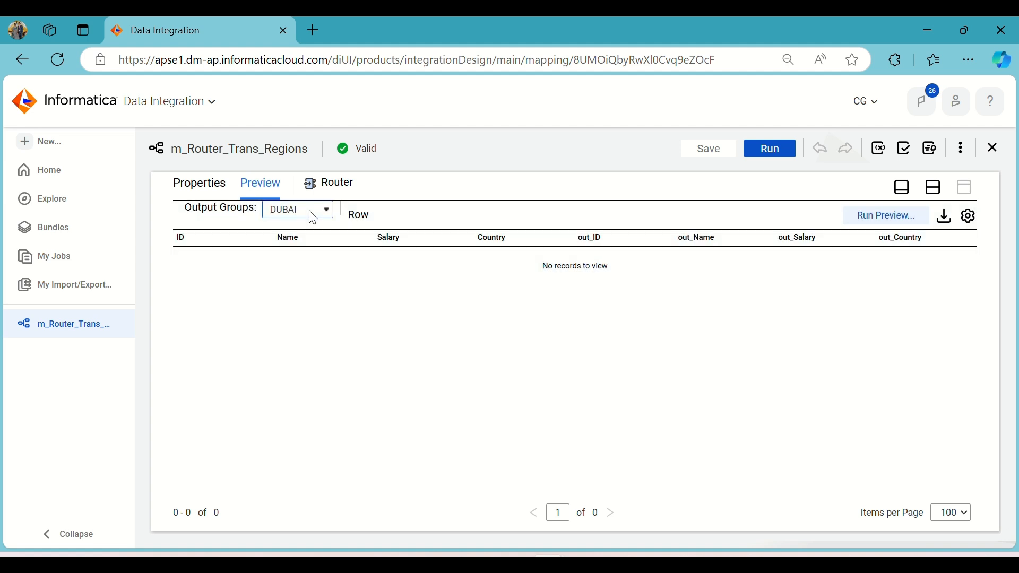
Step: Preview the Router's INDIA output group and check the country values of its rows
{"action": "left_click", "coordinate": [313, 217]}
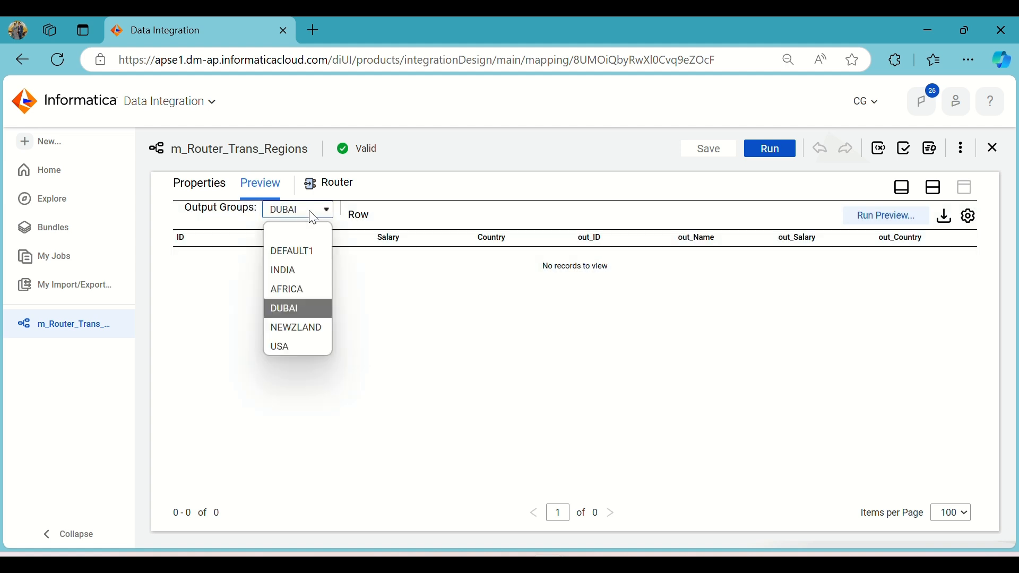
{"action": "left_click", "coordinate": [292, 269]}
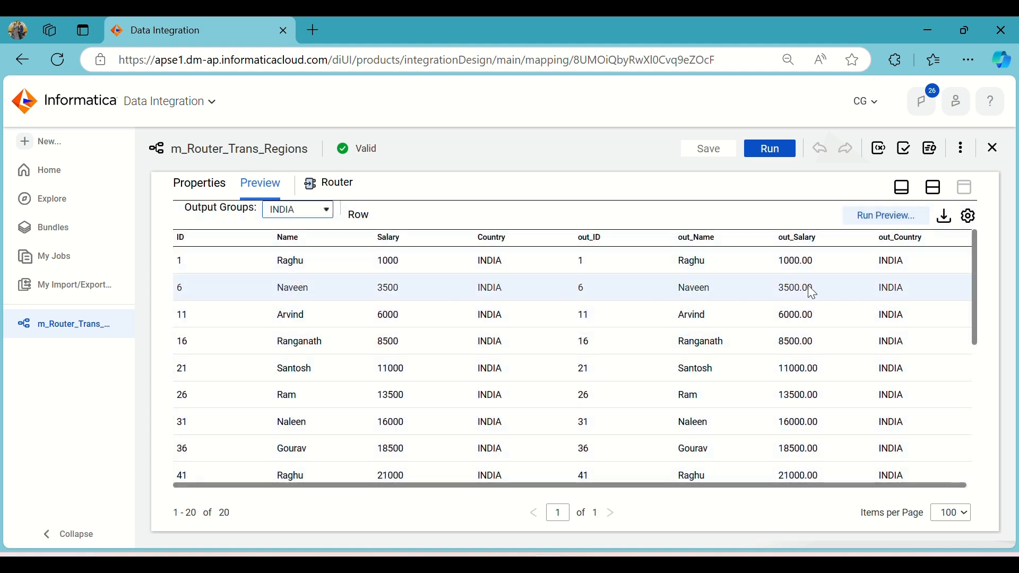
{"action": "left_click_drag", "start_coordinate": [904, 299], "coordinate": [905, 406]}
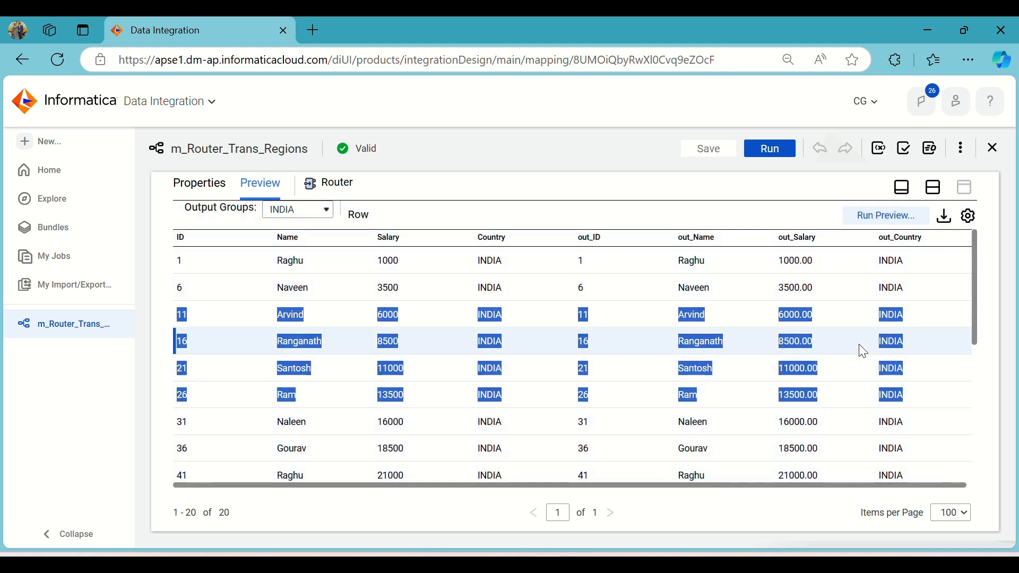
{"action": "left_click", "coordinate": [842, 286]}
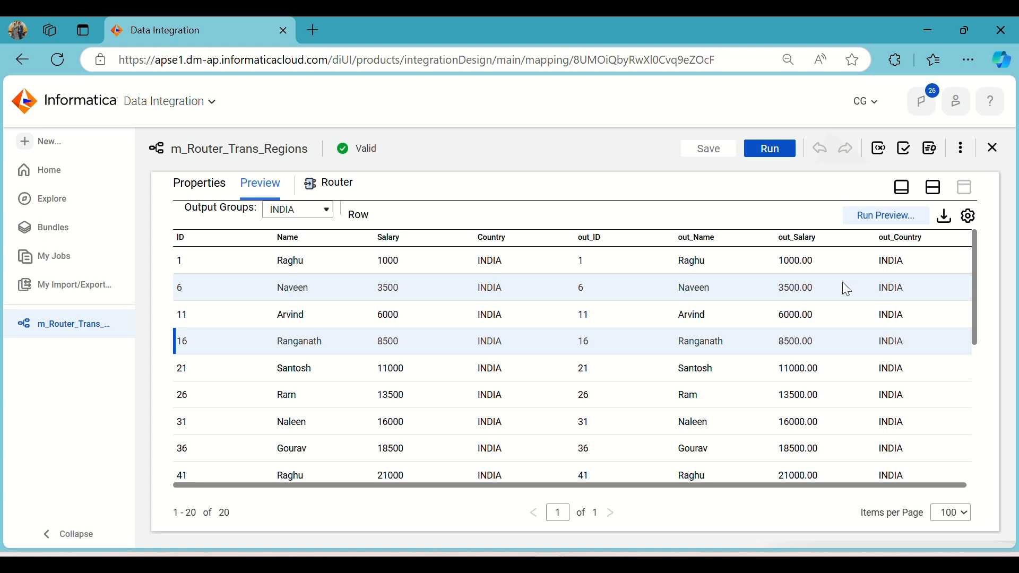
{"action": "left_click", "coordinate": [934, 187]}
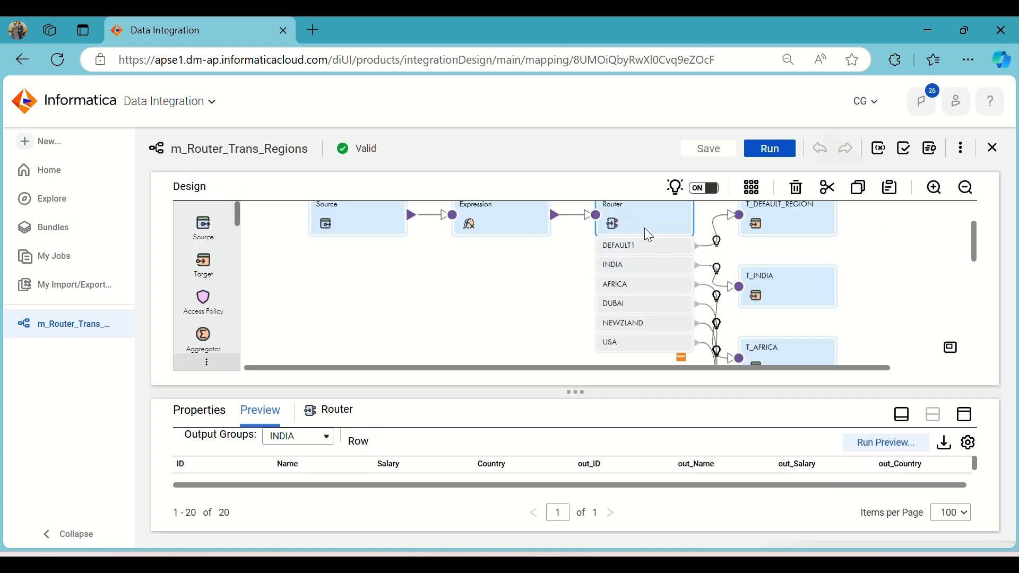
Step: Inspect the Router's output group conditions, including the INDIA filter condition, and leave them unedited
{"action": "left_click", "coordinate": [964, 414]}
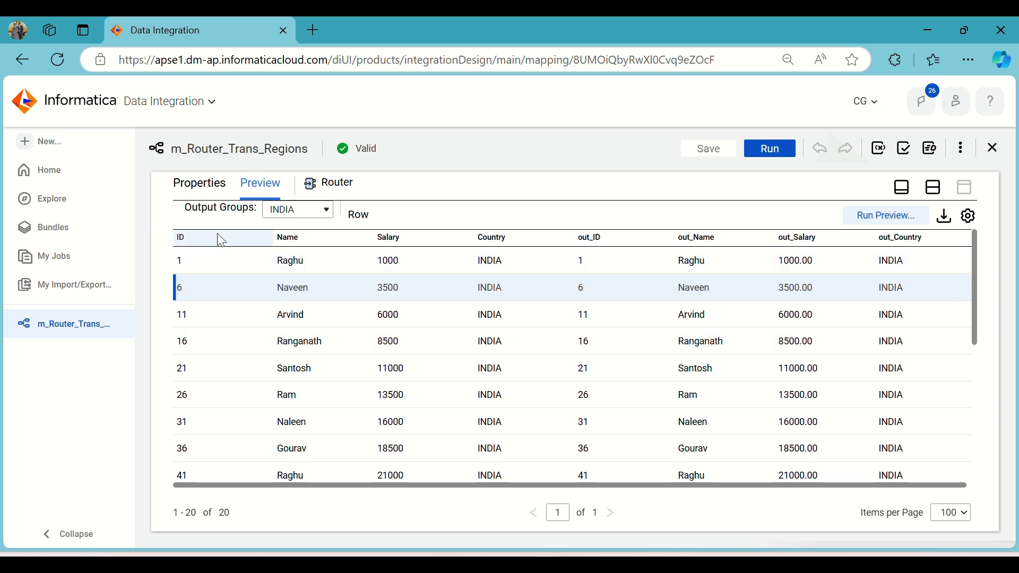
{"action": "left_click", "coordinate": [207, 195]}
{"action": "left_click", "coordinate": [217, 274]}
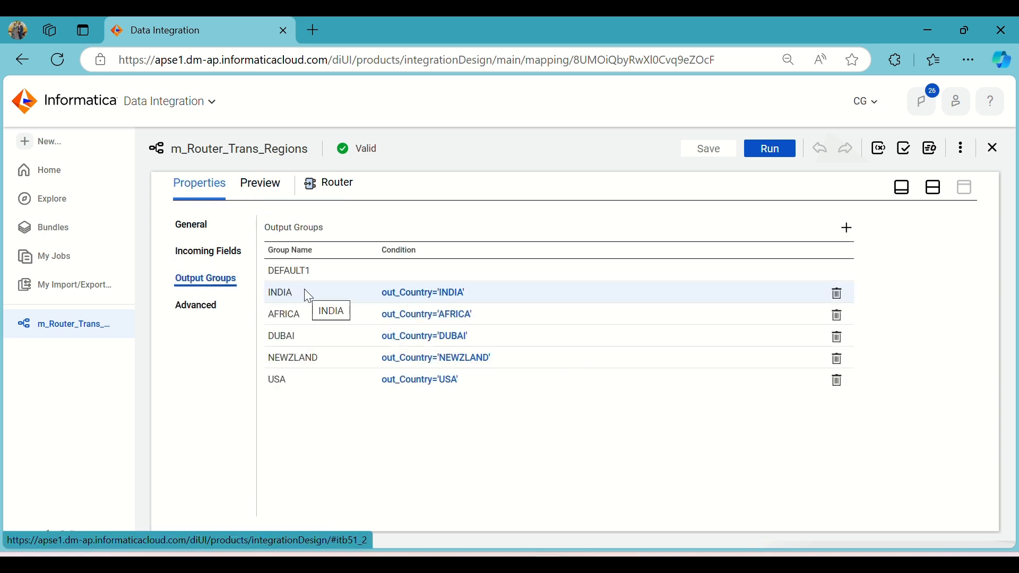
{"action": "left_click_drag", "start_coordinate": [269, 292], "coordinate": [296, 293]}
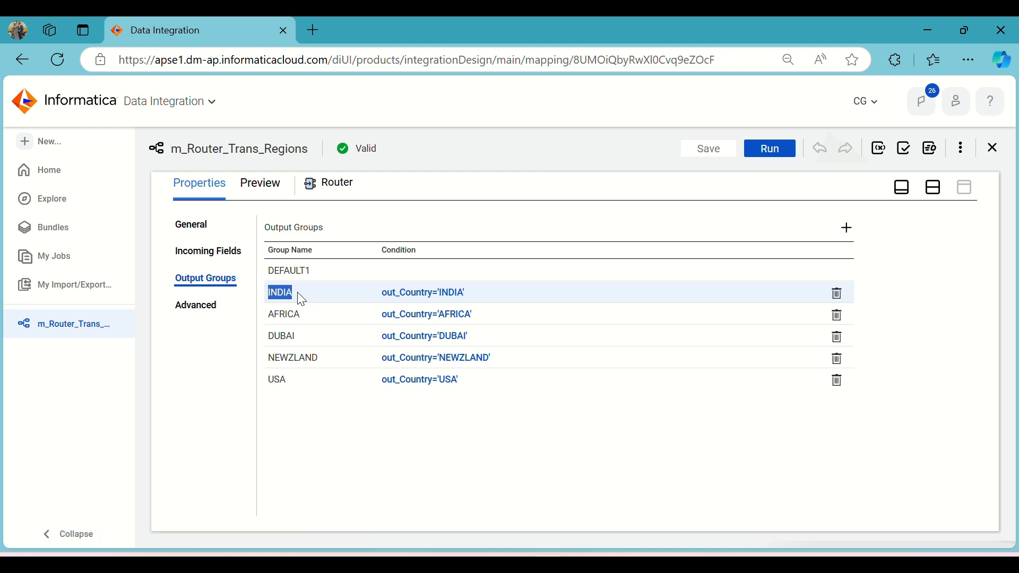
{"action": "left_click", "coordinate": [296, 293]}
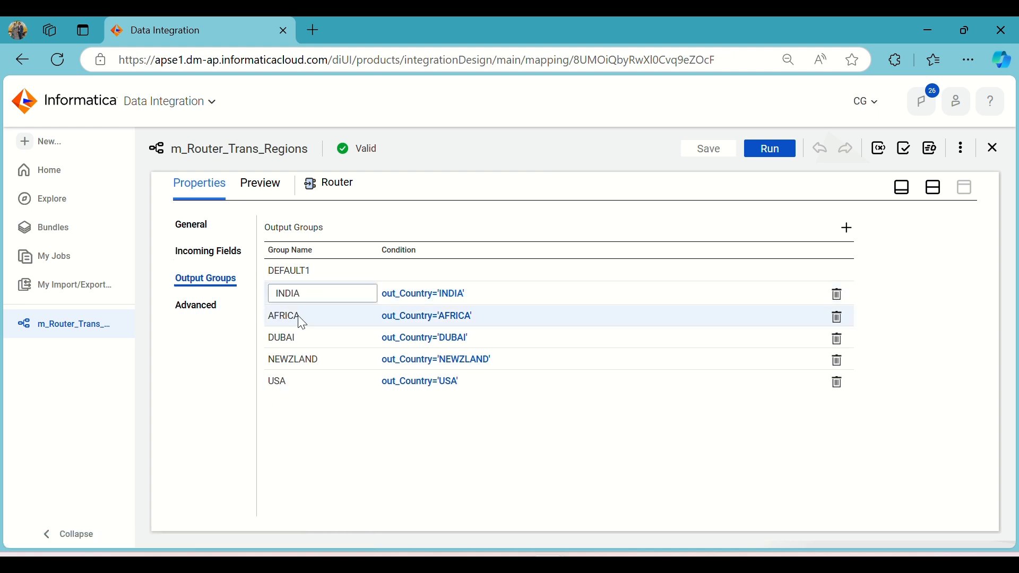
{"action": "left_click", "coordinate": [456, 295]}
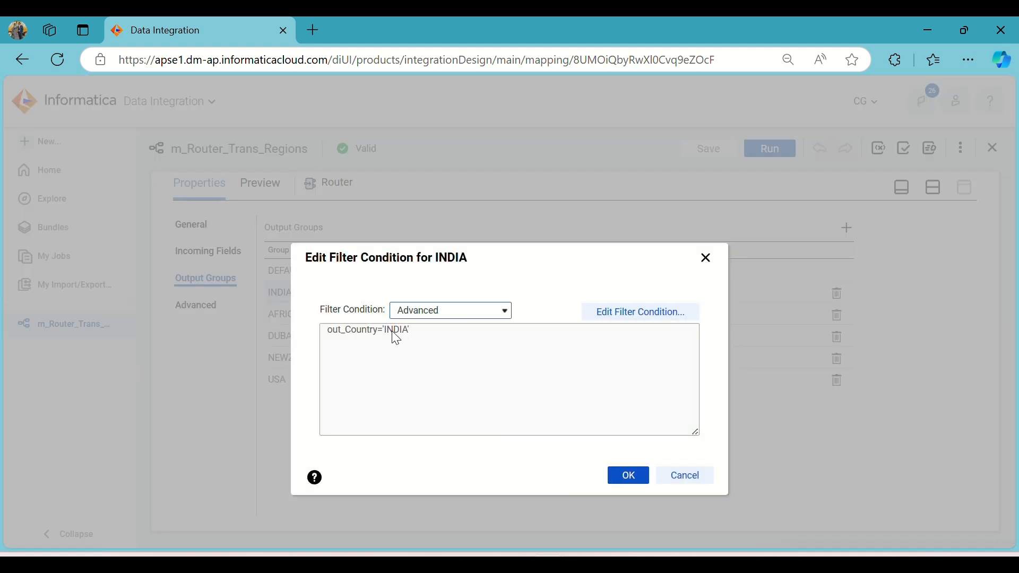
{"action": "left_click", "coordinate": [691, 477]}
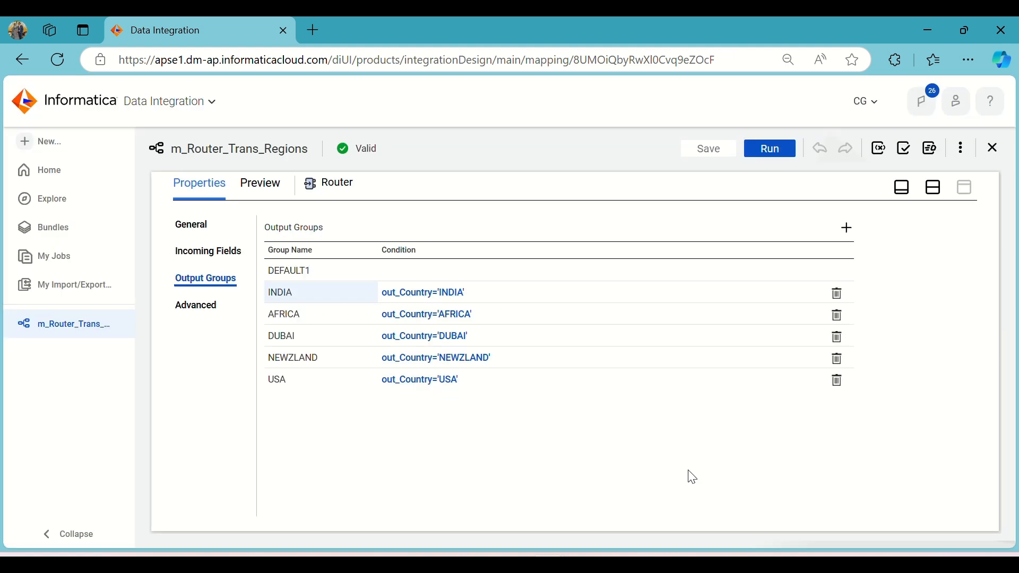
Step: Open Regions.csv from the Source_Files folder in Excel and check how the Country values are spelled
{"action": "left_click", "coordinate": [446, 567]}
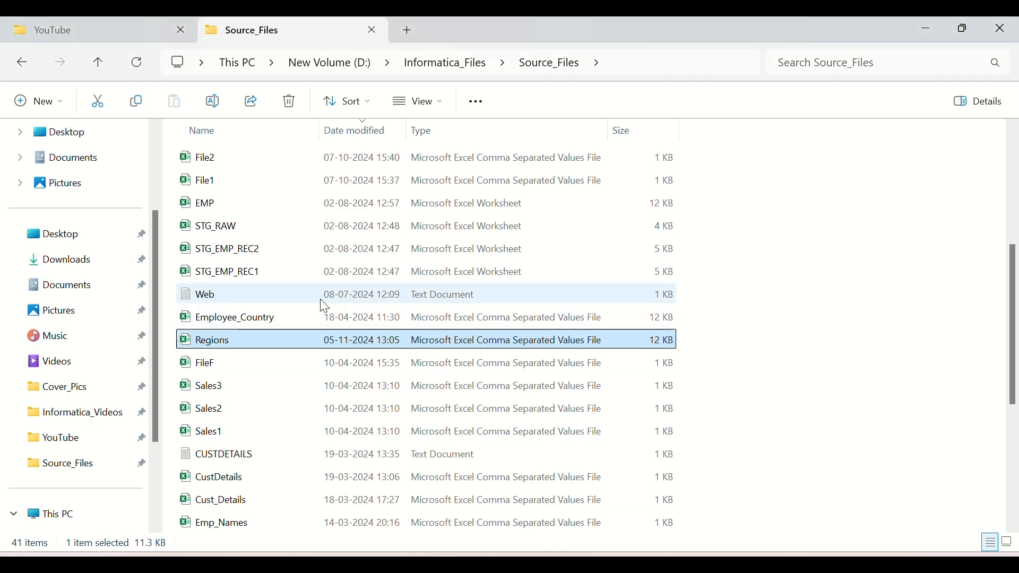
{"action": "double_click", "coordinate": [237, 346]}
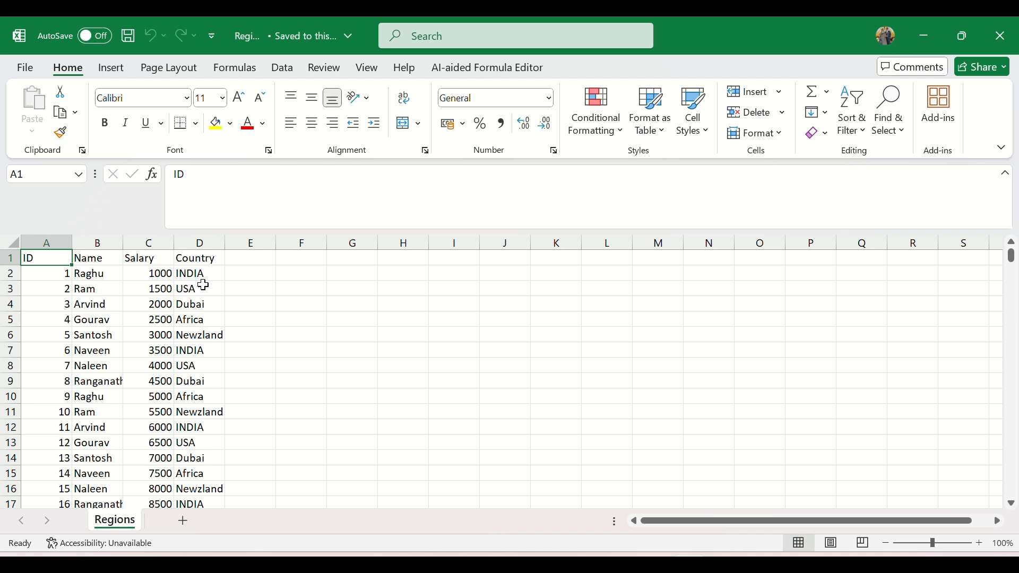
{"action": "left_click", "coordinate": [204, 286]}
{"action": "left_click", "coordinate": [205, 301]}
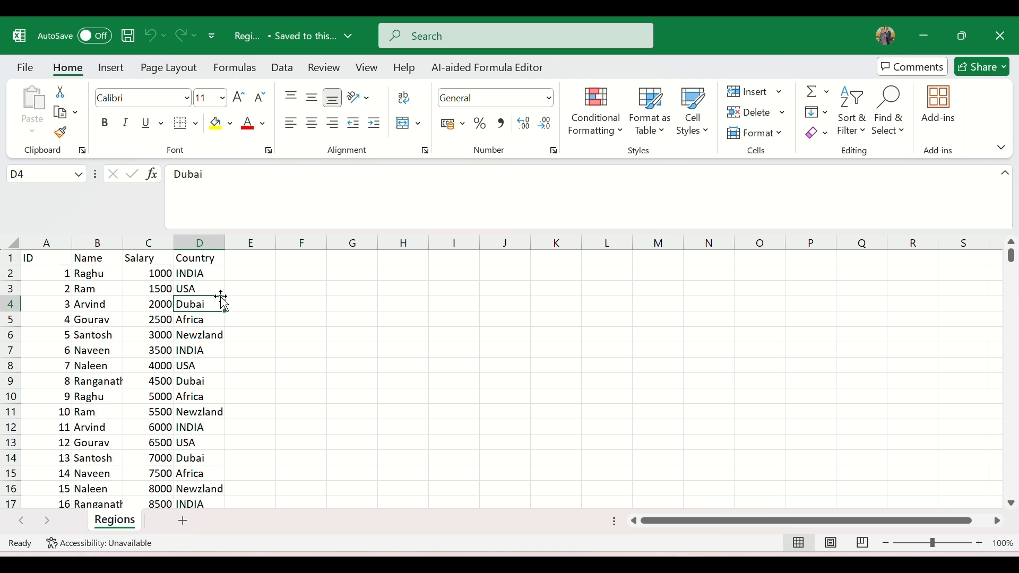
{"action": "mouse_move", "coordinate": [215, 302]}
{"action": "left_mouse_down"}
{"action": "mouse_move", "coordinate": [210, 397]}
{"action": "mouse_move", "coordinate": [215, 307]}
{"action": "left_mouse_up"}
{"action": "left_click", "coordinate": [313, 305]}
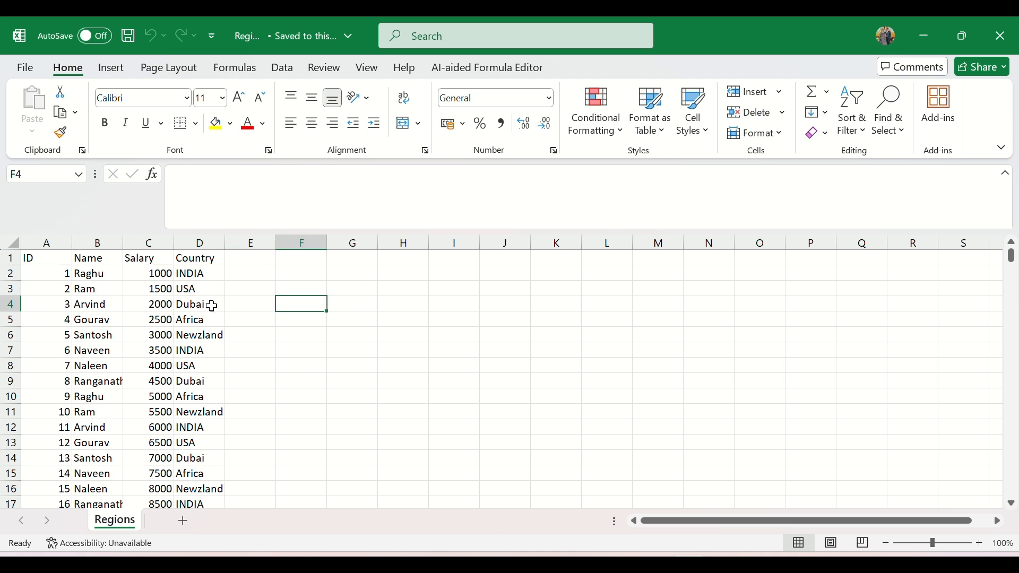
Step: Fit the Country column to its contents and filter the Regions sheet to show only INDIA rows
{"action": "double_click", "coordinate": [225, 243]}
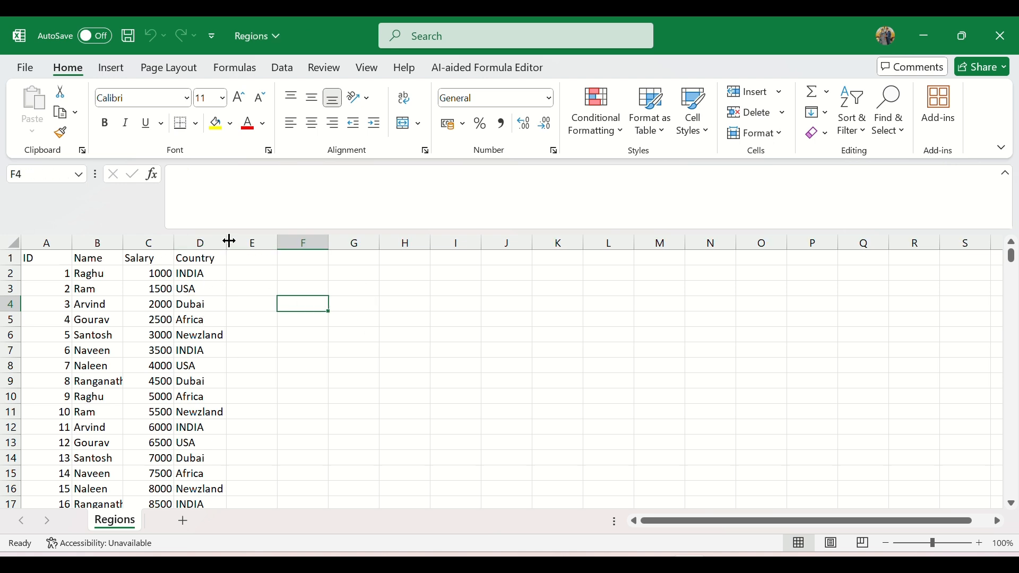
{"action": "left_click", "coordinate": [213, 270]}
{"action": "left_click", "coordinate": [212, 260]}
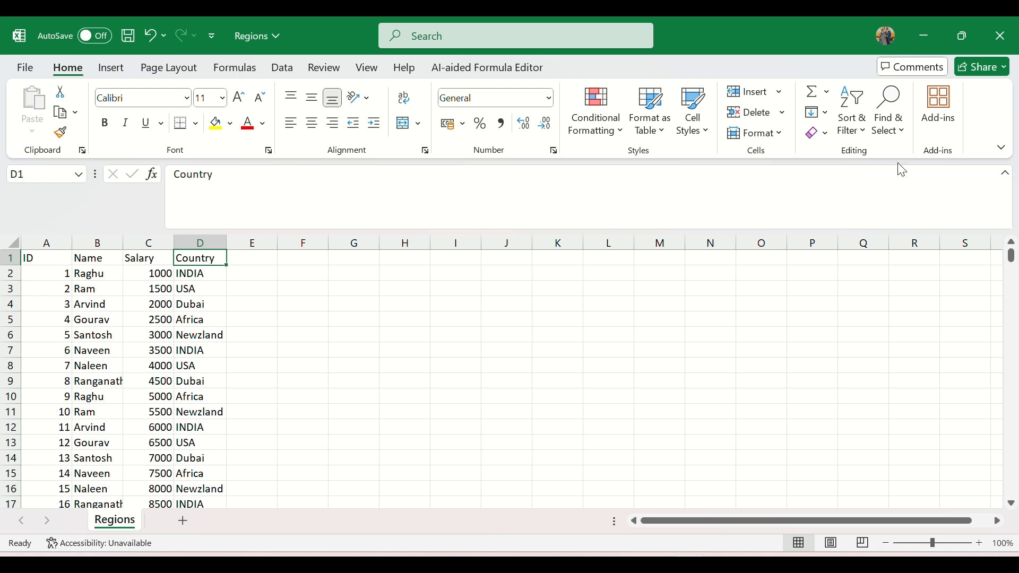
{"action": "left_click", "coordinate": [850, 118]}
{"action": "left_click", "coordinate": [869, 225]}
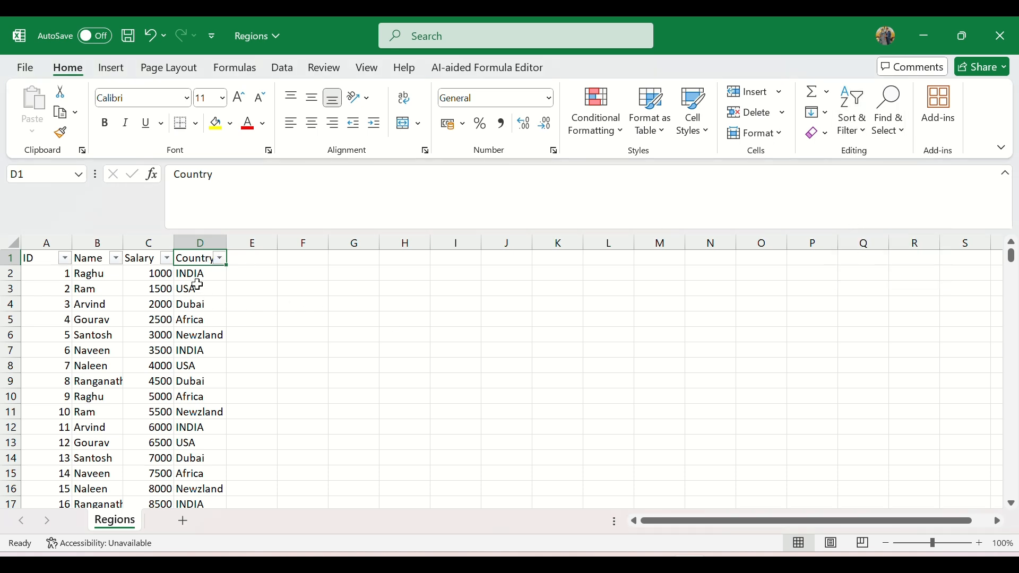
{"action": "left_click", "coordinate": [220, 260]}
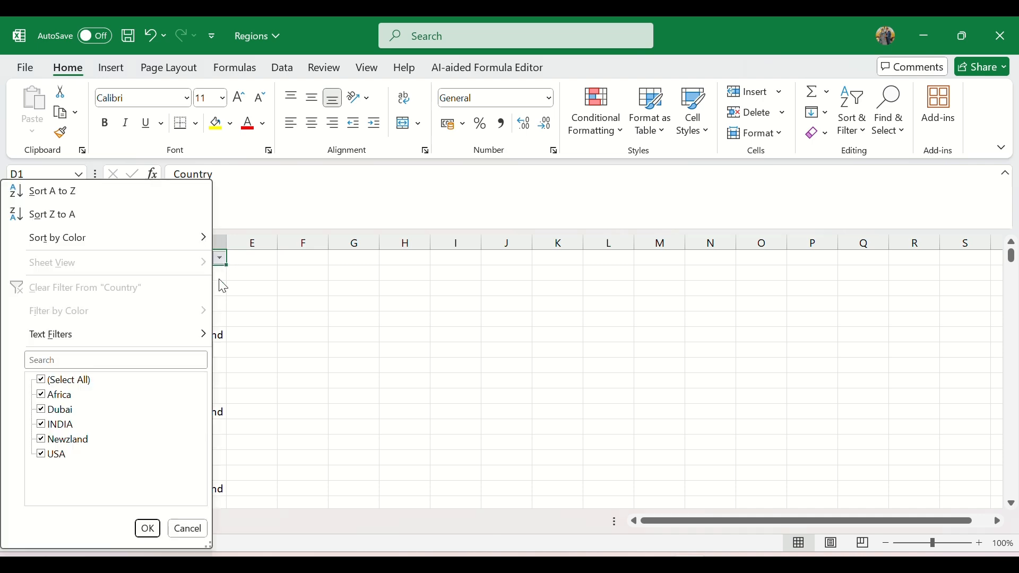
{"action": "left_click", "coordinate": [86, 381]}
{"action": "left_click", "coordinate": [61, 425]}
{"action": "left_click", "coordinate": [147, 529]}
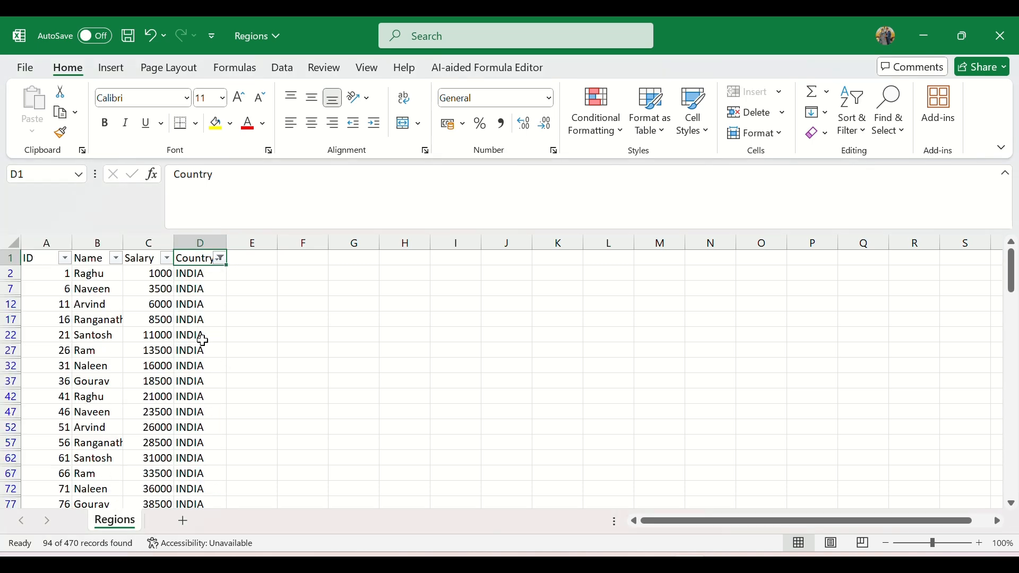
Step: Switch back to the Informatica mapping and review the Source, Expression and Router transformations on the canvas
{"action": "left_click", "coordinate": [552, 480]}
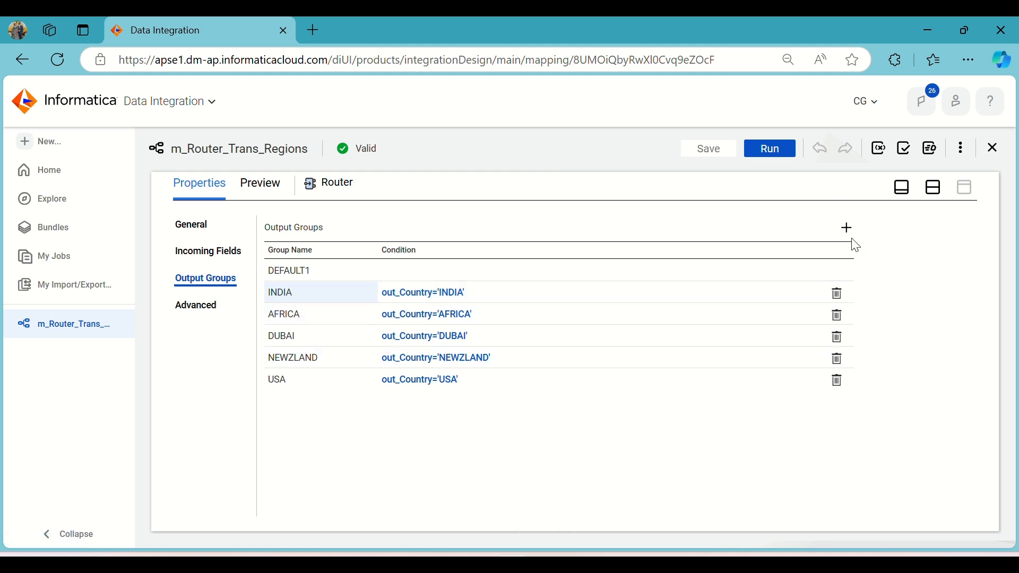
{"action": "left_click", "coordinate": [934, 187]}
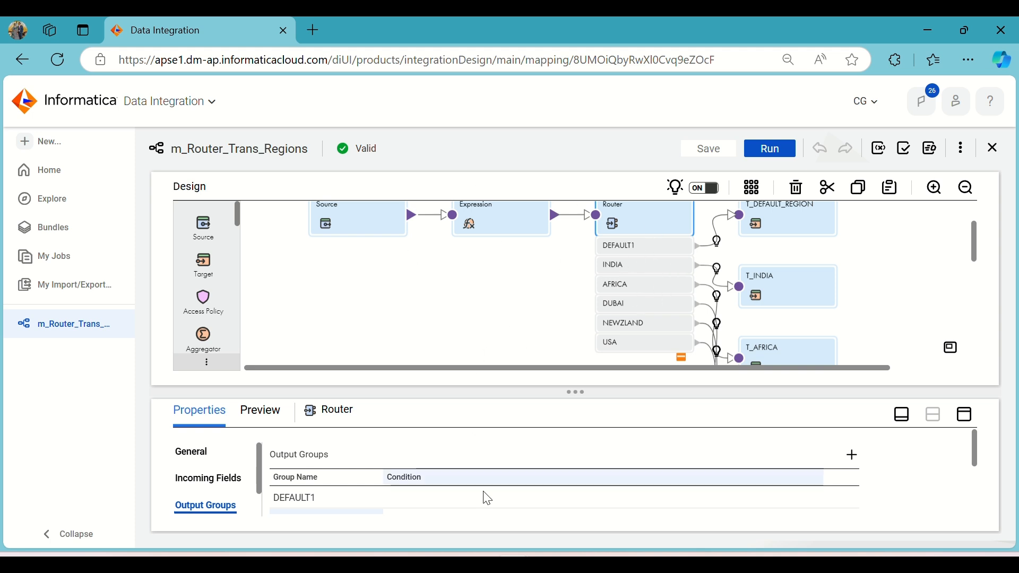
{"action": "mouse_move", "coordinate": [514, 564]}
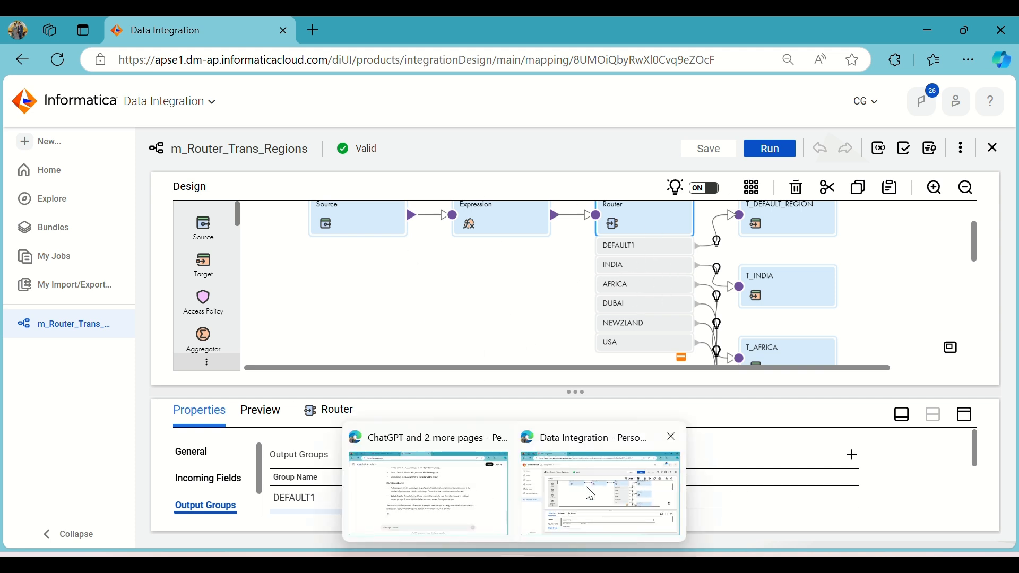
{"action": "scroll", "coordinate": [518, 321], "scroll_direction": "up", "scroll_amount": 2}
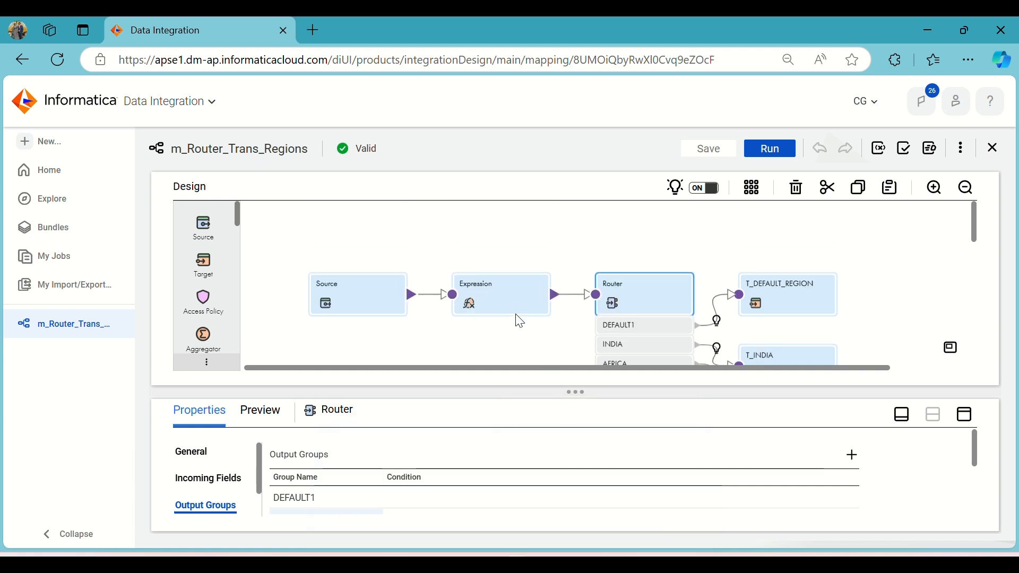
{"action": "left_click", "coordinate": [362, 303]}
{"action": "left_click", "coordinate": [480, 295]}
{"action": "left_click", "coordinate": [667, 291]}
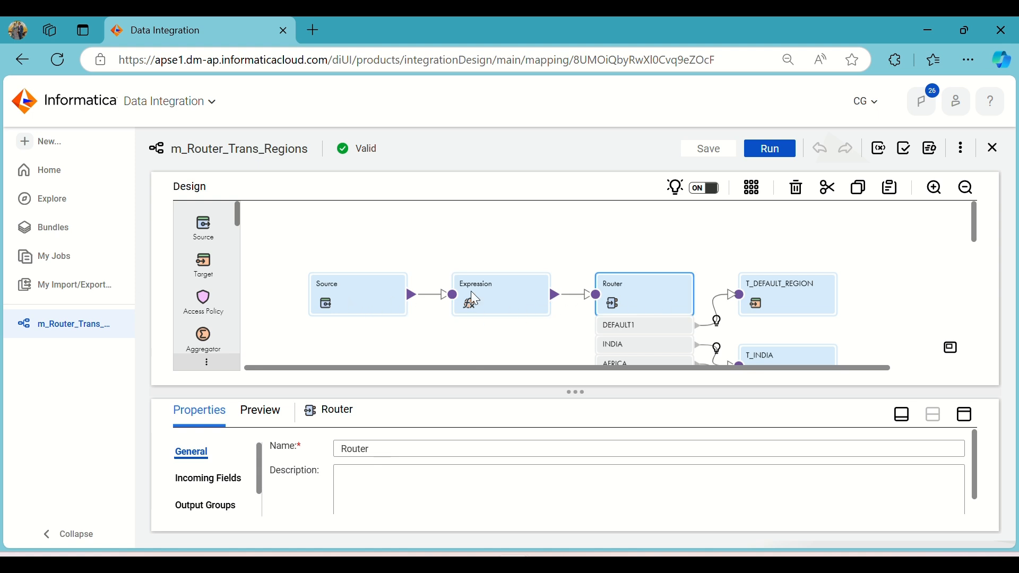
Step: Inspect the Source transformation's full list of fields coming from Regions.csv
{"action": "left_click", "coordinate": [354, 295]}
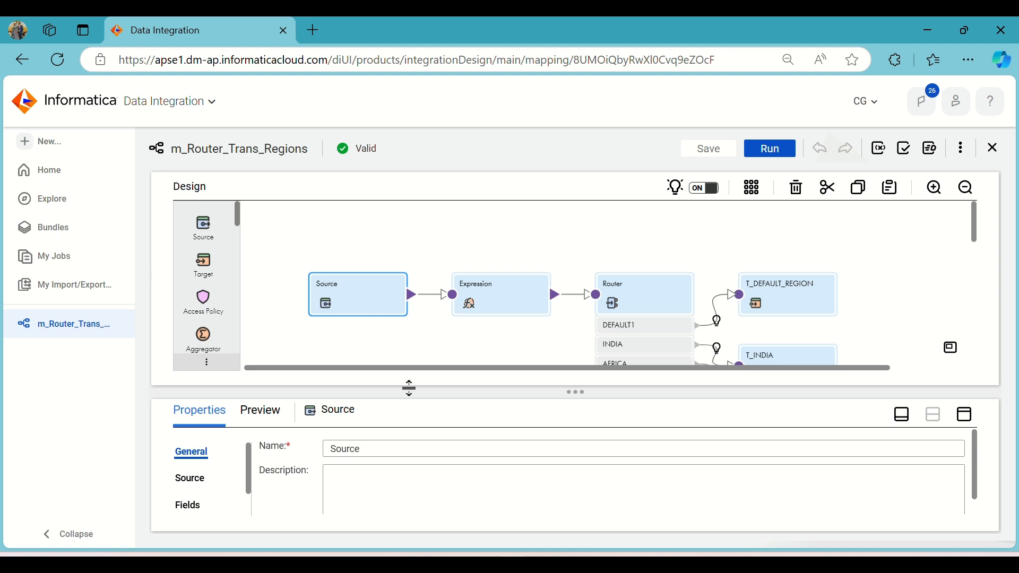
{"action": "scroll", "coordinate": [330, 332], "scroll_direction": "down", "scroll_amount": 2}
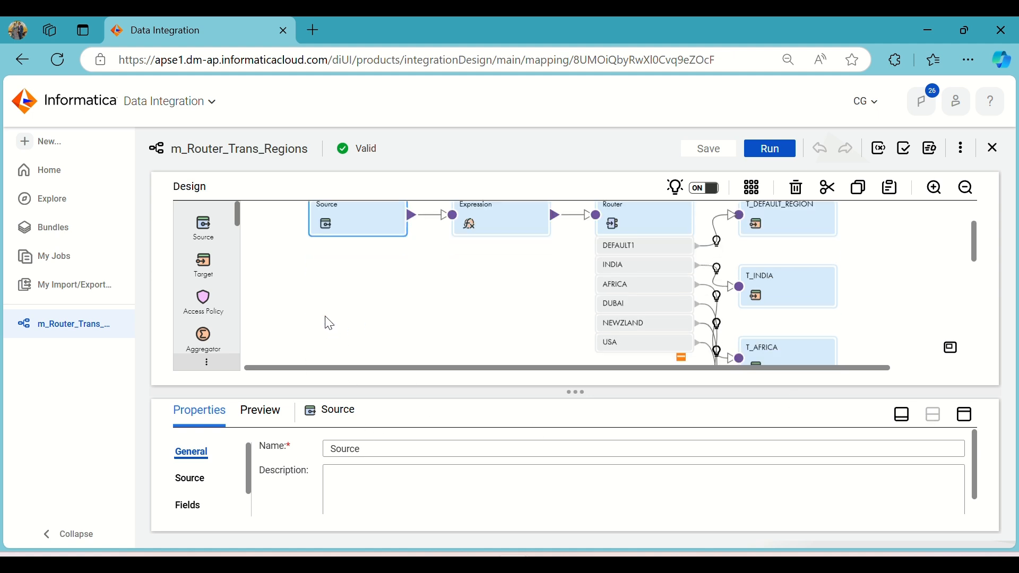
{"action": "scroll", "coordinate": [329, 323], "scroll_direction": "up", "scroll_amount": 2}
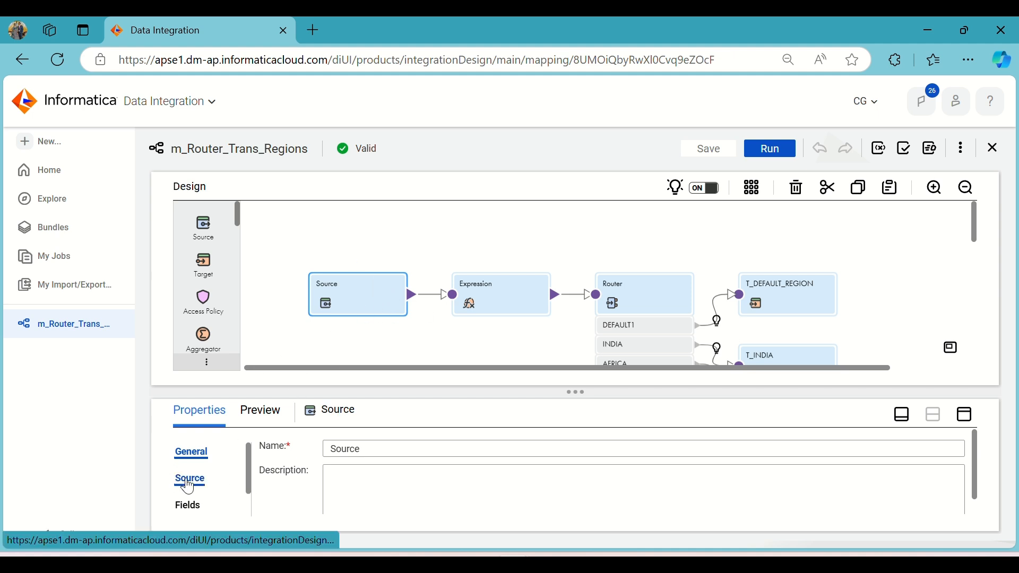
{"action": "left_click", "coordinate": [188, 505]}
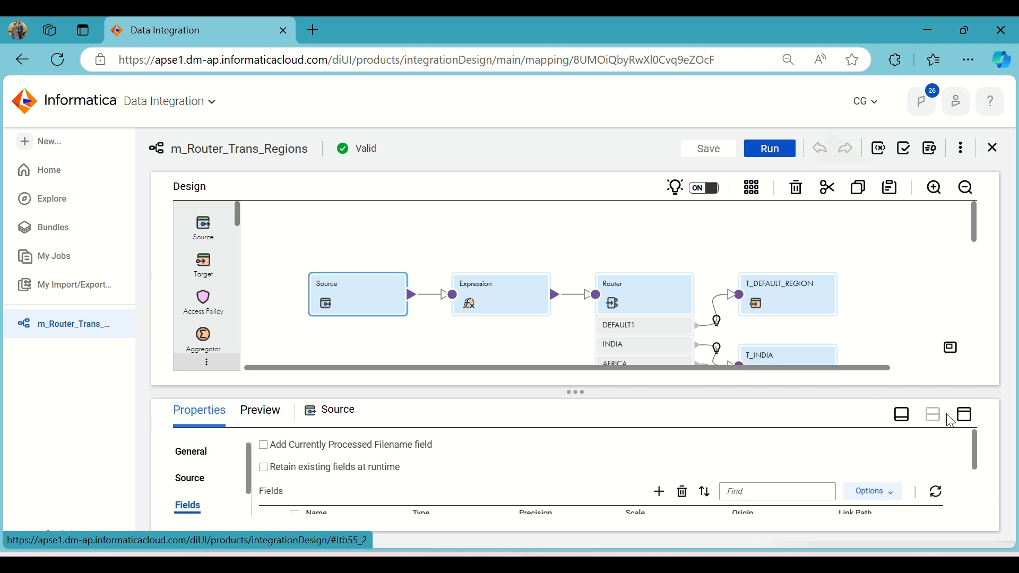
{"action": "left_click", "coordinate": [965, 414]}
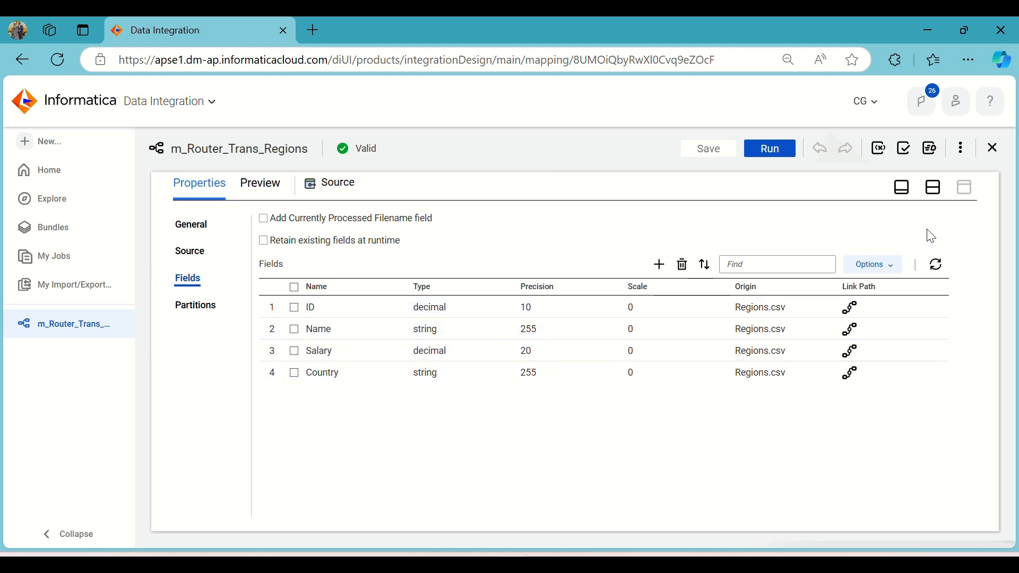
Step: Inspect the Expression transformation's output fields and their trimming expressions, including out_Country
{"action": "left_click", "coordinate": [933, 187]}
{"action": "left_click", "coordinate": [484, 295]}
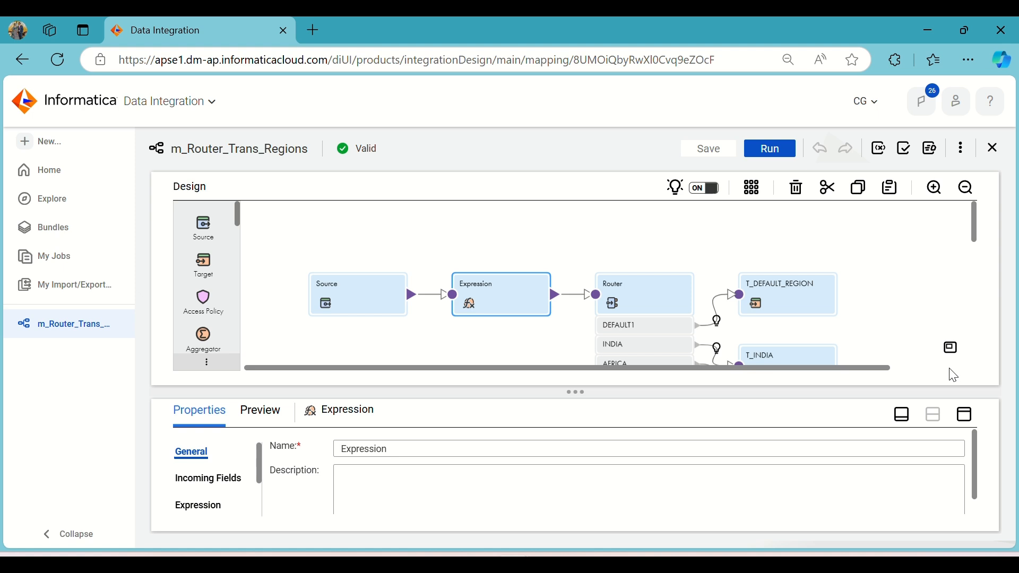
{"action": "left_click", "coordinate": [966, 417]}
{"action": "left_click", "coordinate": [198, 307]}
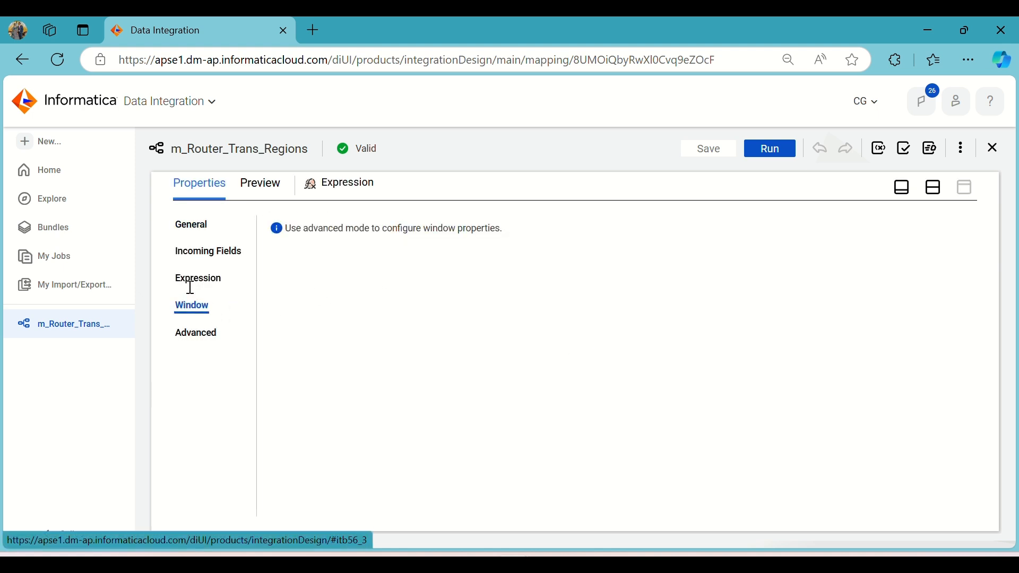
{"action": "left_click", "coordinate": [191, 285]}
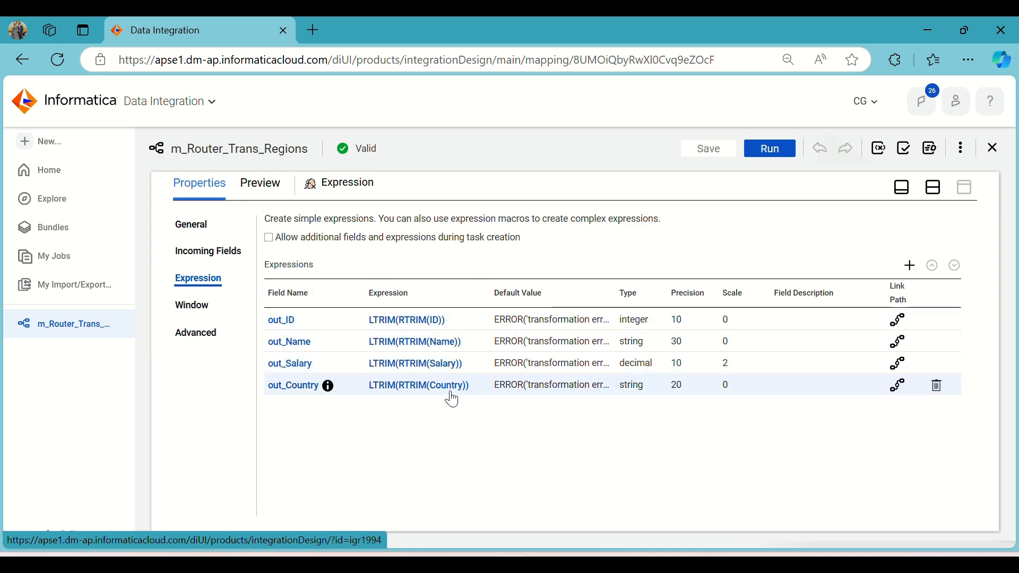
Step: Examine the Router's incoming fields and where each one originates
{"action": "left_click", "coordinate": [933, 187]}
{"action": "left_click", "coordinate": [679, 292]}
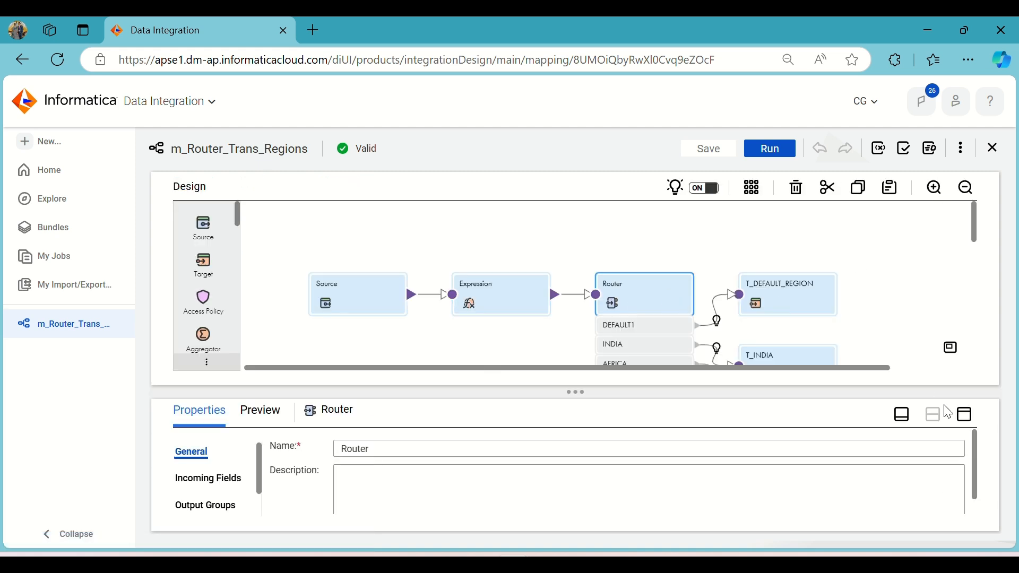
{"action": "left_click", "coordinate": [966, 414]}
{"action": "left_click", "coordinate": [204, 279]}
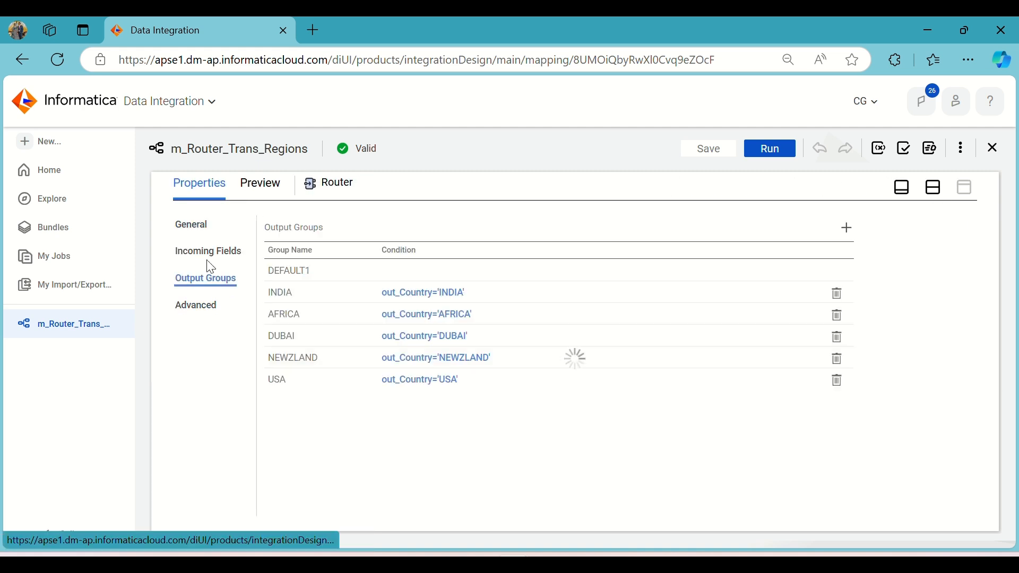
{"action": "left_click", "coordinate": [209, 253]}
{"action": "scroll", "coordinate": [345, 417], "scroll_direction": "down", "scroll_amount": 1}
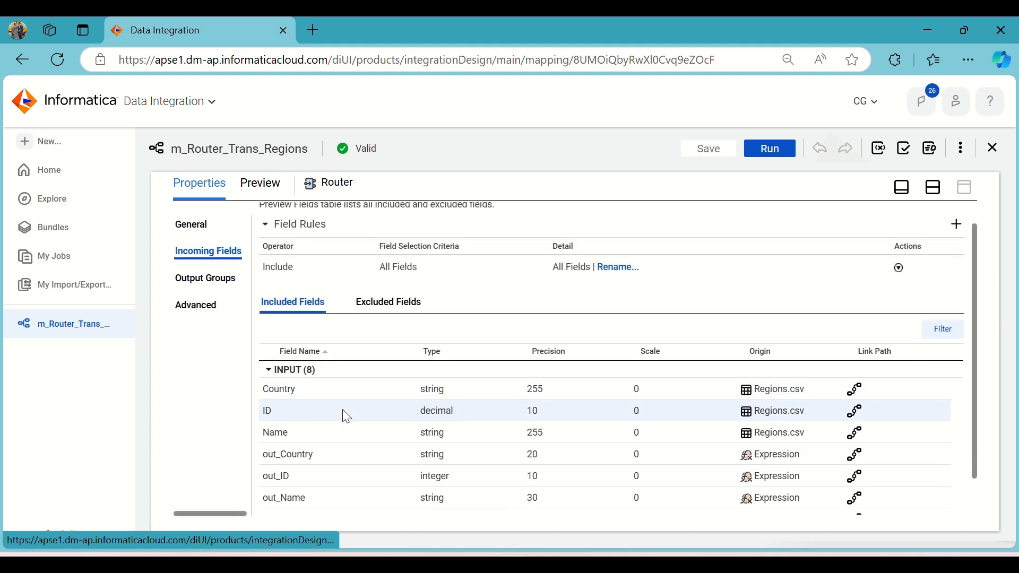
{"action": "scroll", "coordinate": [345, 417], "scroll_direction": "down", "scroll_amount": 2}
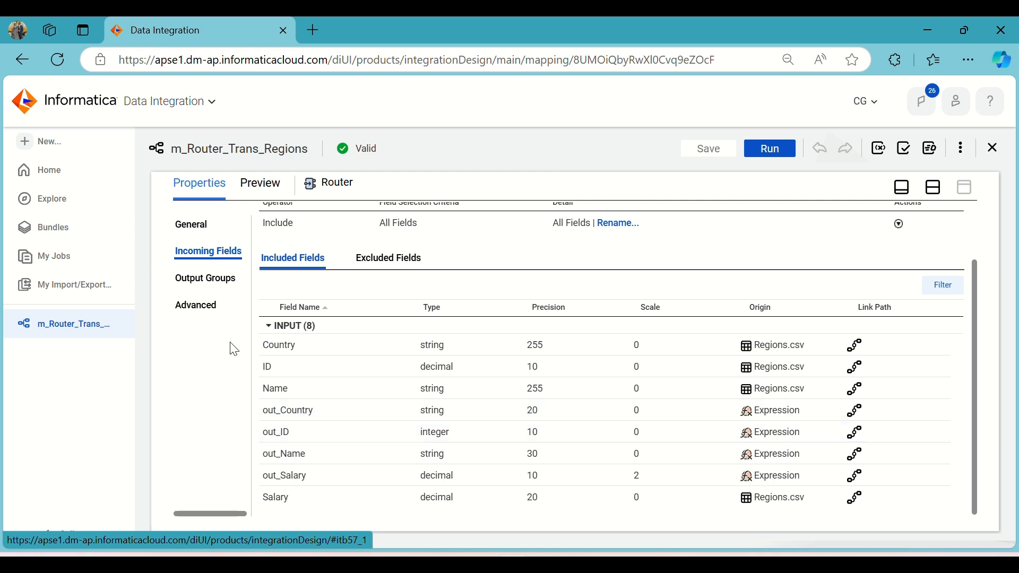
Step: Review the conditions of all the Router's output groups in the full-size properties view
{"action": "left_click", "coordinate": [210, 280]}
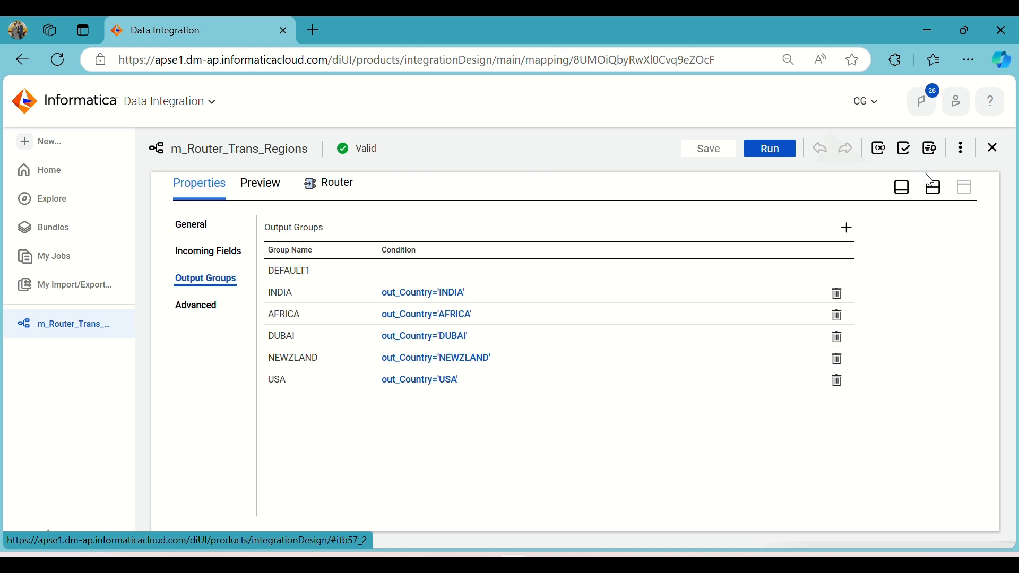
{"action": "left_click", "coordinate": [934, 187]}
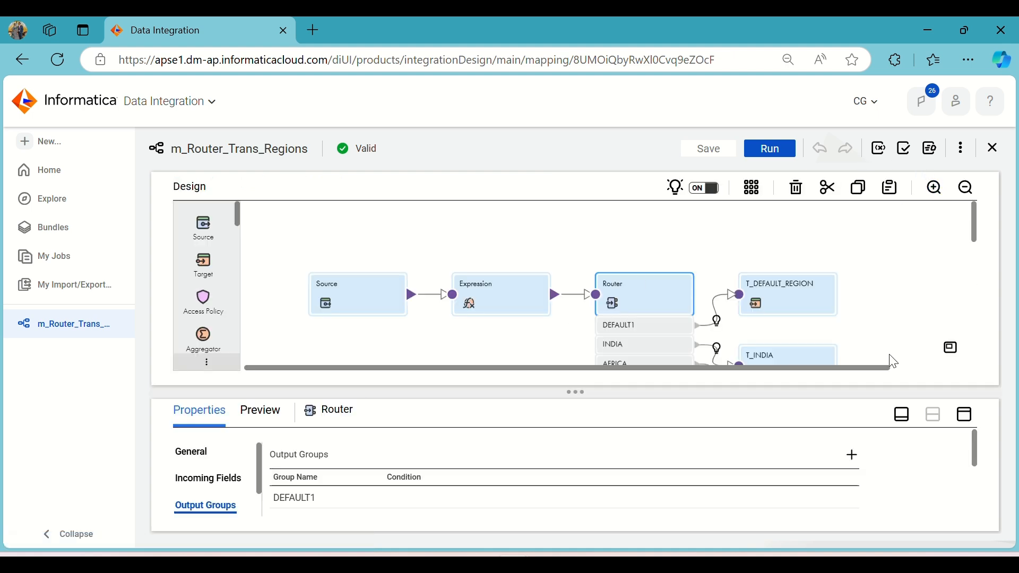
{"action": "left_click", "coordinate": [964, 416]}
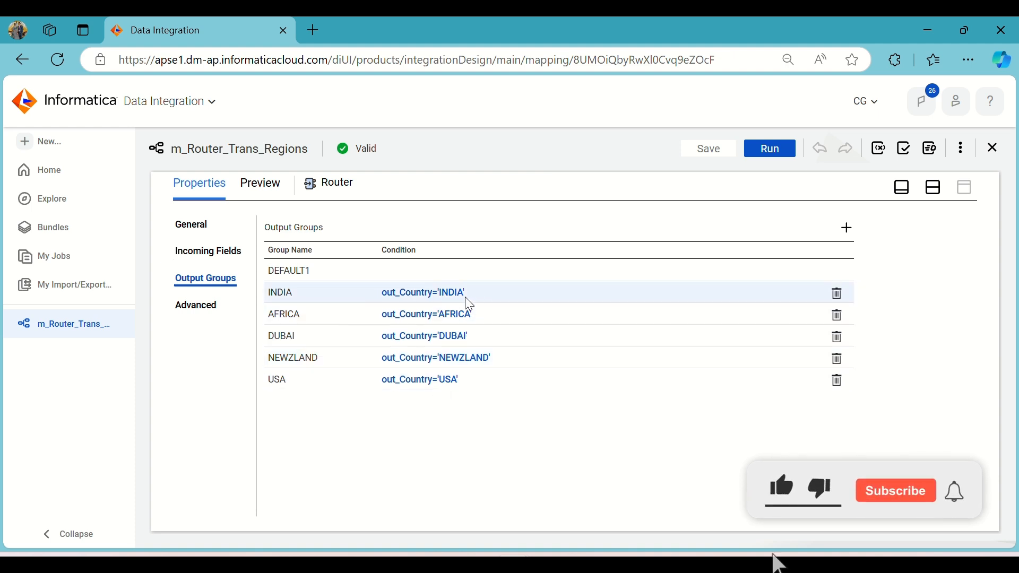
Step: Change the INDIA group's advanced filter condition to out_Country='India' and validate the expression
{"action": "left_click", "coordinate": [297, 299]}
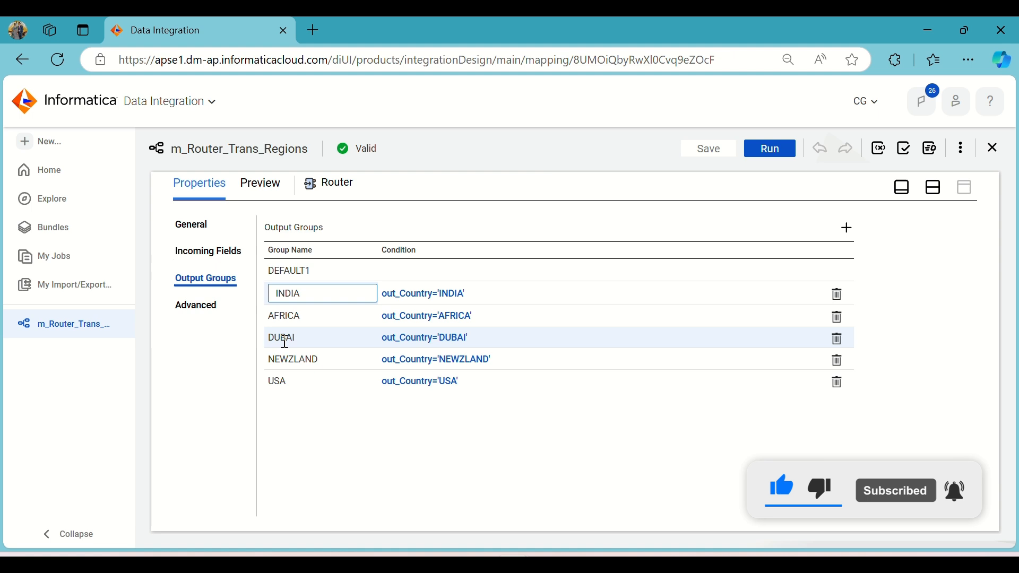
{"action": "left_click", "coordinate": [425, 296]}
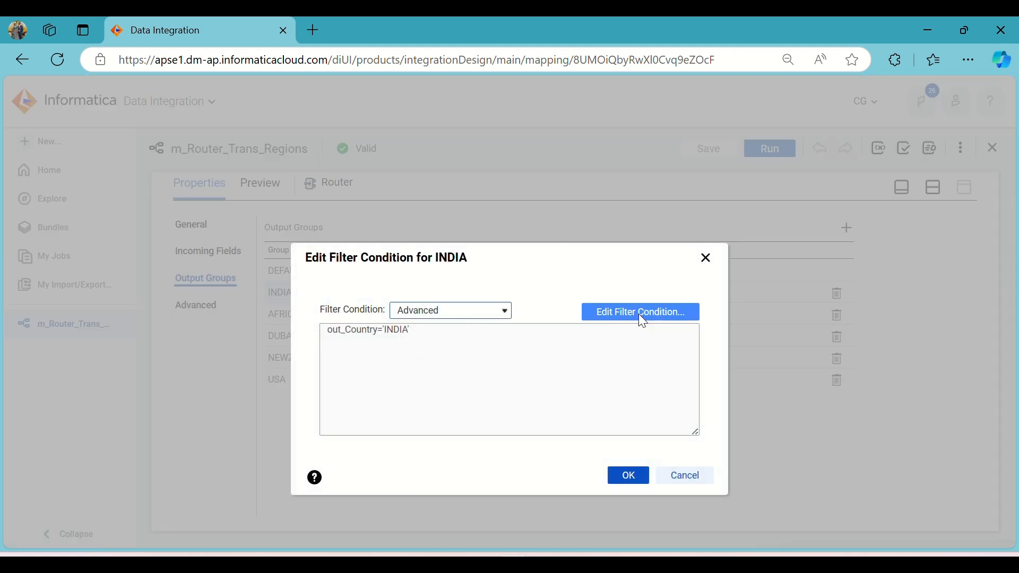
{"action": "left_click", "coordinate": [616, 313]}
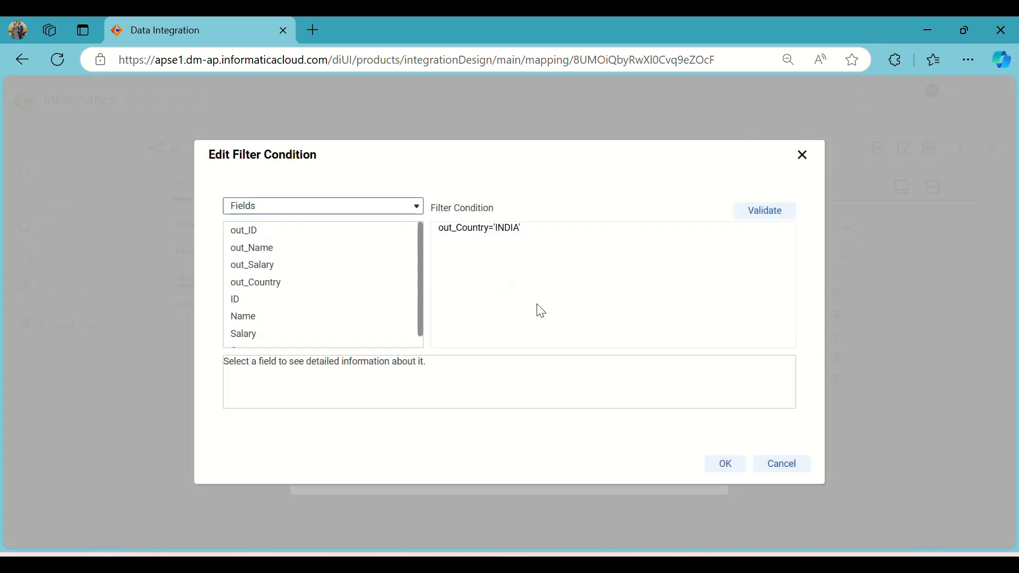
{"action": "left_click", "coordinate": [528, 231]}
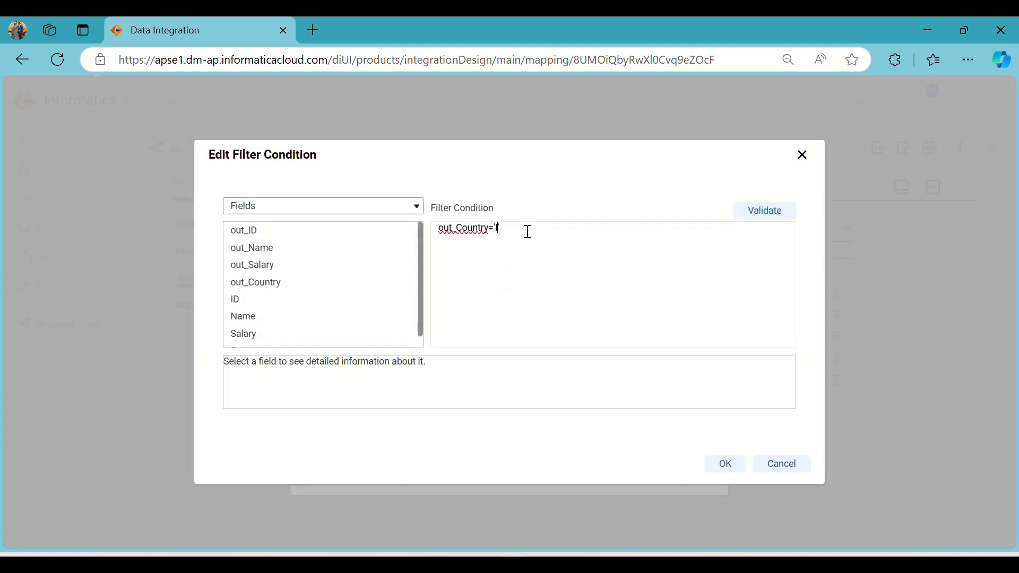
{"action": "type", "text": "ndia"}
{"action": "left_click", "coordinate": [772, 214]}
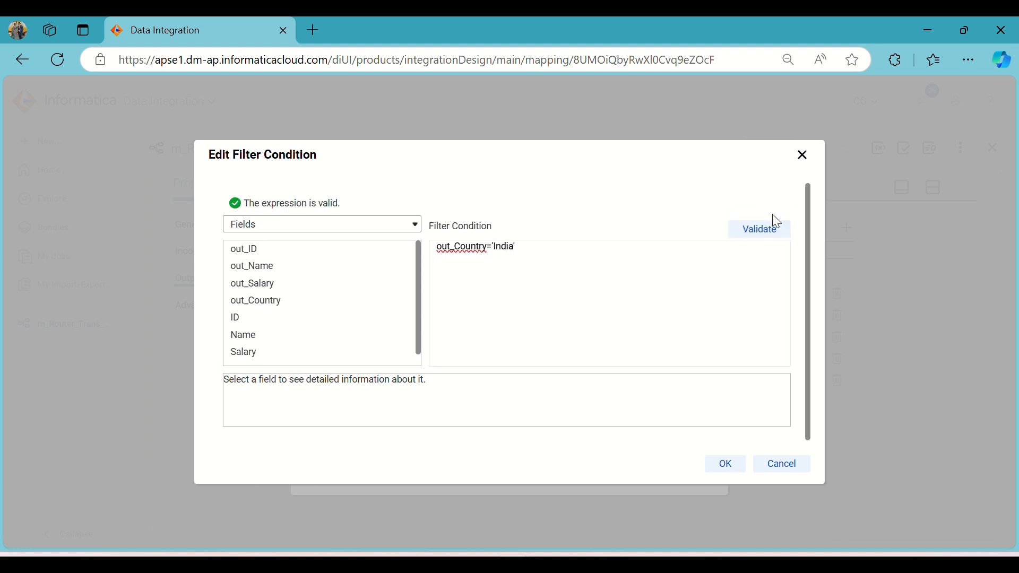
{"action": "scroll", "coordinate": [340, 299], "scroll_direction": "down", "scroll_amount": 1}
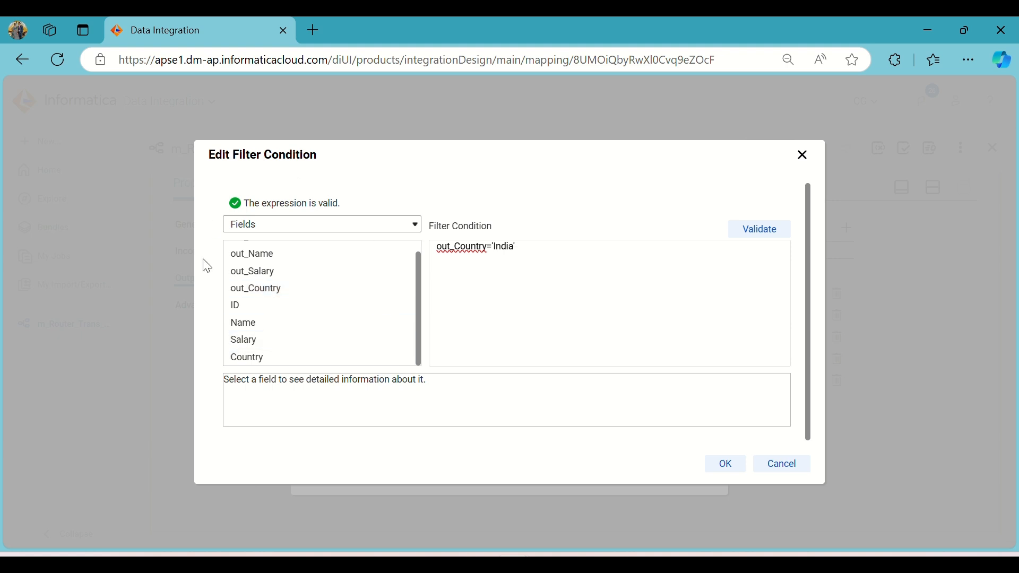
{"action": "left_click", "coordinate": [728, 466]}
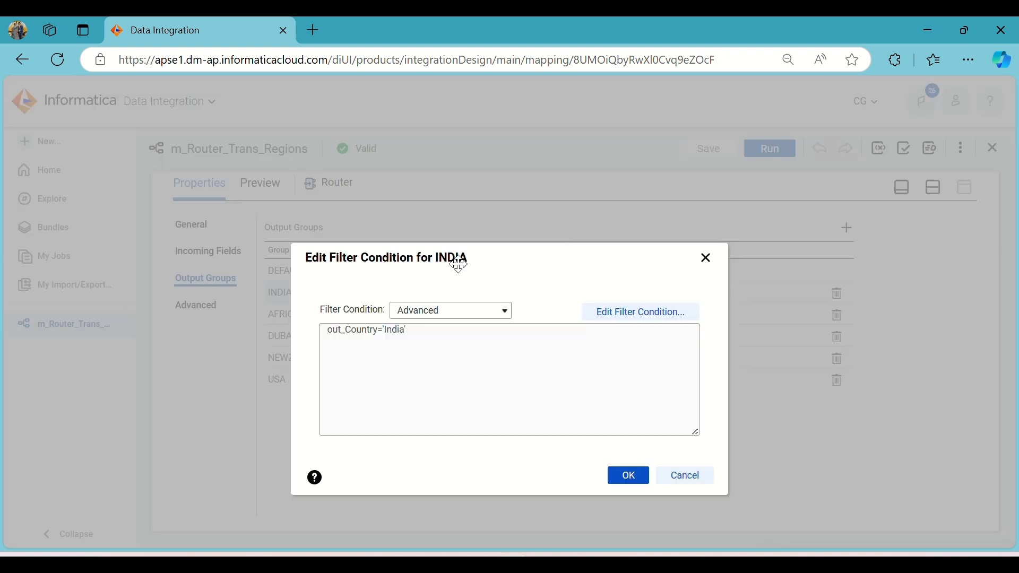
{"action": "left_click", "coordinate": [629, 477]}
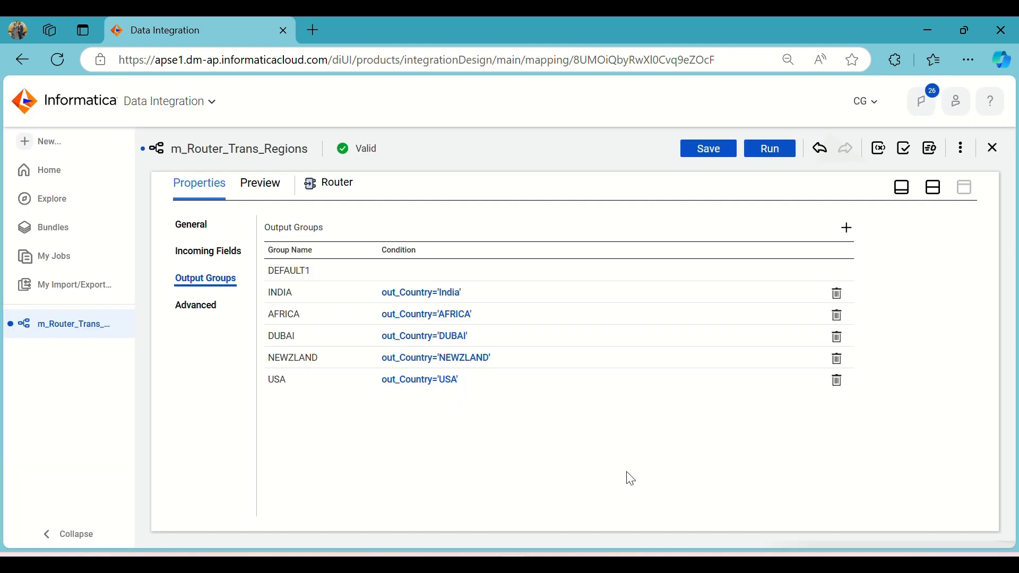
Step: Set the out_Country filter values of the AFRICA and DUBAI groups to Africa and Dubai
{"action": "left_click", "coordinate": [441, 317]}
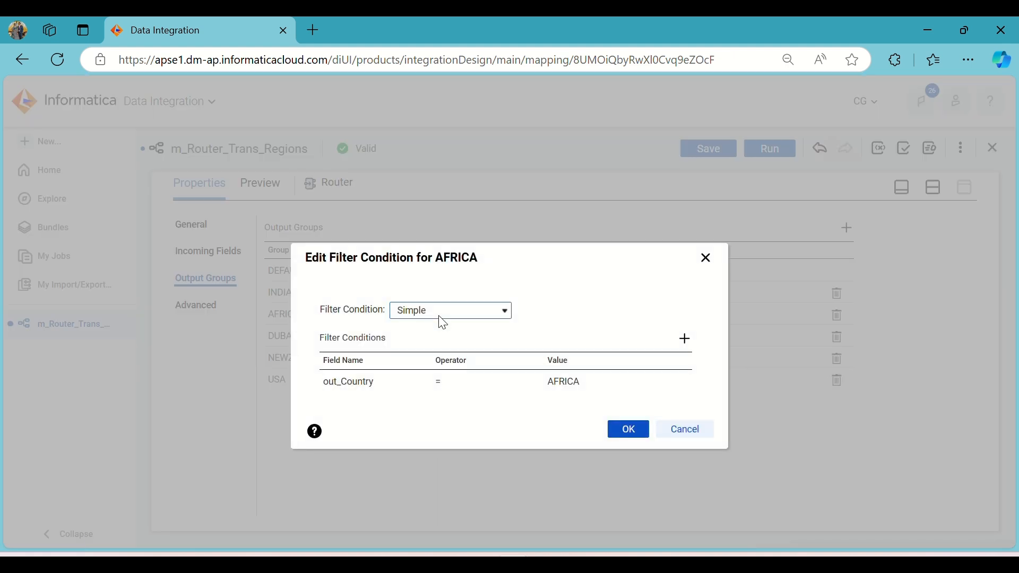
{"action": "left_click", "coordinate": [598, 382]}
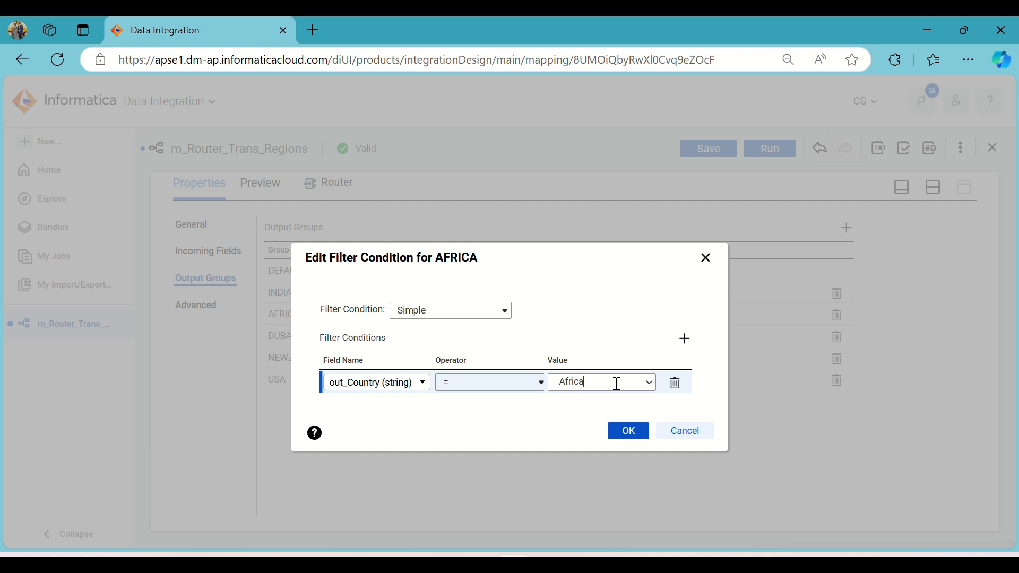
{"action": "left_click", "coordinate": [632, 437]}
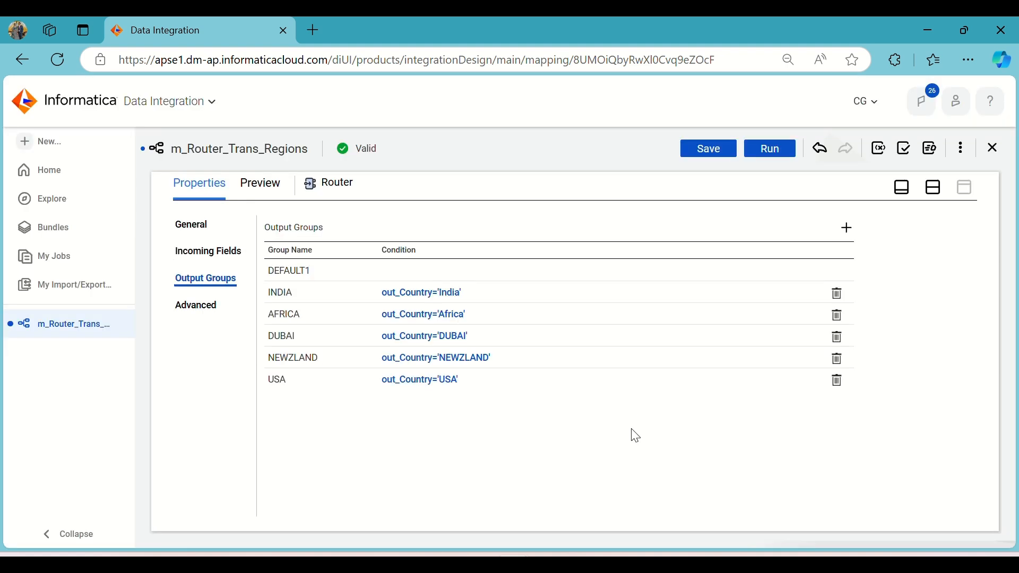
{"action": "left_click", "coordinate": [453, 339]}
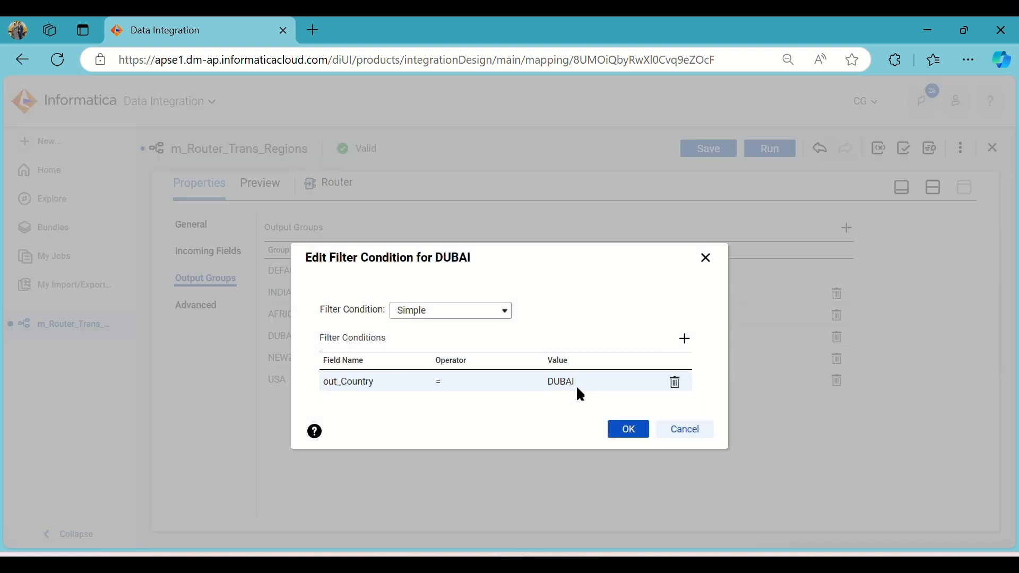
{"action": "left_click", "coordinate": [576, 384]}
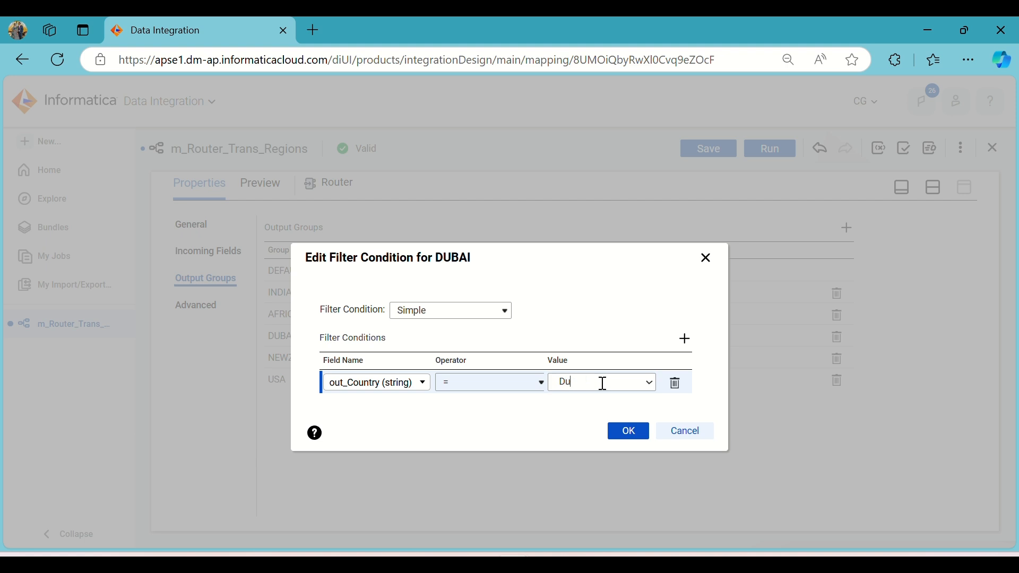
{"action": "left_click", "coordinate": [628, 431]}
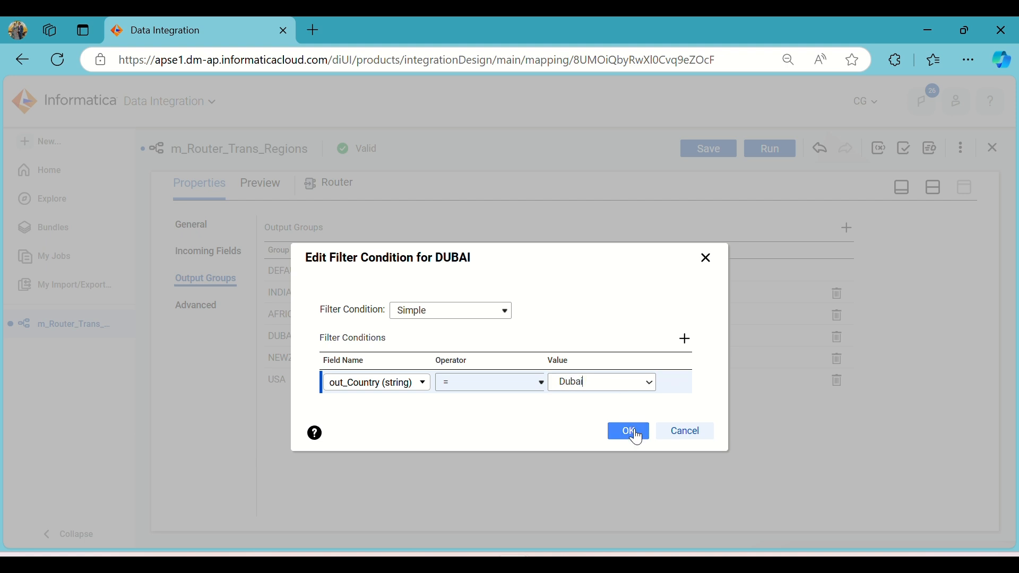
Step: Set the NEWZLAND group's out_Country value to Newzland, checking the spelling against the filtered Country column of Regions in Excel
{"action": "left_click", "coordinate": [467, 359]}
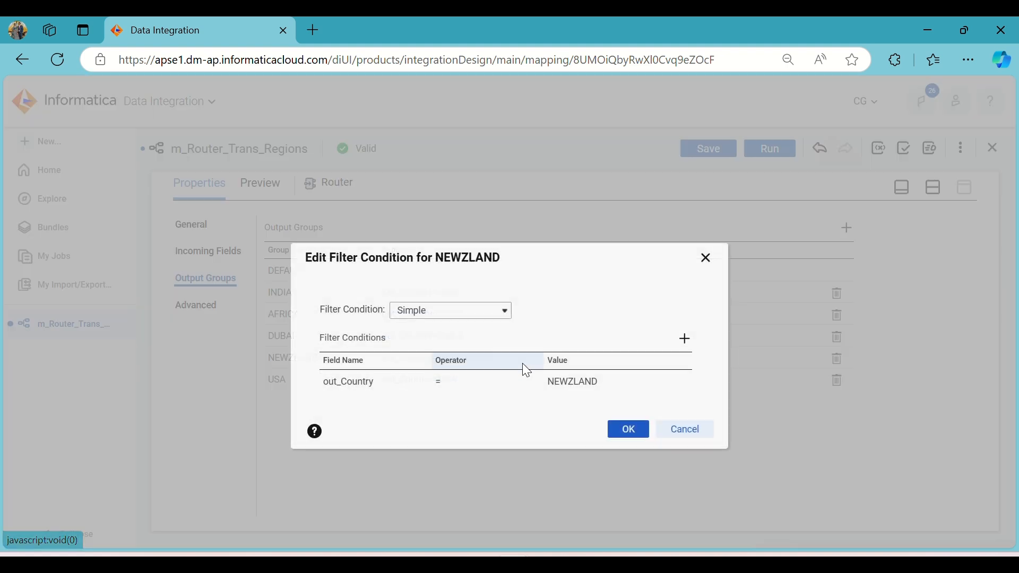
{"action": "left_click", "coordinate": [607, 381]}
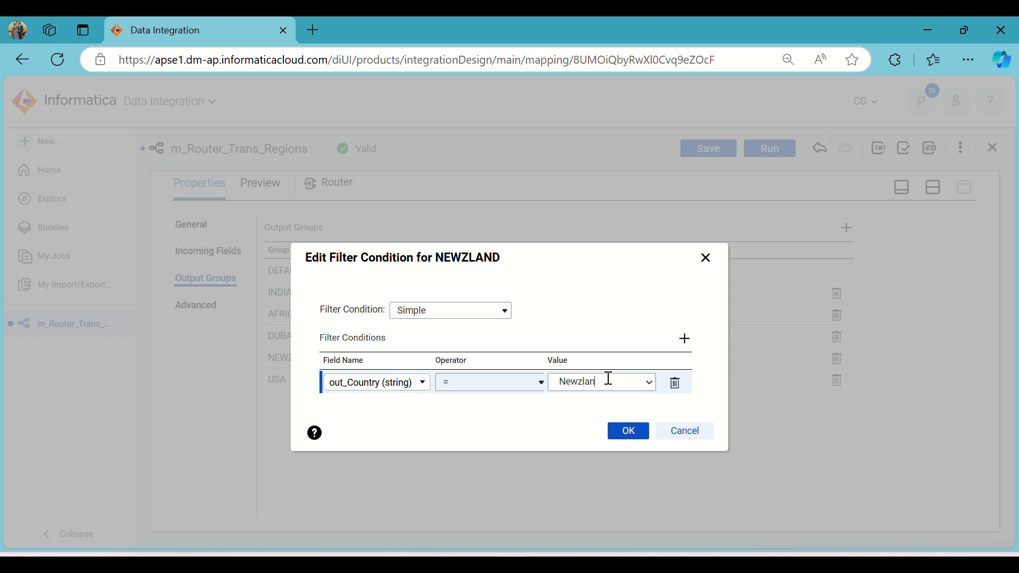
{"action": "left_click", "coordinate": [714, 539]}
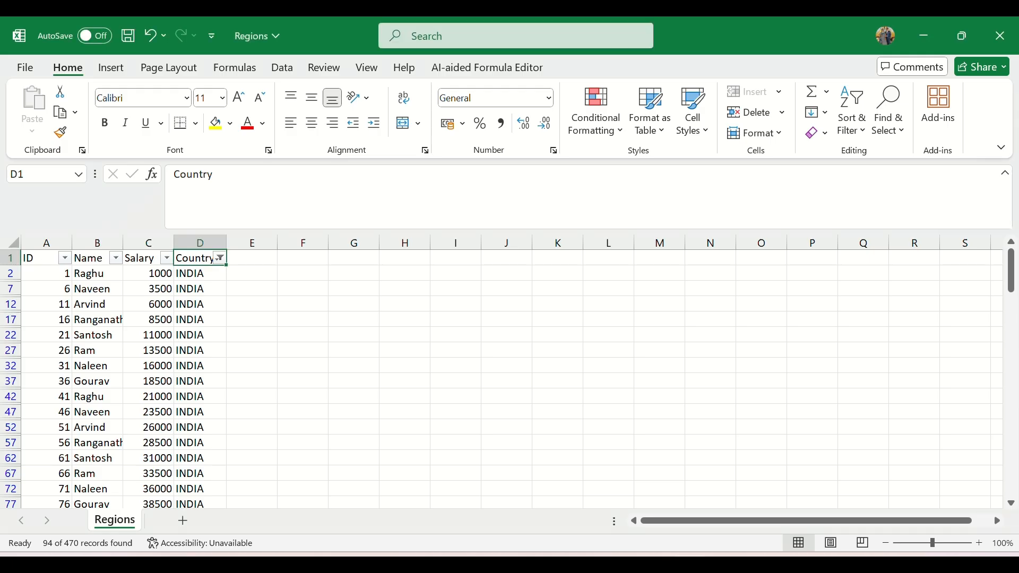
{"action": "left_click", "coordinate": [220, 259]}
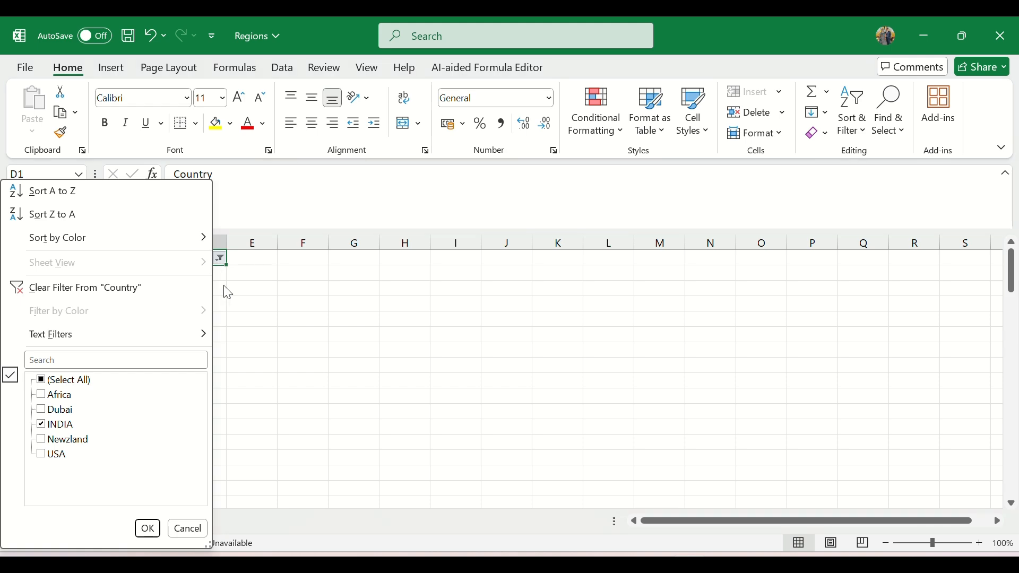
{"action": "left_click", "coordinate": [53, 427]}
{"action": "left_click", "coordinate": [60, 439]}
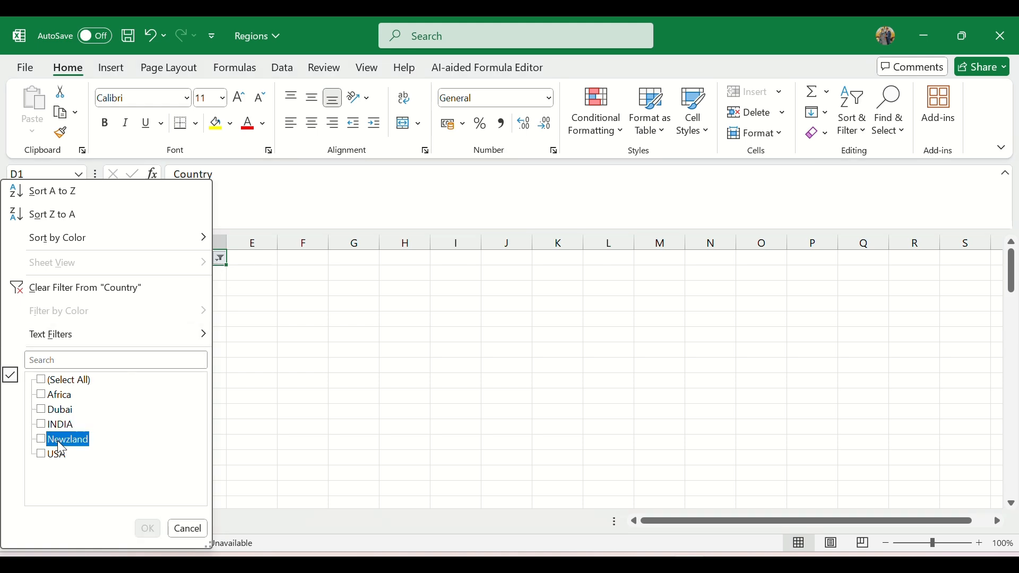
{"action": "left_click", "coordinate": [148, 529]}
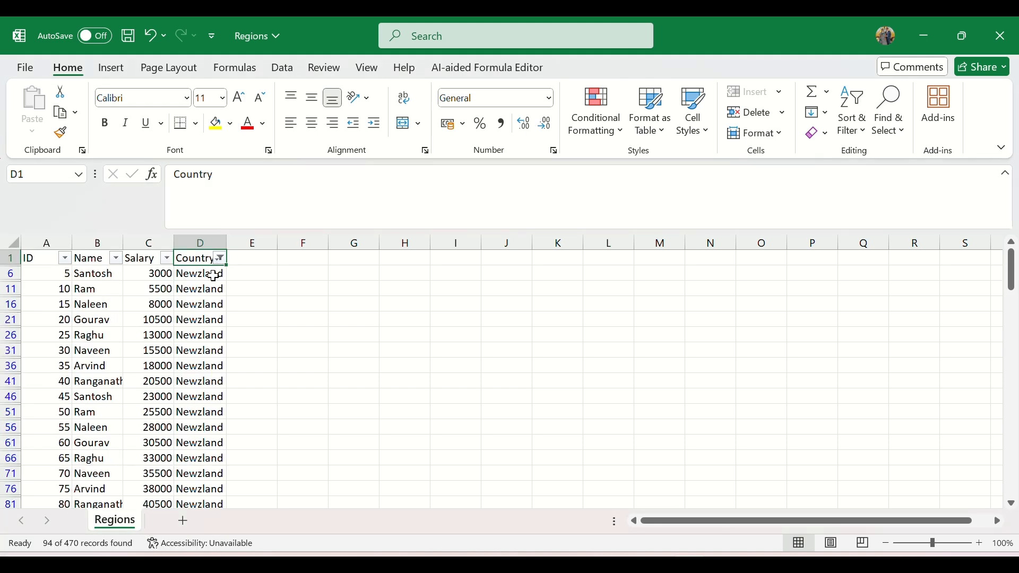
{"action": "key", "text": "alt+Tab"}
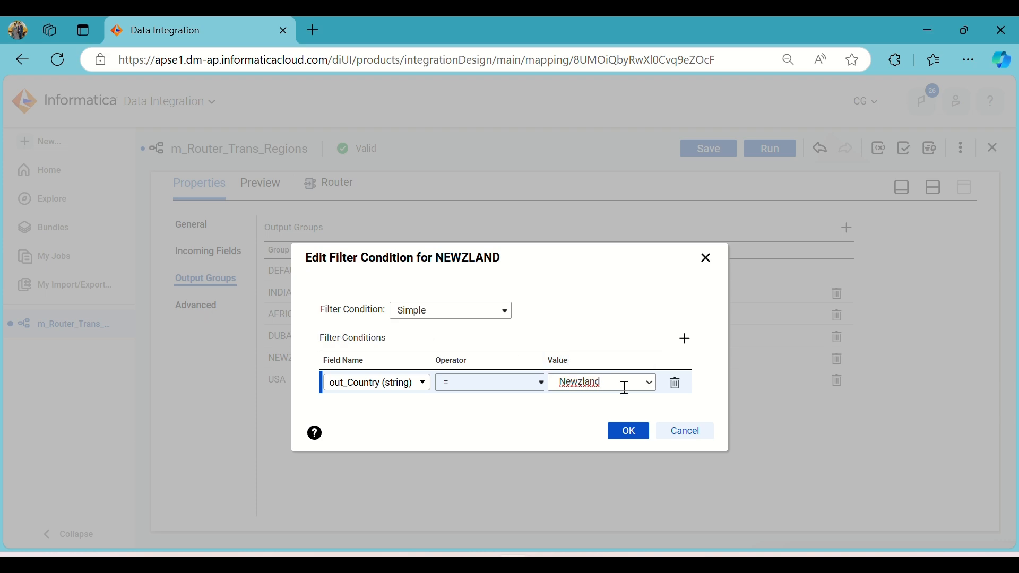
{"action": "left_click", "coordinate": [634, 431]}
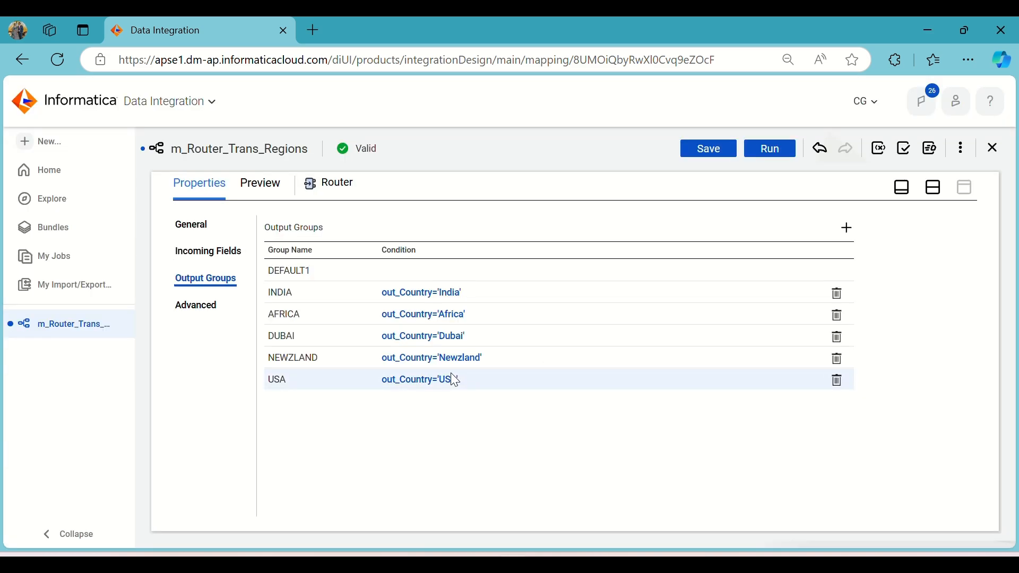
Step: Switch to the Regions workbook in Excel and filter the Country column to show only the INDIA rows
{"action": "key", "text": "alt+Tab"}
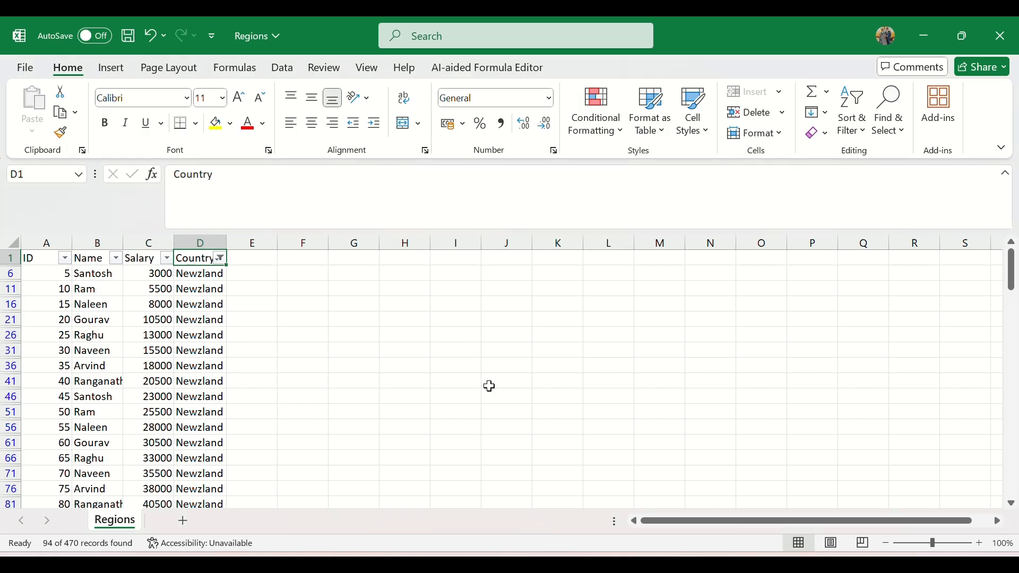
{"action": "left_click", "coordinate": [221, 260]}
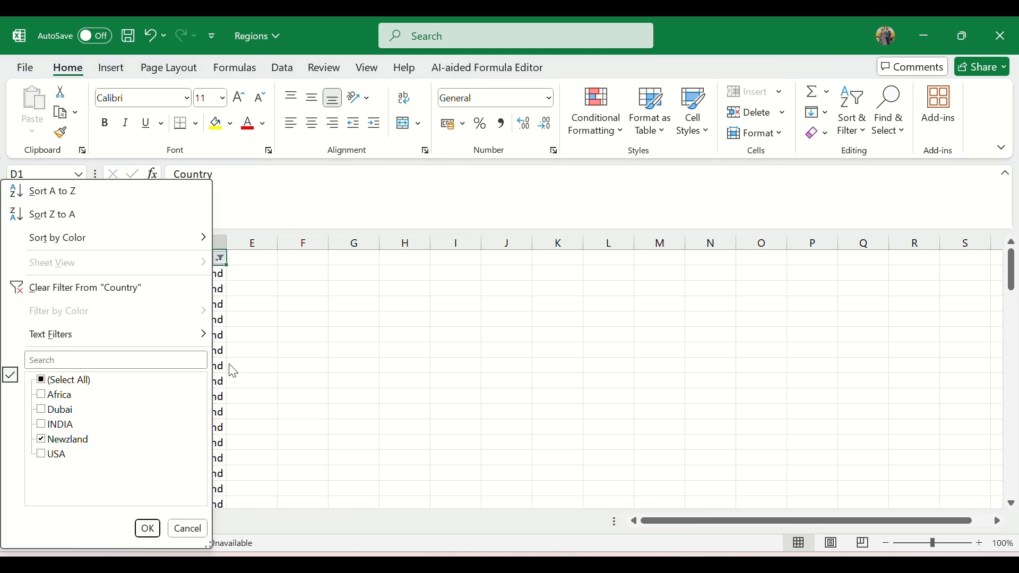
{"action": "left_click", "coordinate": [53, 425]}
{"action": "left_click", "coordinate": [53, 440]}
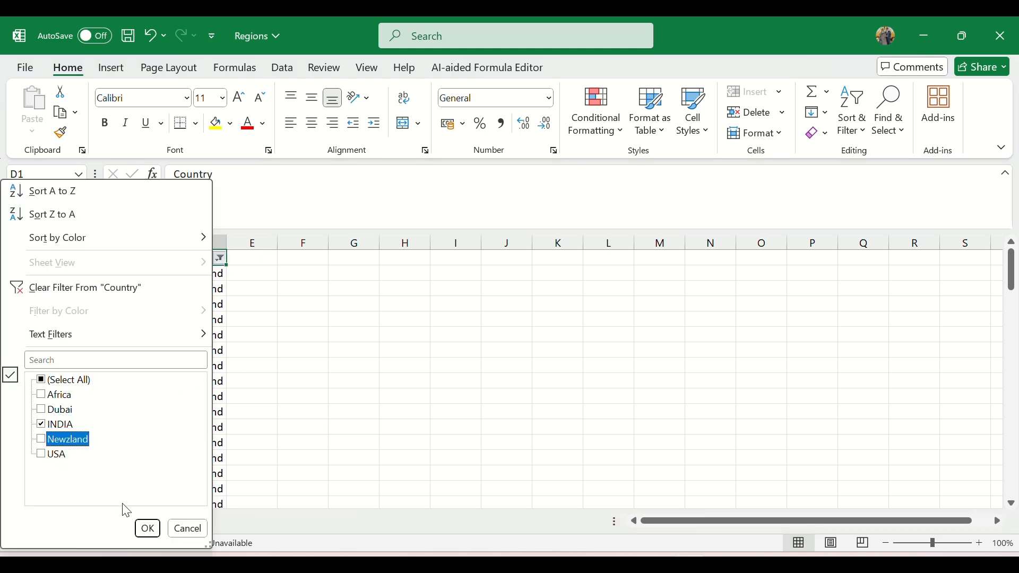
{"action": "left_click", "coordinate": [147, 529]}
Step: Replace INDIA with India in every filtered row of the Country column and save the file
{"action": "left_click", "coordinate": [205, 277]}
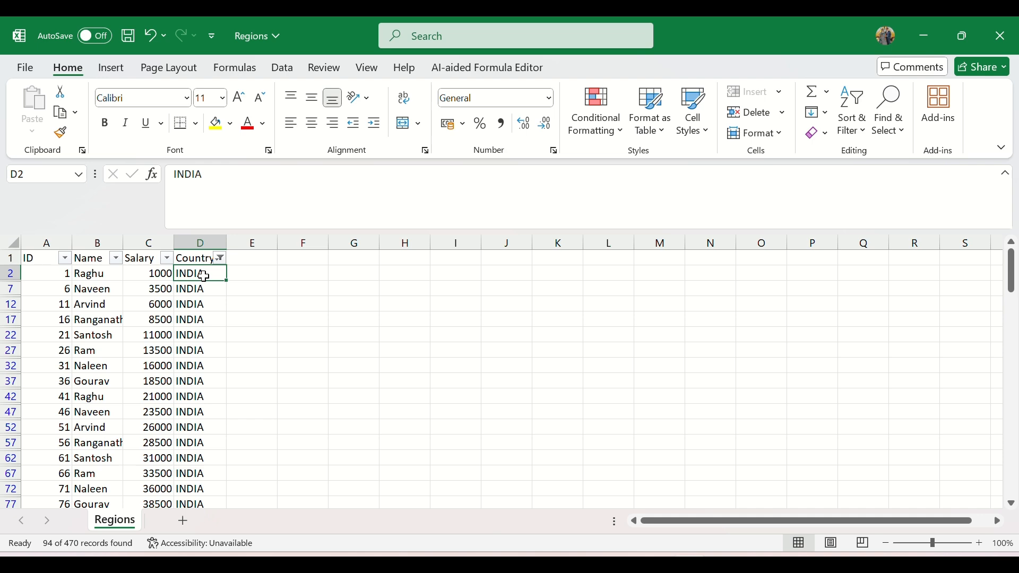
{"action": "double_click", "coordinate": [204, 276]}
{"action": "type", "text": "India"}
{"action": "left_click", "coordinate": [204, 276]}
{"action": "key", "text": "ctrl+c"}
{"action": "key", "text": "Down"}
{"action": "key", "text": "ctrl+shift+Down"}
{"action": "key", "text": "Return"}
{"action": "left_click", "coordinate": [204, 275]}
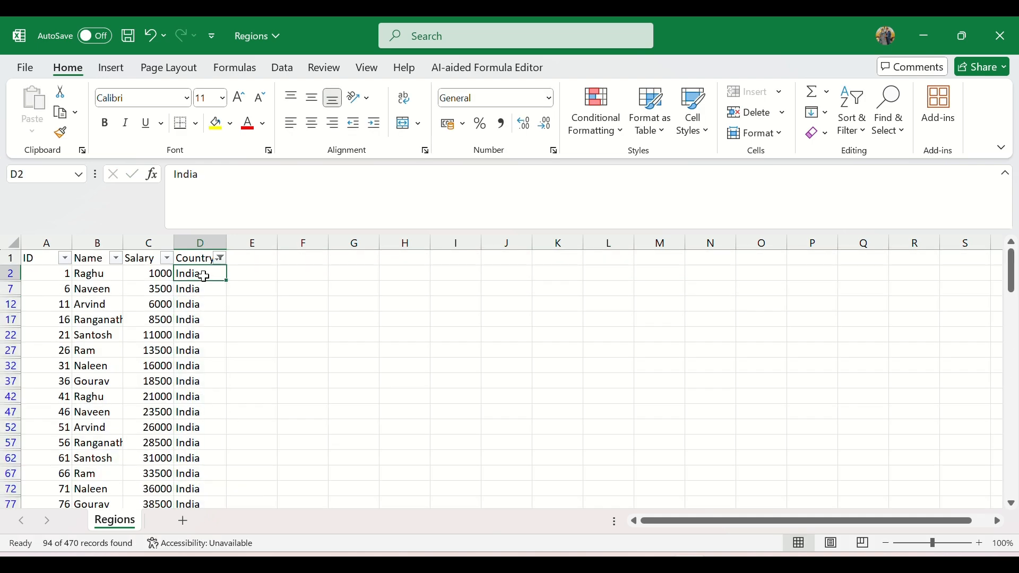
{"action": "key", "text": "ctrl+s"}
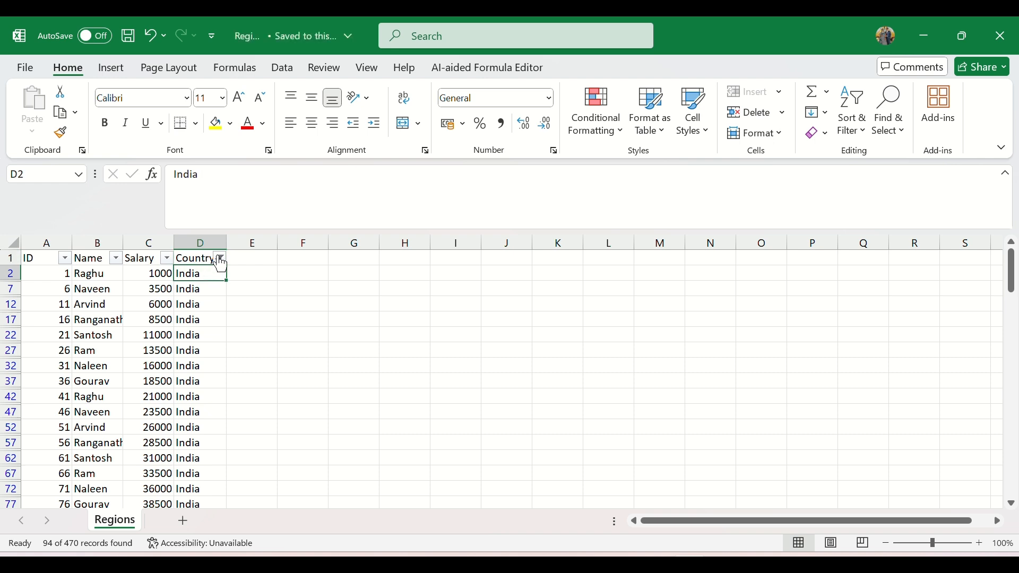
Step: Show all countries again and remove the filters from the header row of the Regions sheet
{"action": "left_click", "coordinate": [219, 258]}
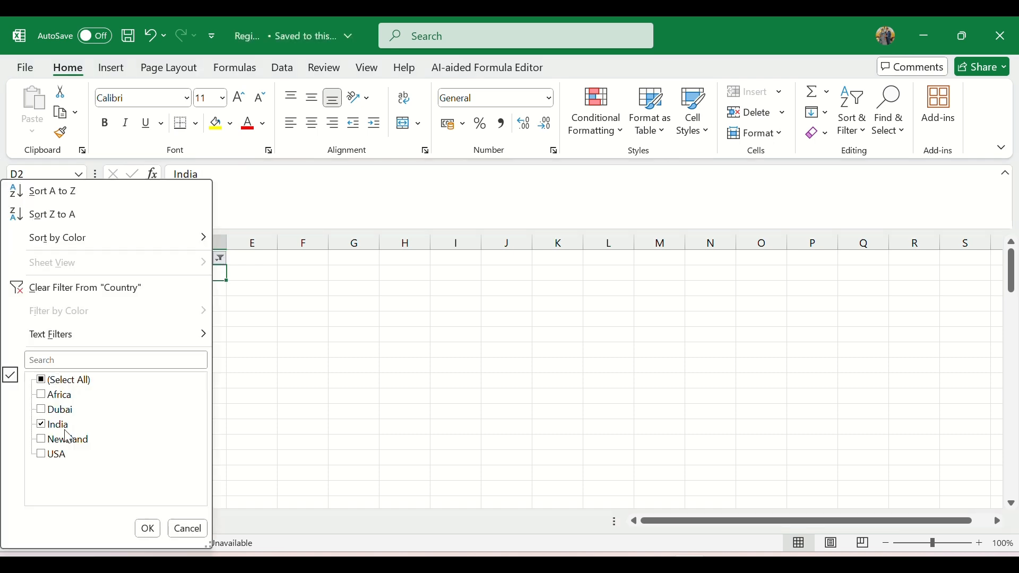
{"action": "left_click", "coordinate": [63, 383]}
{"action": "left_click", "coordinate": [154, 534]}
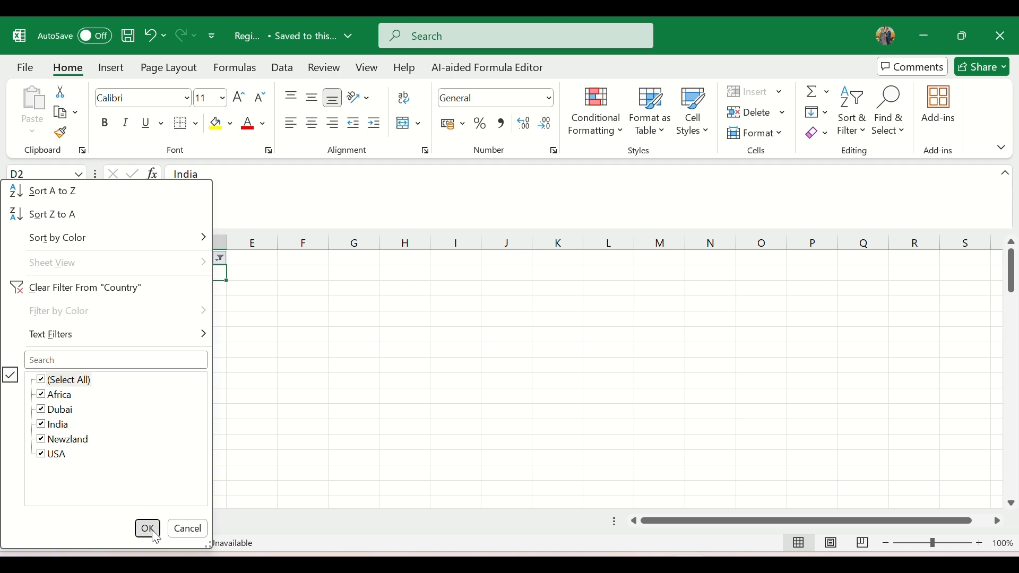
{"action": "left_click", "coordinate": [160, 350]}
{"action": "left_click", "coordinate": [200, 262]}
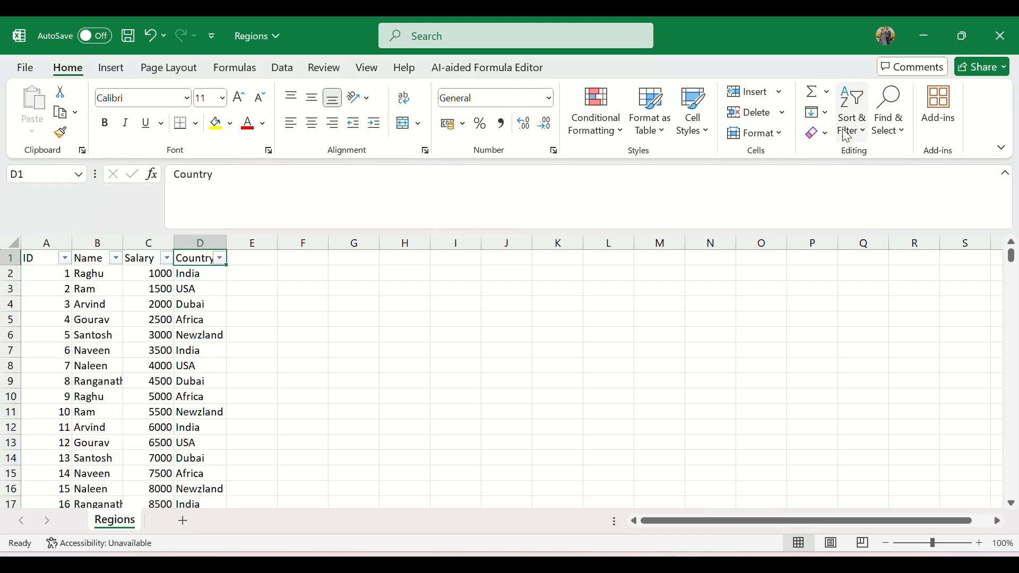
{"action": "left_click", "coordinate": [852, 111]}
{"action": "left_click", "coordinate": [872, 225]}
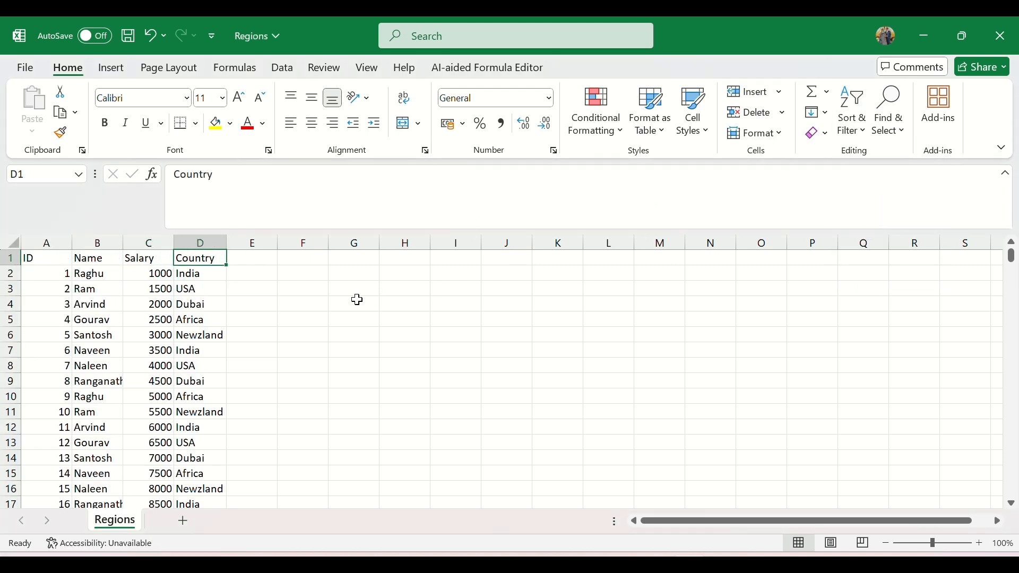
Step: Save and close Regions, and return to Informatica with the mapping canvas shown together with the Router's properties
{"action": "key", "text": "ctrl+s"}
{"action": "left_click", "coordinate": [995, 44]}
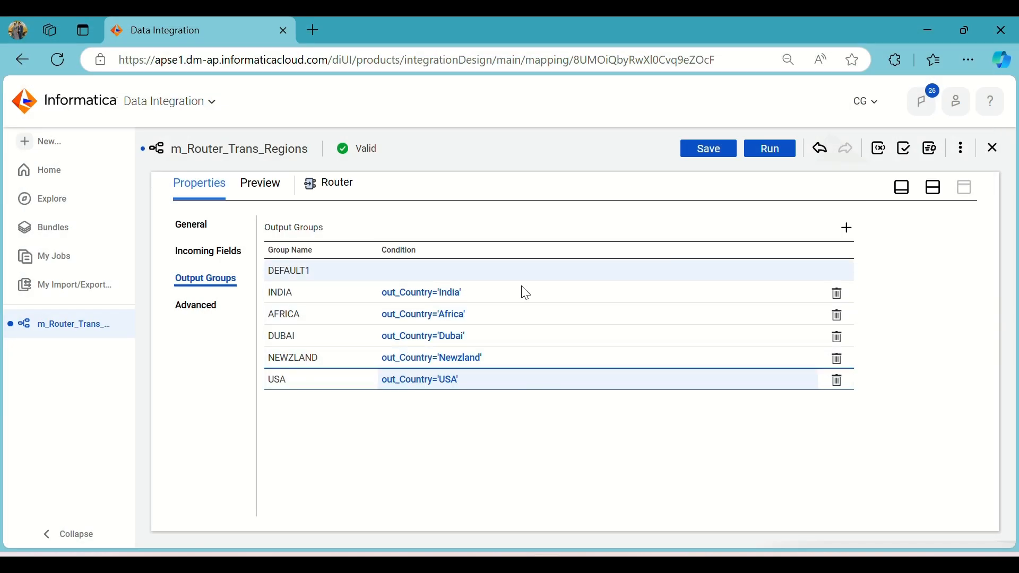
{"action": "left_click", "coordinate": [438, 408]}
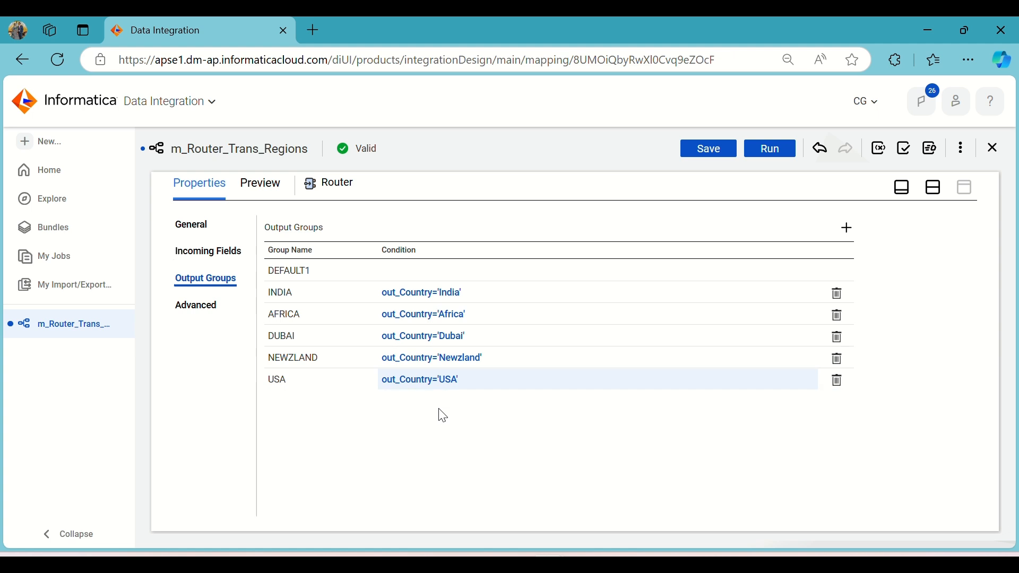
{"action": "left_click", "coordinate": [940, 185]}
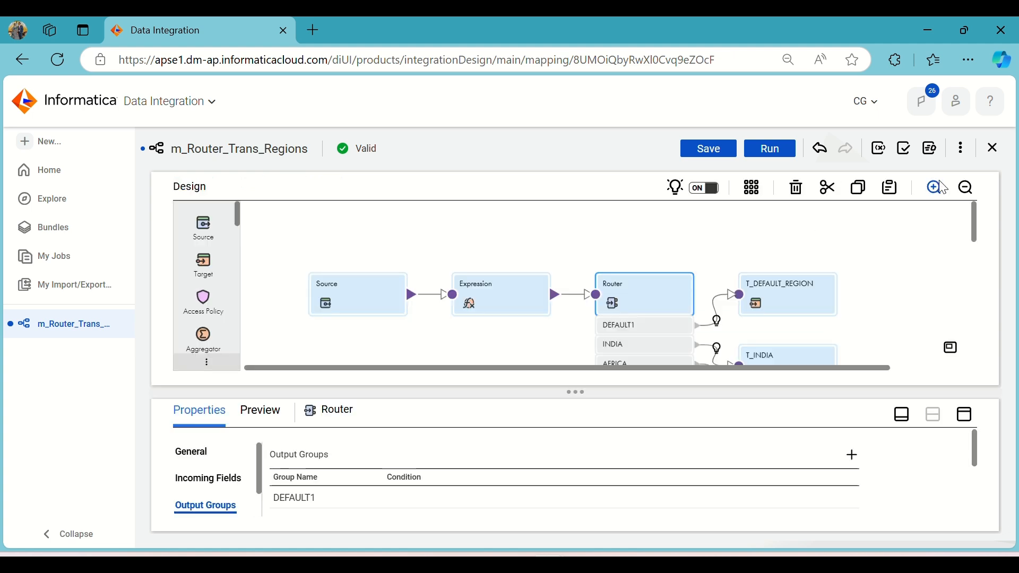
Step: Save m_Router_Trans_Regions and run the mapping with the preset runtime environment
{"action": "left_click", "coordinate": [722, 151]}
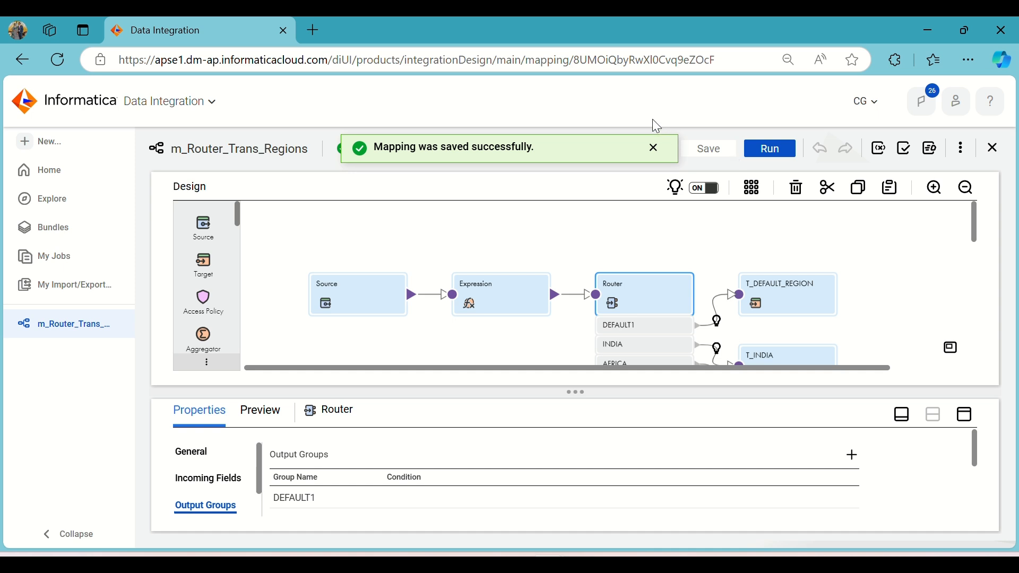
{"action": "left_click", "coordinate": [655, 153]}
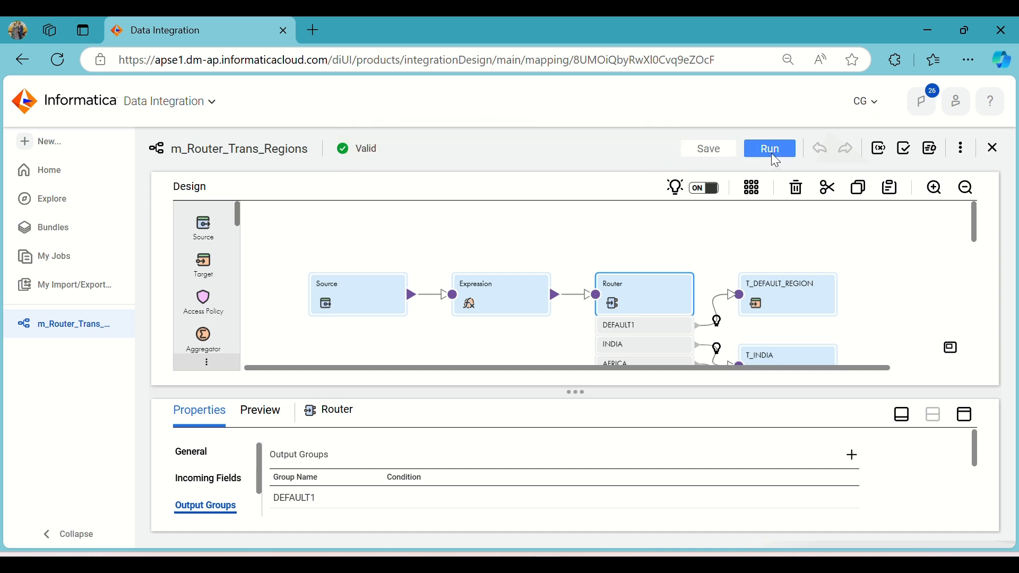
{"action": "left_click", "coordinate": [772, 150]}
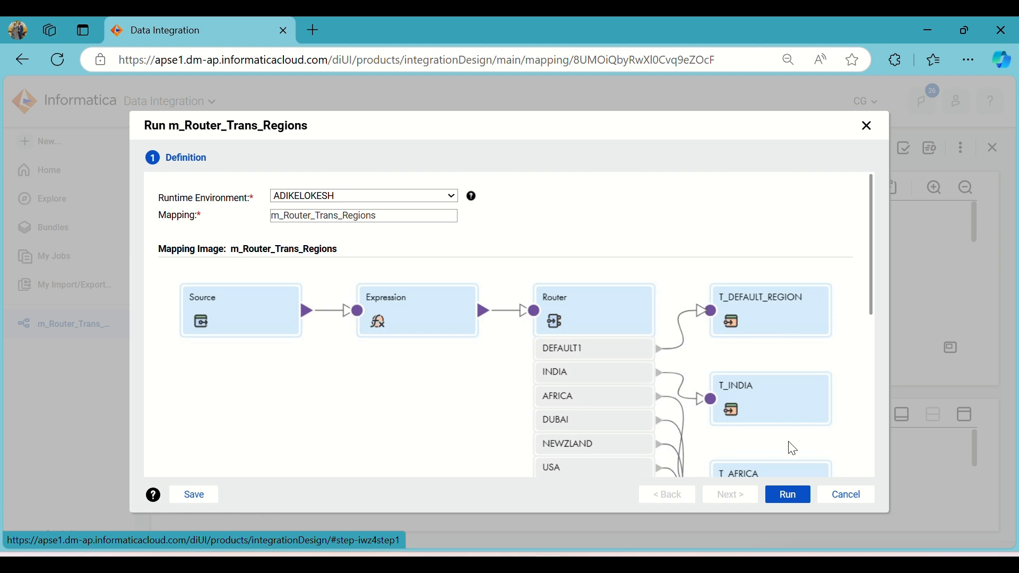
{"action": "left_click", "coordinate": [785, 492]}
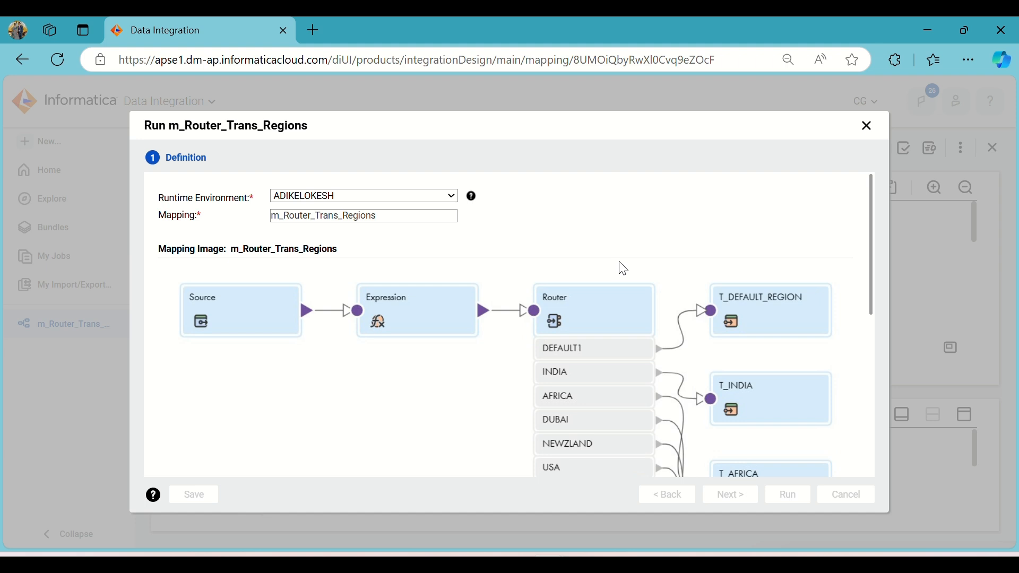
{"action": "scroll", "coordinate": [635, 332], "scroll_direction": "down", "scroll_amount": 6}
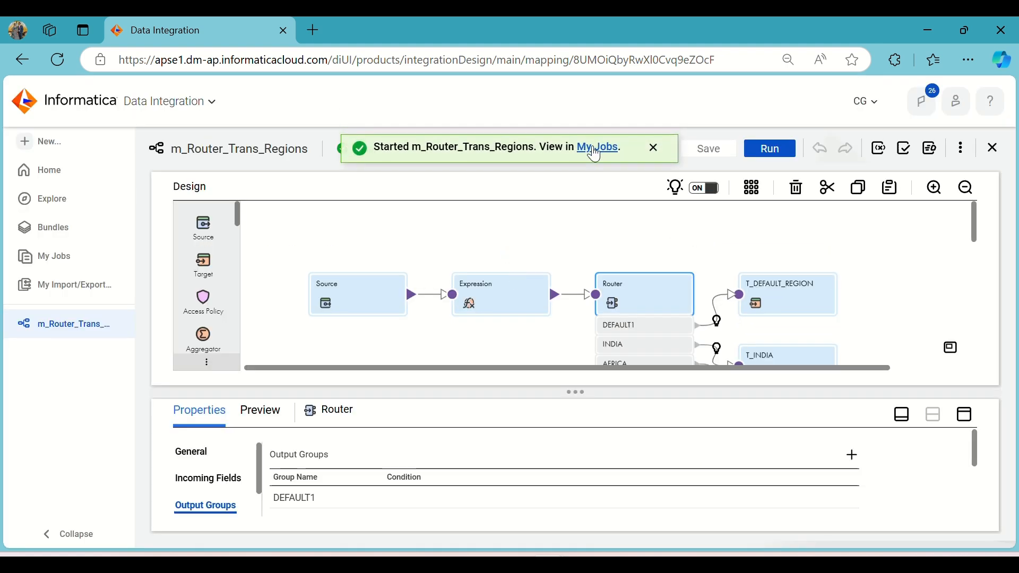
Step: Open the job list and refresh it until the newest m_Router_Trans_Regions run has finished
{"action": "left_click", "coordinate": [596, 149]}
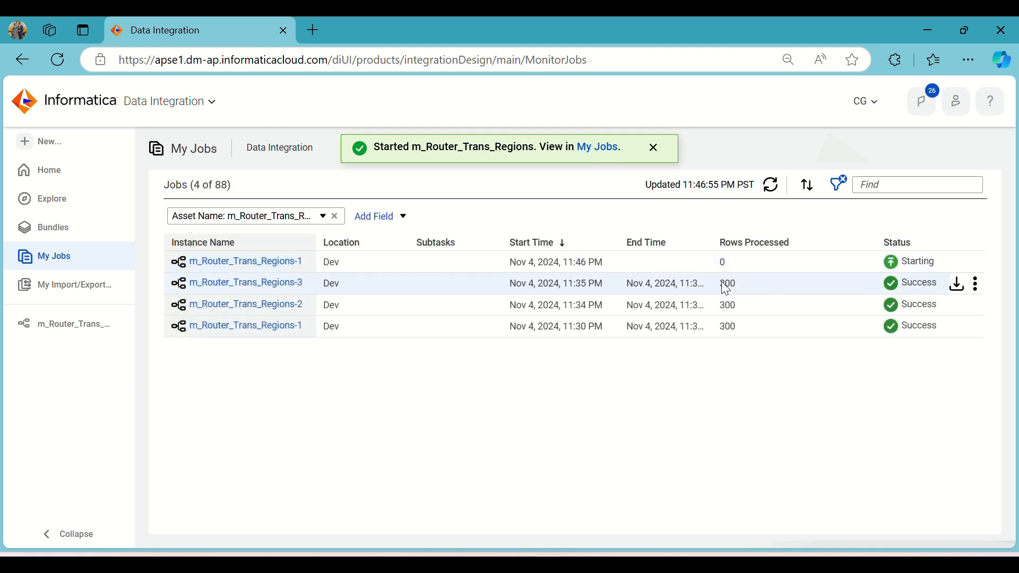
{"action": "left_click_drag", "start_coordinate": [721, 291], "coordinate": [735, 326]}
{"action": "left_click", "coordinate": [718, 371]}
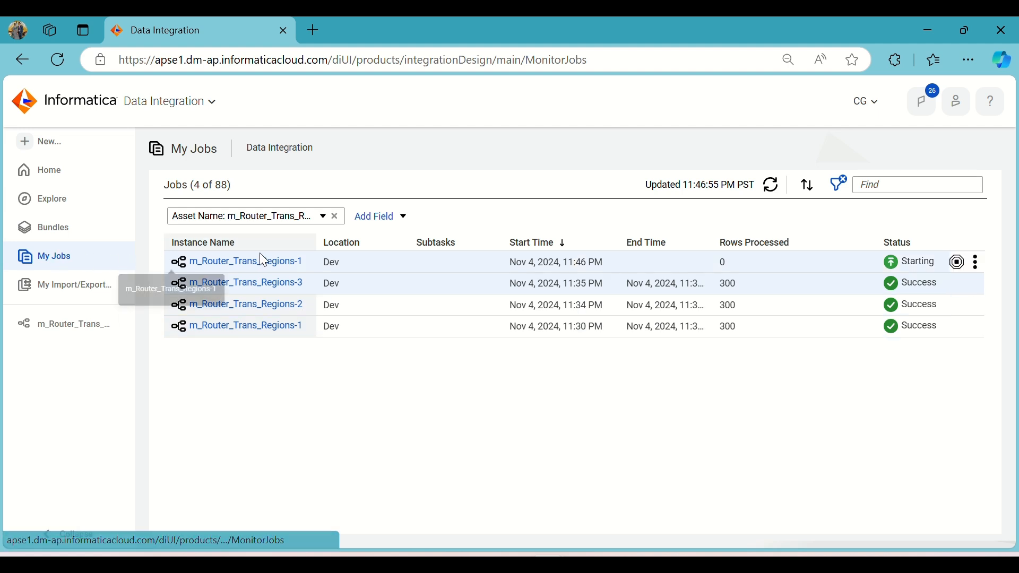
{"action": "left_click", "coordinate": [771, 186]}
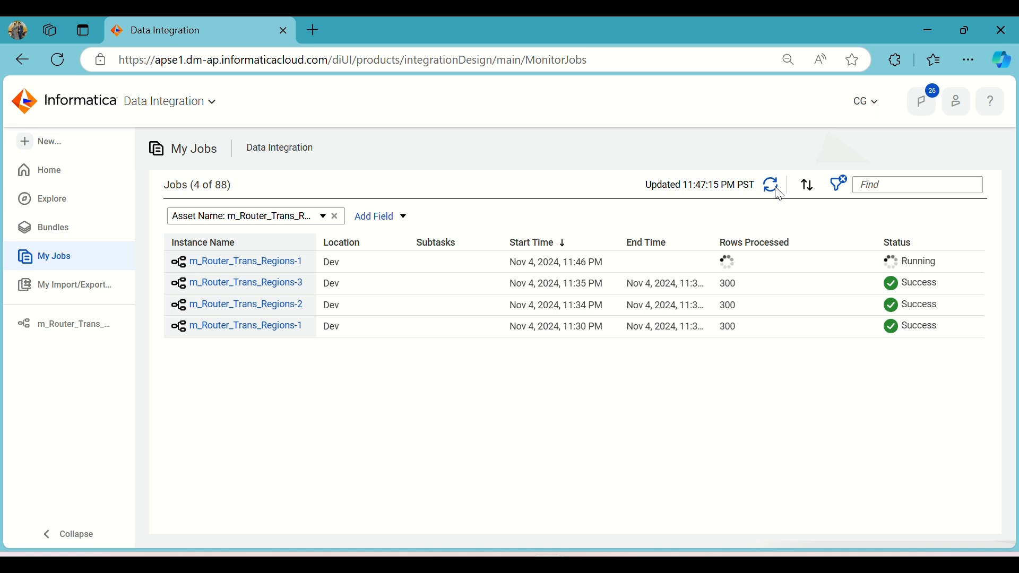
{"action": "left_click", "coordinate": [776, 188]}
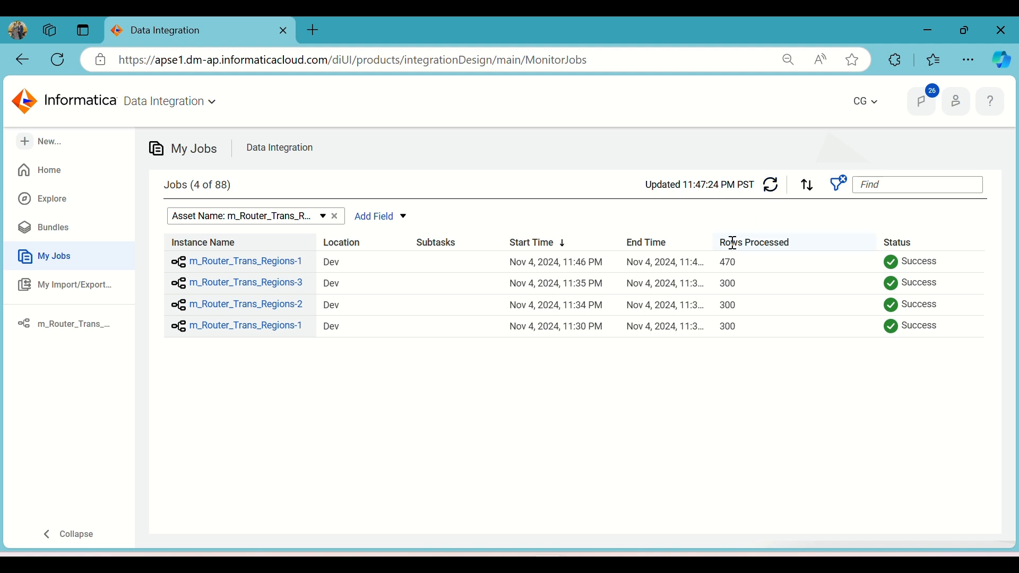
Step: Open the newest run's details and compare the source row count with each target's, including T_DEFAULT_REGION
{"action": "left_click", "coordinate": [289, 262]}
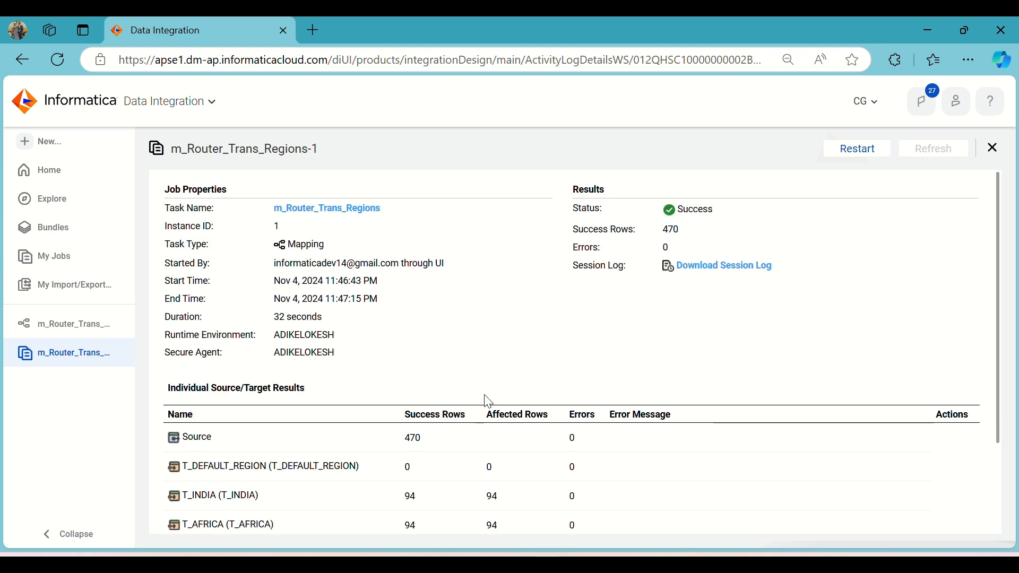
{"action": "scroll", "coordinate": [485, 398], "scroll_direction": "down", "scroll_amount": 2}
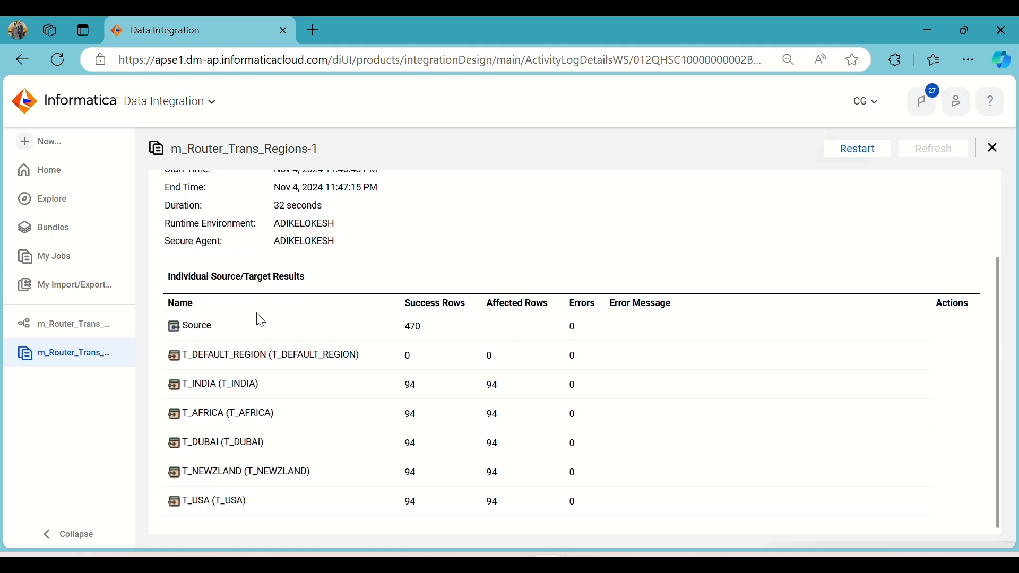
{"action": "left_click_drag", "start_coordinate": [404, 324], "coordinate": [435, 333]}
{"action": "left_click", "coordinate": [450, 351]}
{"action": "left_click_drag", "start_coordinate": [427, 510], "coordinate": [308, 363]}
{"action": "left_click_drag", "start_coordinate": [407, 355], "coordinate": [582, 377]}
{"action": "left_click", "coordinate": [622, 392]}
{"action": "left_click_drag", "start_coordinate": [409, 391], "coordinate": [436, 405]}
{"action": "left_click", "coordinate": [481, 455]}
{"action": "left_click_drag", "start_coordinate": [406, 363], "coordinate": [582, 361]}
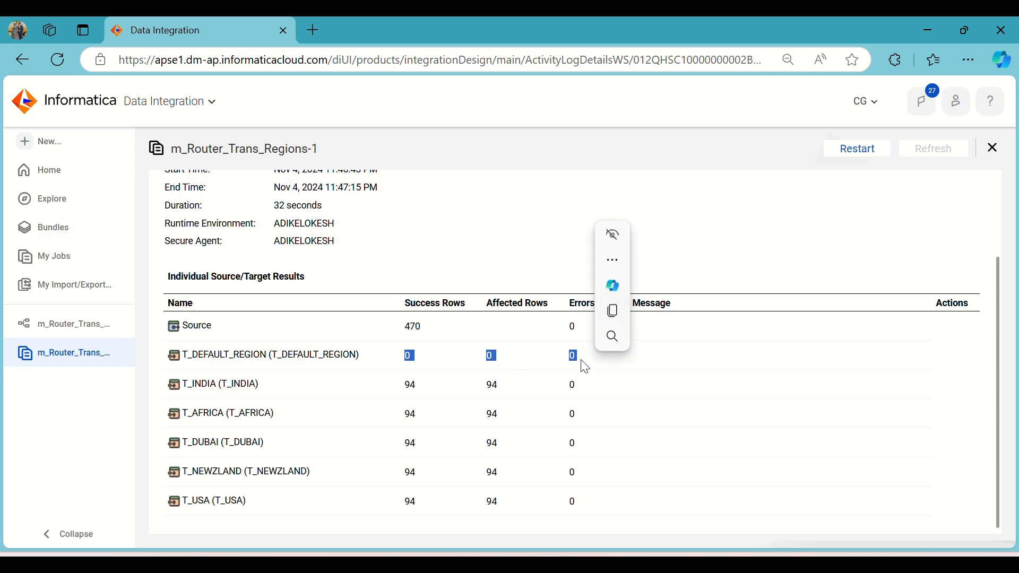
Step: Switch to Oracle SQL Developer and add the query select * from T_DEFAULT_REGION; below the create-table statements in the Target worksheet
{"action": "key", "text": "alt+Tab"}
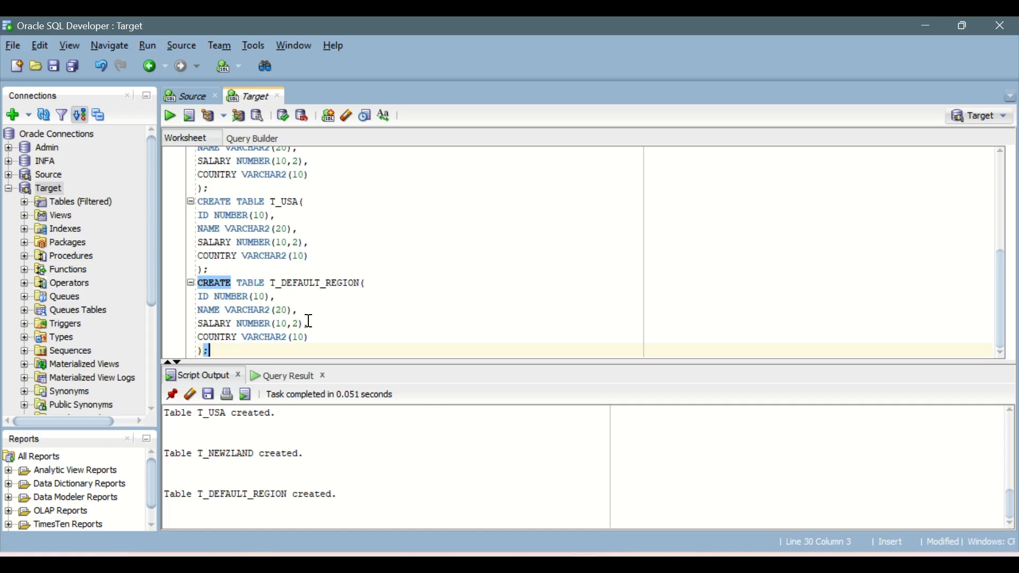
{"action": "scroll", "coordinate": [280, 282], "scroll_direction": "up", "scroll_amount": 6}
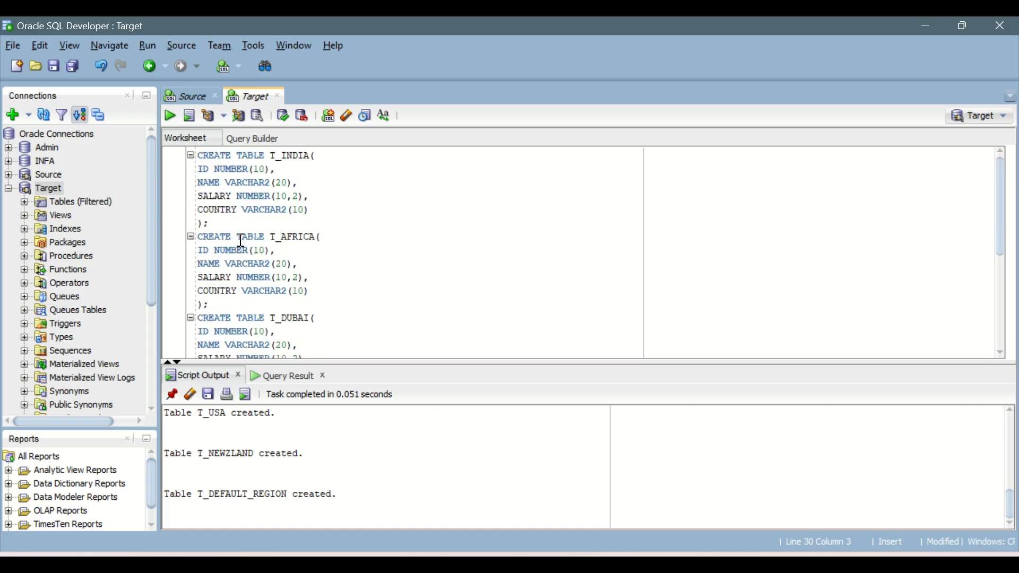
{"action": "scroll", "coordinate": [241, 241], "scroll_direction": "down", "scroll_amount": 5}
{"action": "double_click", "coordinate": [329, 284]}
{"action": "key", "text": "ctrl+c"}
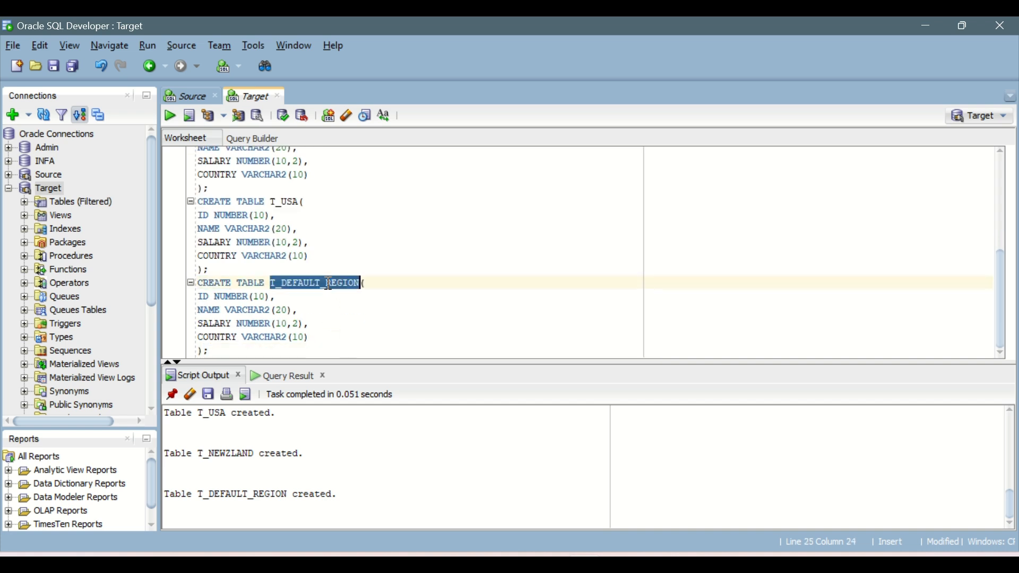
{"action": "left_click", "coordinate": [225, 350]}
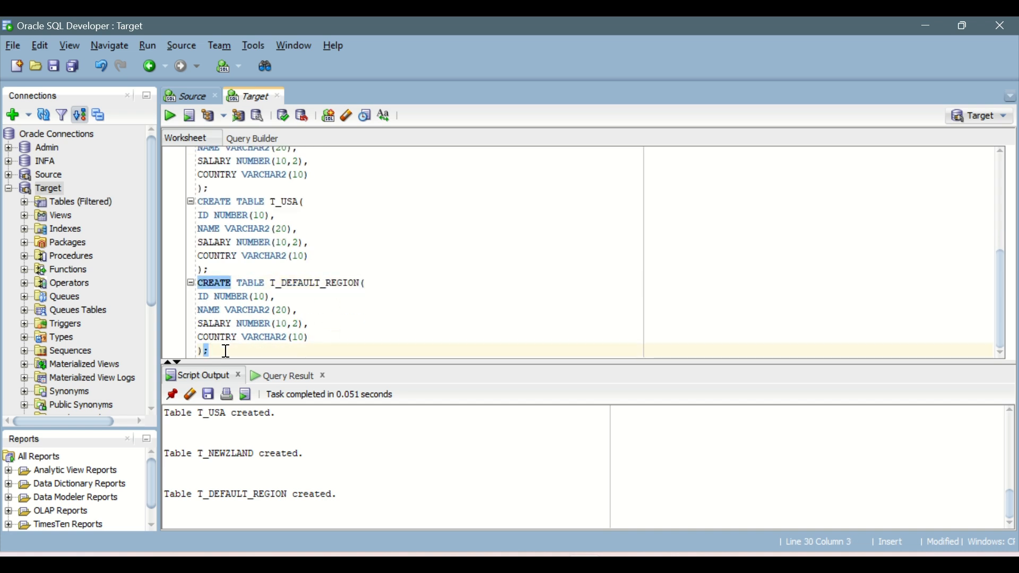
{"action": "key", "text": "Return"}
{"action": "key", "text": "Return"}
{"action": "type", "text": "select "}
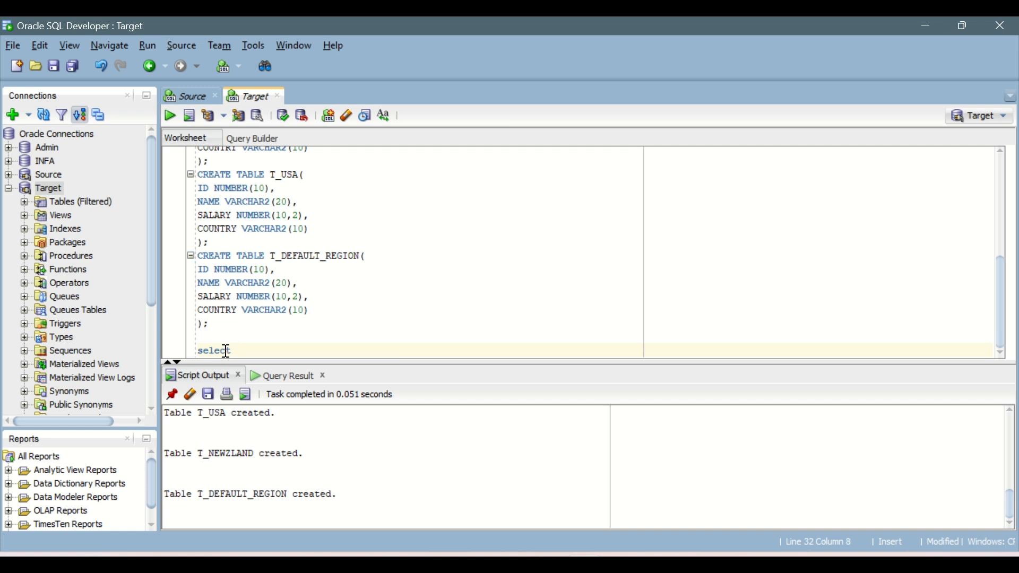
{"action": "type", "text": "* from"}
{"action": "key", "text": "ctrl+v"}
{"action": "type", "text": ";"}
{"action": "key", "text": "Return"}
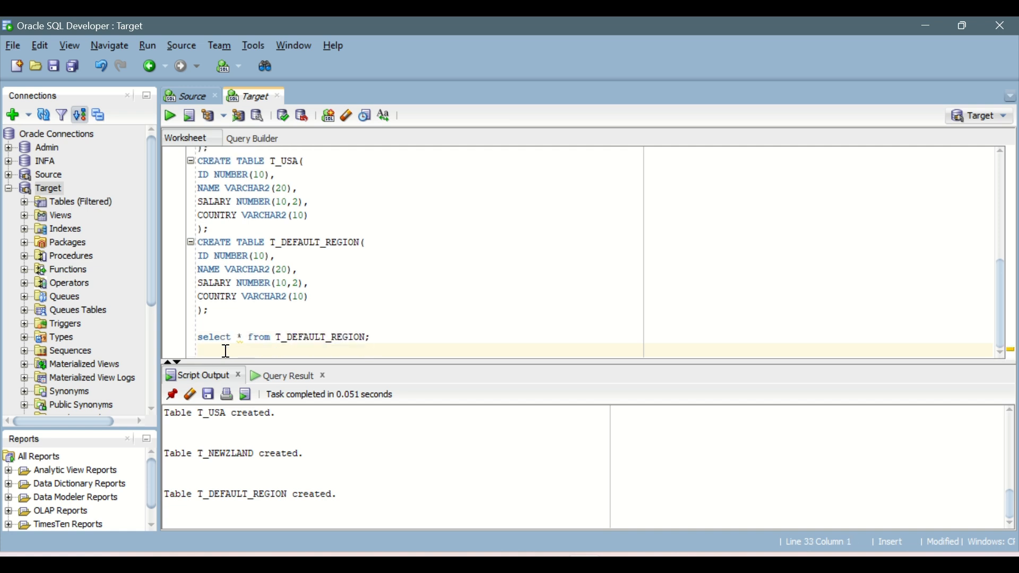
Step: Duplicate the T_DEFAULT_REGION select query on the line below it
{"action": "key", "text": "ctrl+v"}
{"action": "key", "text": "ctrl+z"}
{"action": "key", "text": "Up"}
{"action": "key", "text": "shift+End"}
{"action": "key", "text": "ctrl+c"}
{"action": "key", "text": "Down"}
{"action": "key", "text": "ctrl+v"}
{"action": "key", "text": "Left"}
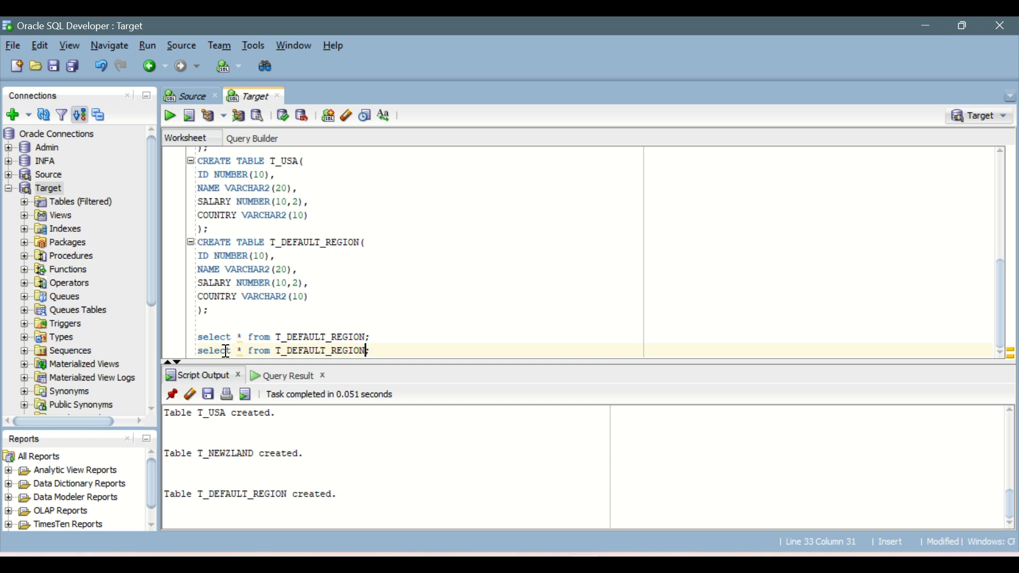
Step: Change the table in the duplicated query to T_INDIA and run that query
{"action": "key", "text": "shift+Left"}
{"action": "key", "text": "shift+Left"}
{"action": "key", "text": "shift+Left"}
{"action": "key", "text": "shift+Left"}
{"action": "key", "text": "shift+Left"}
{"action": "key", "text": "shift+Left"}
{"action": "key", "text": "shift+Left"}
{"action": "key", "text": "shift+Left"}
{"action": "key", "text": "shift+Left"}
{"action": "key", "text": "shift+Left"}
{"action": "key", "text": "shift+Left"}
{"action": "key", "text": "shift+Left"}
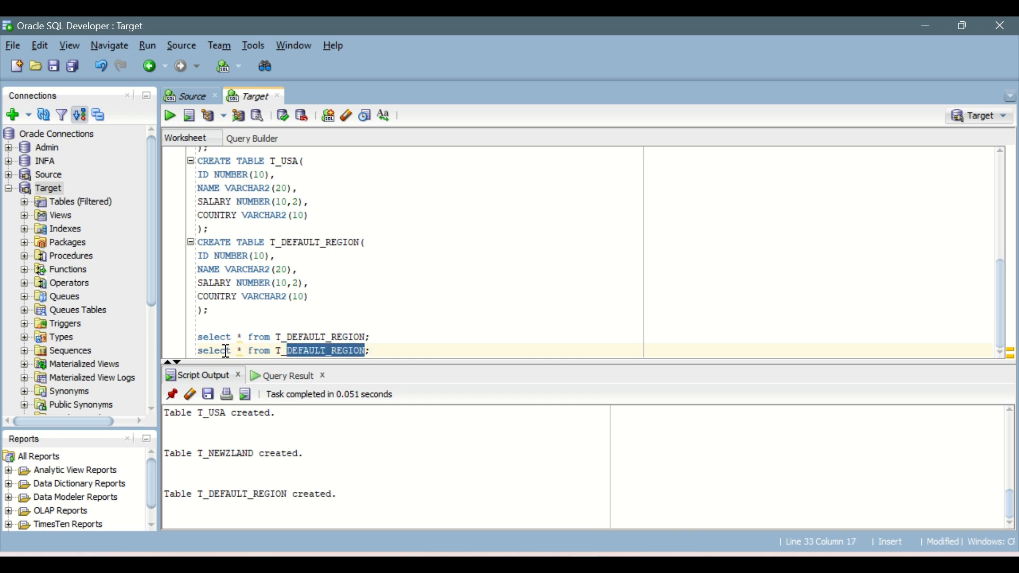
{"action": "type", "text": "INDIA"}
{"action": "key", "text": "ctrl+Return"}
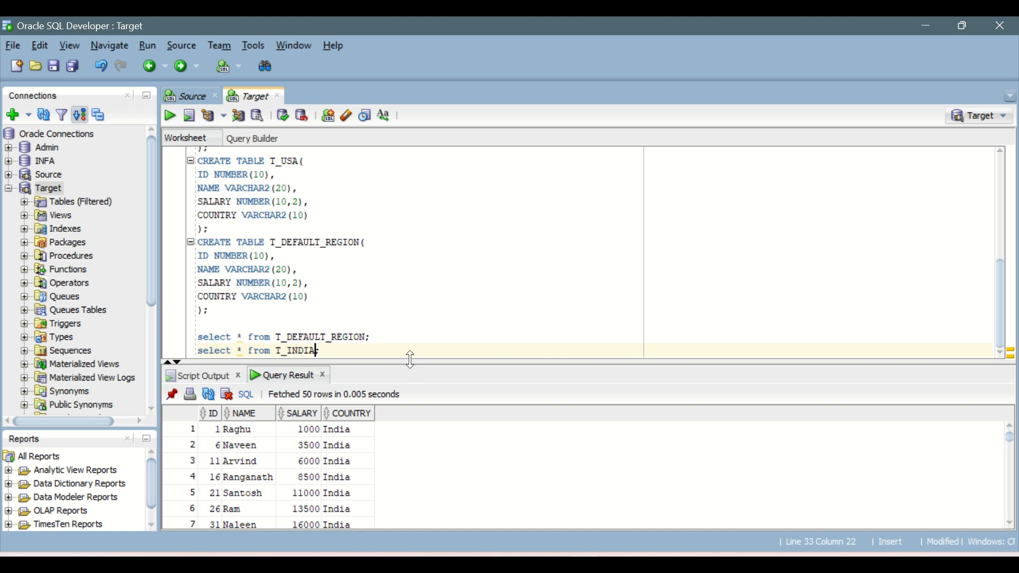
Step: Enlarge the query result area and add blank lines below the T_INDIA query in the worksheet
{"action": "left_click_drag", "start_coordinate": [410, 360], "coordinate": [405, 294]}
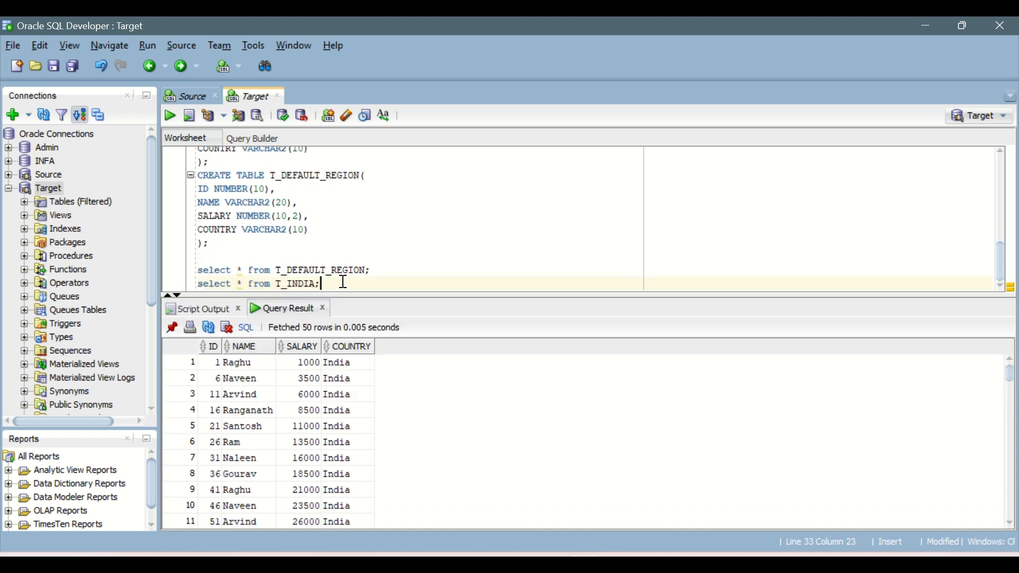
{"action": "key", "text": "Return"}
{"action": "key", "text": "Return"}
{"action": "key", "text": "Return"}
{"action": "key", "text": "Return"}
{"action": "key", "text": "Return"}
{"action": "key", "text": "Return"}
{"action": "key", "text": "Return"}
{"action": "key", "text": "Return"}
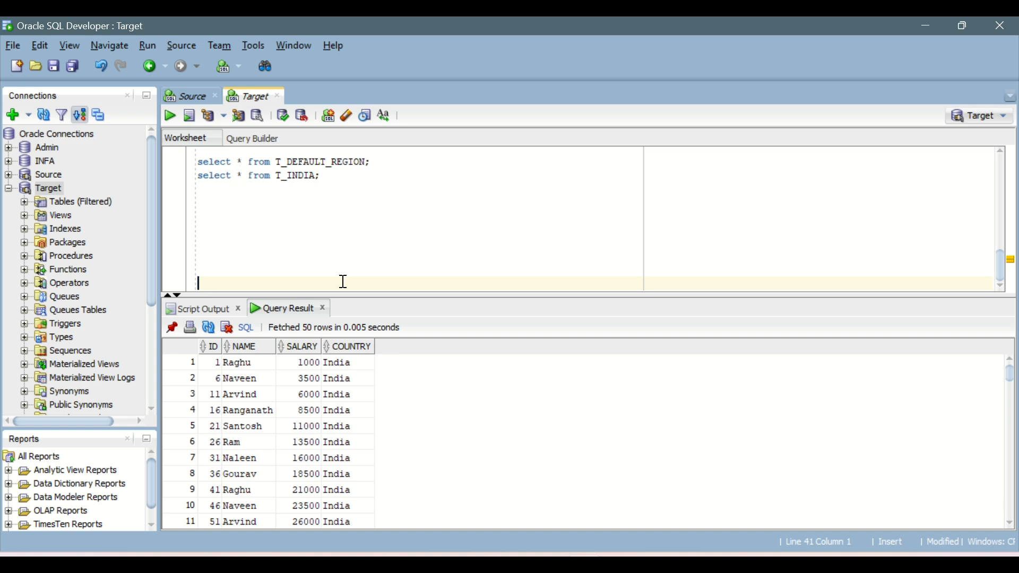
Step: Look through all the T_INDIA result rows down to the last one and return to the first
{"action": "left_click", "coordinate": [362, 390]}
{"action": "scroll", "coordinate": [366, 407], "scroll_direction": "down", "scroll_amount": 14}
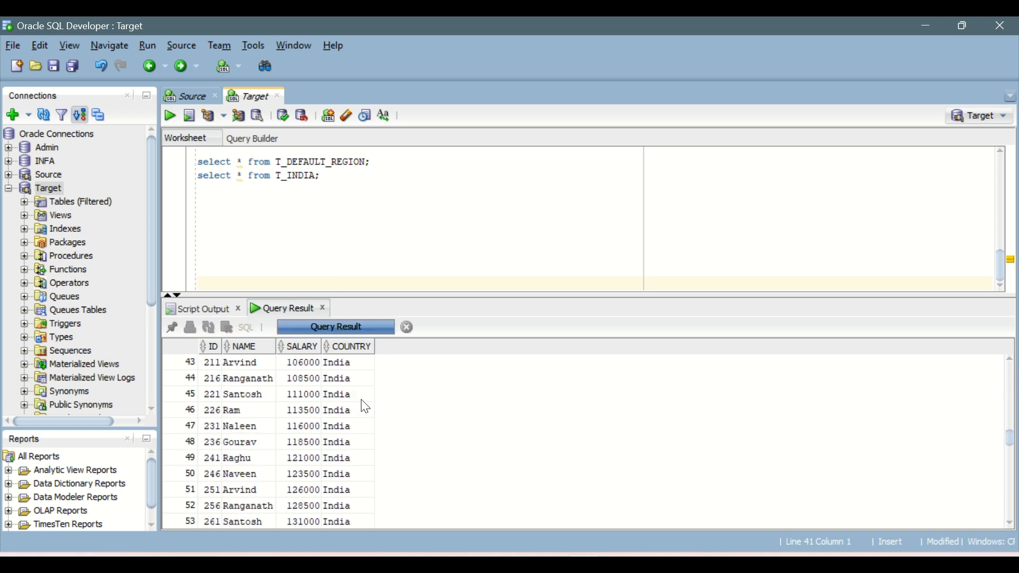
{"action": "scroll", "coordinate": [366, 408], "scroll_direction": "down", "scroll_amount": 14}
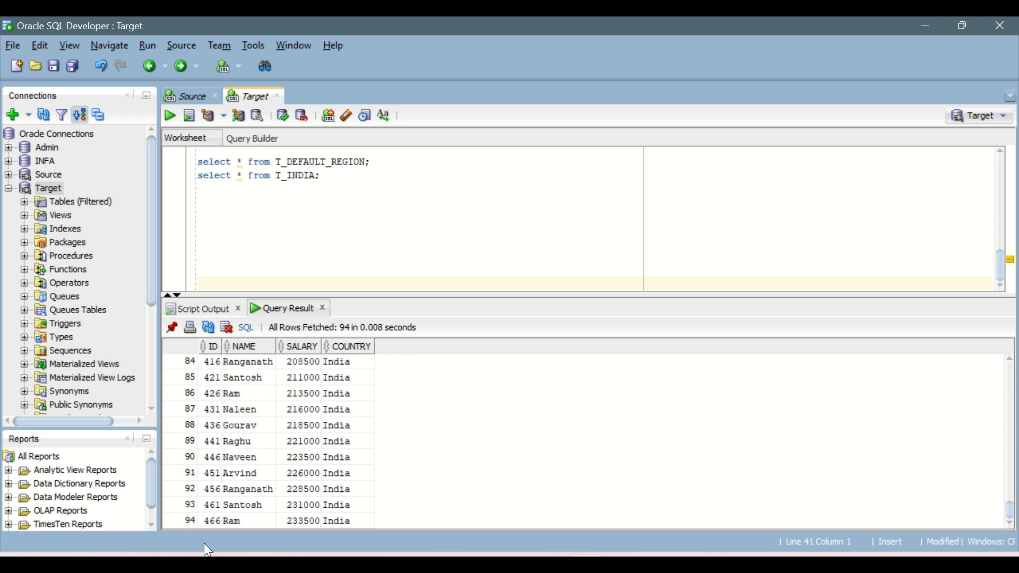
{"action": "scroll", "coordinate": [233, 451], "scroll_direction": "up", "scroll_amount": 20}
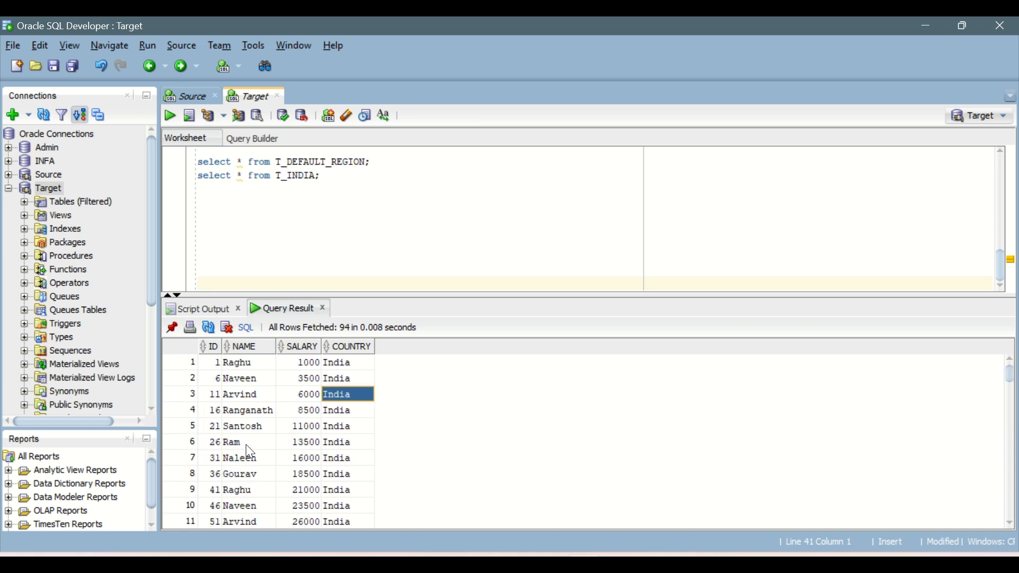
Step: Copy the T_INDIA select query and paste it four times on the lines below
{"action": "left_click", "coordinate": [323, 176]}
{"action": "key", "text": "shift+Home"}
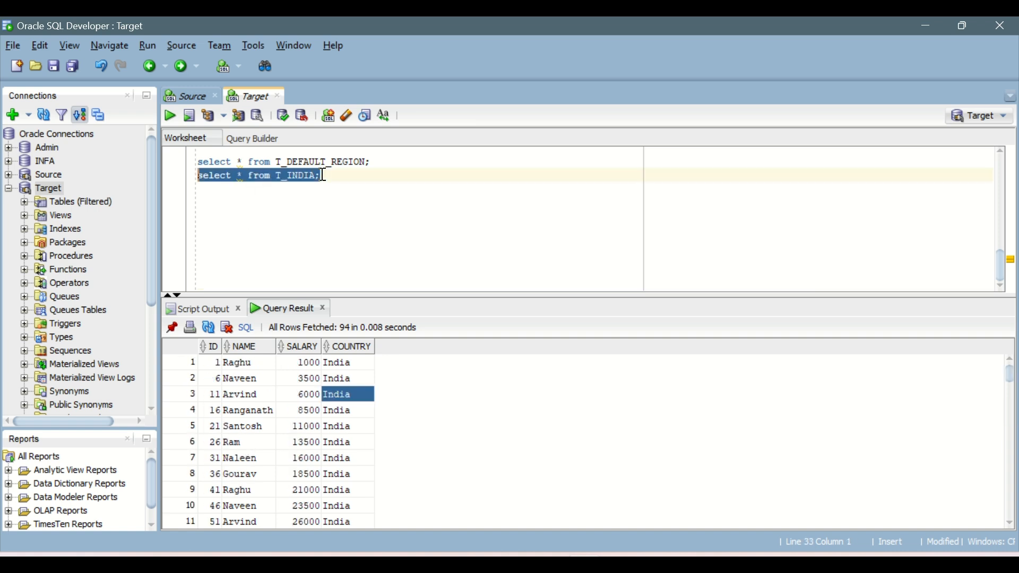
{"action": "key", "text": "ctrl+c"}
{"action": "left_click", "coordinate": [323, 176]}
{"action": "key", "text": "Return"}
{"action": "key", "text": "ctrl+v"}
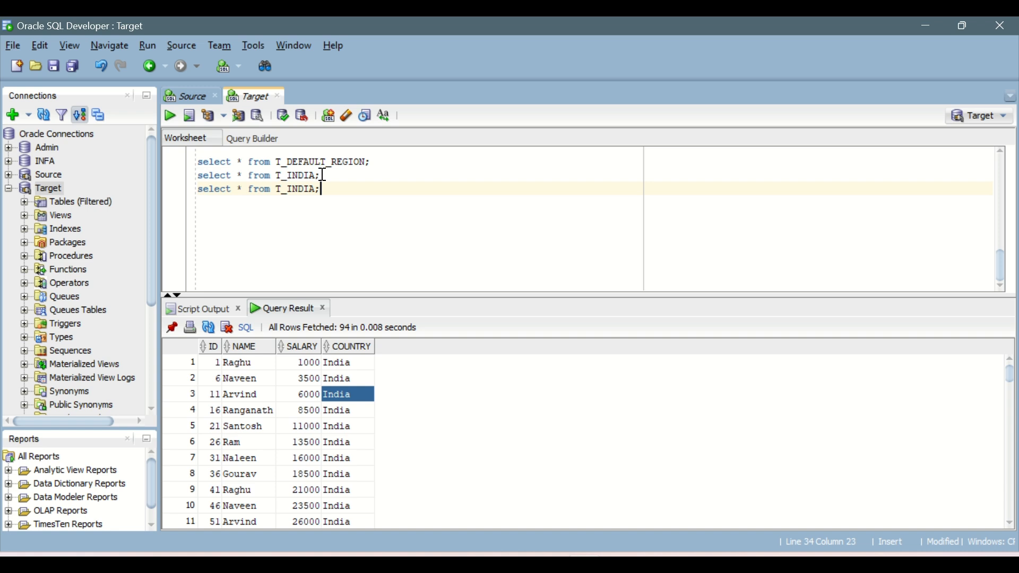
{"action": "key", "text": "Return"}
{"action": "key", "text": "ctrl+v"}
{"action": "key", "text": "Return"}
{"action": "key", "text": "ctrl+v"}
{"action": "key", "text": "Return"}
{"action": "key", "text": "ctrl+v"}
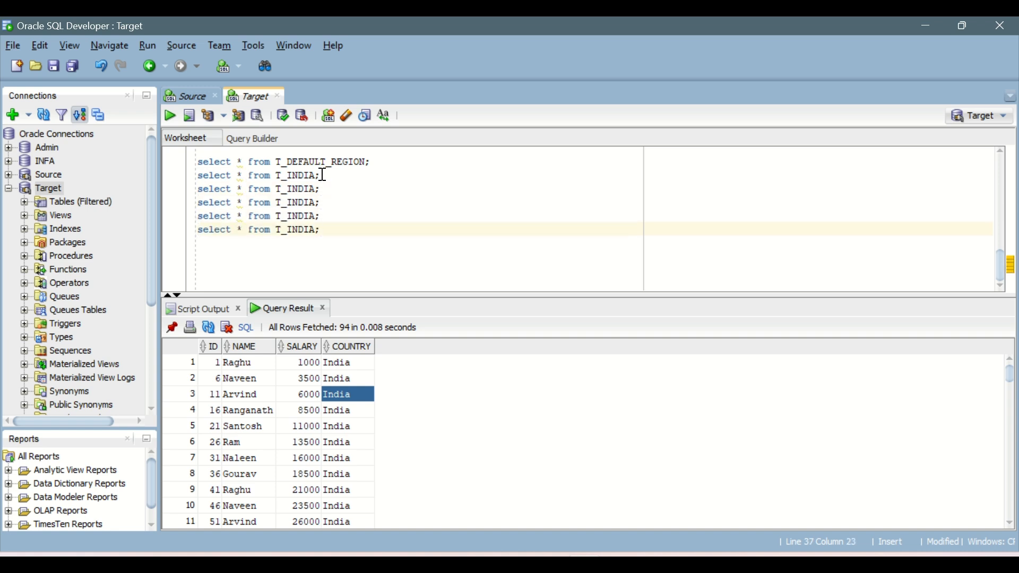
Step: Change the first two pasted queries to select from T_USA and T_NEWZLAND
{"action": "left_click", "coordinate": [317, 190]}
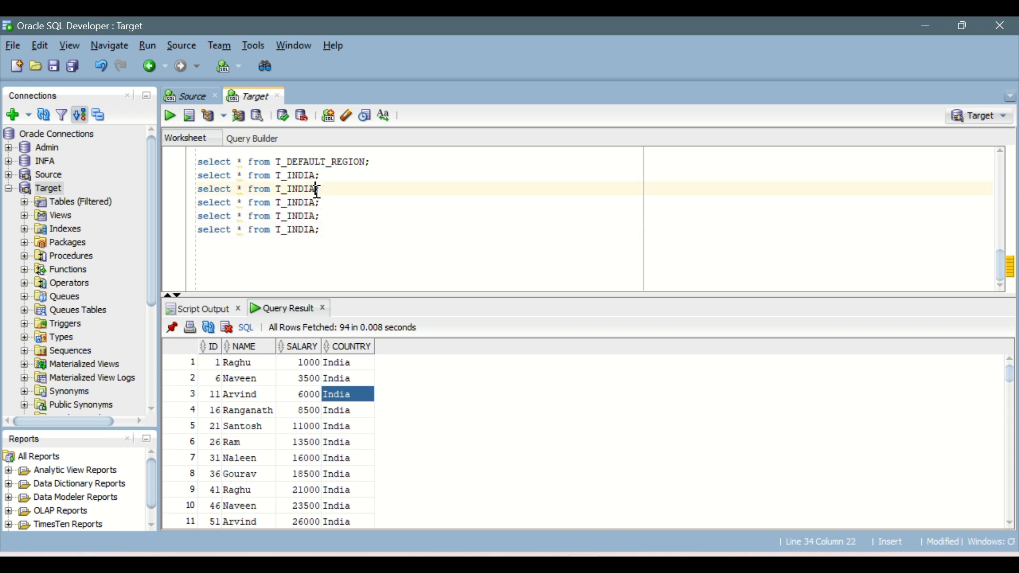
{"action": "type", "text": "USA"}
{"action": "key", "text": "Right"}
{"action": "key", "text": "Right"}
{"action": "key", "text": "shift+Left"}
{"action": "key", "text": "shift+Left"}
{"action": "key", "text": "shift+Left"}
{"action": "key", "text": "shift+Left"}
{"action": "key", "text": "shift+Left"}
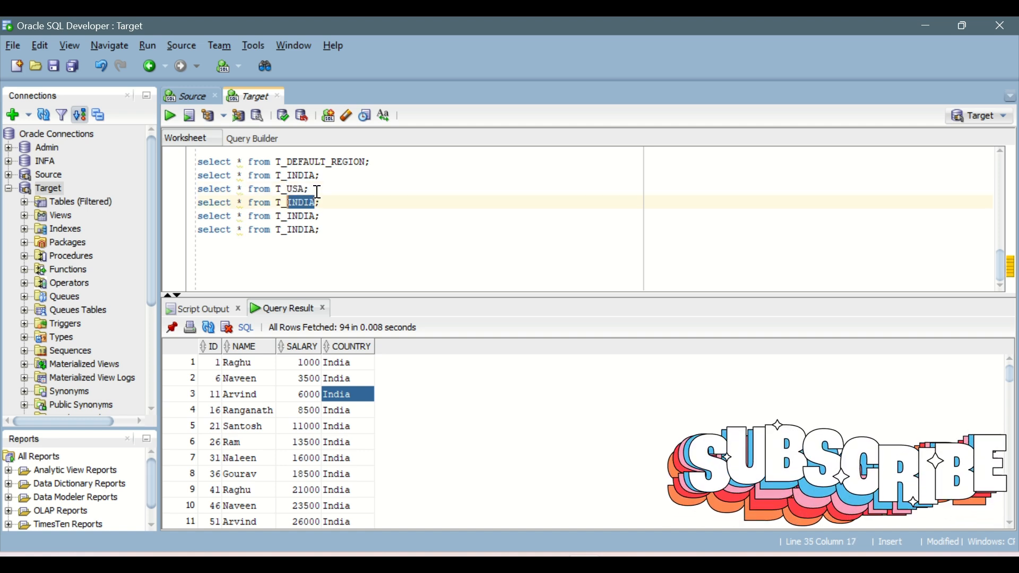
{"action": "type", "text": "NEWZLAND"}
Step: Change the last two pasted queries to select from T_AFRICA and T_DUBAI
{"action": "key", "text": "Down"}
{"action": "key", "text": "Left"}
{"action": "key", "text": "shift+Left"}
{"action": "key", "text": "shift+Left"}
{"action": "key", "text": "shift+Left"}
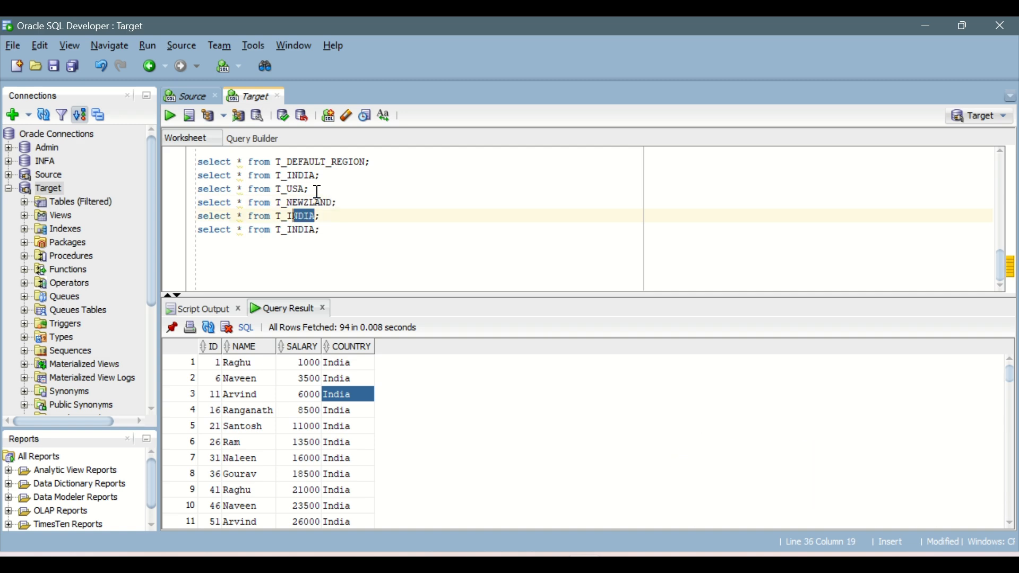
{"action": "type", "text": "A"}
{"action": "key", "text": "Down"}
{"action": "key", "text": "Left"}
{"action": "key", "text": "shift+Left"}
{"action": "key", "text": "shift+Left"}
{"action": "key", "text": "shift+Left"}
{"action": "key", "text": "shift+Left"}
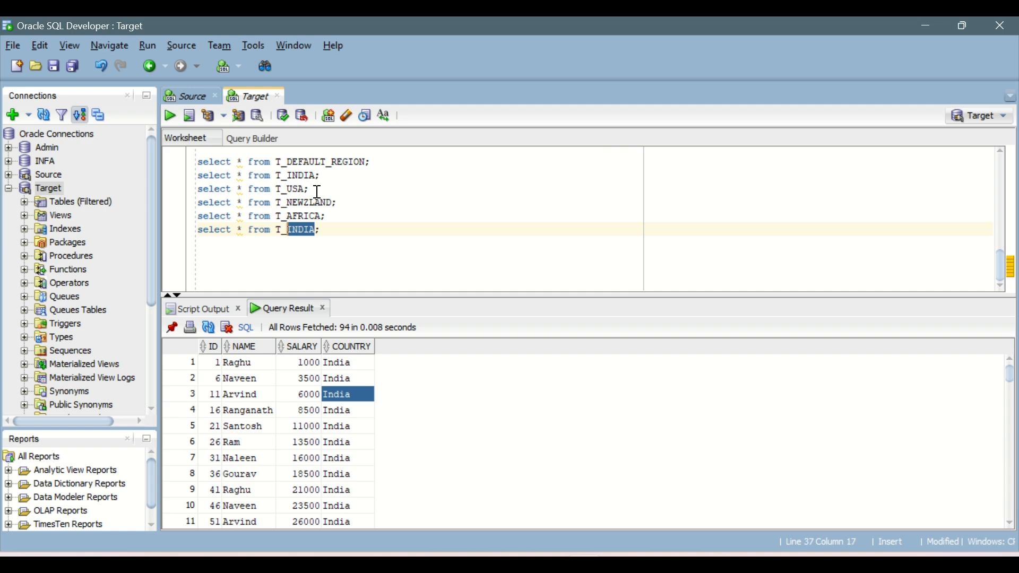
{"action": "type", "text": "DUB"}
Step: Run the T_USA query and look through its result rows
{"action": "key", "text": "Right"}
{"action": "key", "text": "Up"}
{"action": "key", "text": "Up"}
{"action": "key", "text": "ctrl+Return"}
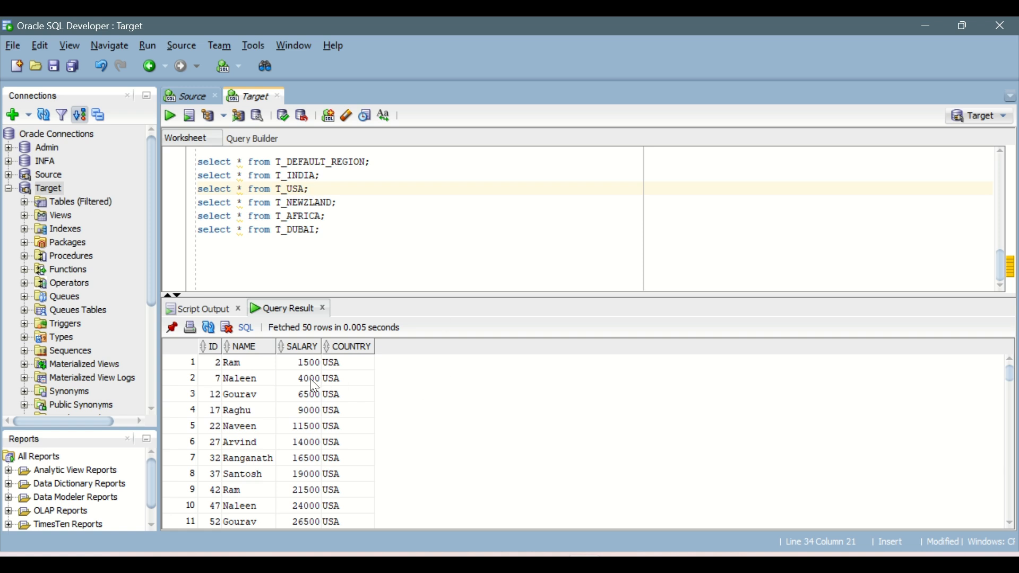
{"action": "scroll", "coordinate": [307, 381], "scroll_direction": "down", "scroll_amount": 17}
{"action": "scroll", "coordinate": [305, 392], "scroll_direction": "up", "scroll_amount": 3}
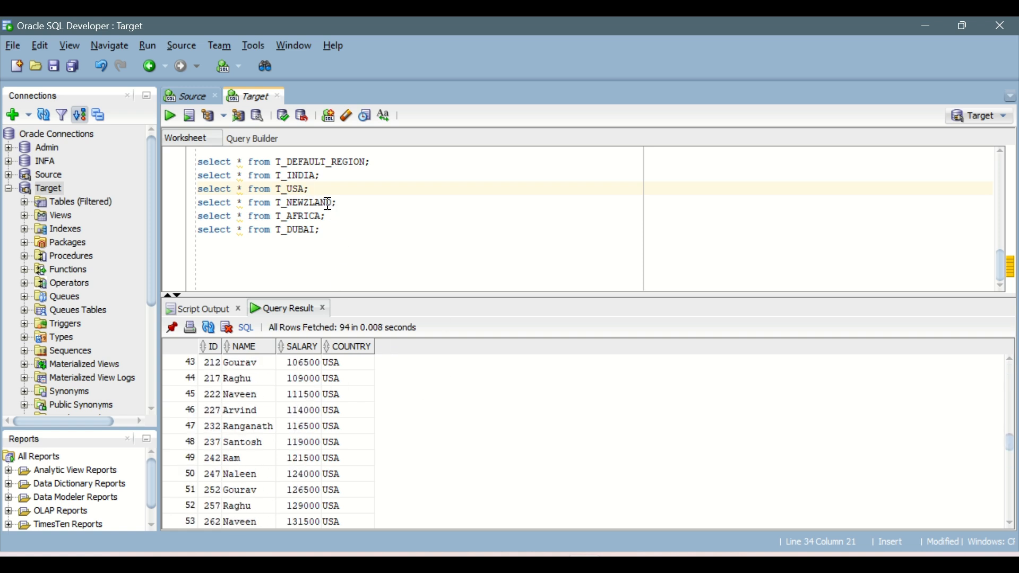
Step: Run the T_NEWZLAND query, look through its rows, and run the T_AFRICA query
{"action": "left_click", "coordinate": [170, 115]}
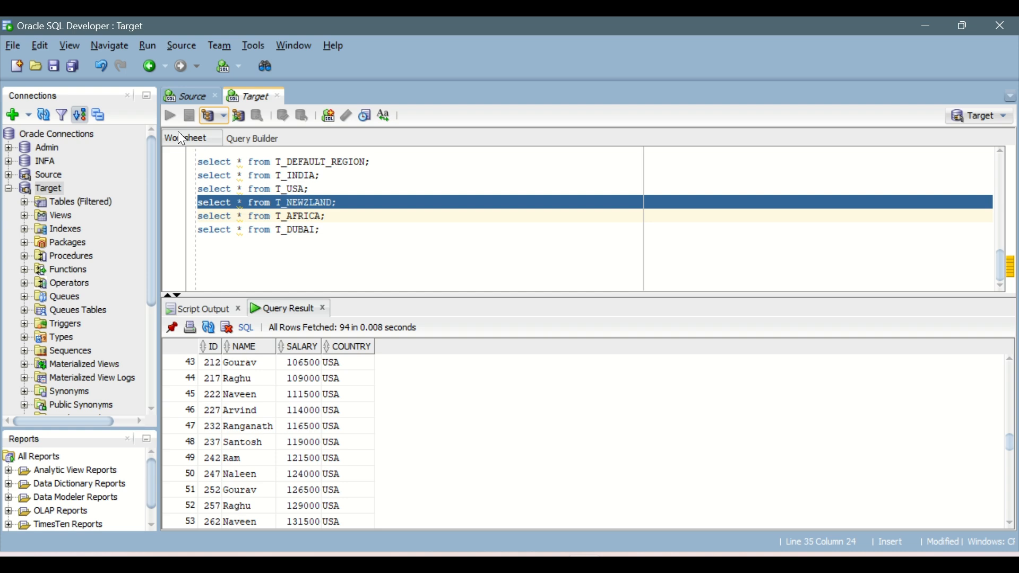
{"action": "scroll", "coordinate": [314, 418], "scroll_direction": "down", "scroll_amount": 5}
{"action": "left_click", "coordinate": [316, 214]}
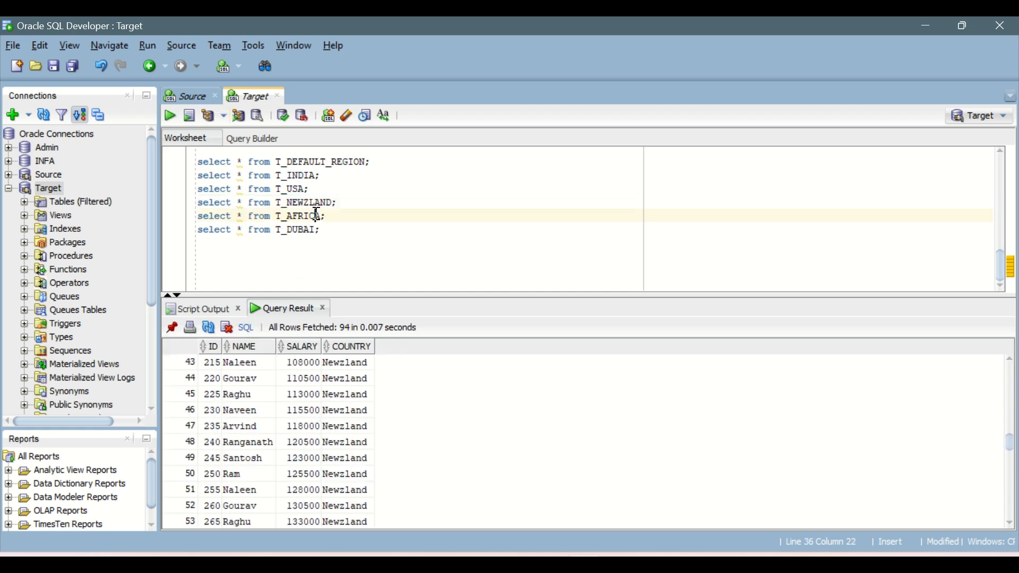
{"action": "key", "text": "ctrl+Return"}
Step: Run the T_DUBAI query and the T_DEFAULT_REGION query to check which rows each table holds
{"action": "key", "text": "Down"}
{"action": "key", "text": "ctrl+Return"}
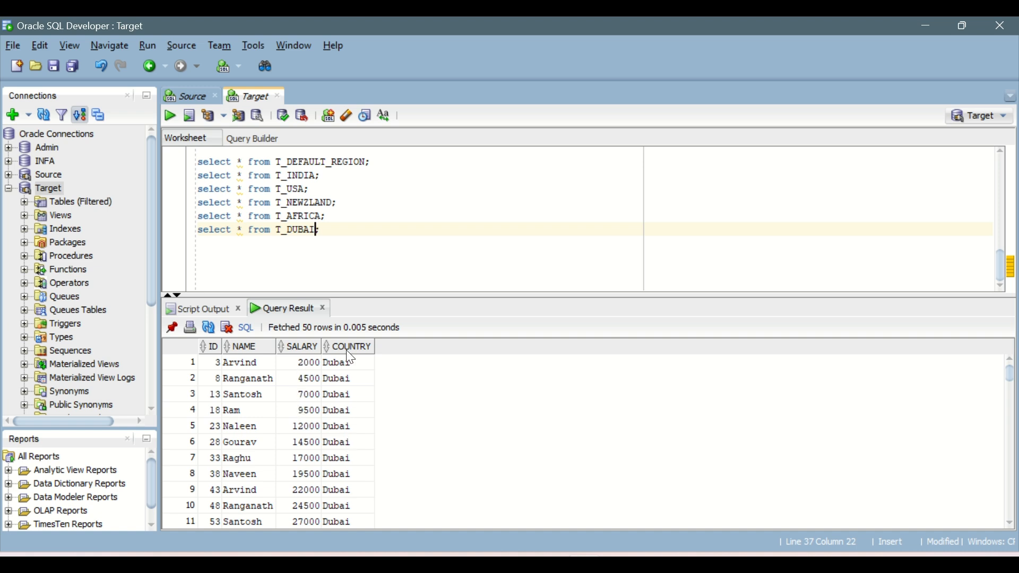
{"action": "left_click", "coordinate": [360, 162]}
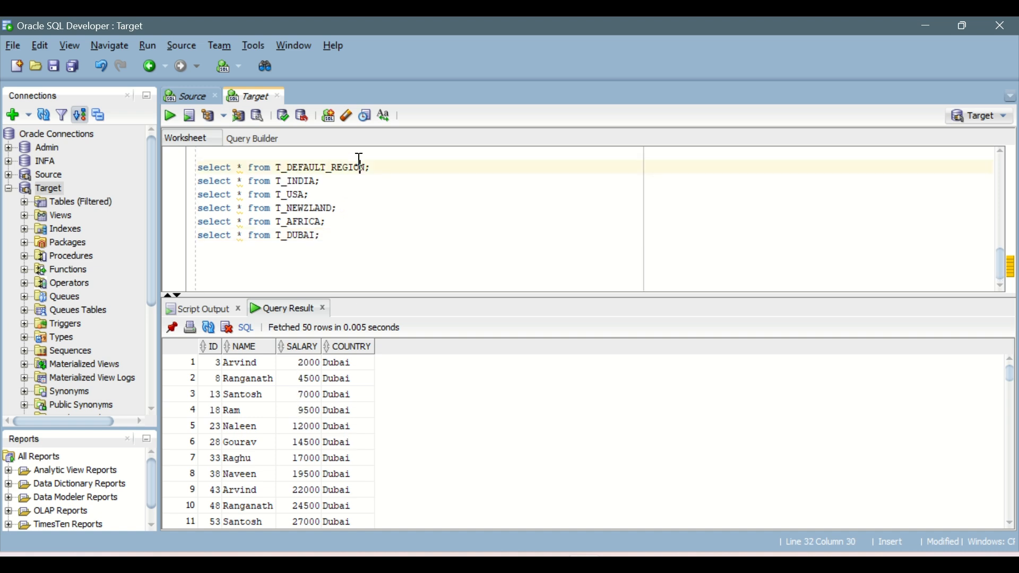
{"action": "key", "text": "ctrl+Return"}
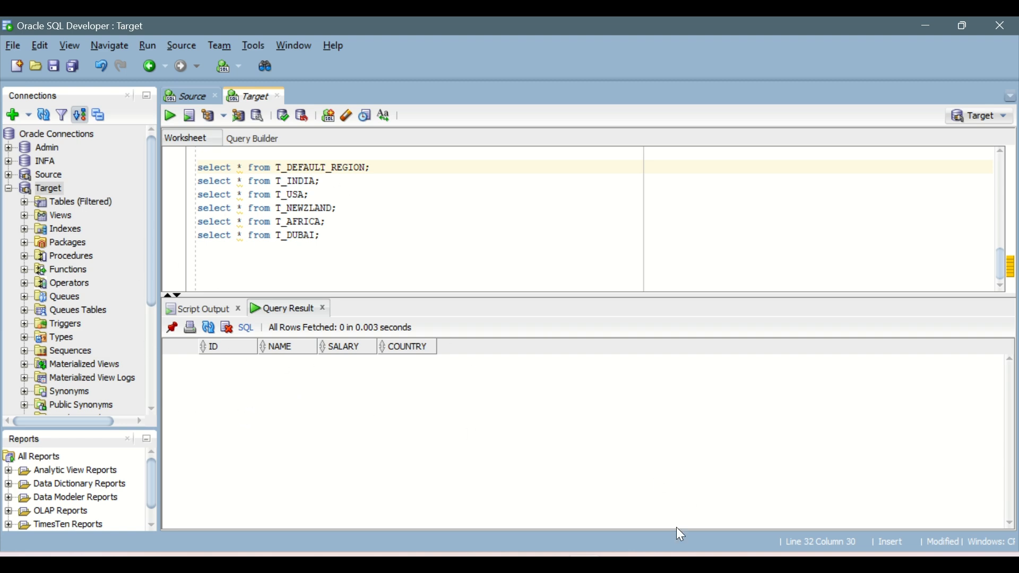
Step: Switch to Informatica Data Integration, close the m_Router_Trans_Regions-1 job details and return to the m_Router_Trans_Regions mapping
{"action": "left_click", "coordinate": [547, 563]}
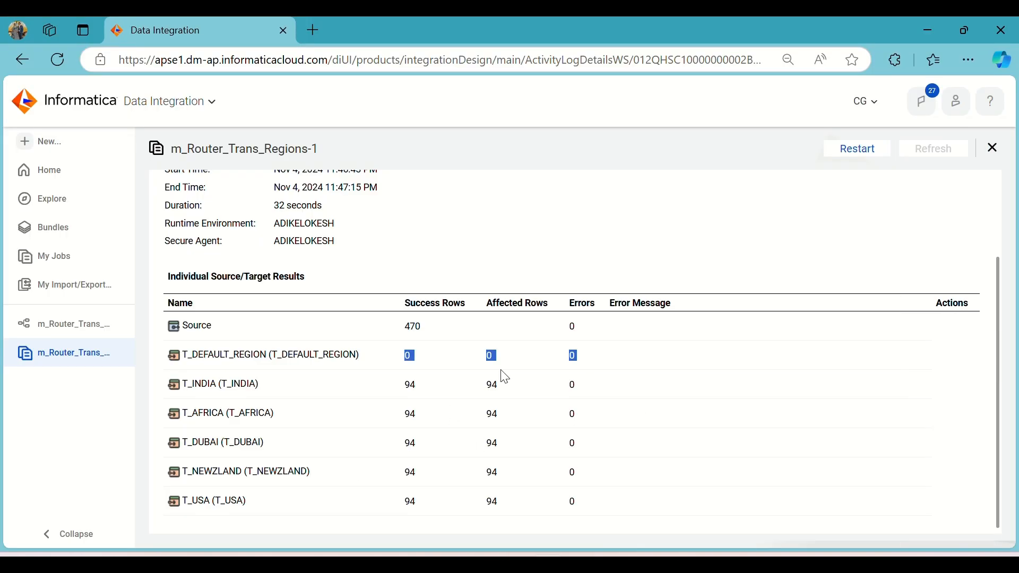
{"action": "left_click", "coordinate": [591, 389]}
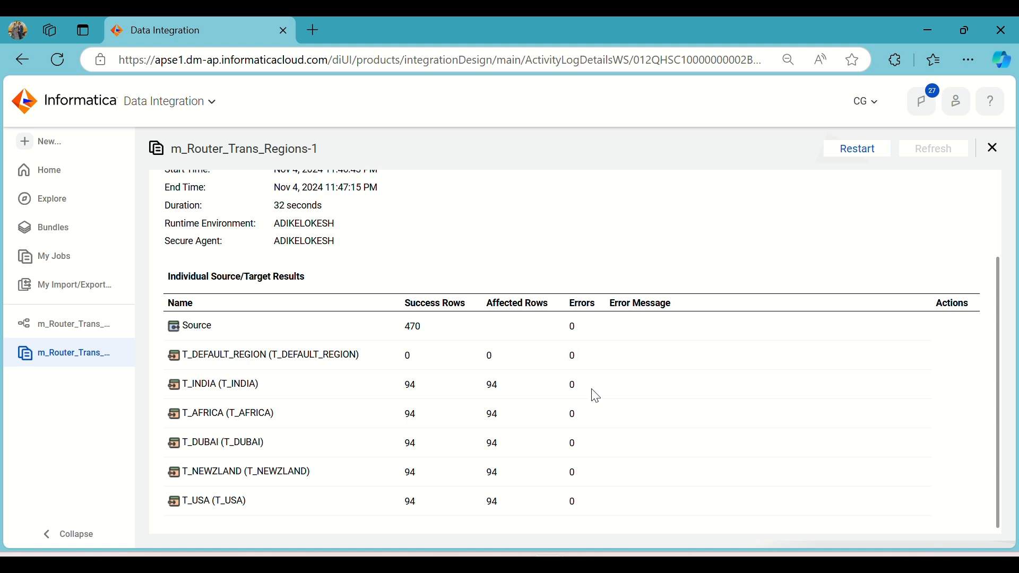
{"action": "left_click", "coordinate": [994, 151]}
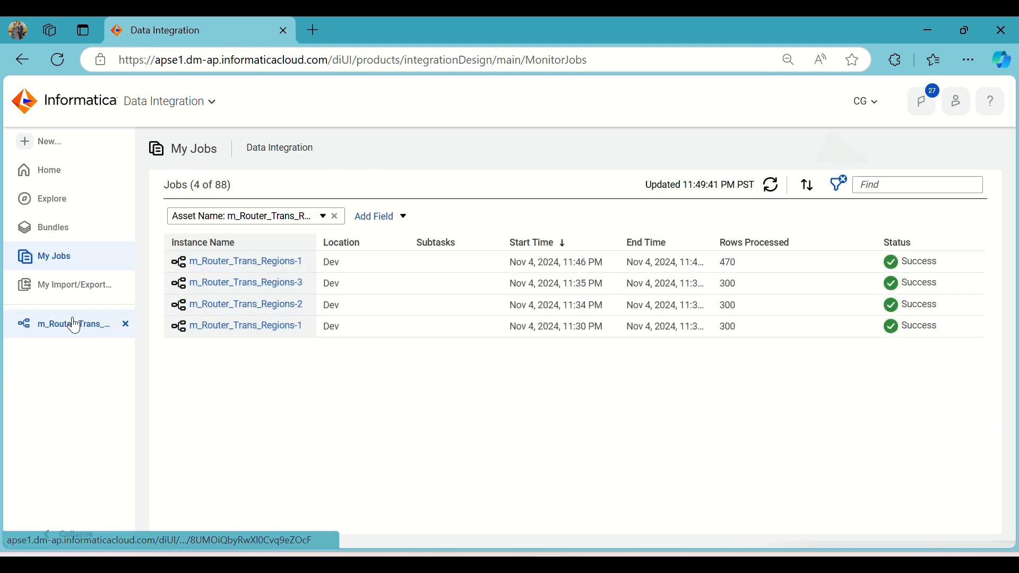
{"action": "left_click", "coordinate": [75, 324]}
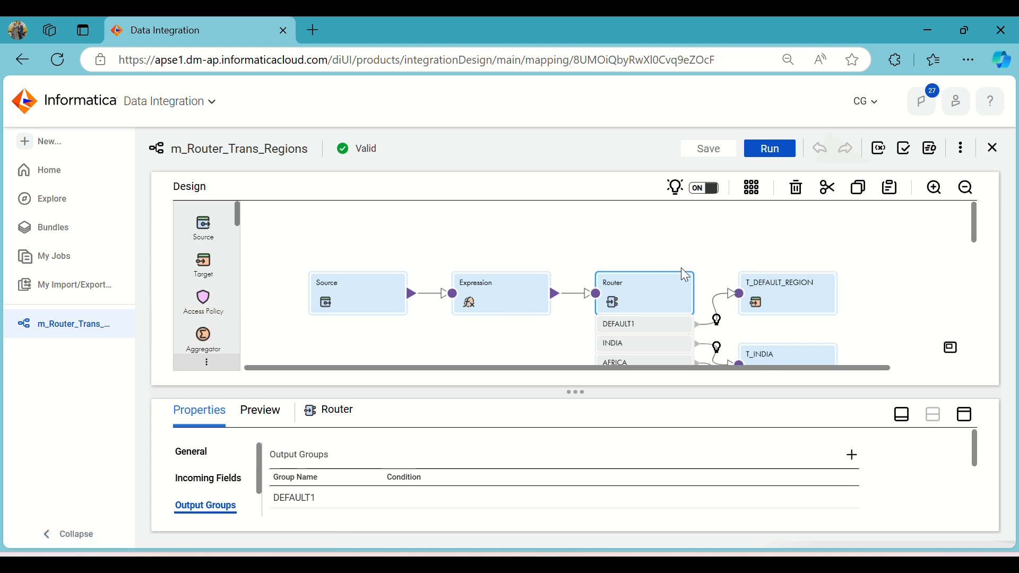
{"action": "scroll", "coordinate": [681, 268], "scroll_direction": "down", "scroll_amount": 2}
Step: Switch to the IICS_Daily_Notes document in Word and review the DAY-10 Router Transformation notes, from key features and configuration steps to considerations
{"action": "key", "text": "alt+Tab"}
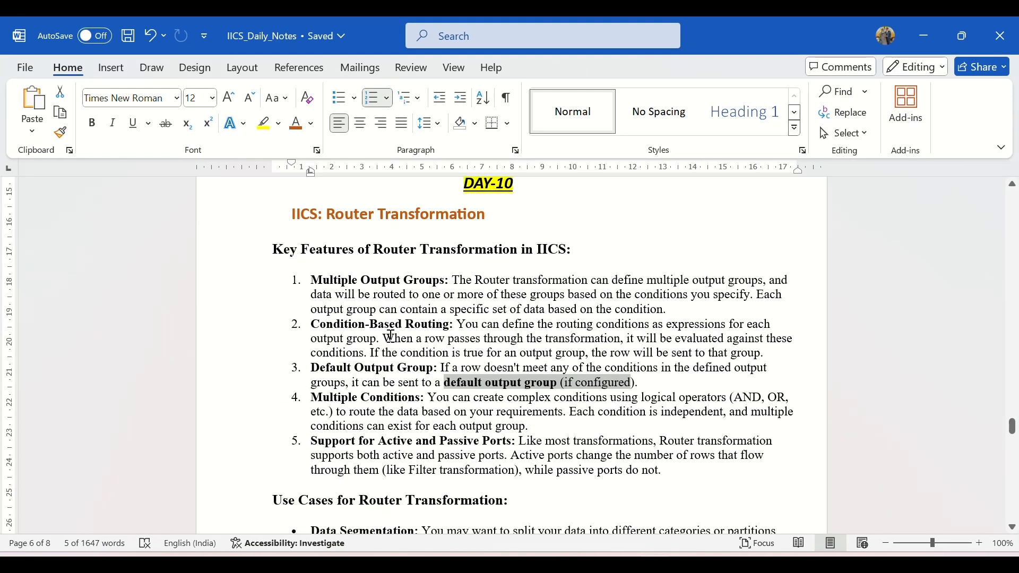
{"action": "scroll", "coordinate": [391, 340], "scroll_direction": "down", "scroll_amount": 8}
{"action": "scroll", "coordinate": [391, 339], "scroll_direction": "down", "scroll_amount": 8}
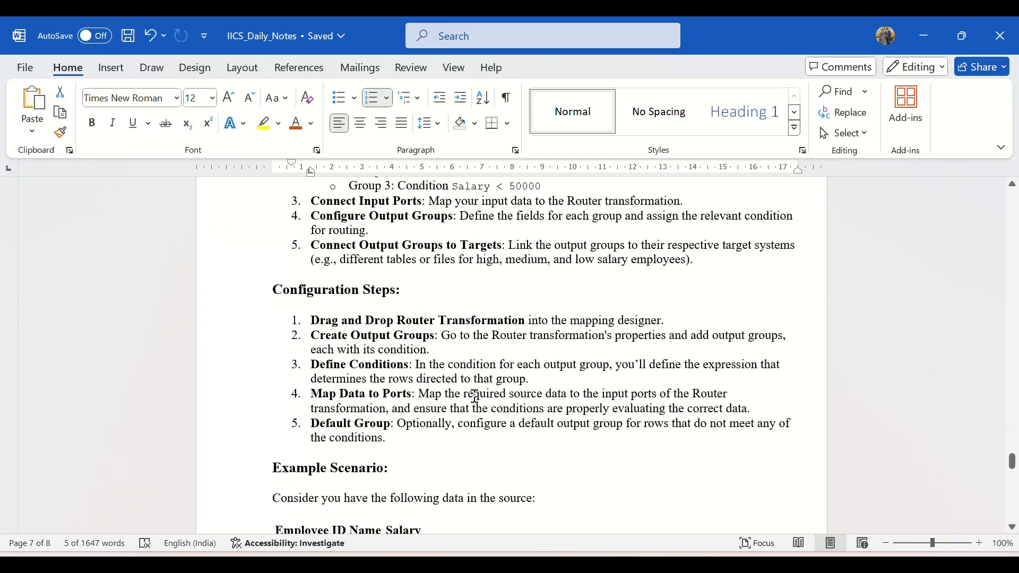
{"action": "scroll", "coordinate": [479, 398], "scroll_direction": "up", "scroll_amount": 4}
{"action": "left_click_drag", "start_coordinate": [568, 377], "coordinate": [286, 242]}
{"action": "left_click", "coordinate": [287, 244]}
{"action": "scroll", "coordinate": [417, 349], "scroll_direction": "down", "scroll_amount": 7}
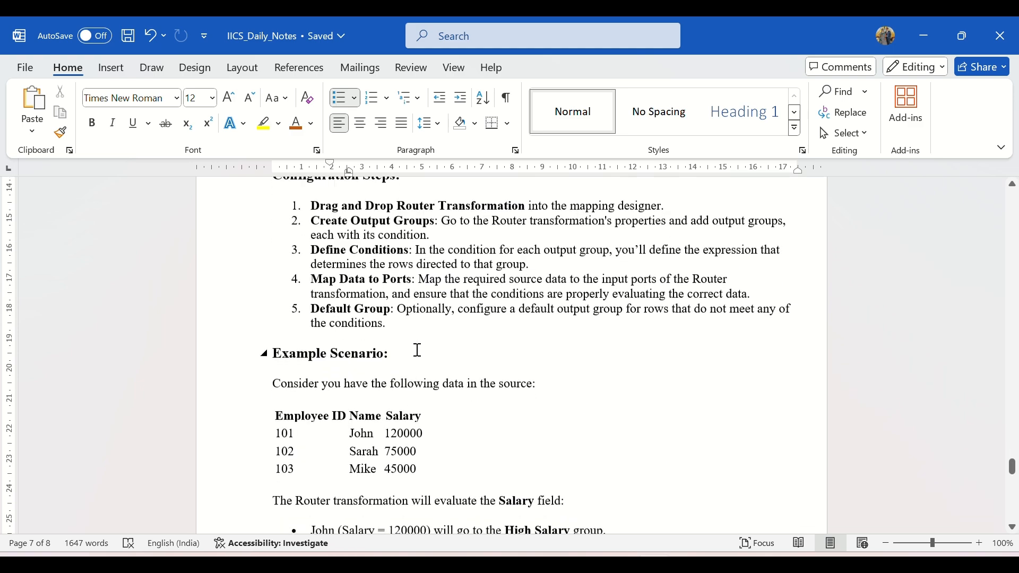
{"action": "scroll", "coordinate": [418, 351], "scroll_direction": "down", "scroll_amount": 7}
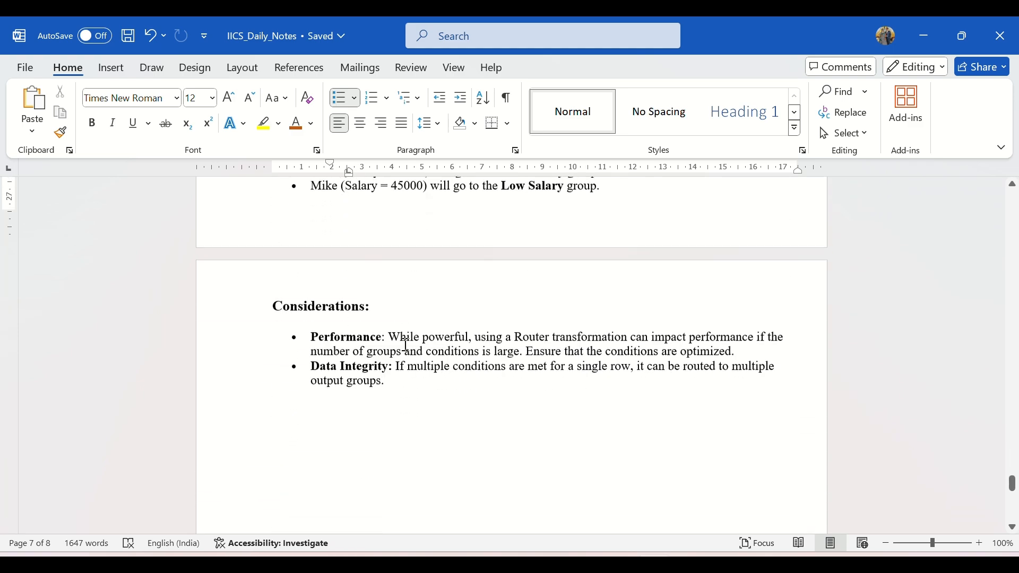
{"action": "scroll", "coordinate": [402, 343], "scroll_direction": "up", "scroll_amount": 15}
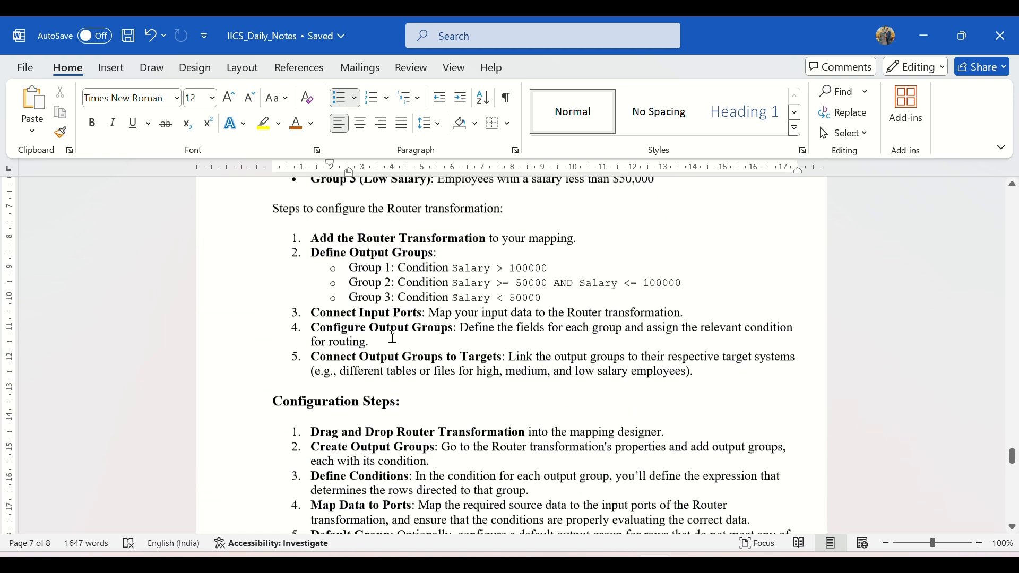
{"action": "scroll", "coordinate": [393, 336], "scroll_direction": "up", "scroll_amount": 4}
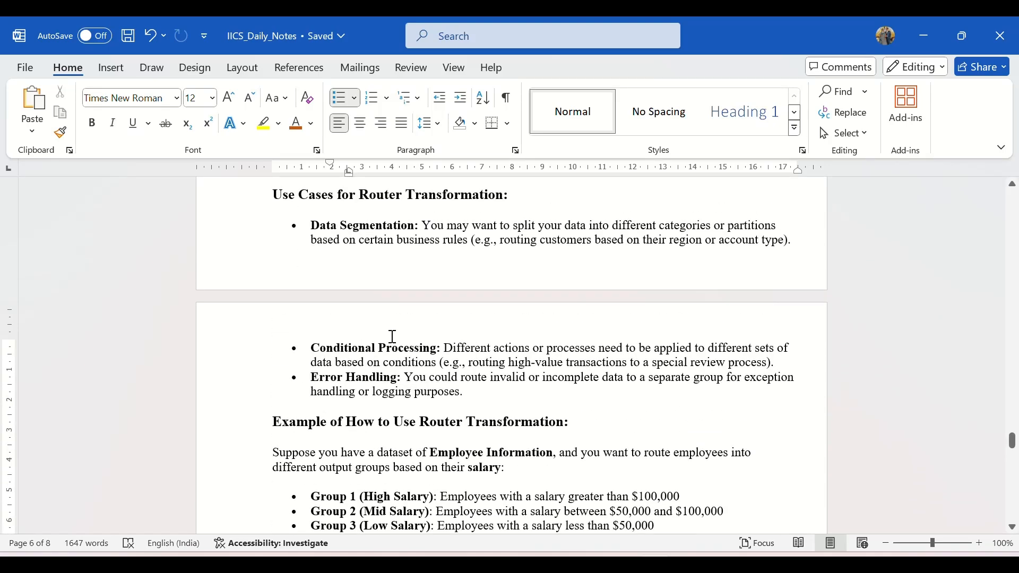
{"action": "scroll", "coordinate": [393, 337], "scroll_direction": "up", "scroll_amount": 10}
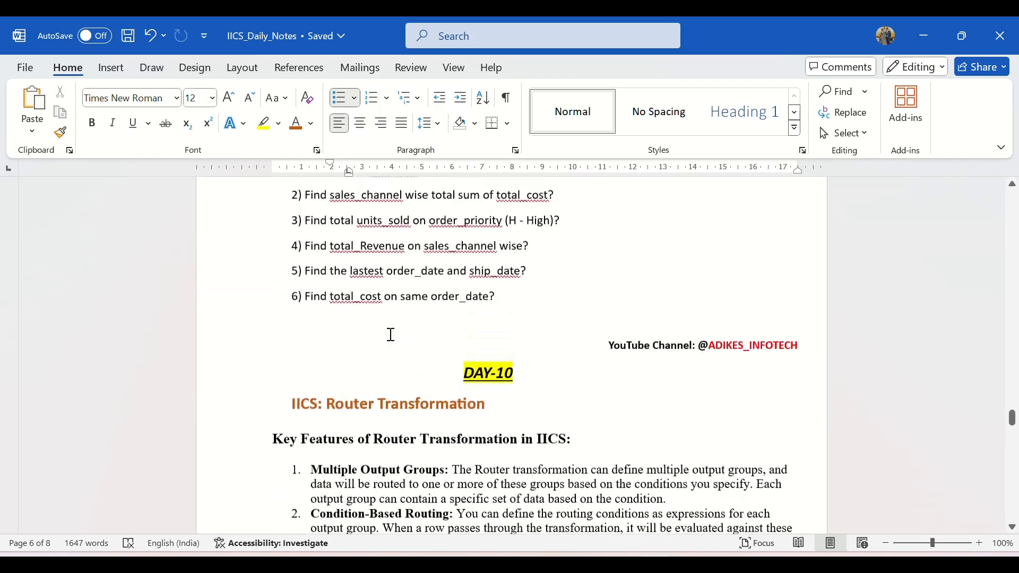
{"action": "scroll", "coordinate": [391, 335], "scroll_direction": "down", "scroll_amount": 5}
{"action": "scroll", "coordinate": [392, 335], "scroll_direction": "up", "scroll_amount": 1}
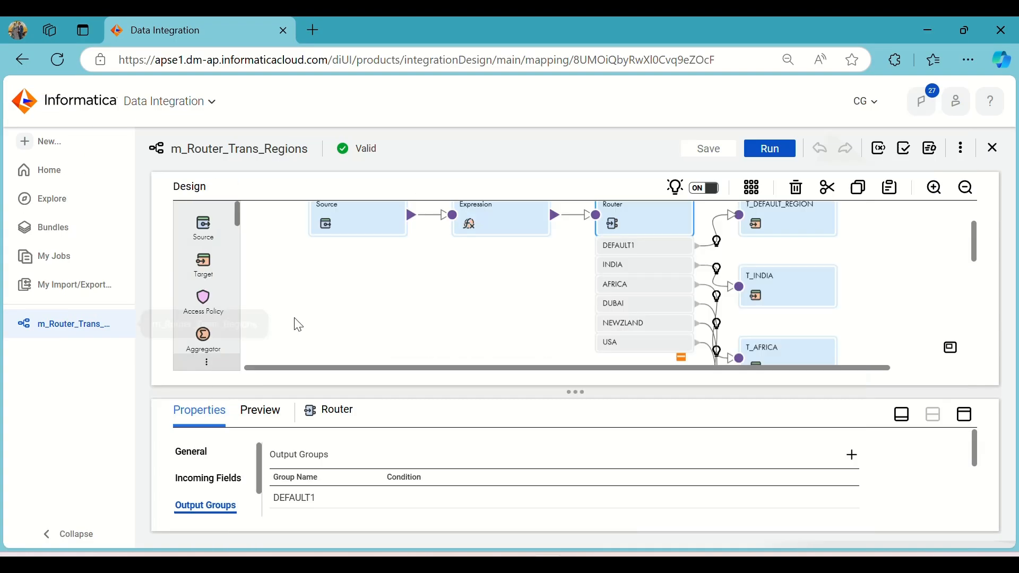
{"action": "scroll", "coordinate": [438, 301], "scroll_direction": "up", "scroll_amount": 3}
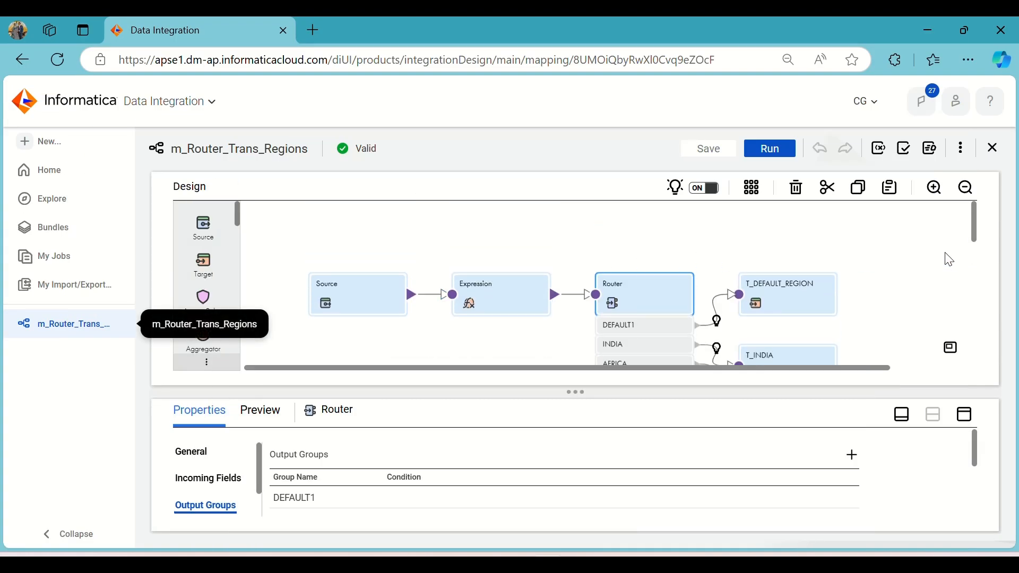
{"action": "scroll", "coordinate": [904, 253], "scroll_direction": "down", "scroll_amount": 3}
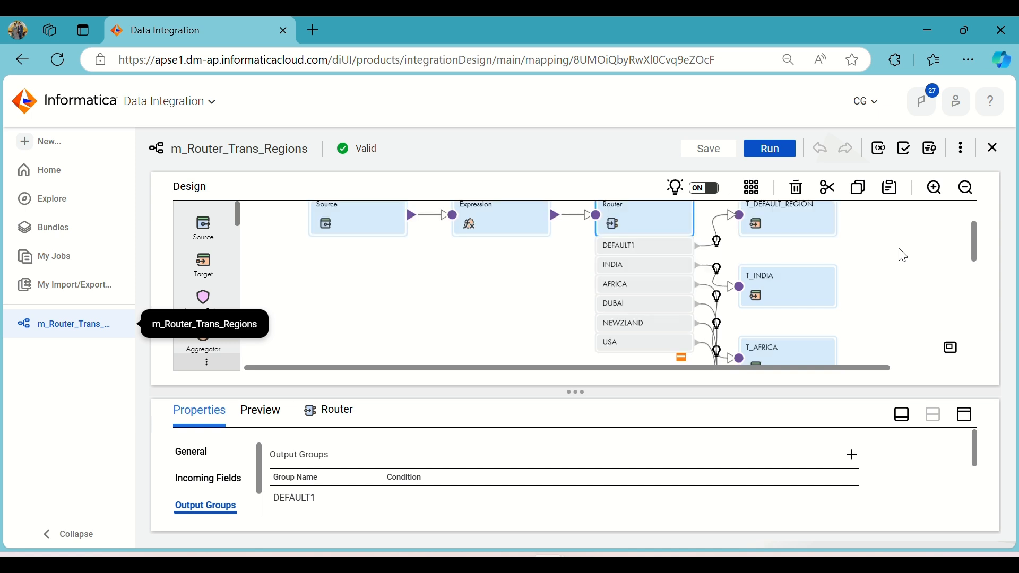